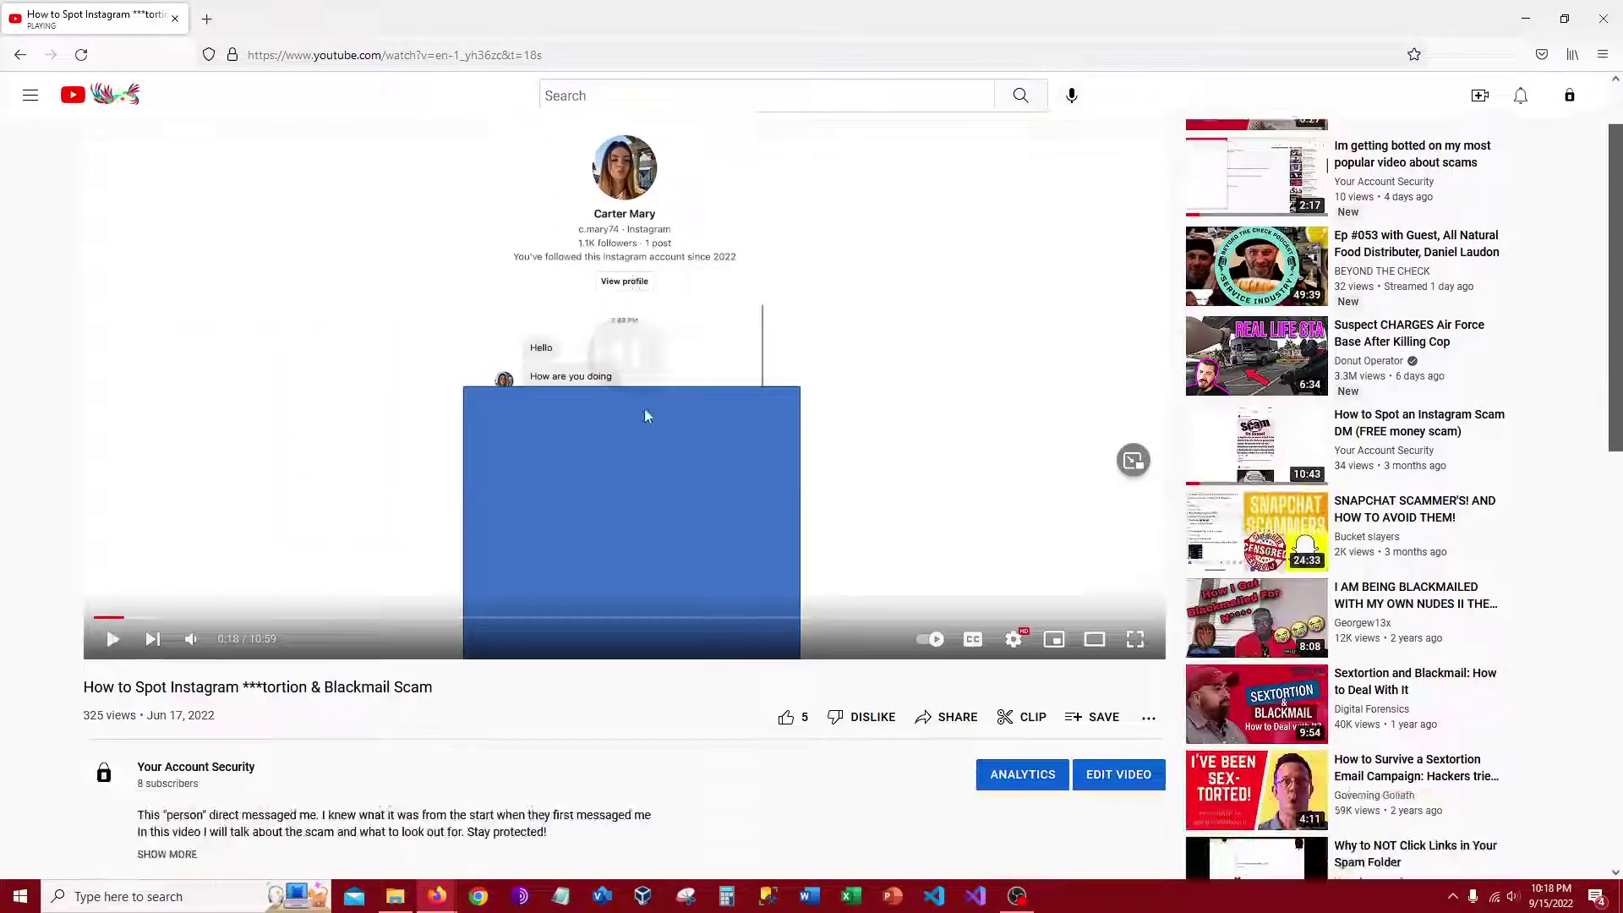
scroll(648, 416, down, 6)
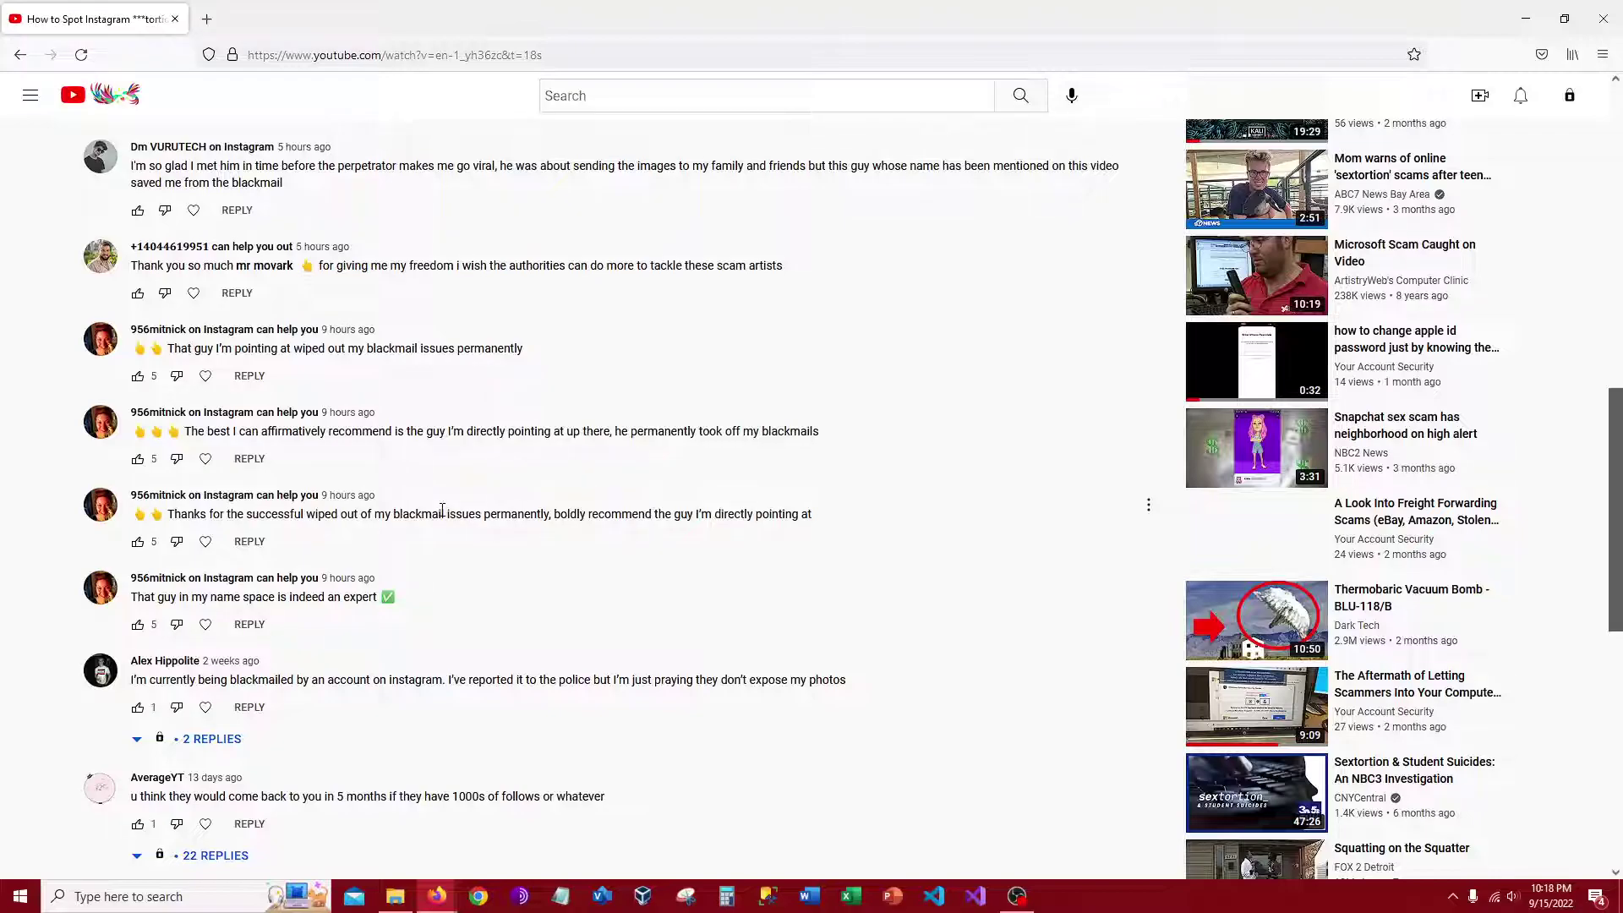
- Scroll through the scam video's bot spam comments, test-selecting text in the first ones
scroll(442, 509, up, 3)
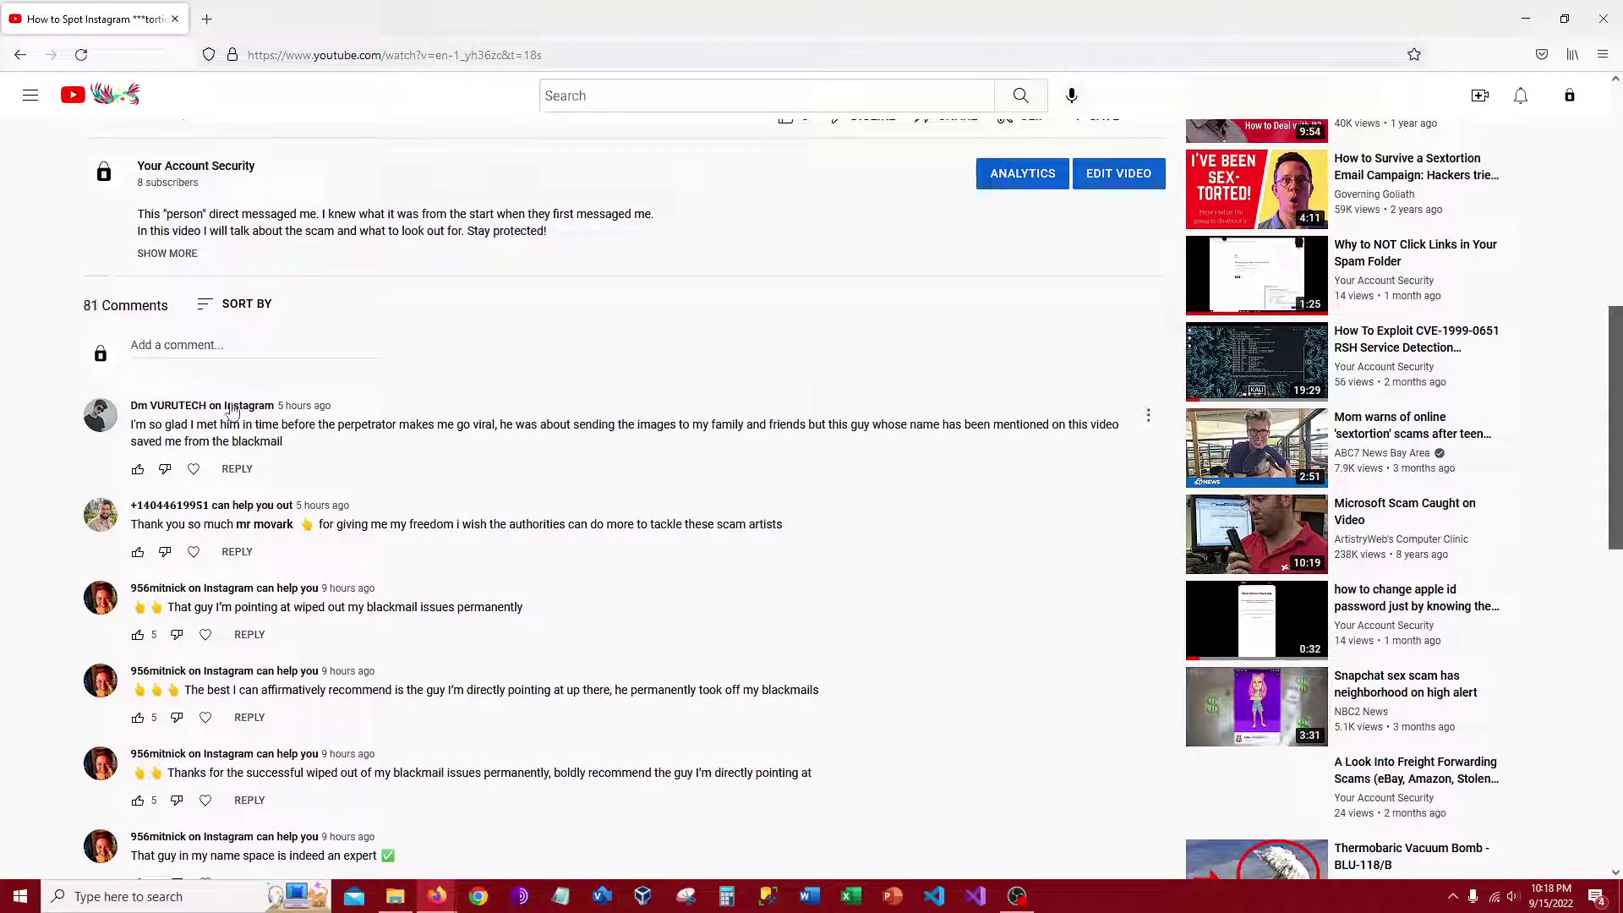
drag(187, 427, 131, 427)
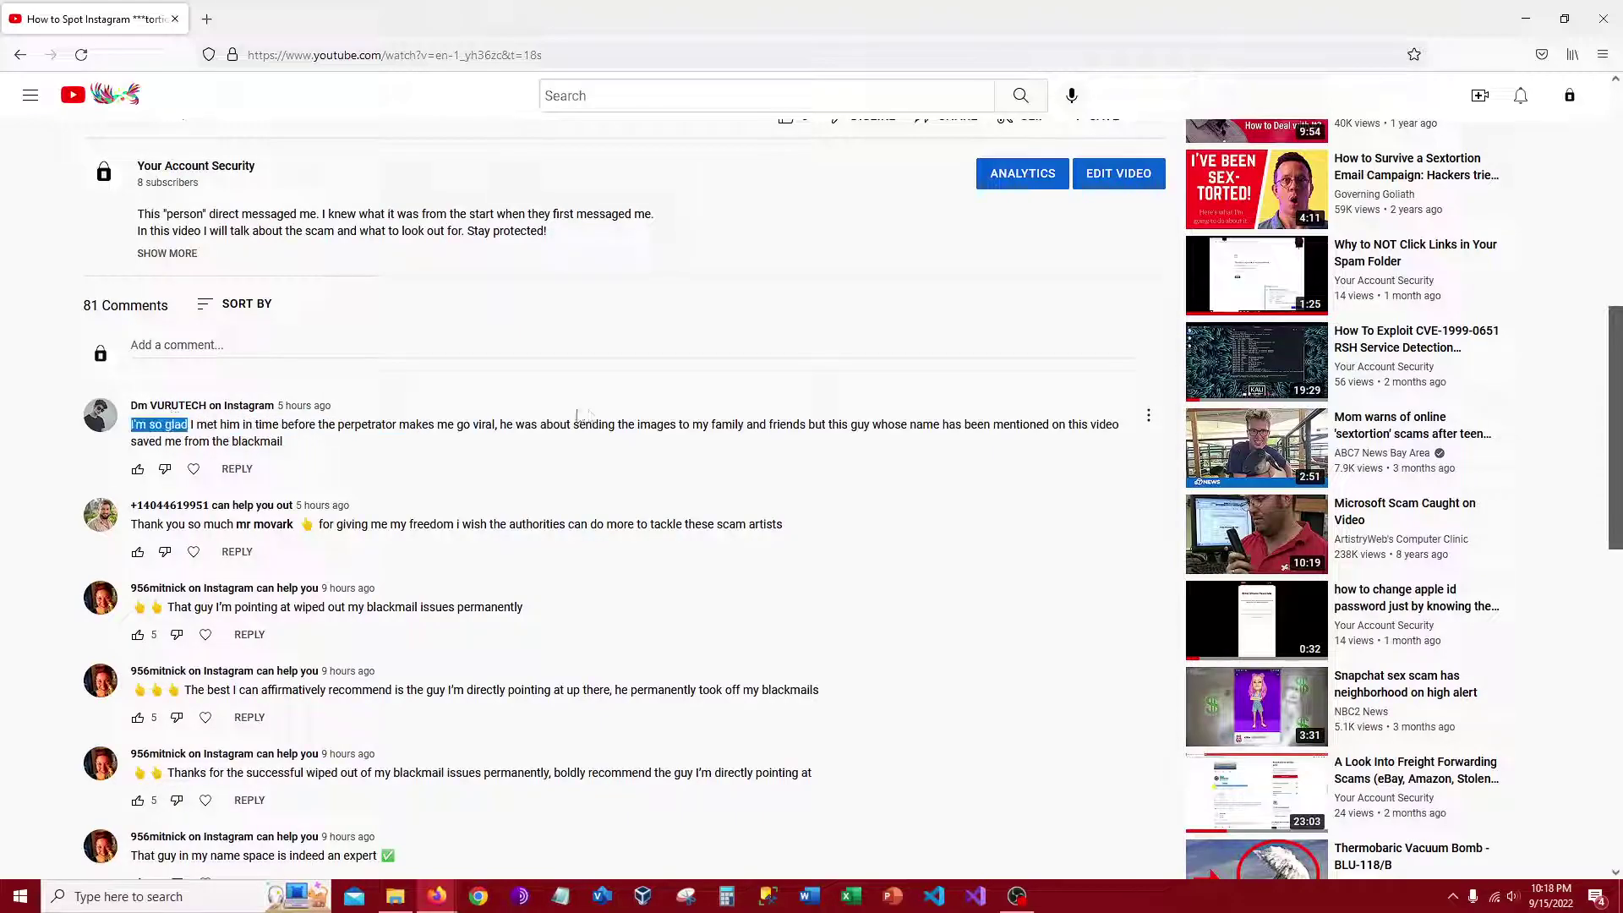
click(724, 427)
scroll(709, 427, down, 5)
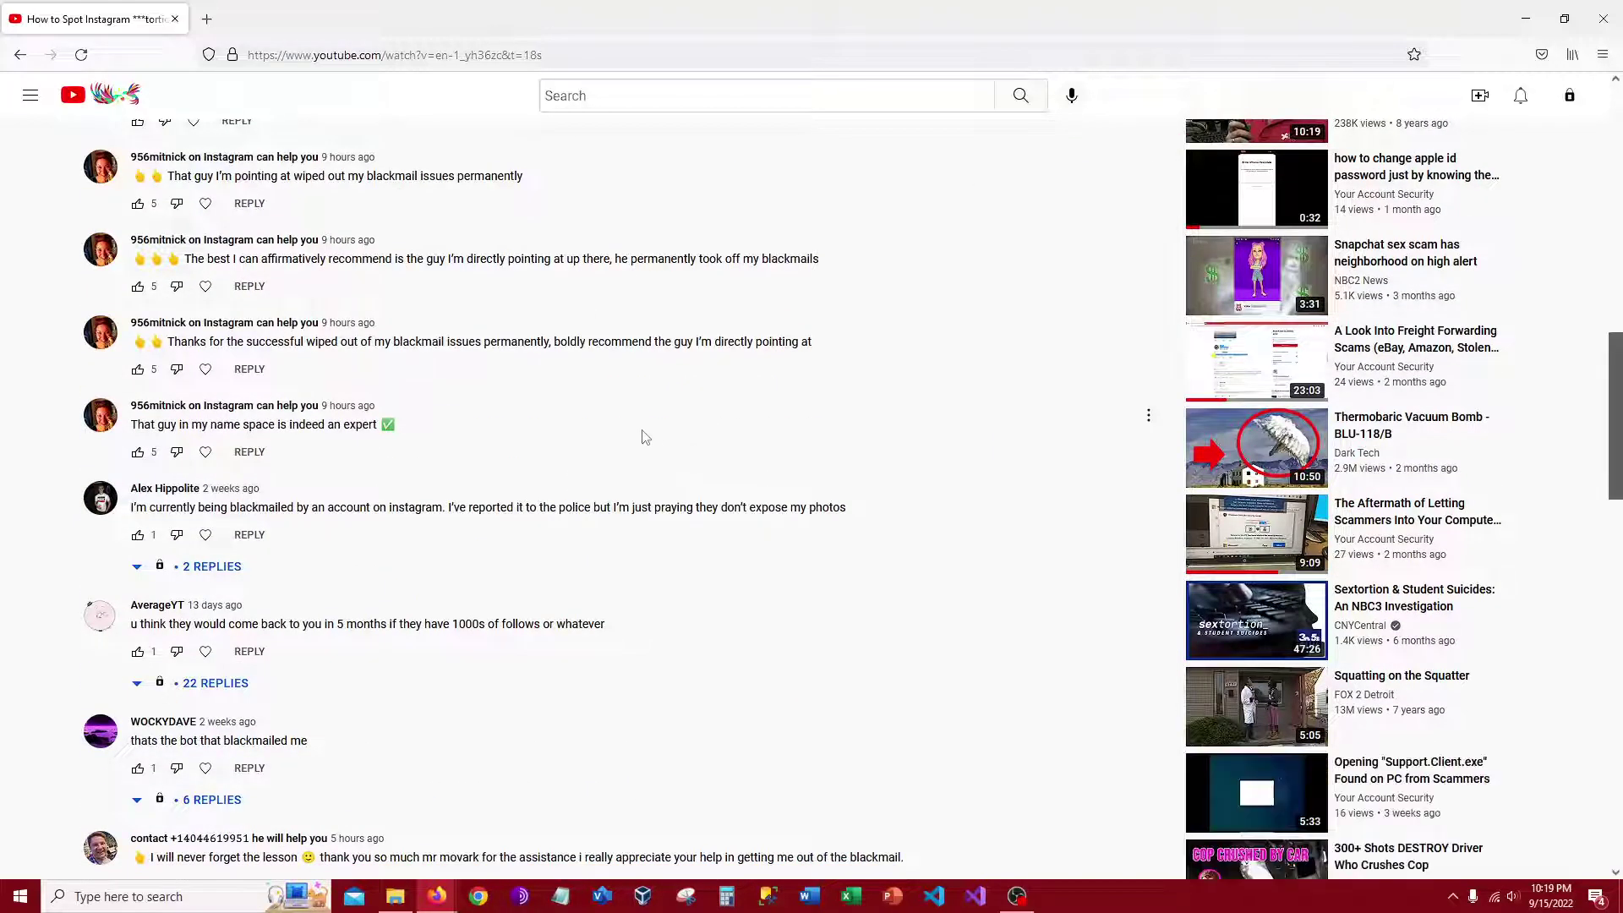
scroll(453, 486, down, 1)
scroll(447, 470, down, 4)
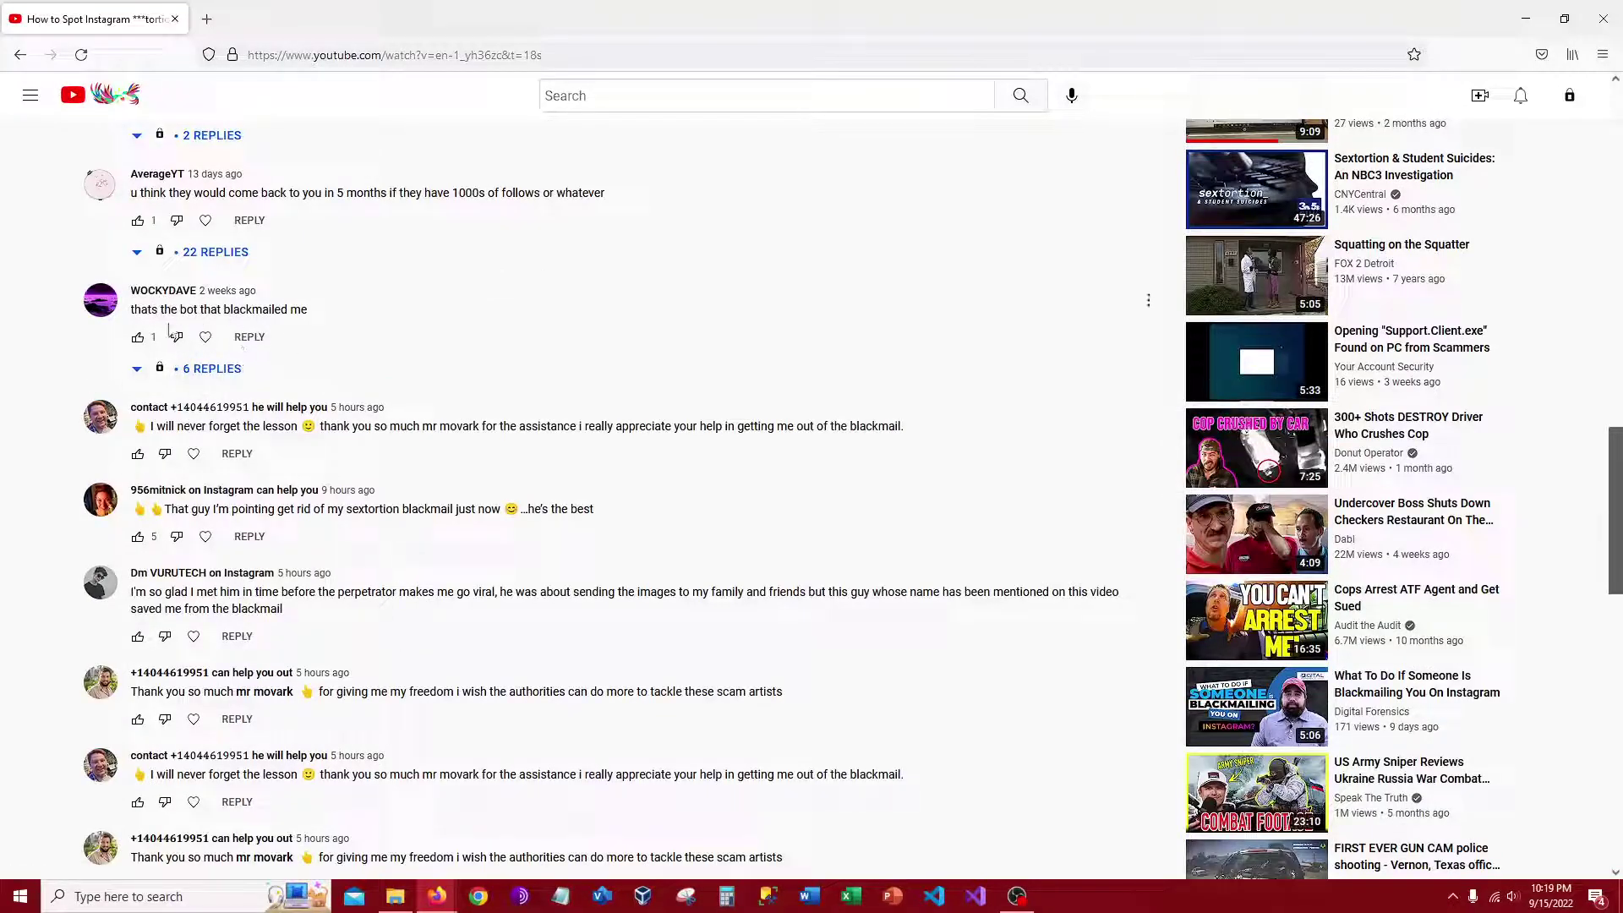
scroll(232, 233, up, 2)
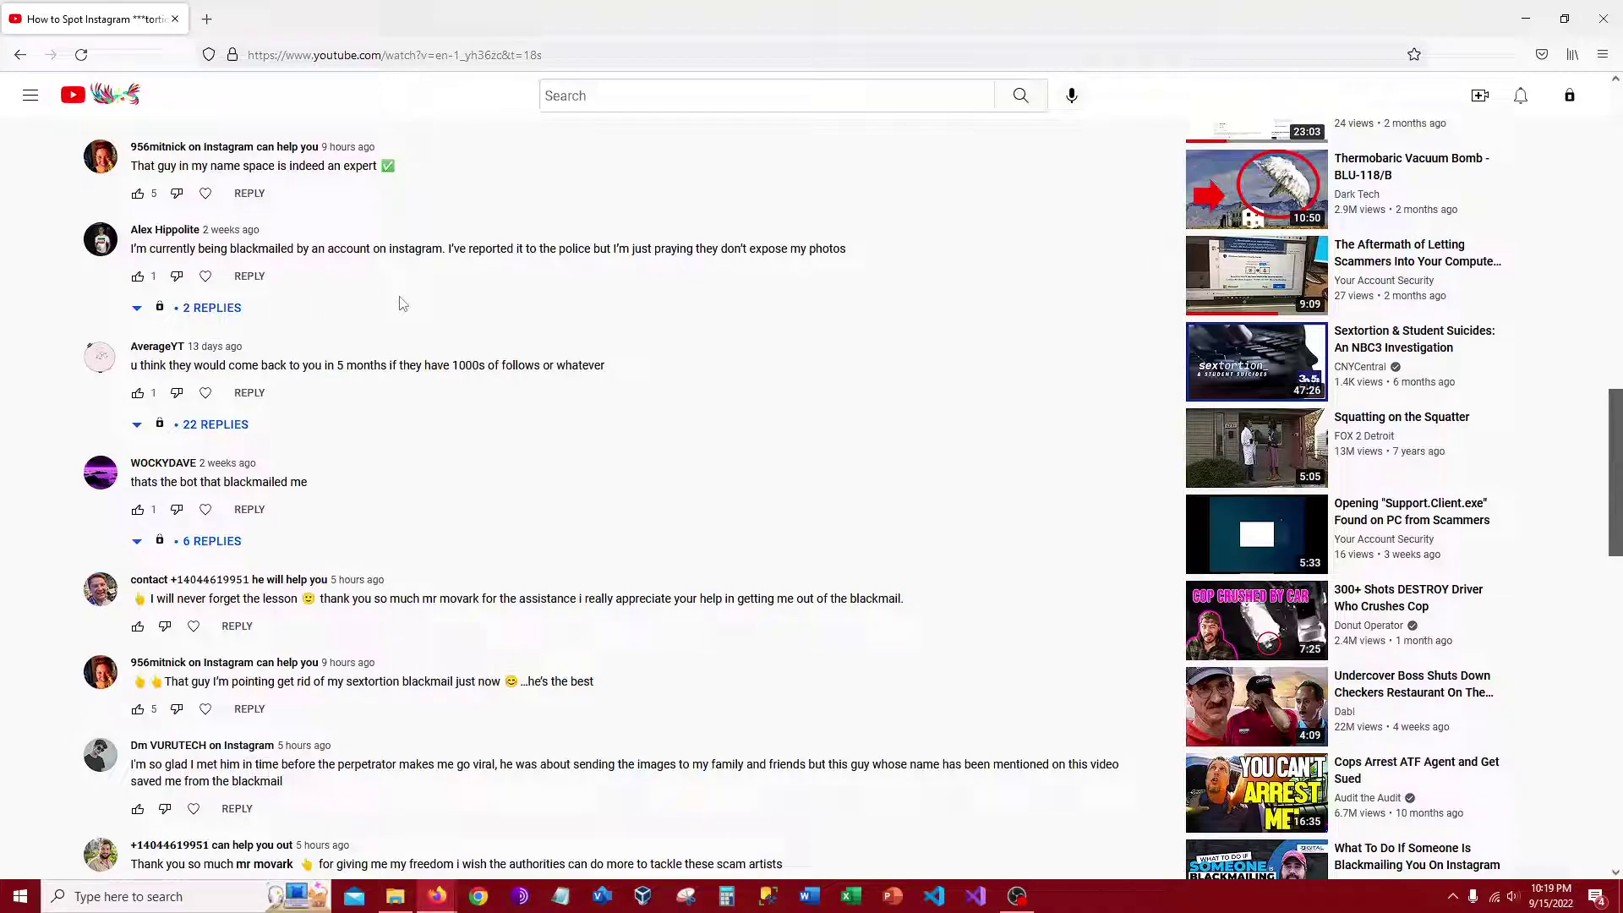
scroll(402, 304, down, 3)
drag(189, 505, 326, 524)
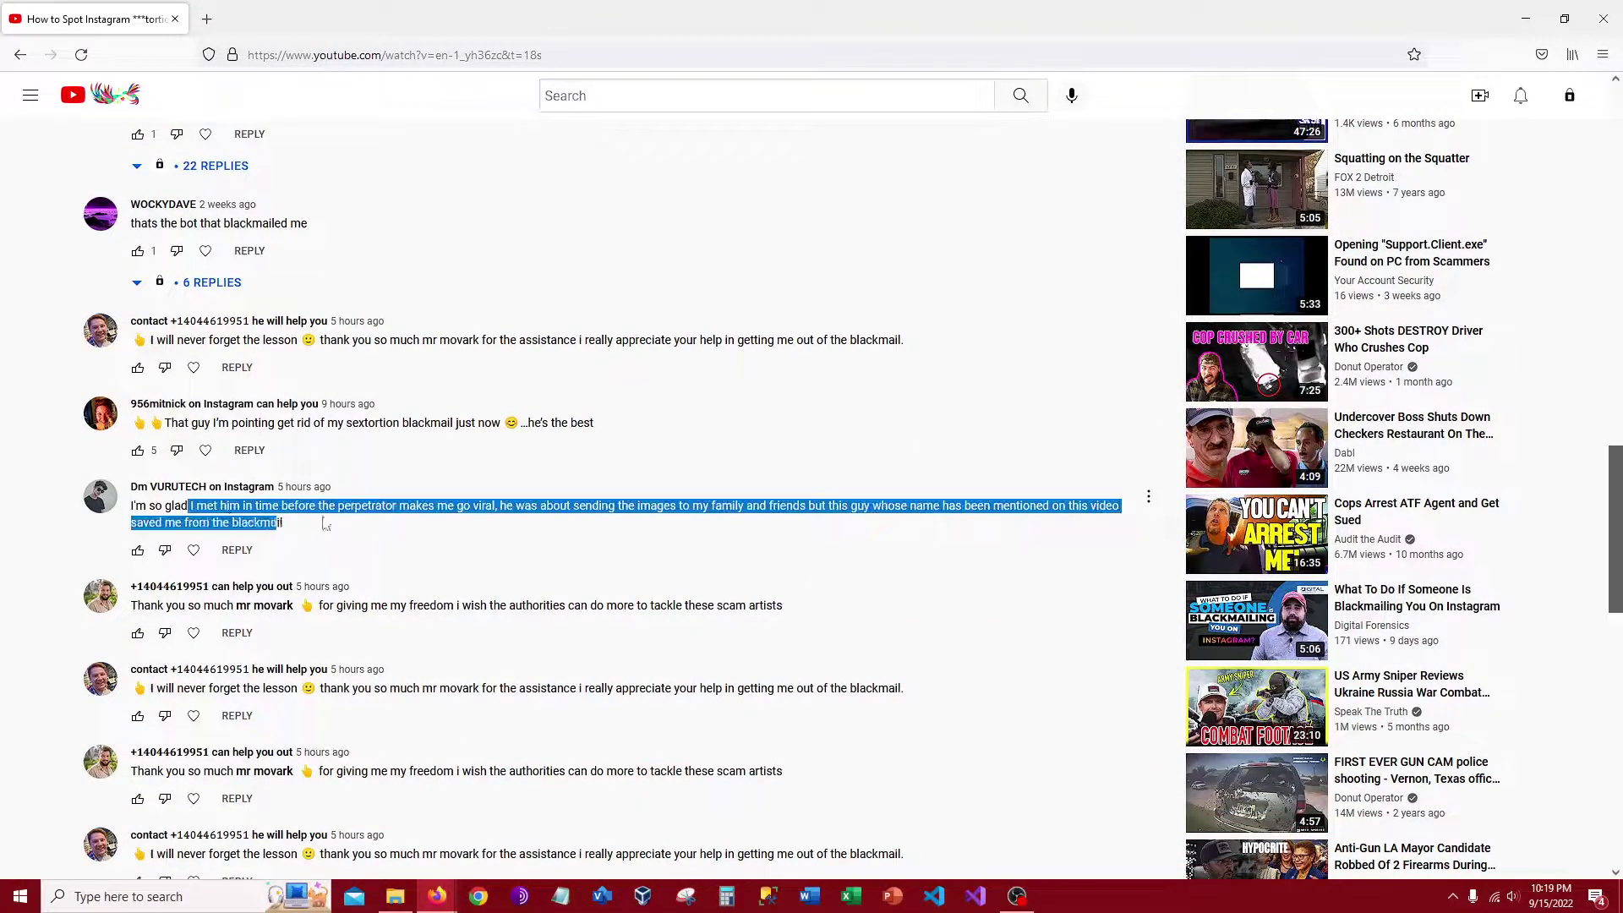
click(326, 525)
- Test-select text in the later spam comments, then scroll back up to the top
drag(155, 690, 739, 728)
scroll(572, 606, down, 4)
drag(191, 508, 636, 537)
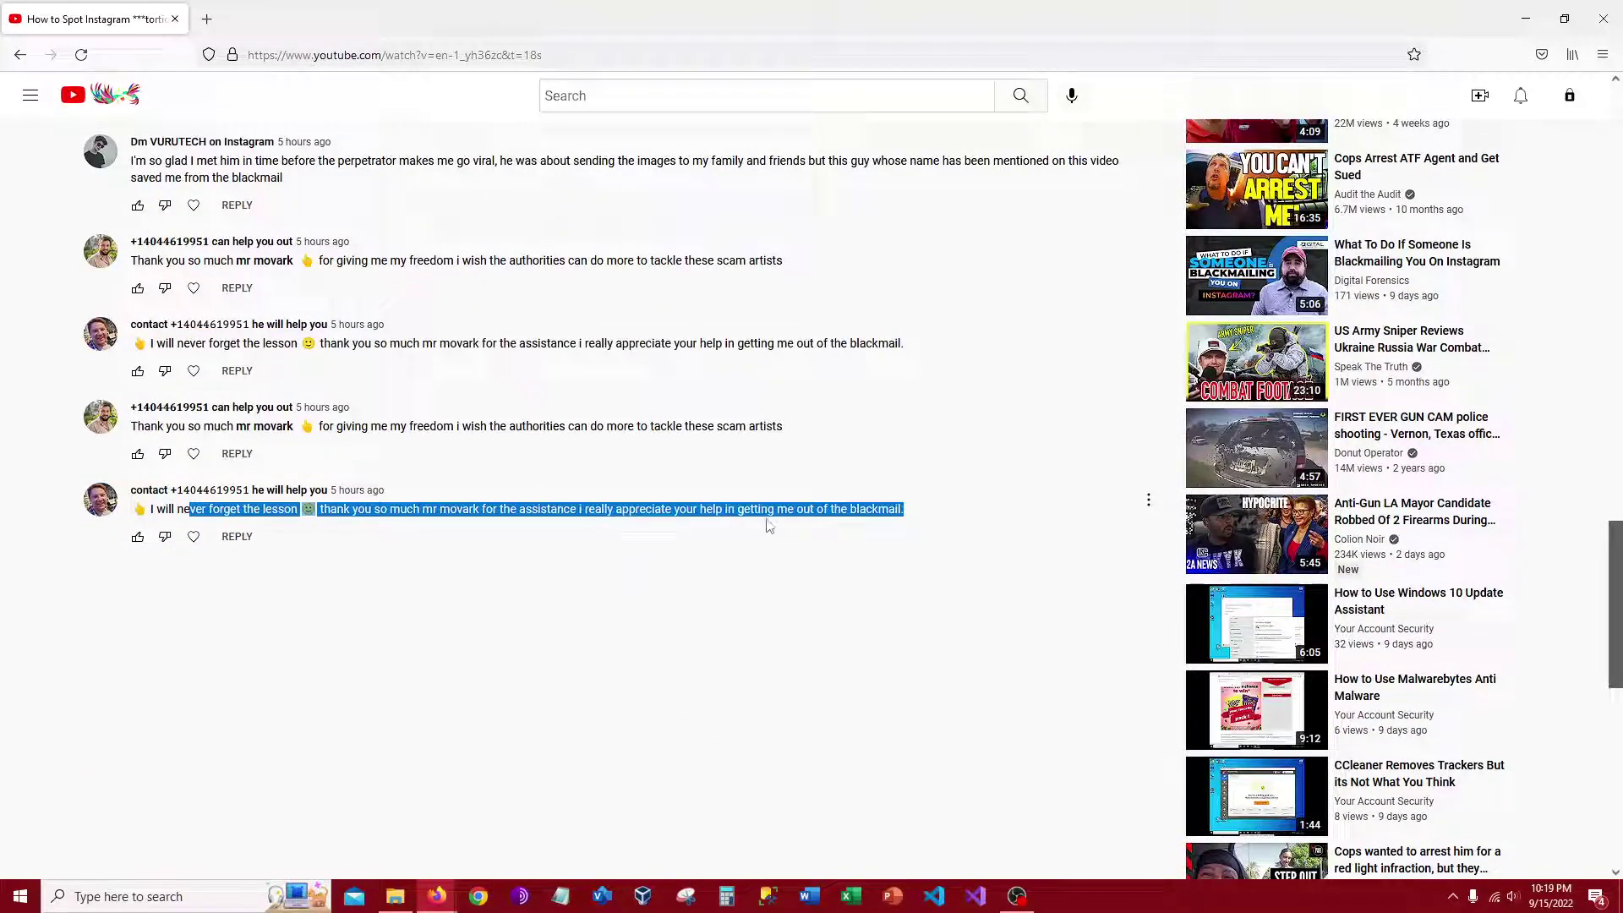
click(902, 528)
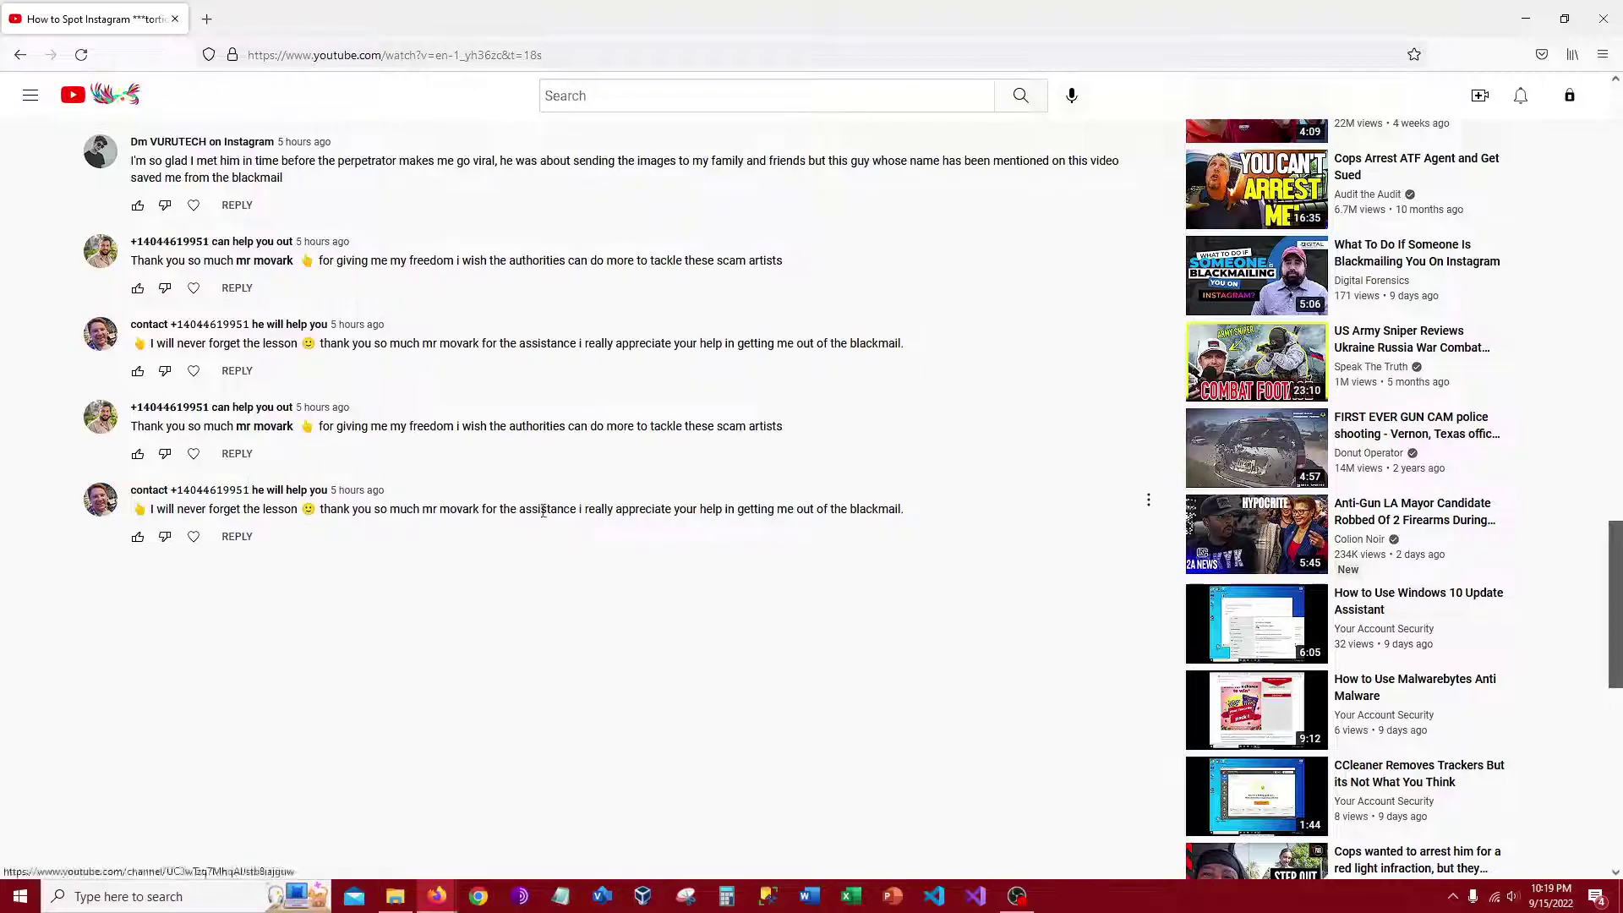
scroll(597, 482, up, 5)
scroll(601, 482, up, 6)
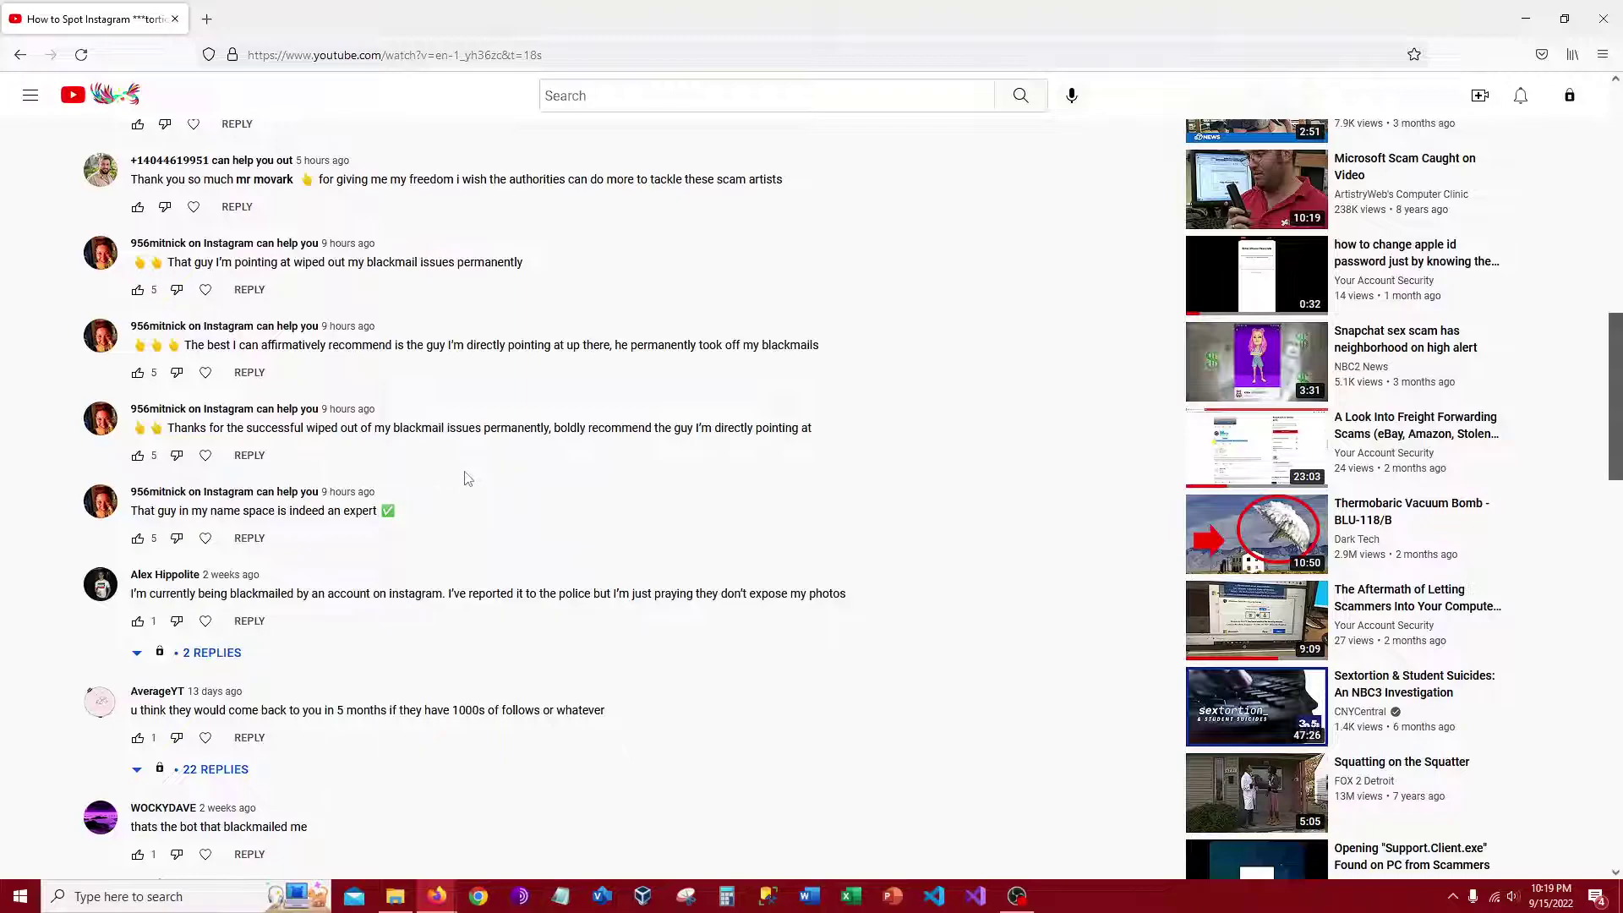
scroll(481, 478, up, 2)
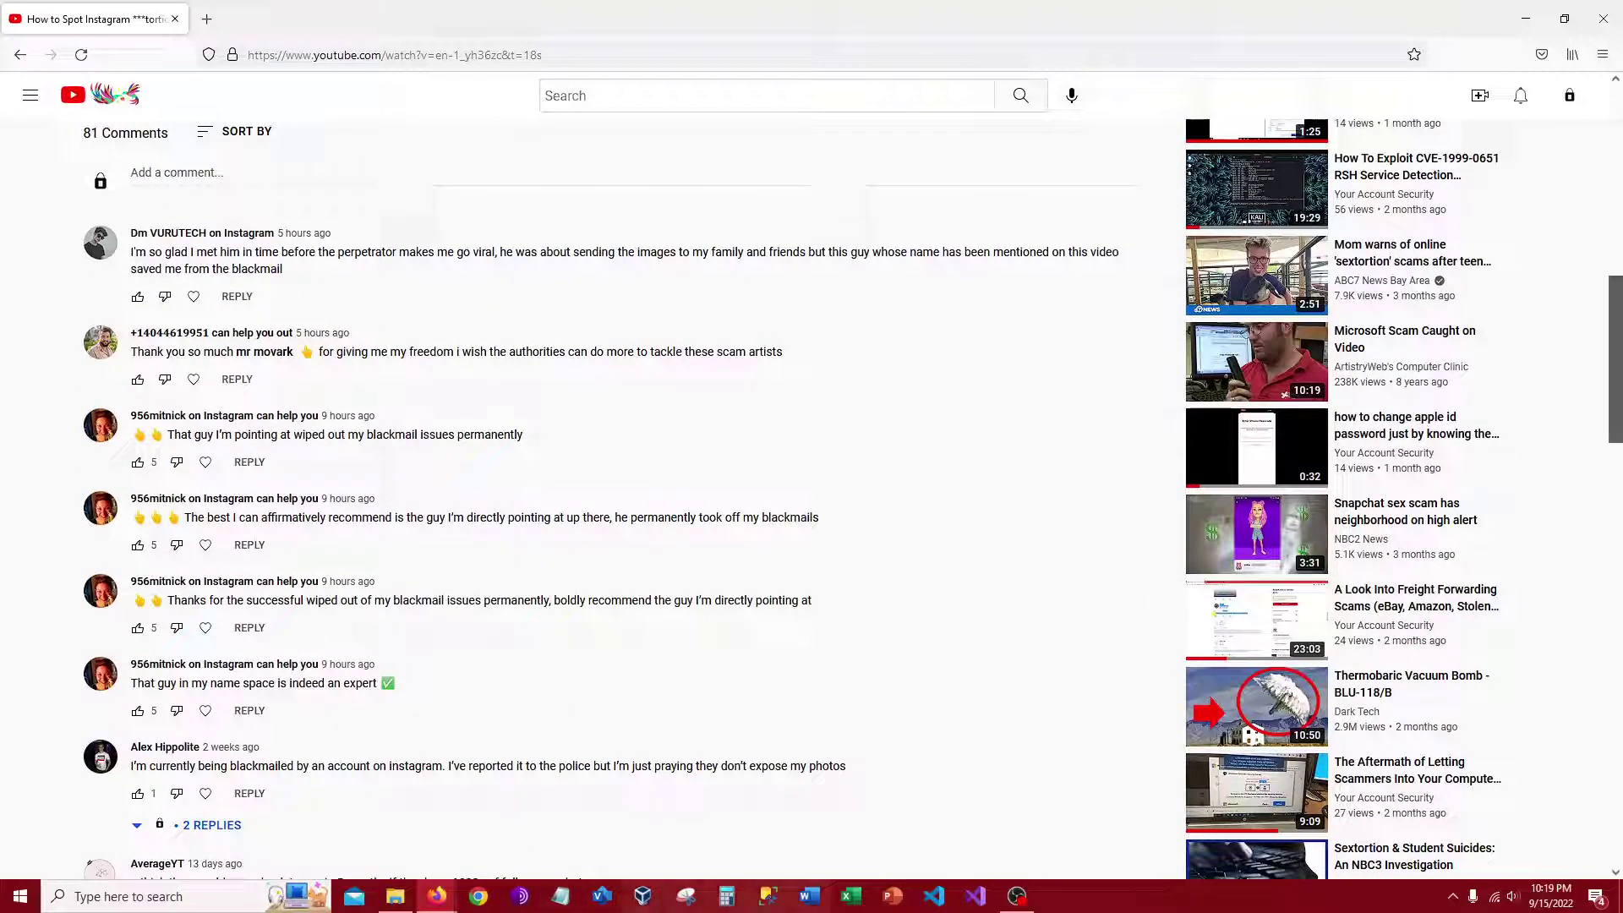
scroll(953, 455, up, 1)
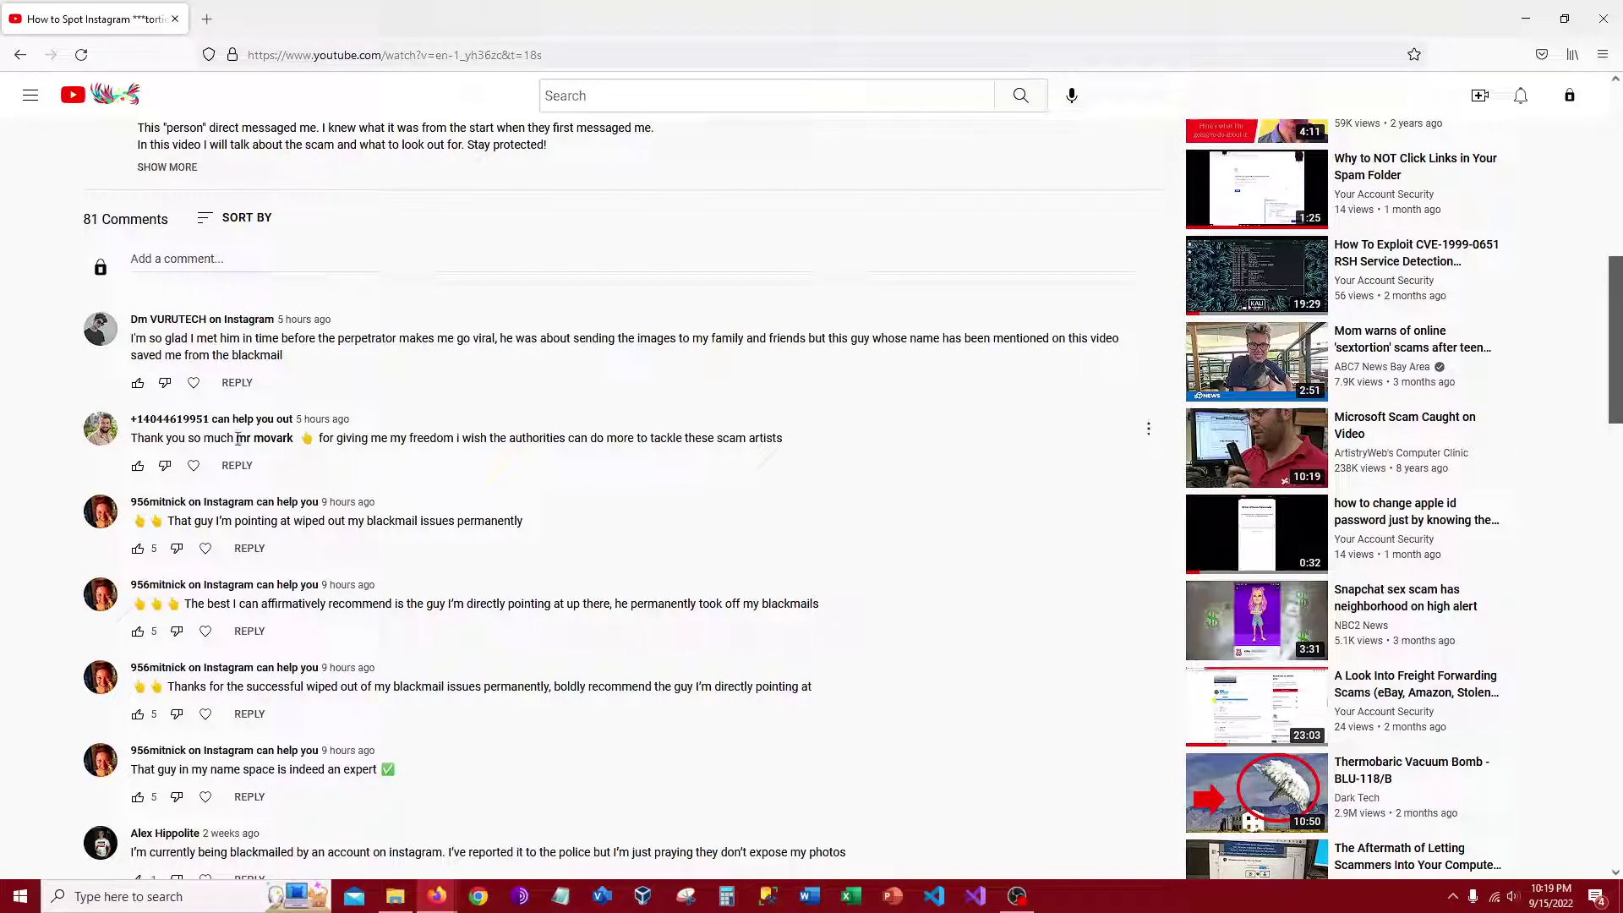
- Open a blank Notepad note and place it over the page's upper right
drag(228, 436, 338, 453)
click(282, 470)
click(561, 896)
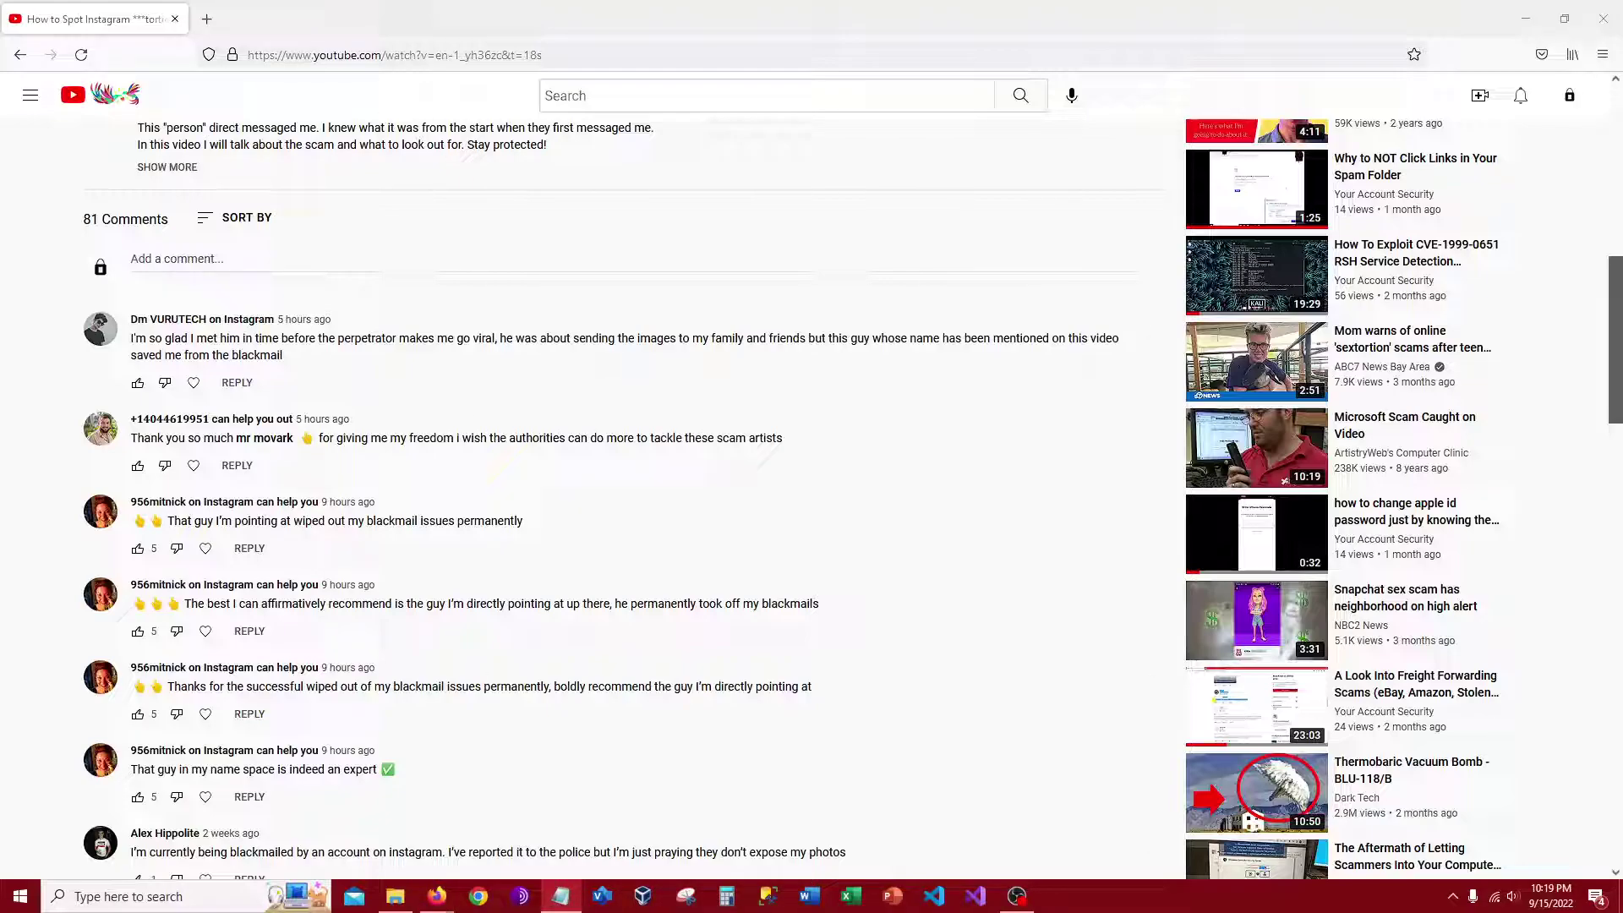
drag(462, 193, 964, 89)
- Enlarge the Notepad window and move it to the screen's top right
drag(1340, 640, 1618, 877)
key(super+a)
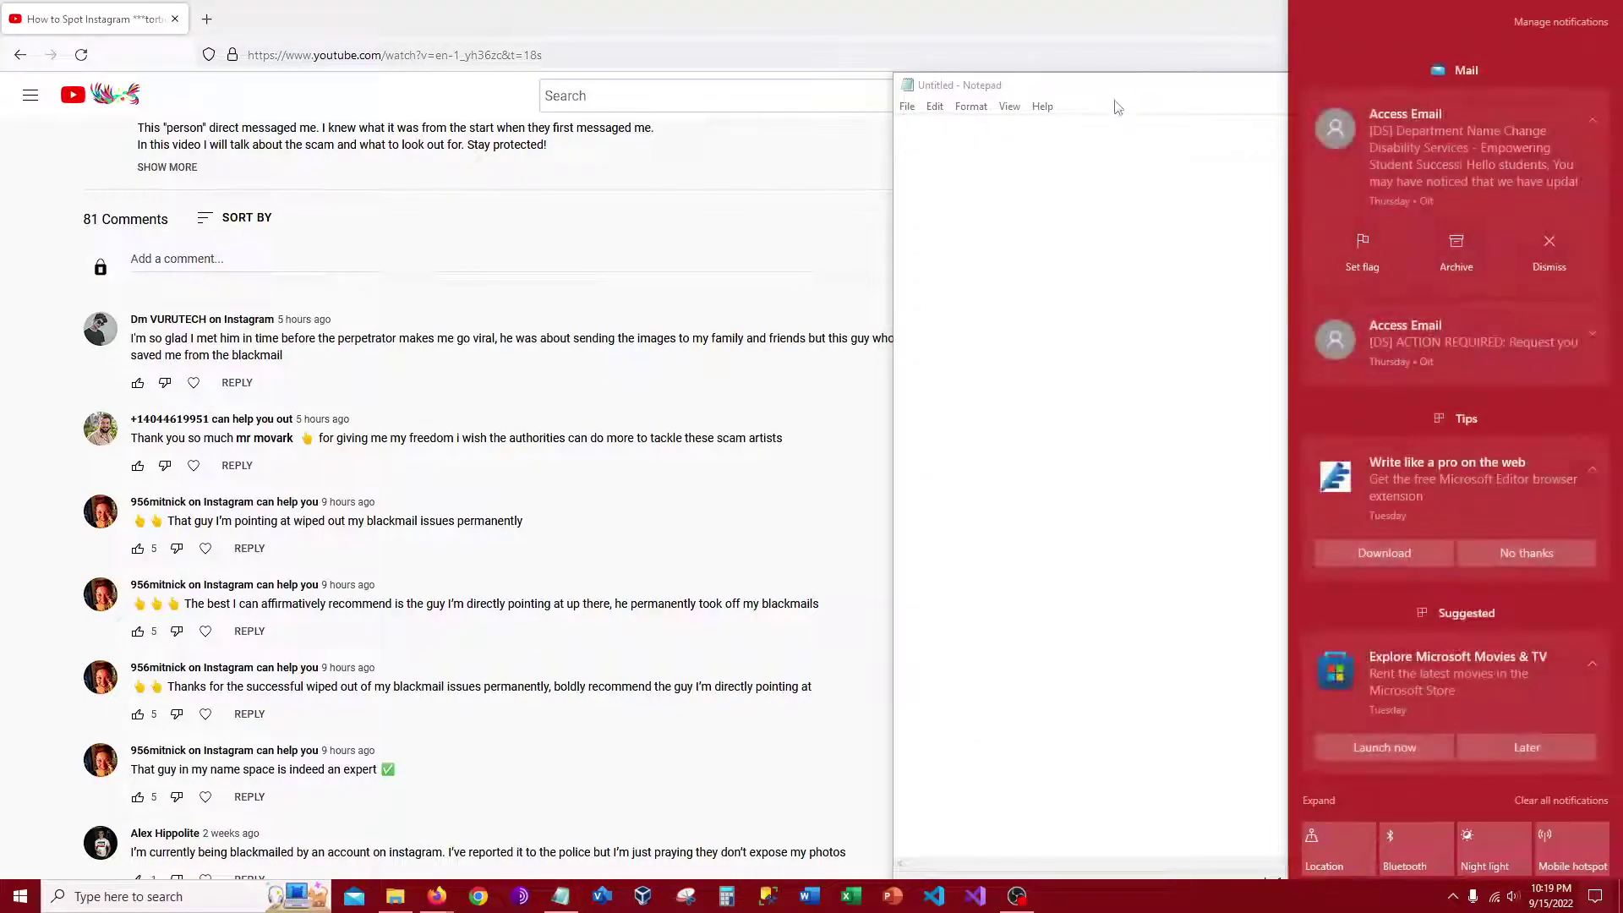
click(1025, 65)
drag(1052, 90, 1007, 38)
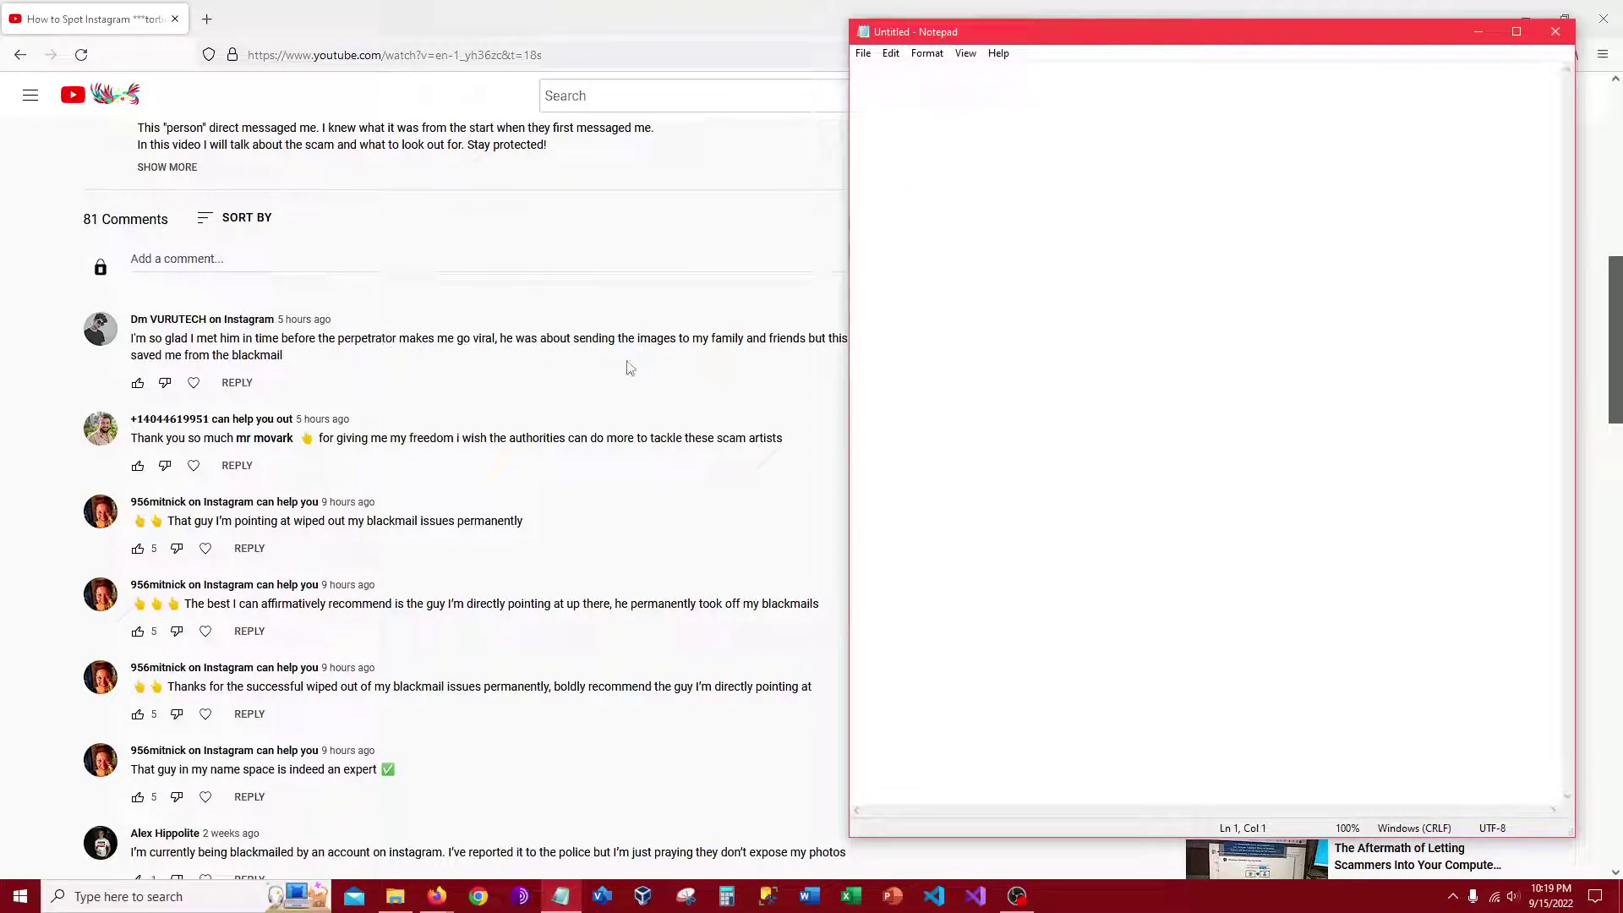
- Copy blackmail from the first spam comment into Notepad as the first line
triple_click(290, 355)
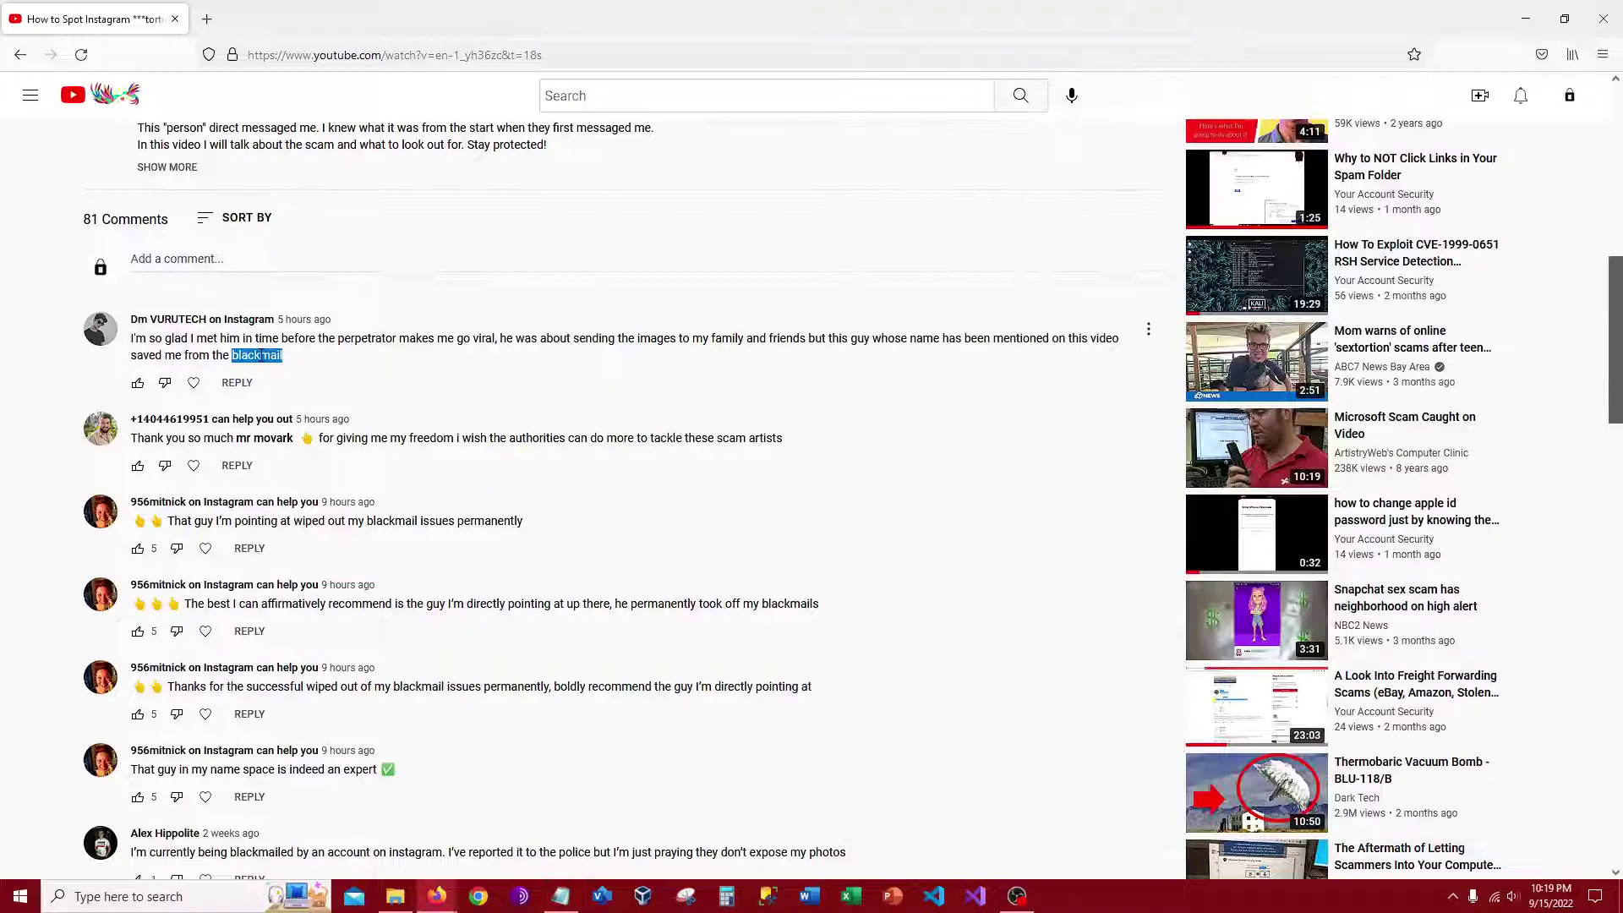
drag(260, 355, 266, 358)
triple_click(267, 357)
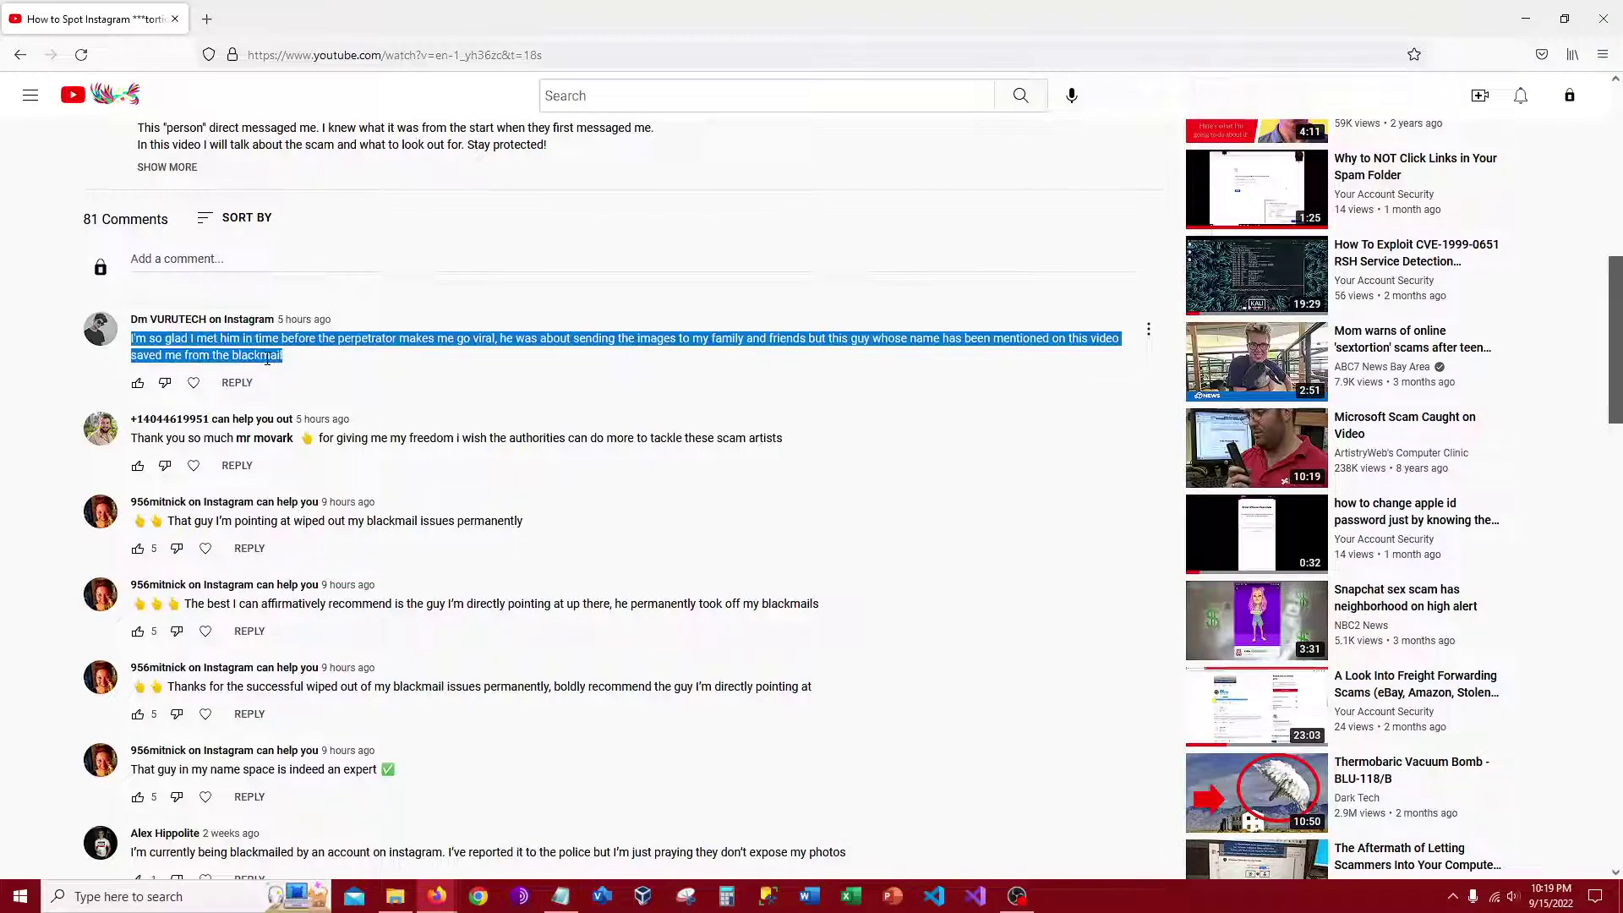
double_click(258, 357)
key(ctrl+c)
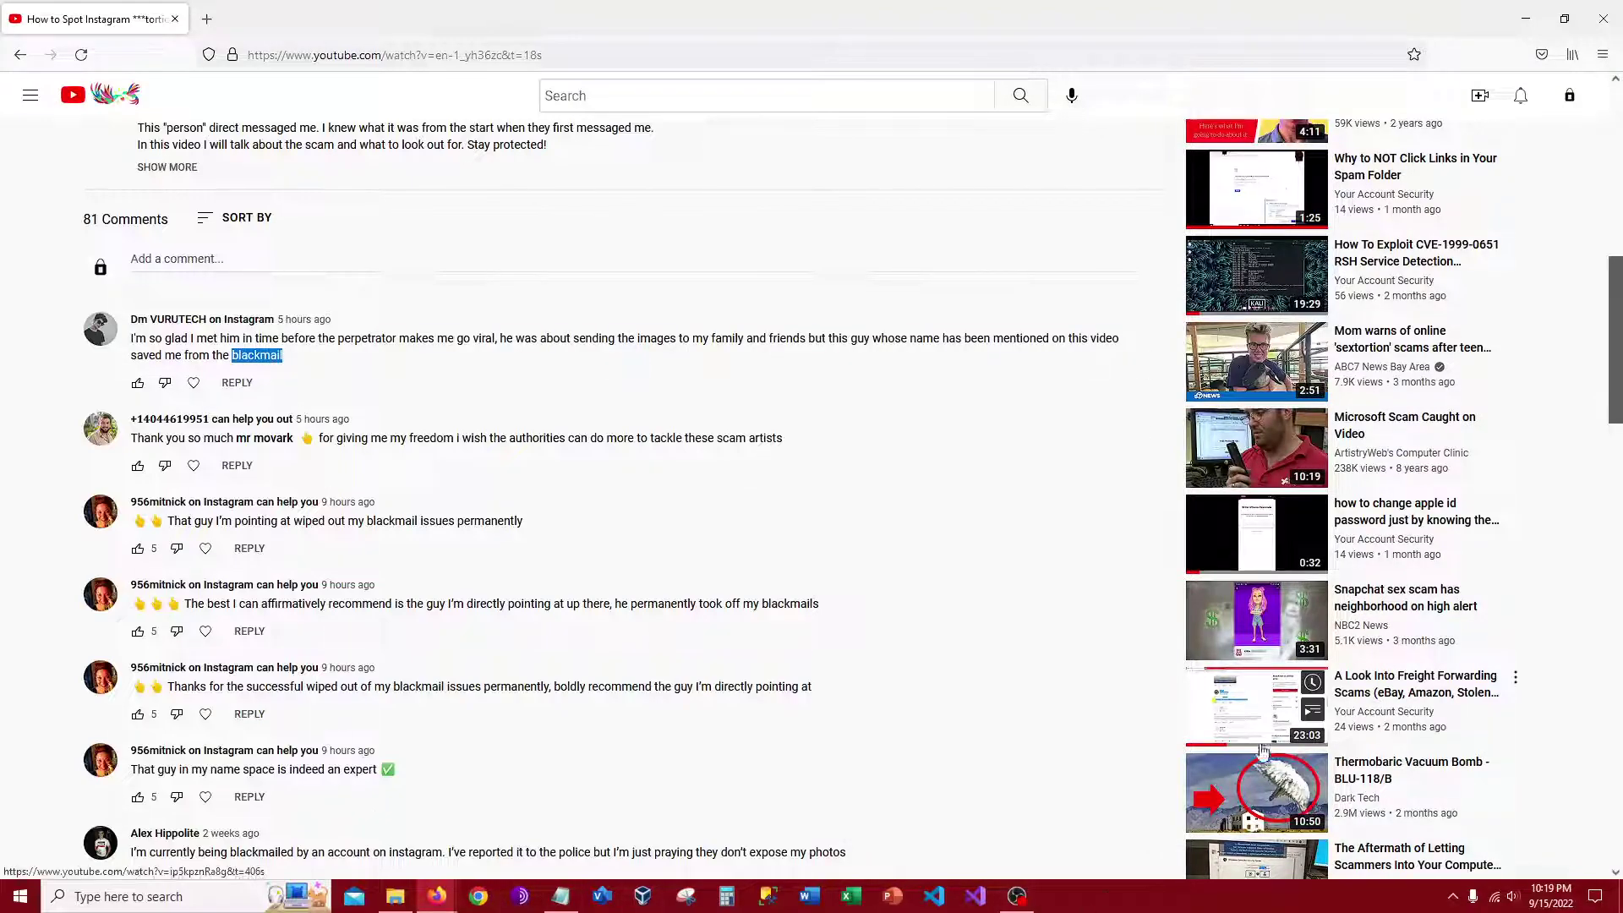
click(562, 901)
key(ctrl+v)
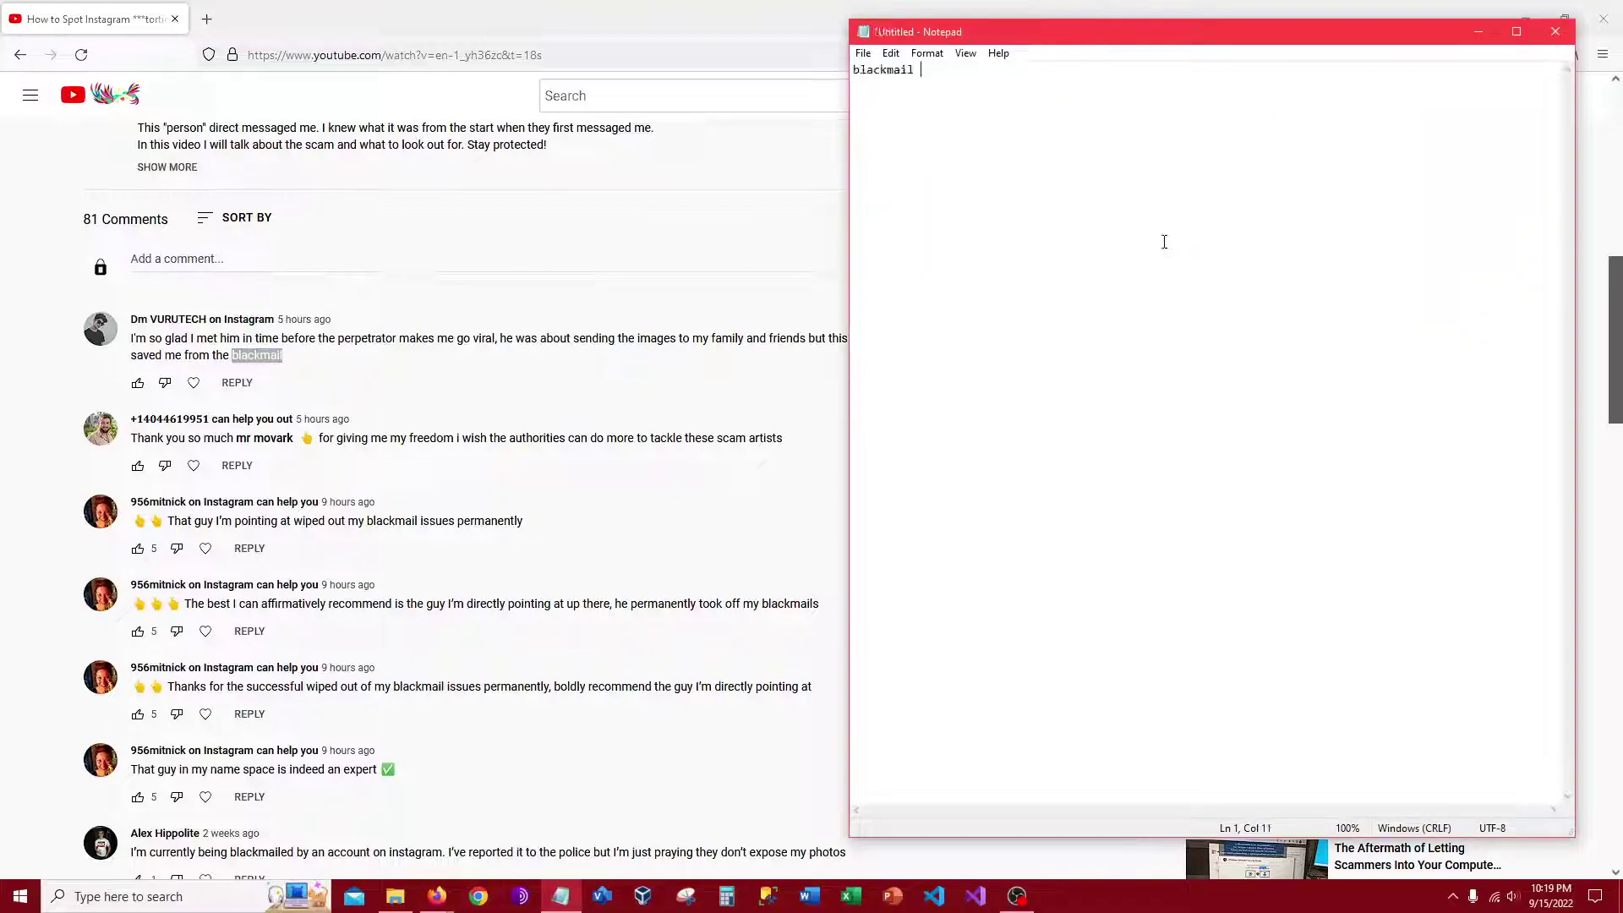
key(Return)
scroll(448, 543, down, 3)
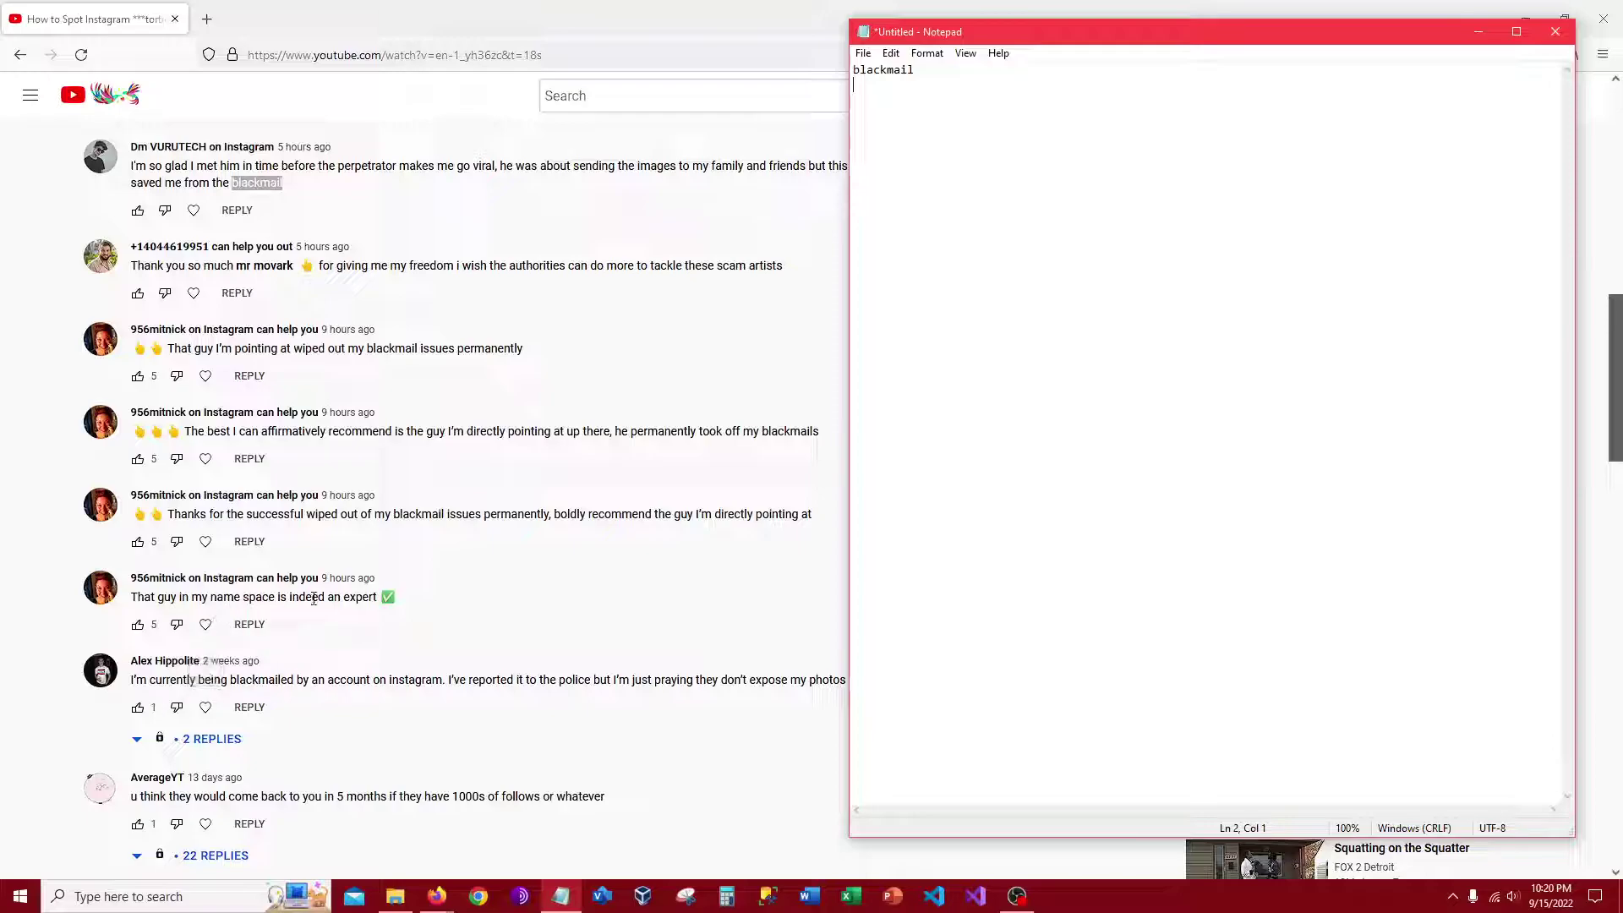
- Copy expert from a spam comment onto the note's second line
click(349, 595)
double_click(349, 595)
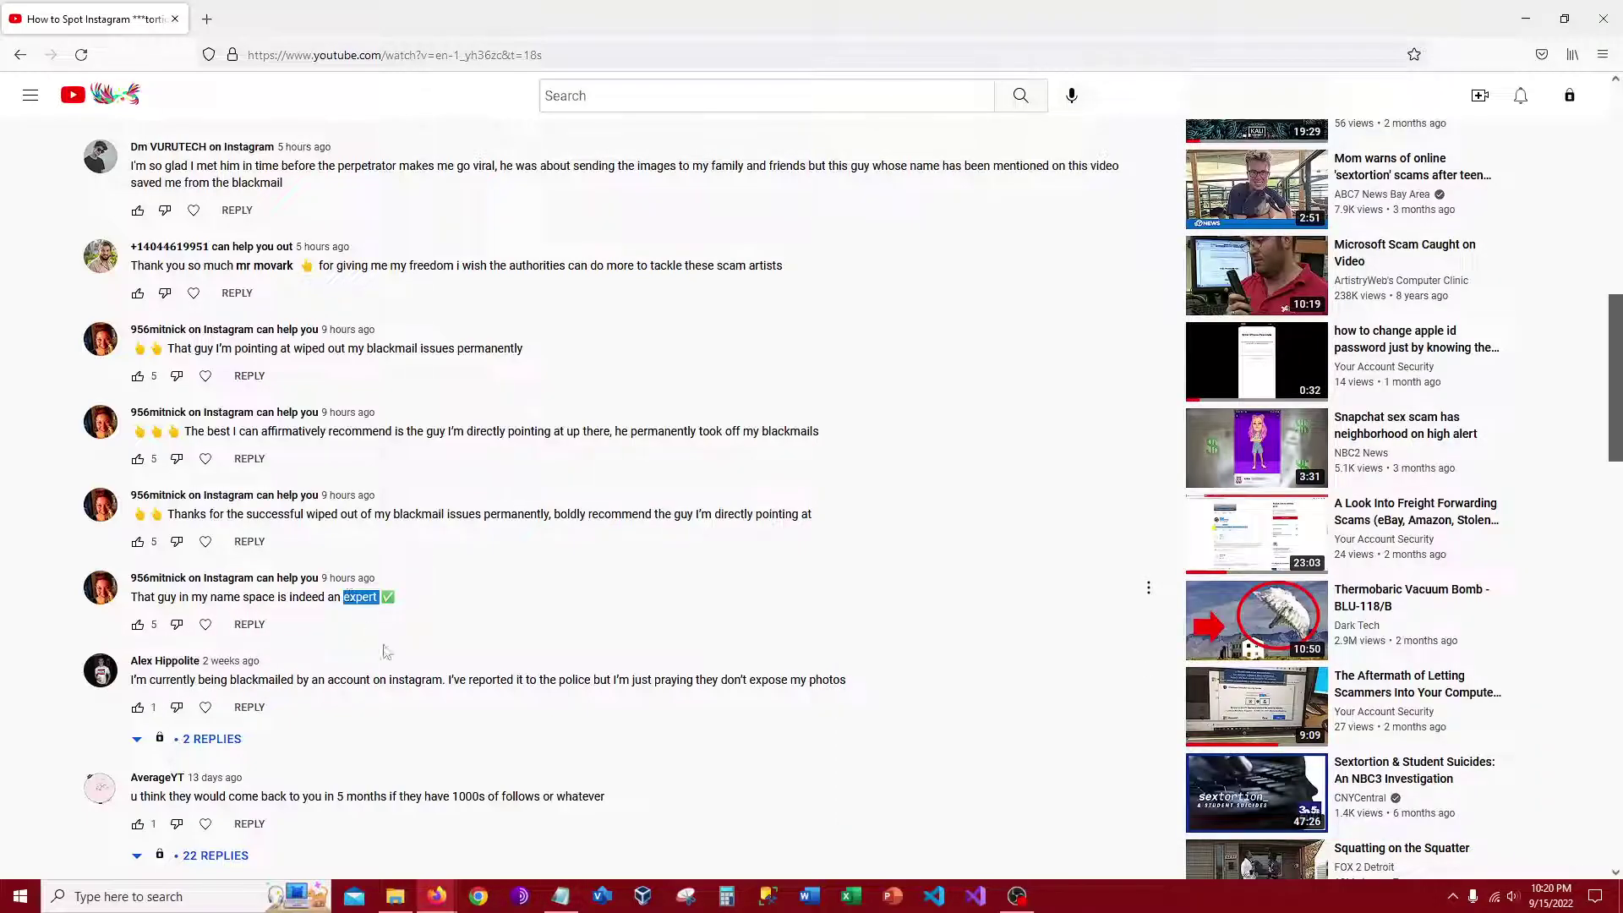
key(ctrl+c)
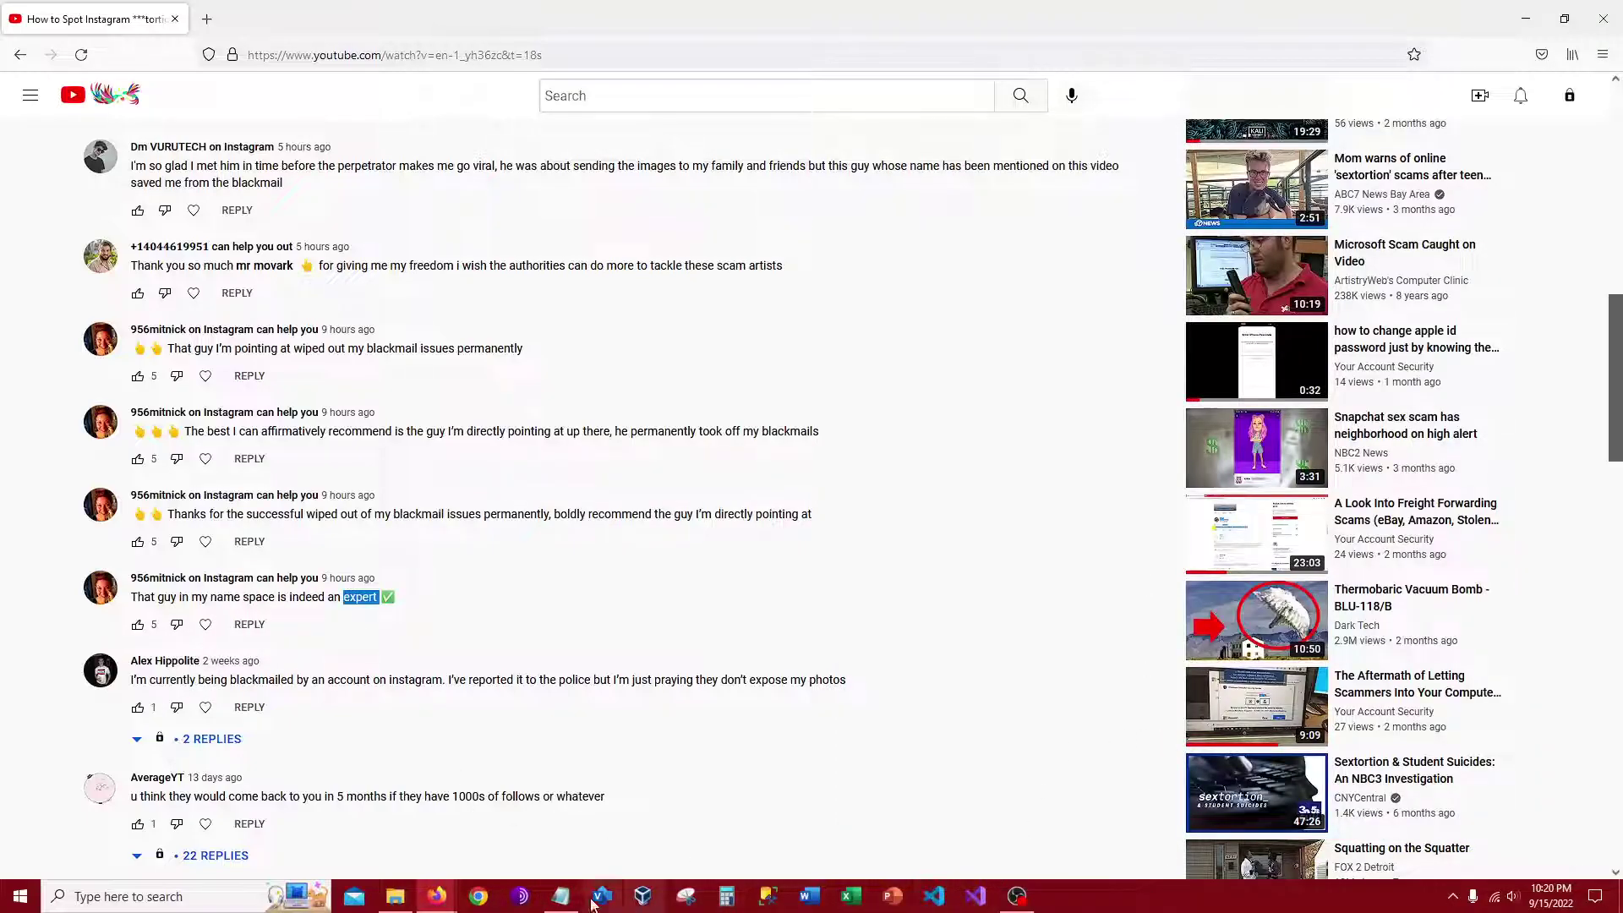
click(560, 895)
key(ctrl+v)
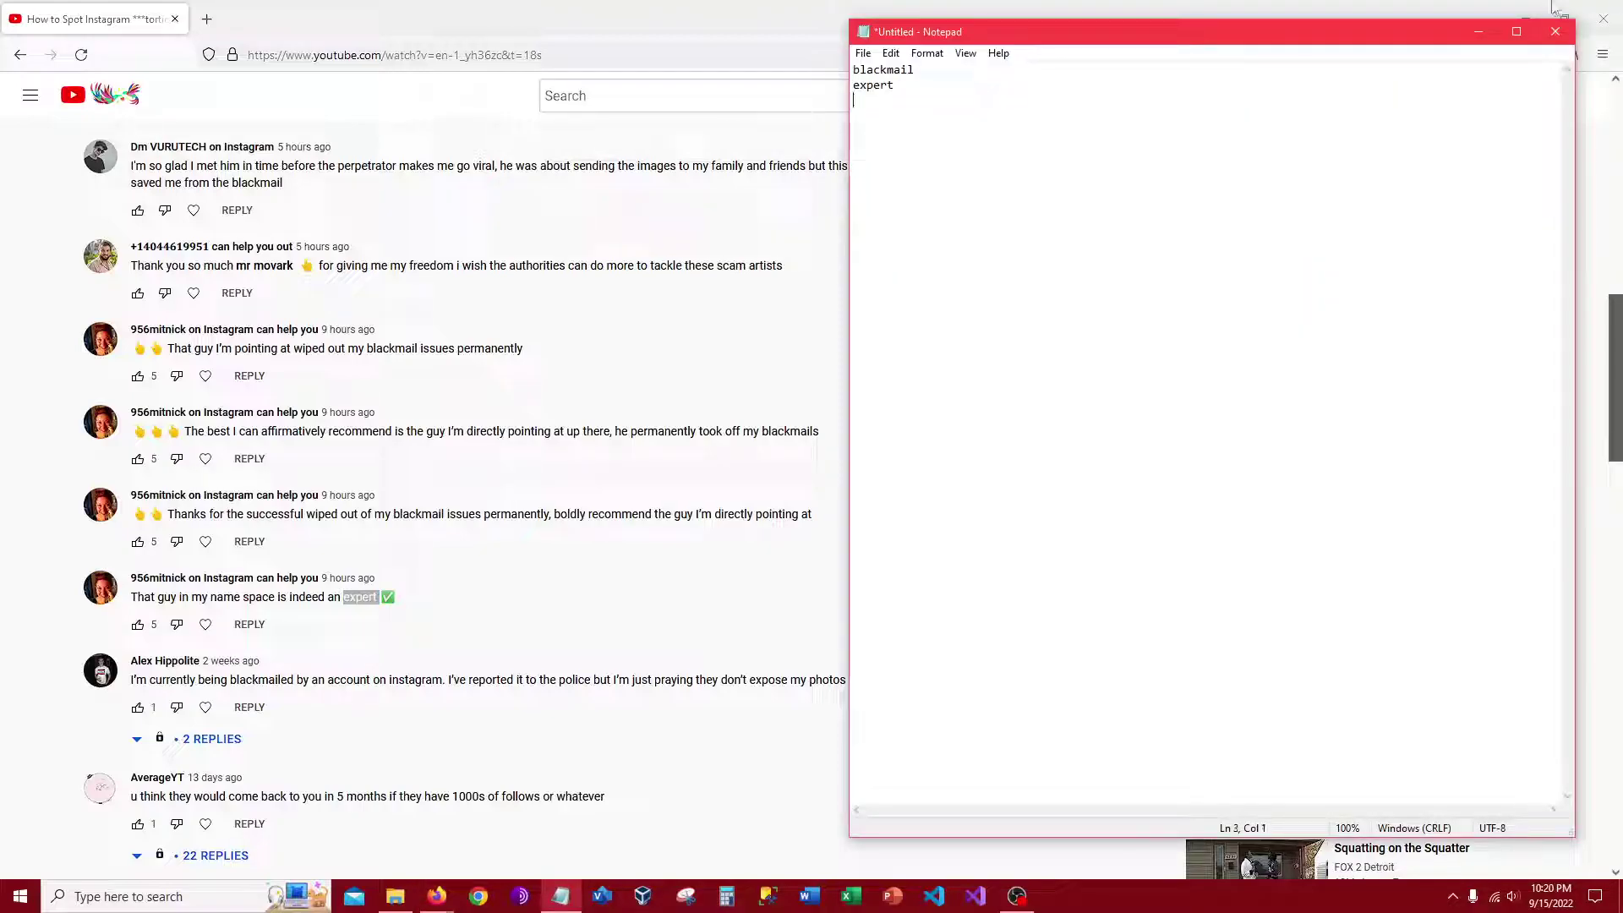
scroll(321, 480, down, 2)
- Copy perpetrator from a spam comment onto the note's third line
click(322, 480)
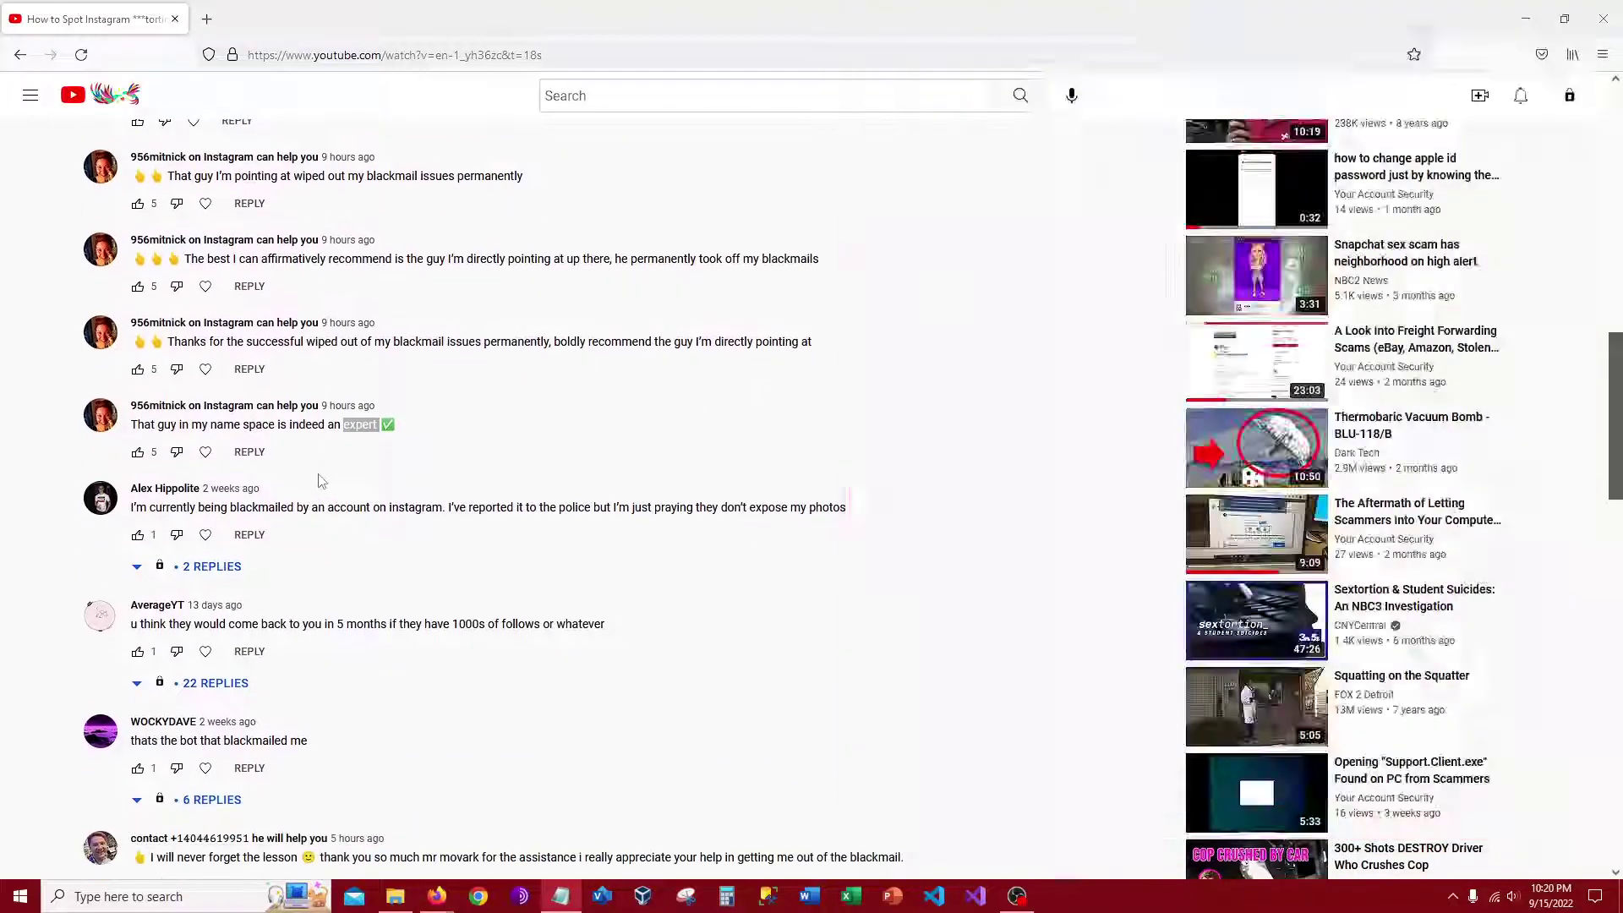
scroll(322, 480, down, 7)
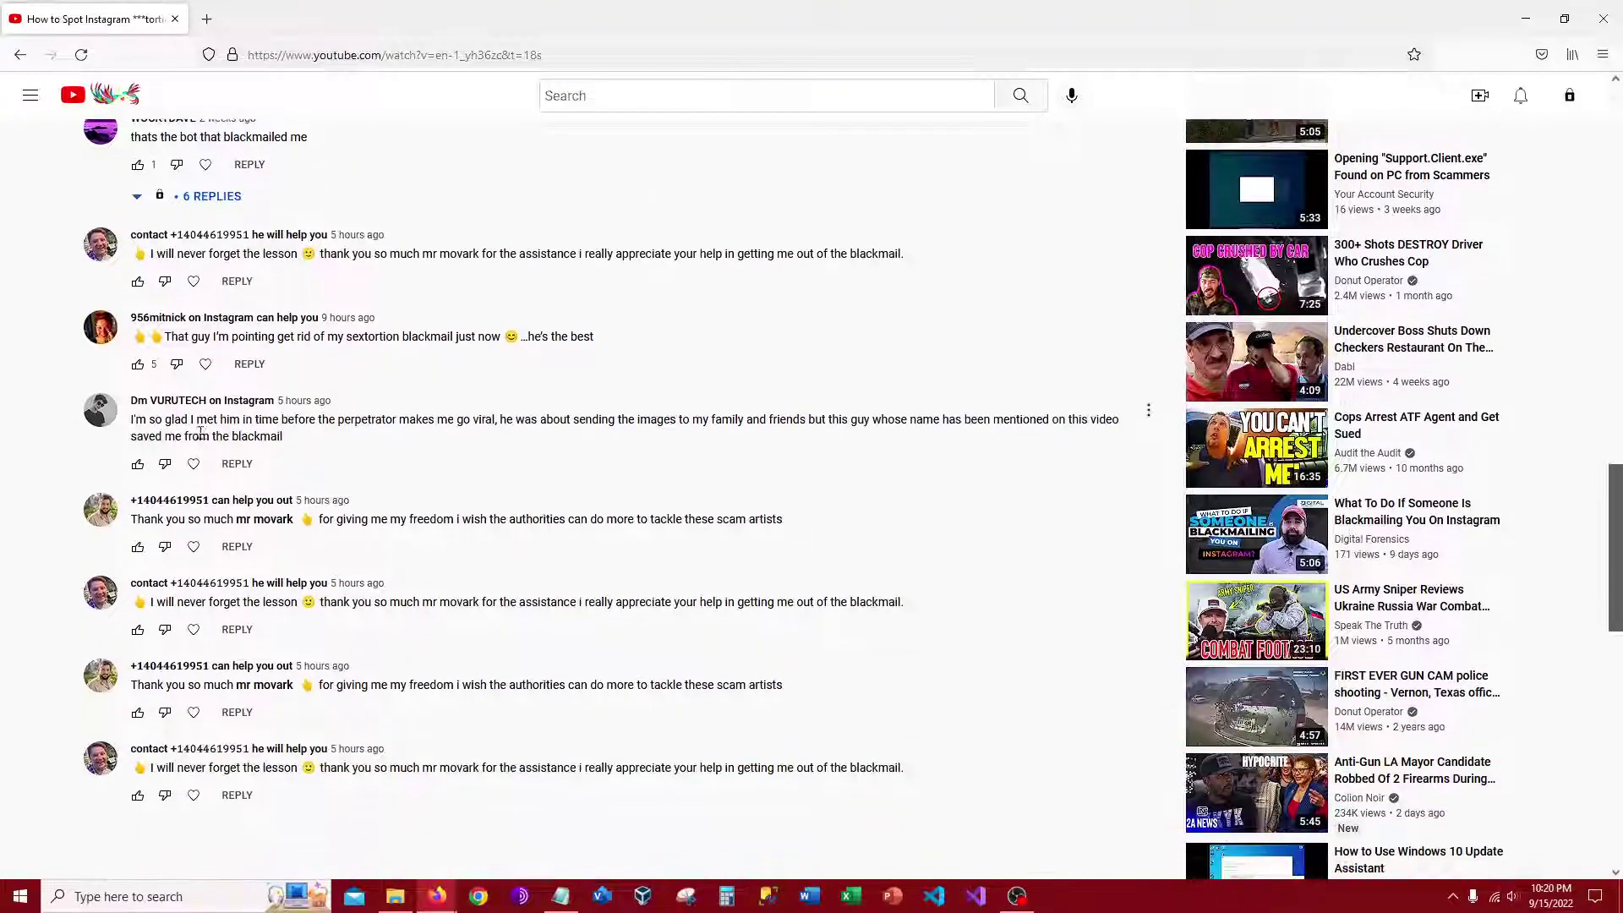
double_click(354, 421)
click(561, 895)
key(ctrl+v)
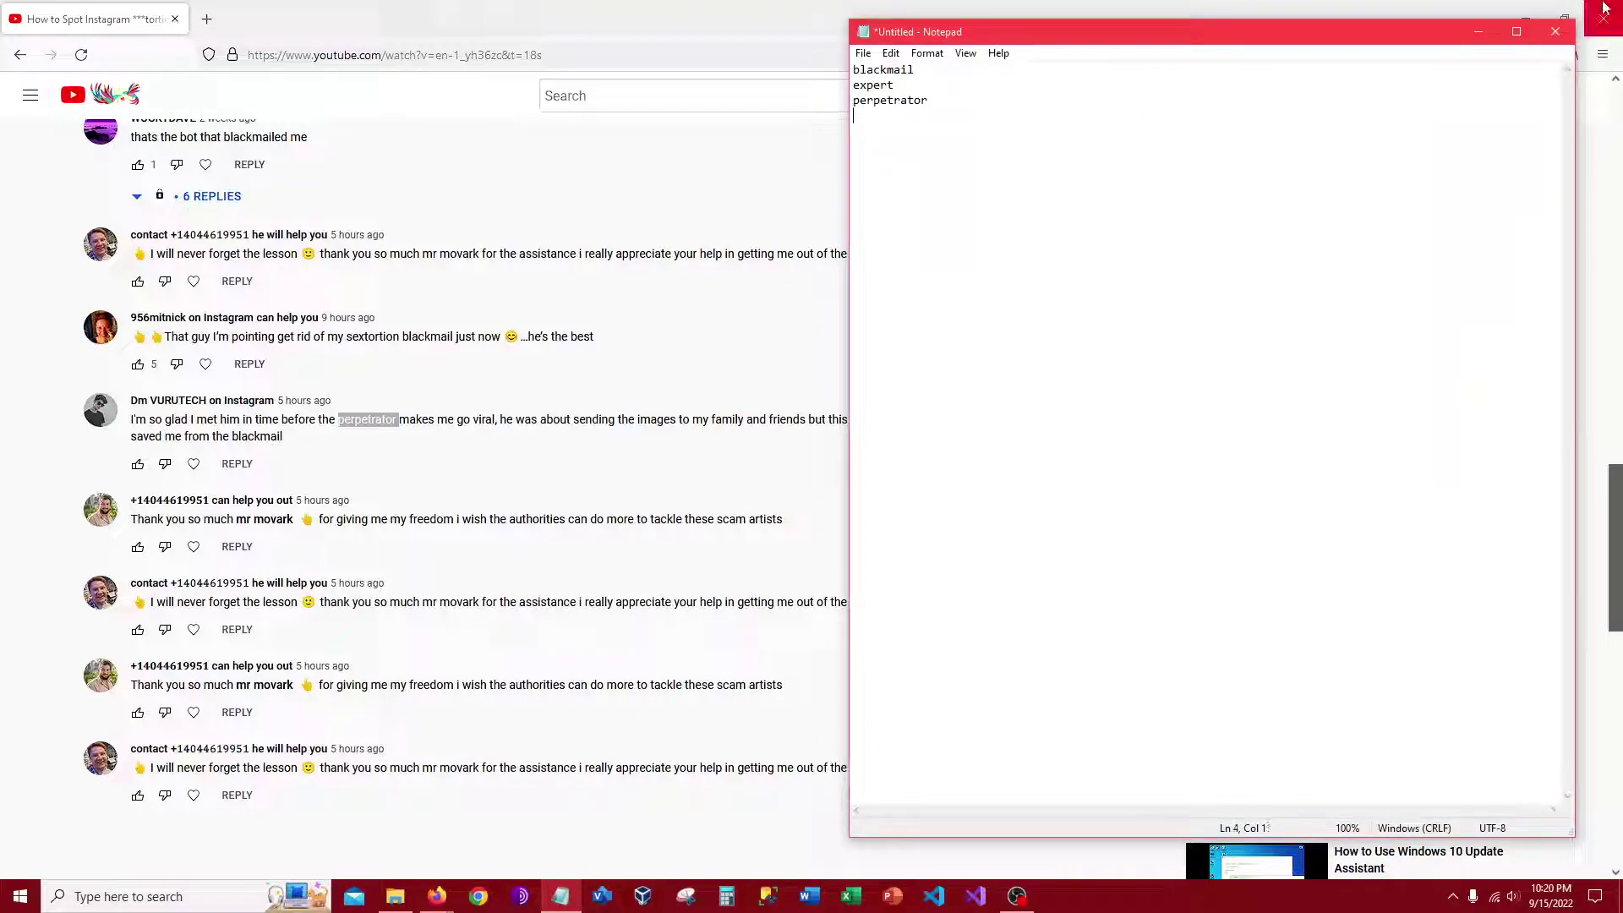
scroll(293, 622, down, 2)
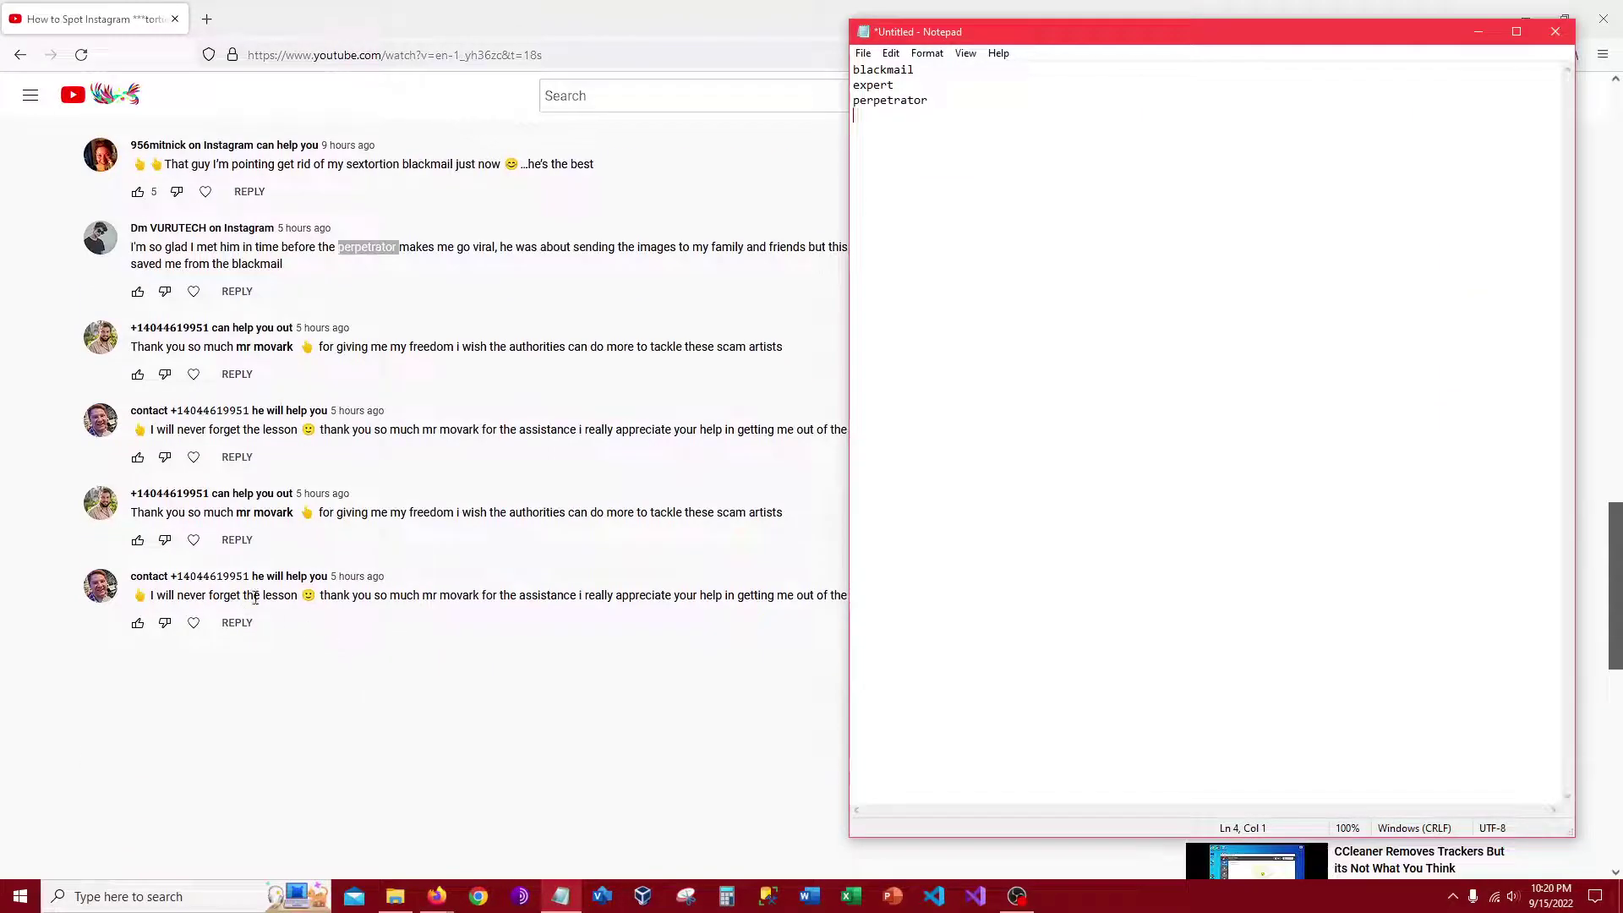
- Copy lesson from a comment into the keyword list as a new line
click(285, 599)
double_click(289, 598)
key(ctrl+c)
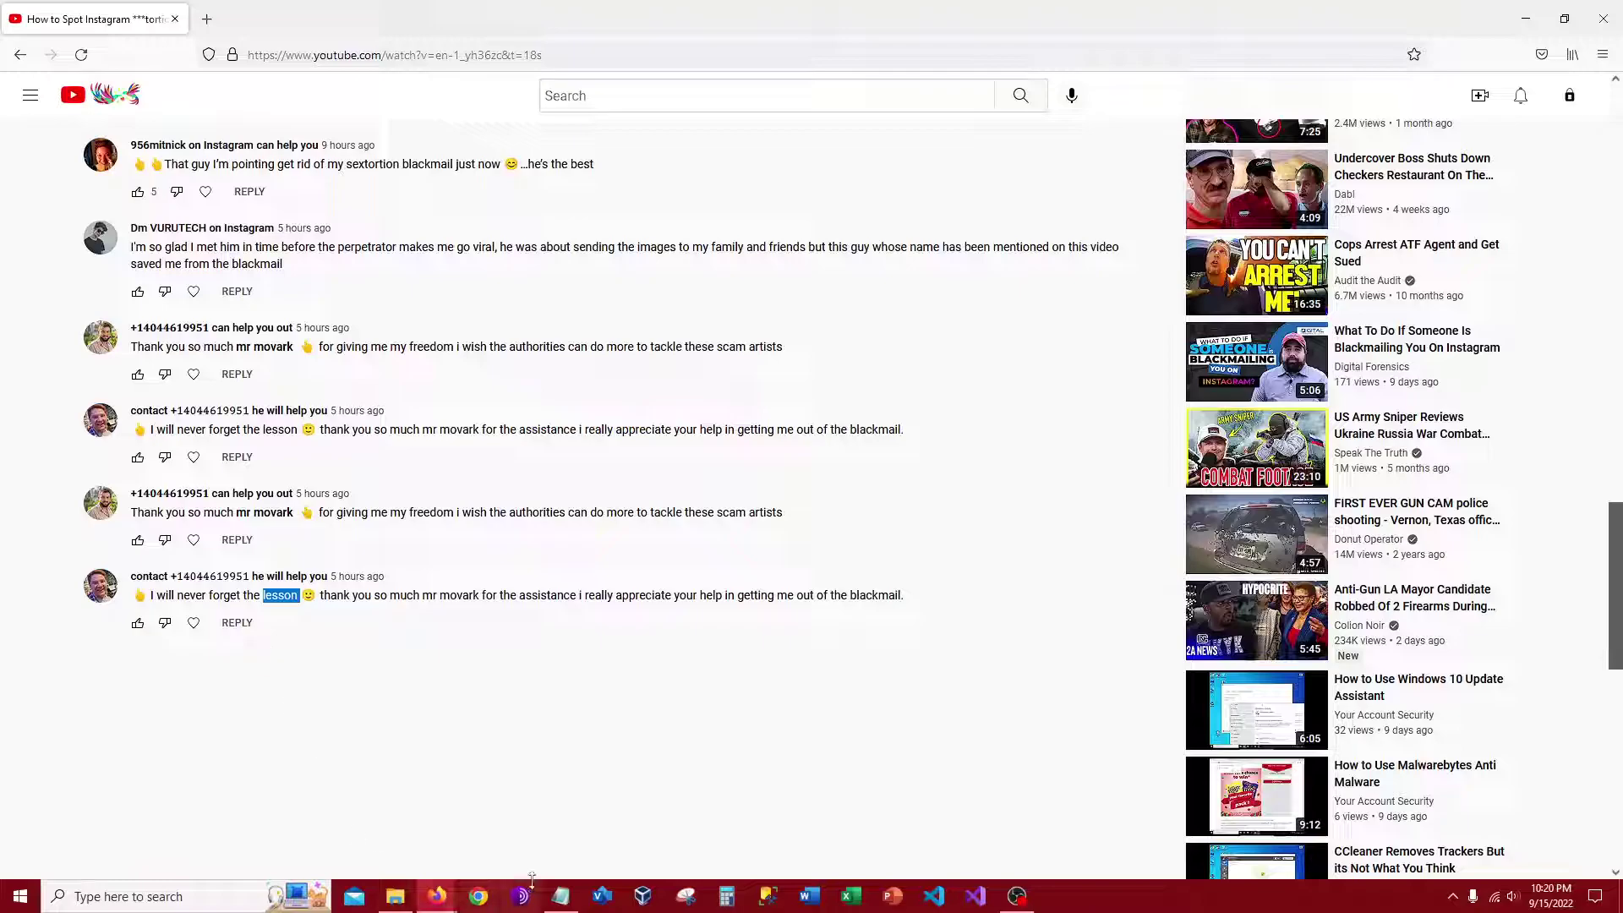
click(560, 896)
key(ctrl+v)
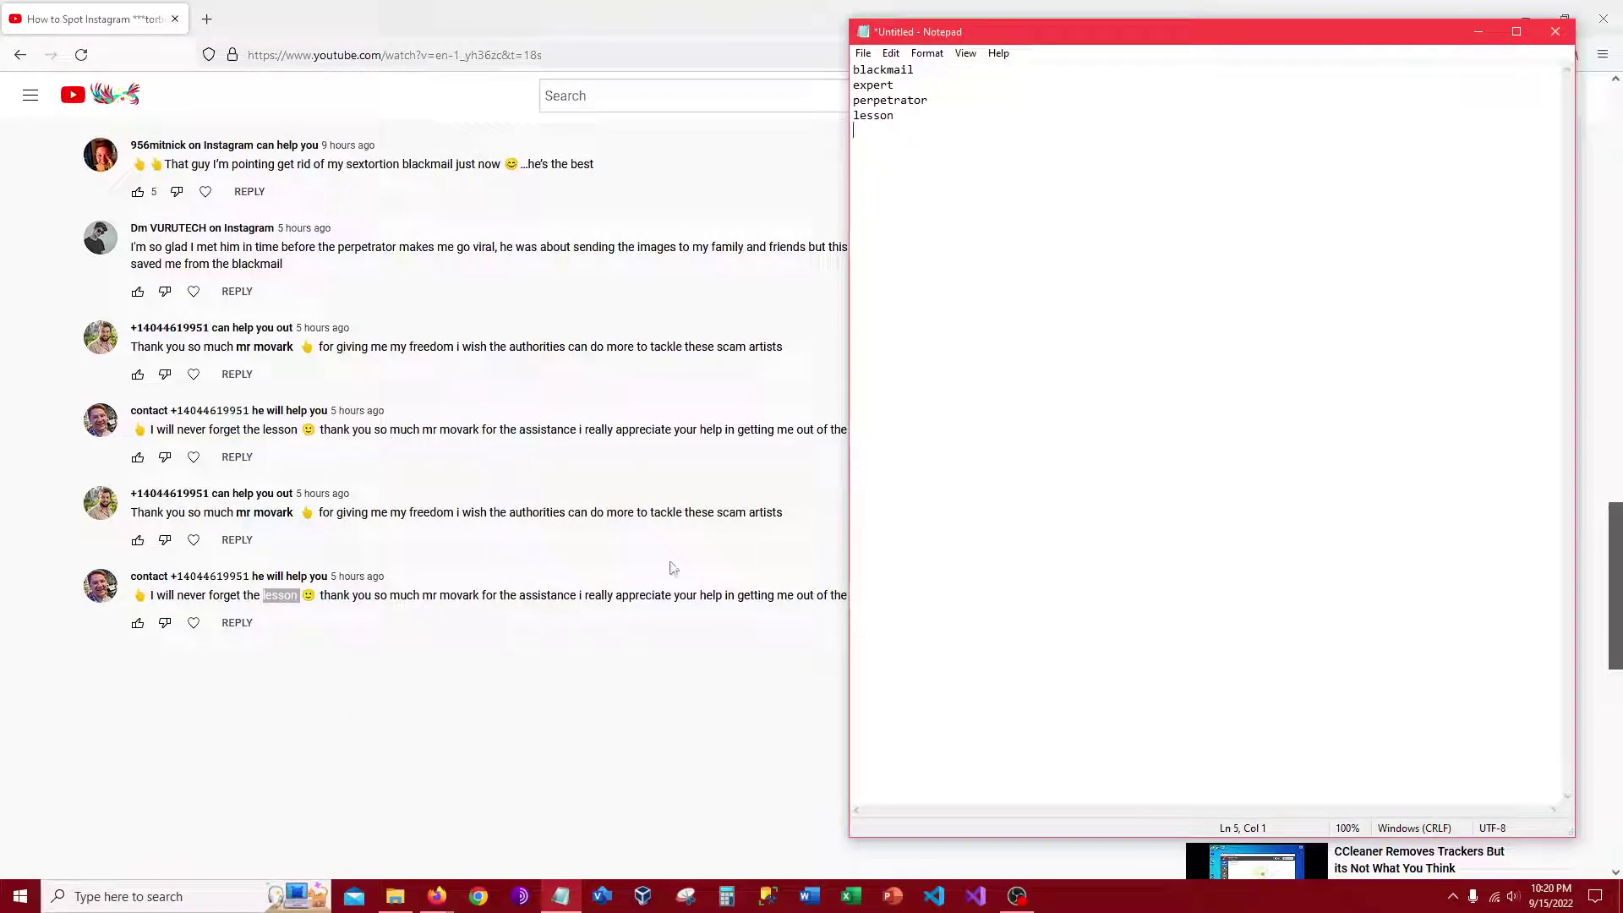
- Type scams and the scammer's name, in full and split into parts, into the list
key(alt+Tab)
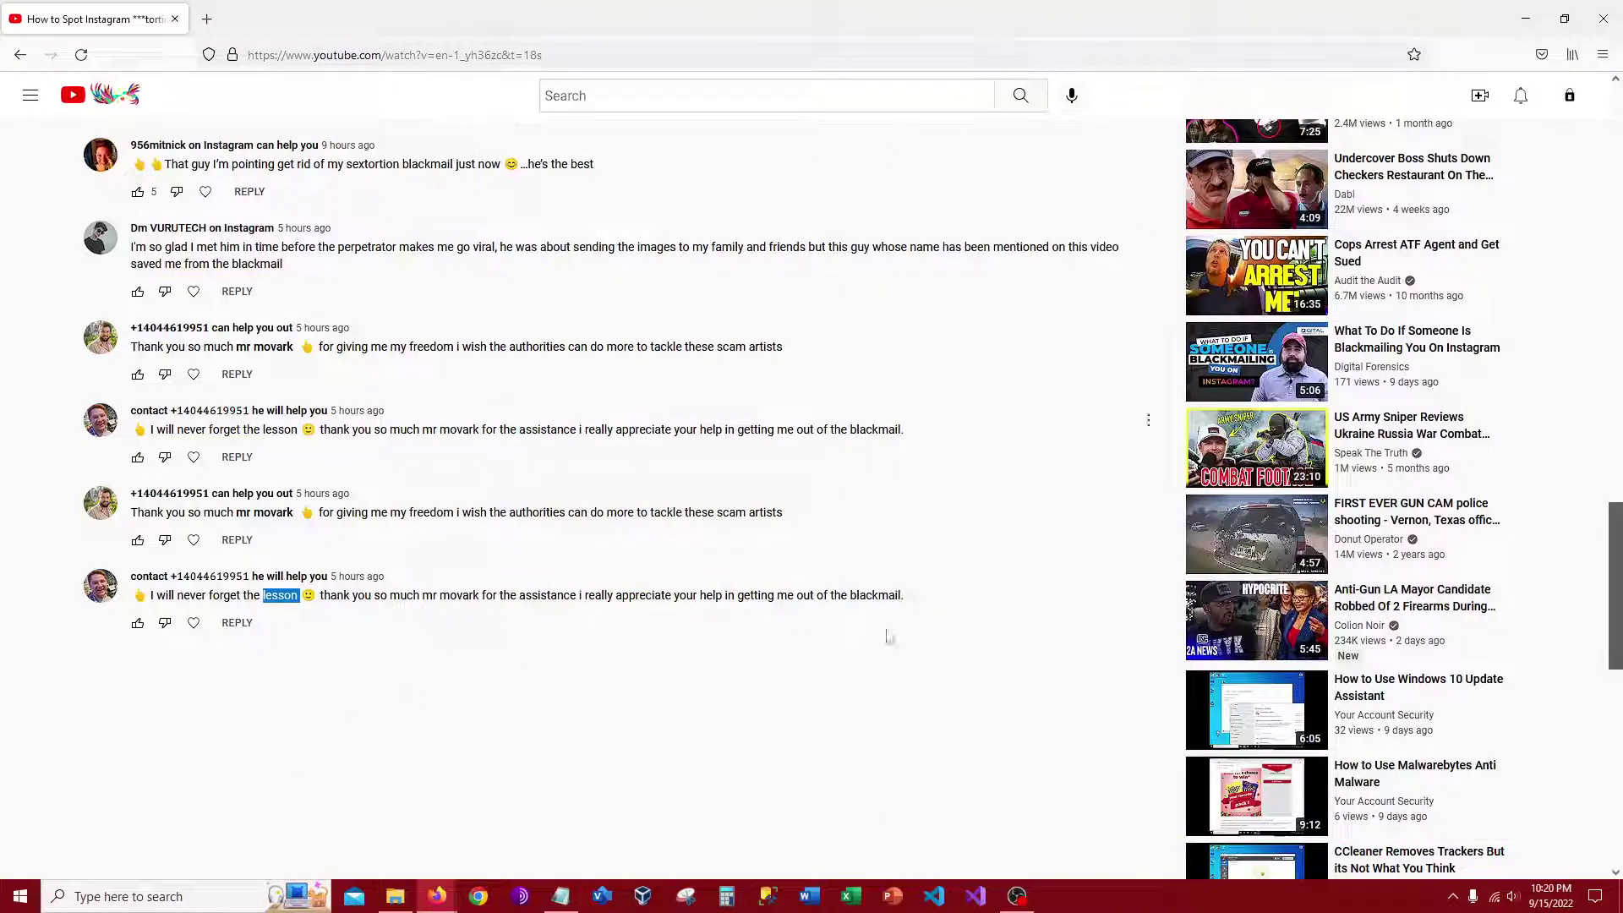
click(561, 896)
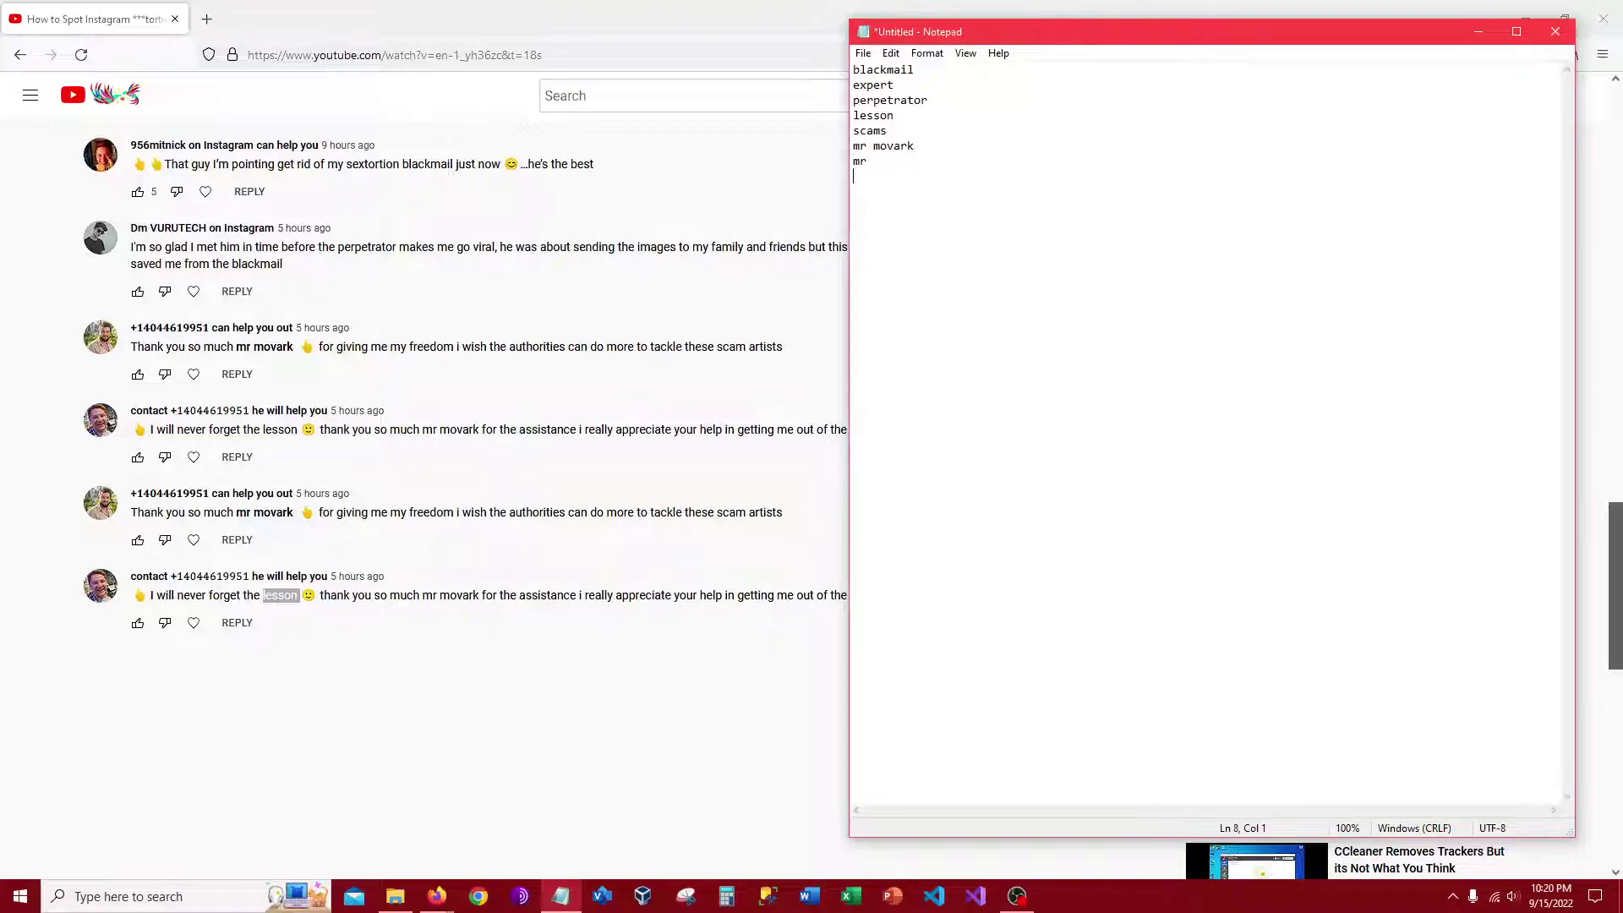
text(movark)
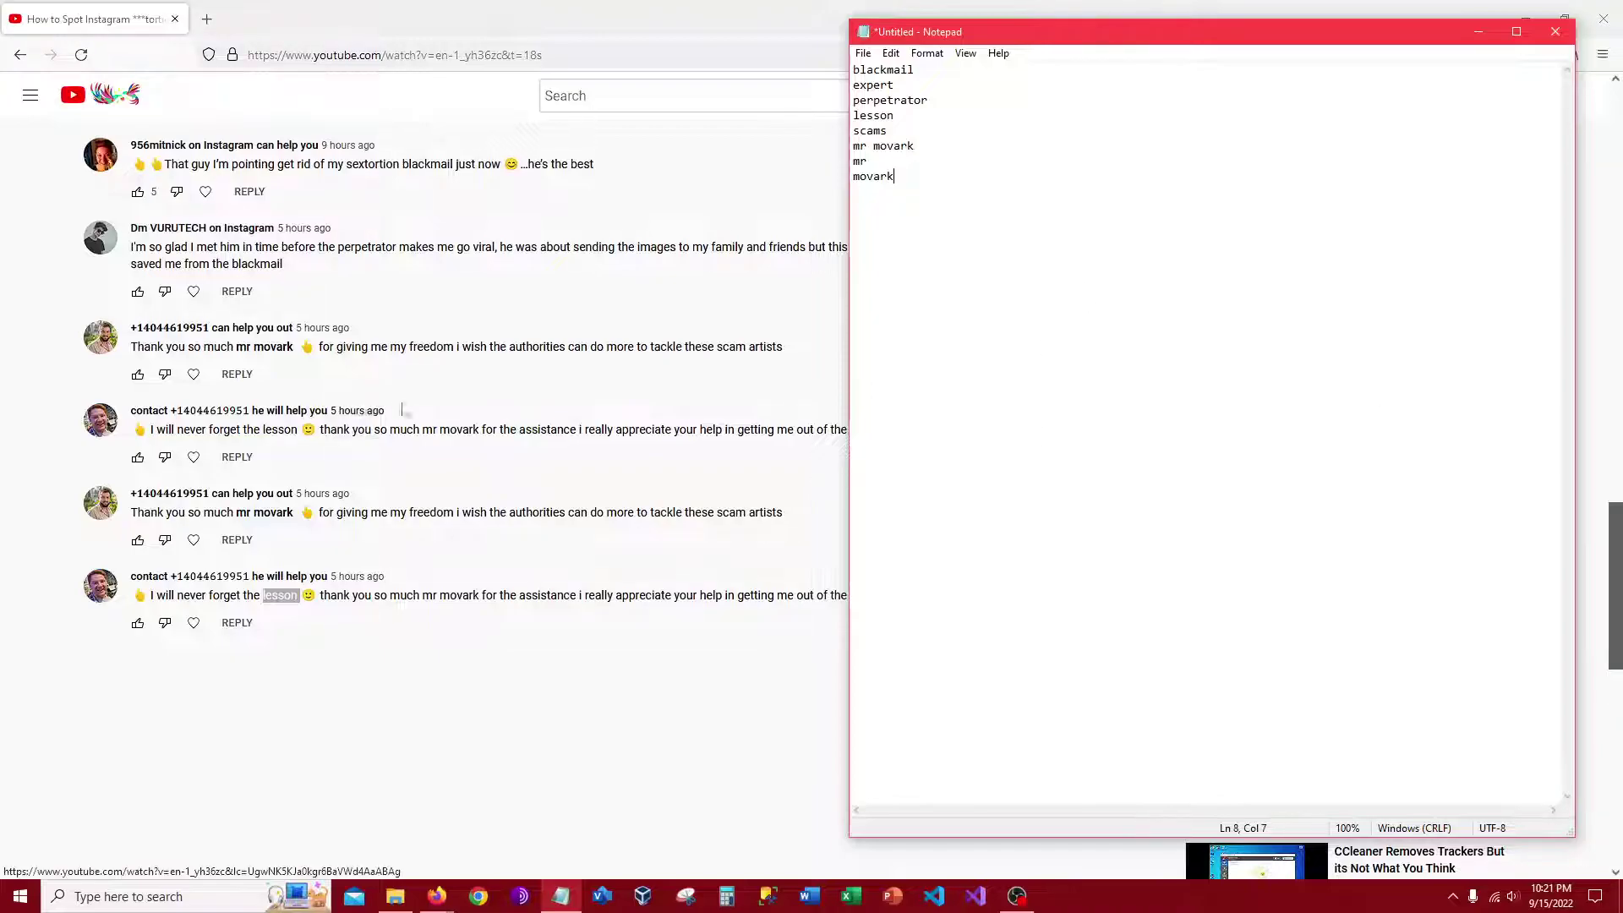
scroll(407, 408, up, 1)
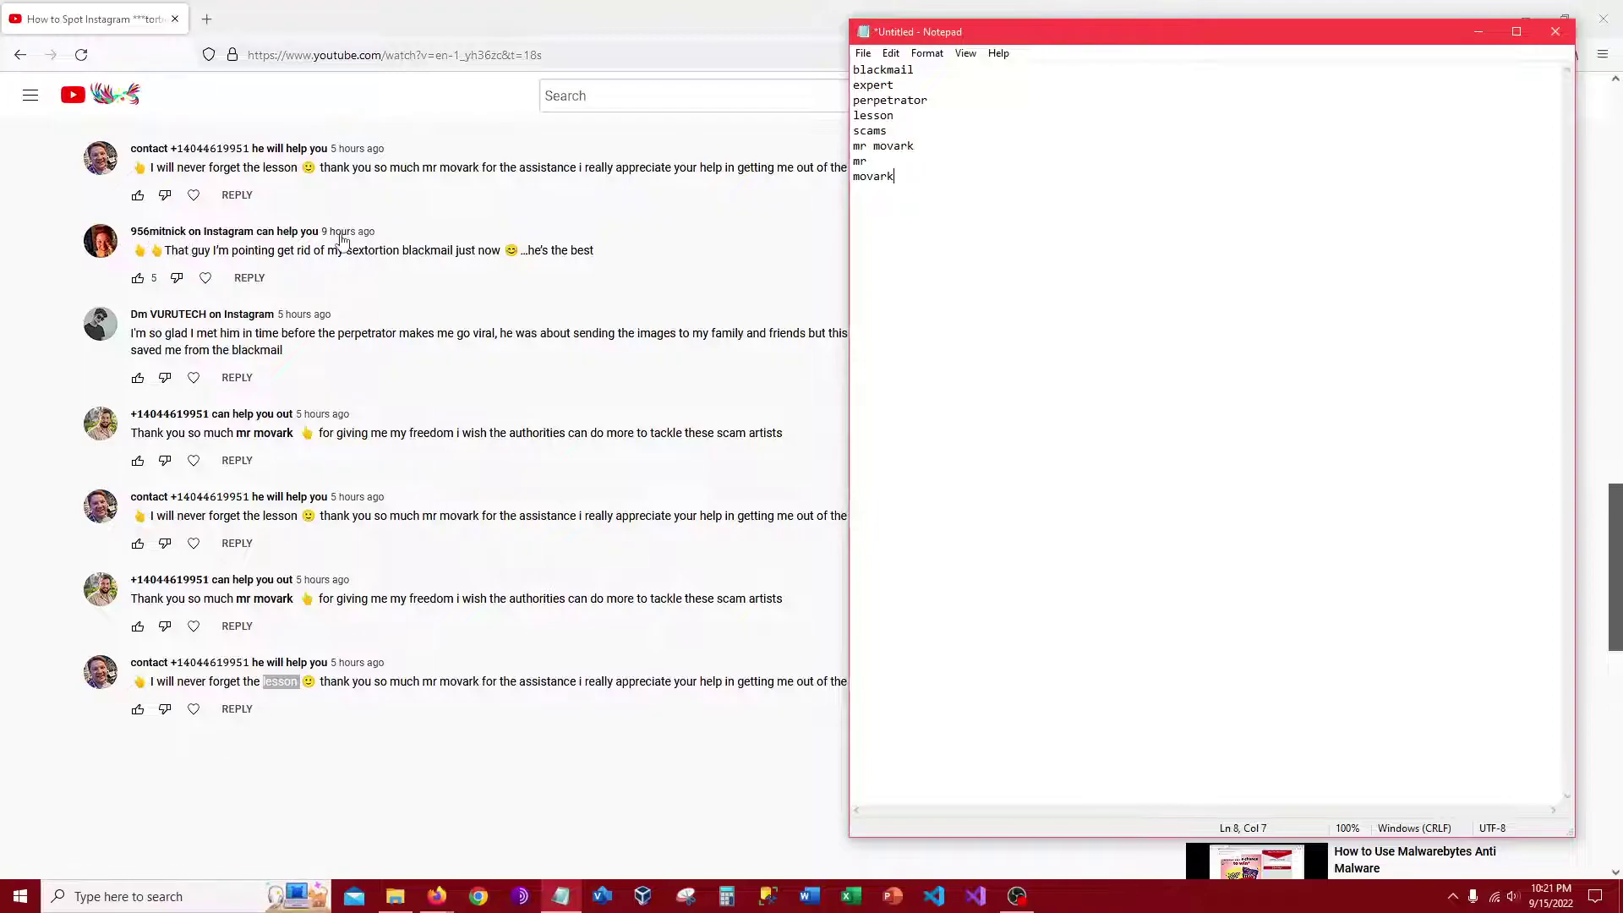
scroll(211, 279, up, 2)
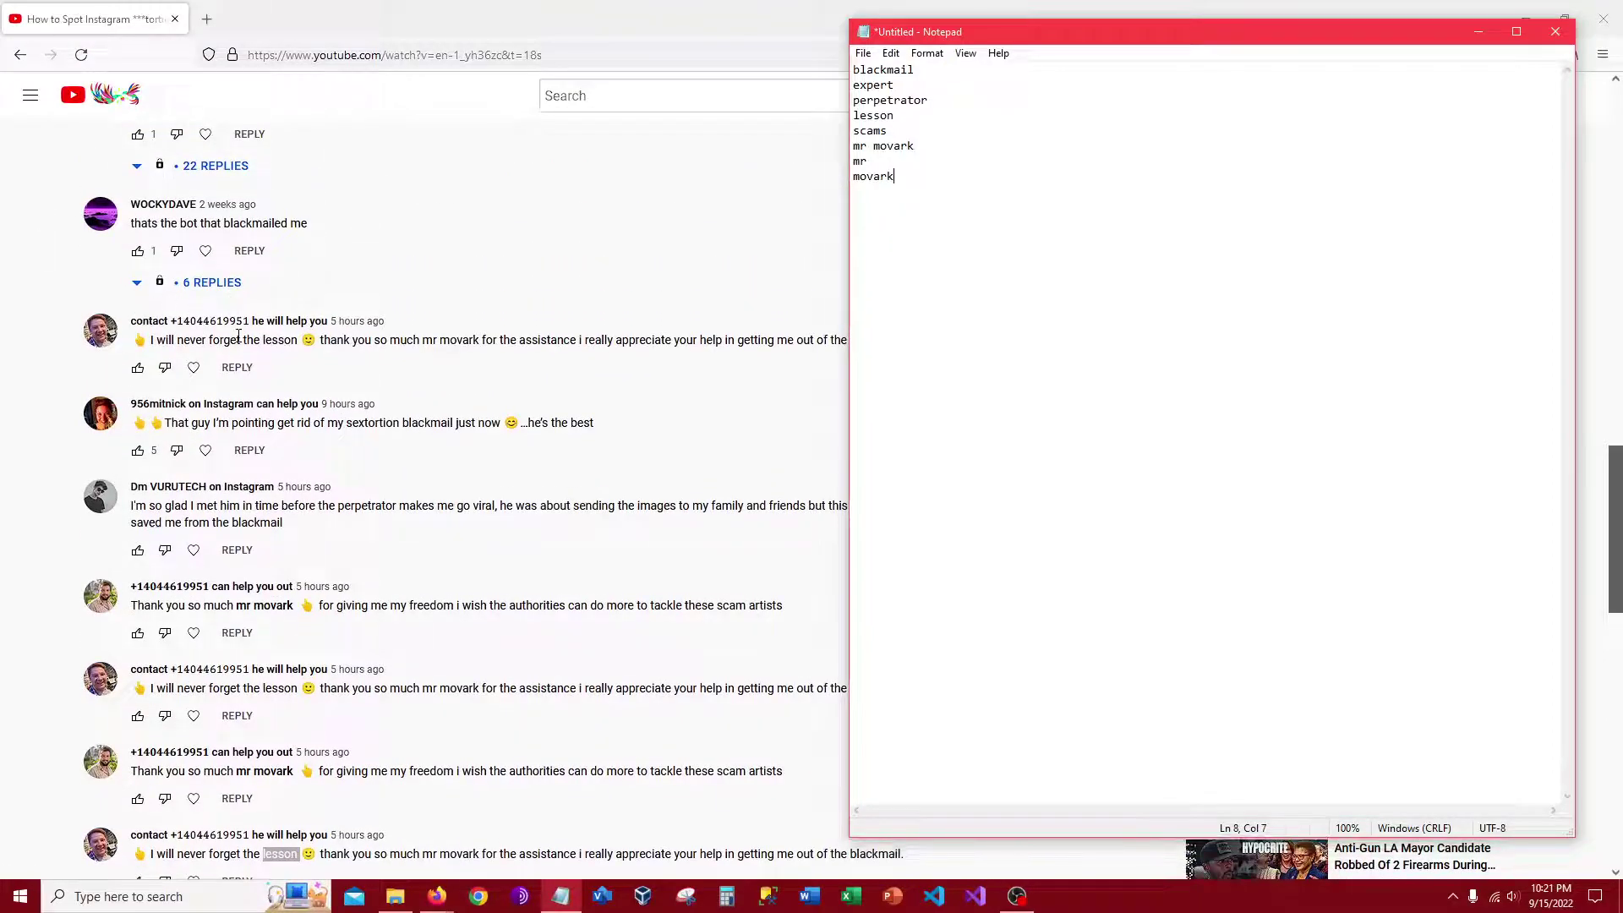
- Open the spam commenter's channel and check its Videos, Channels and About tabs
click(209, 326)
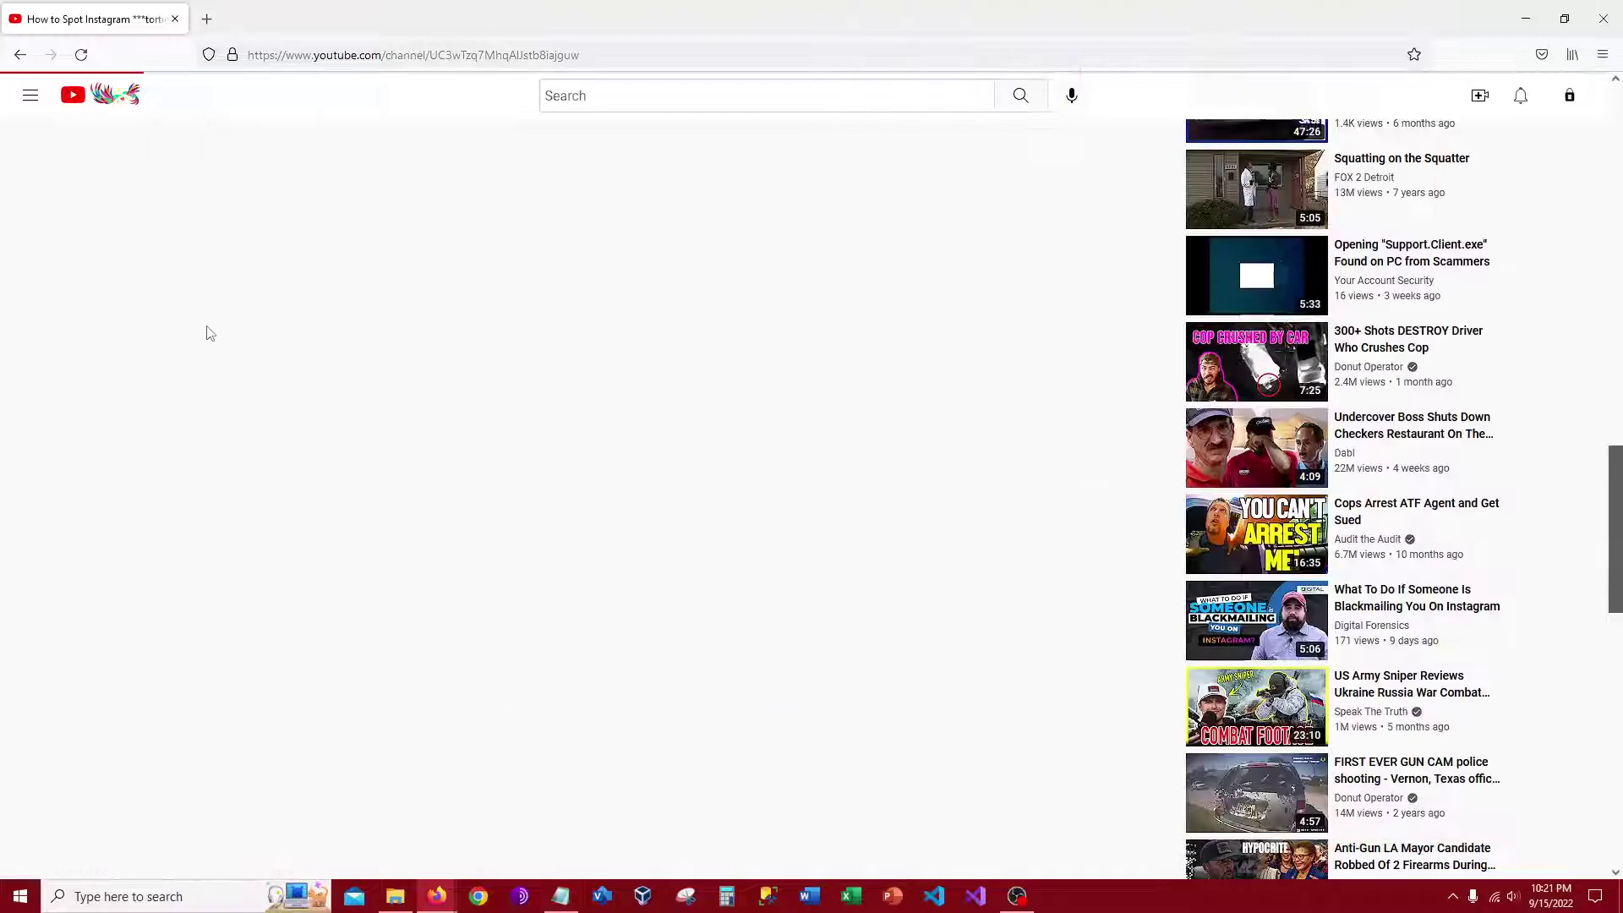
drag(557, 162, 685, 191)
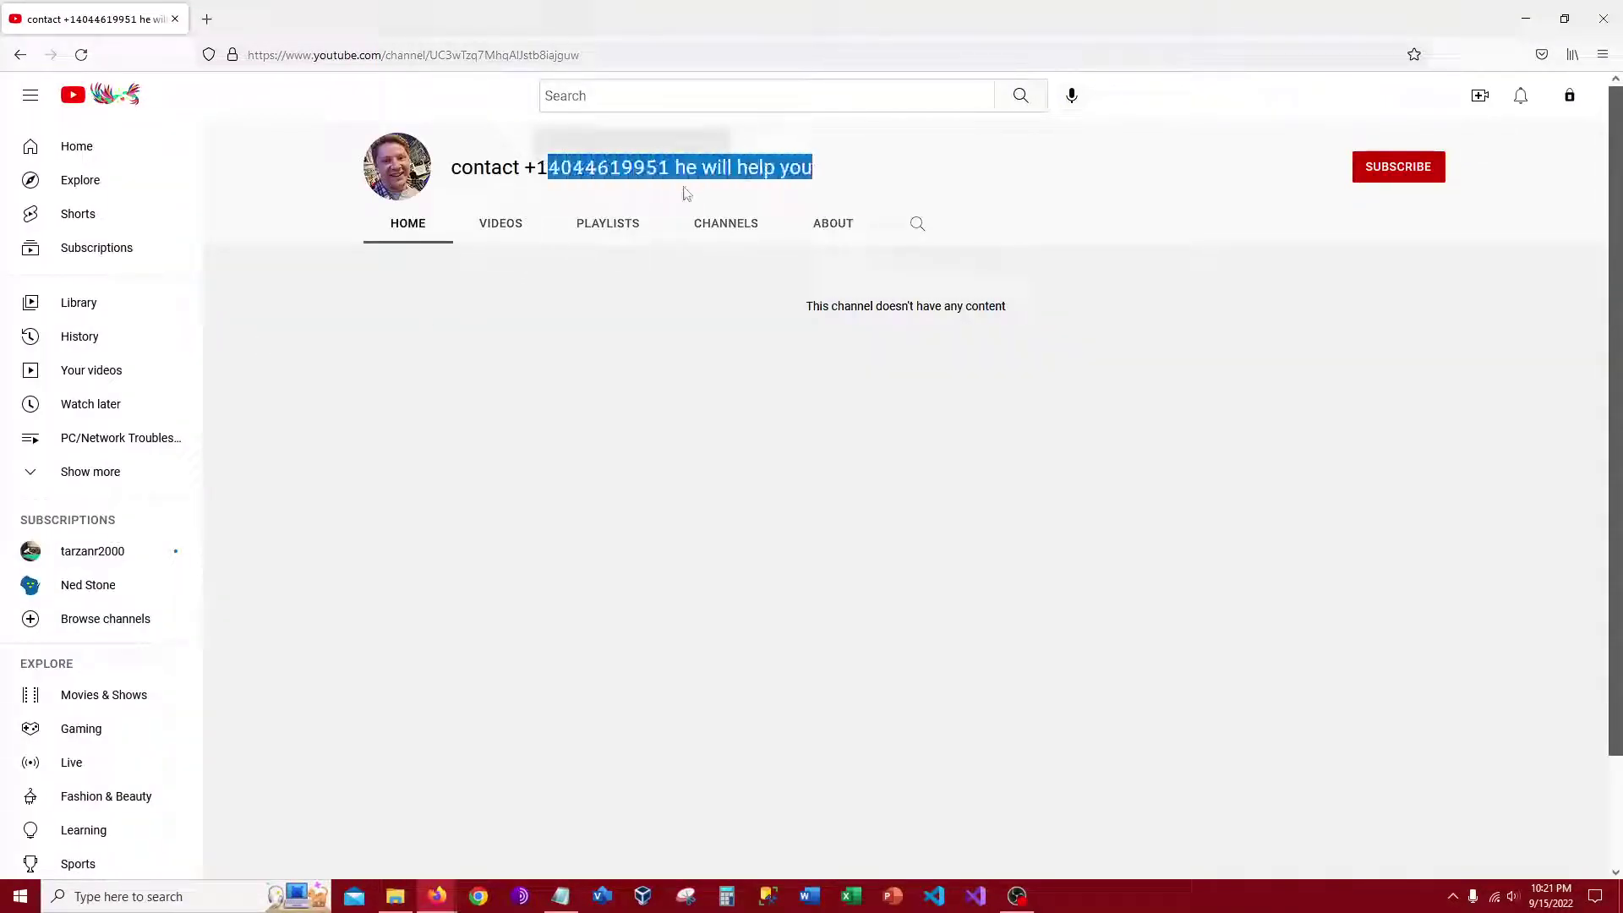
click(686, 193)
click(508, 246)
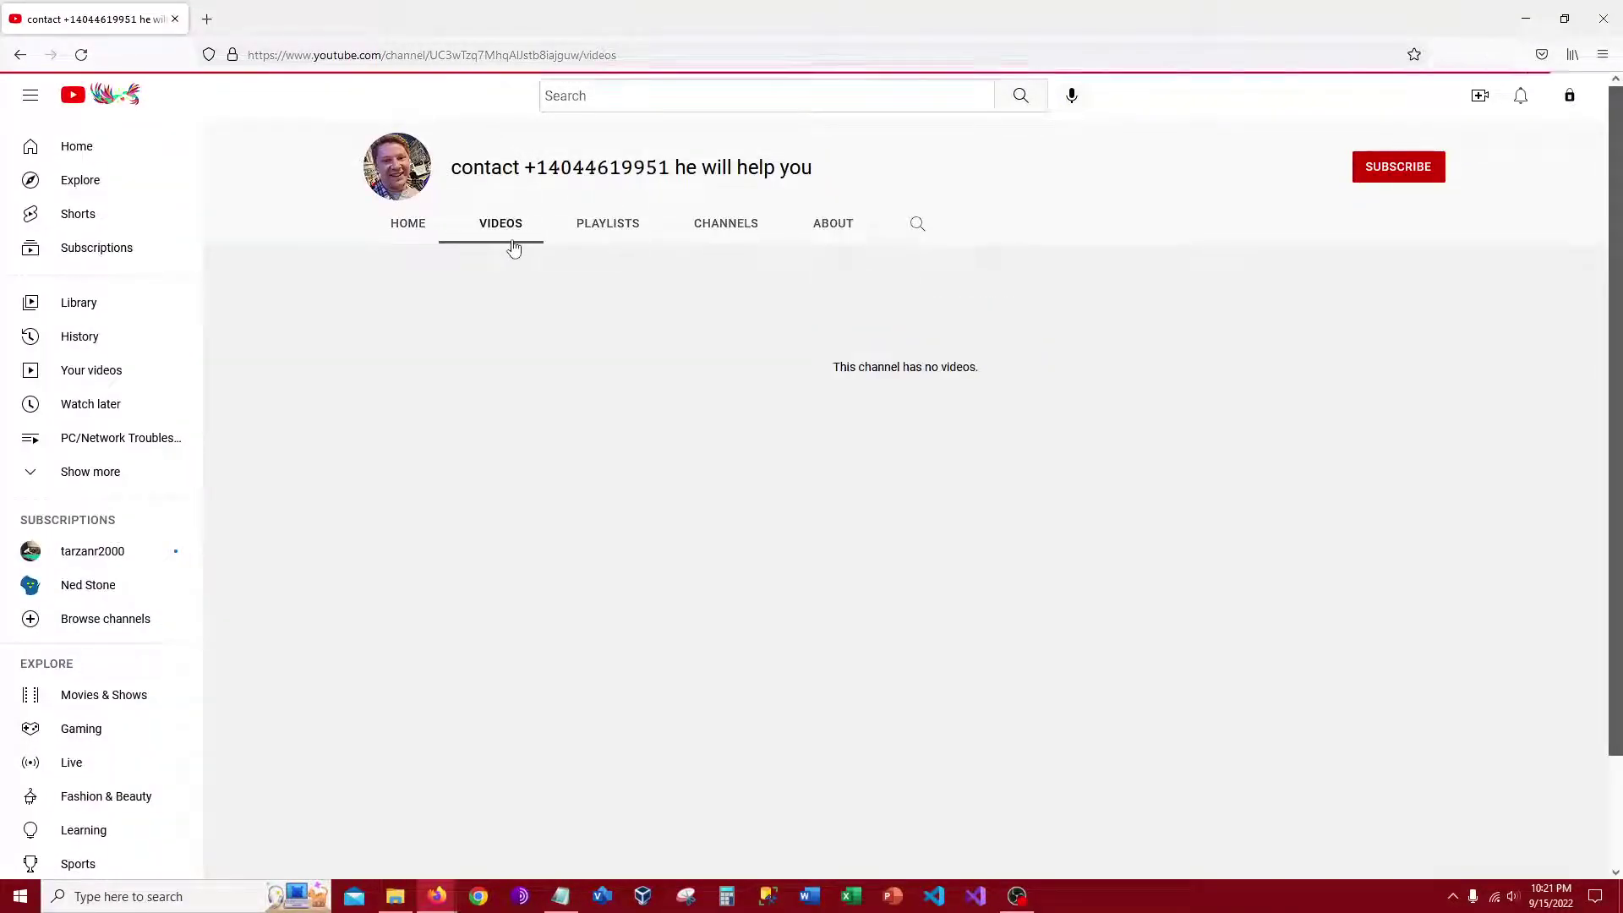
click(696, 222)
click(846, 218)
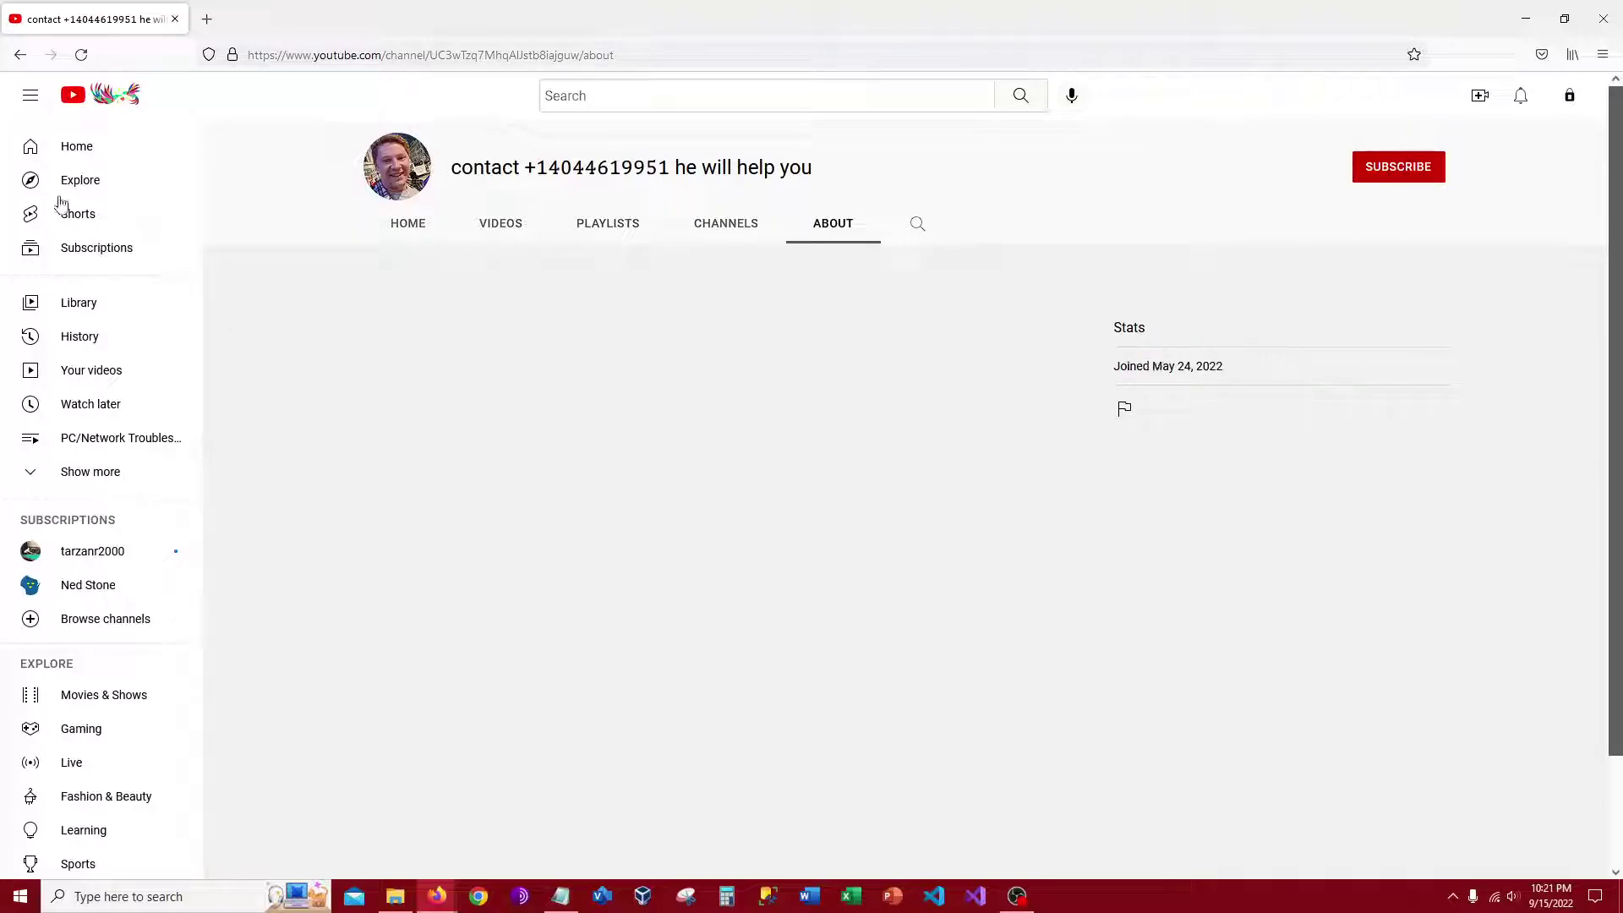
- Revisit the channel's Home tab and step back through its pages, finding no content
click(369, 224)
key(alt+Left)
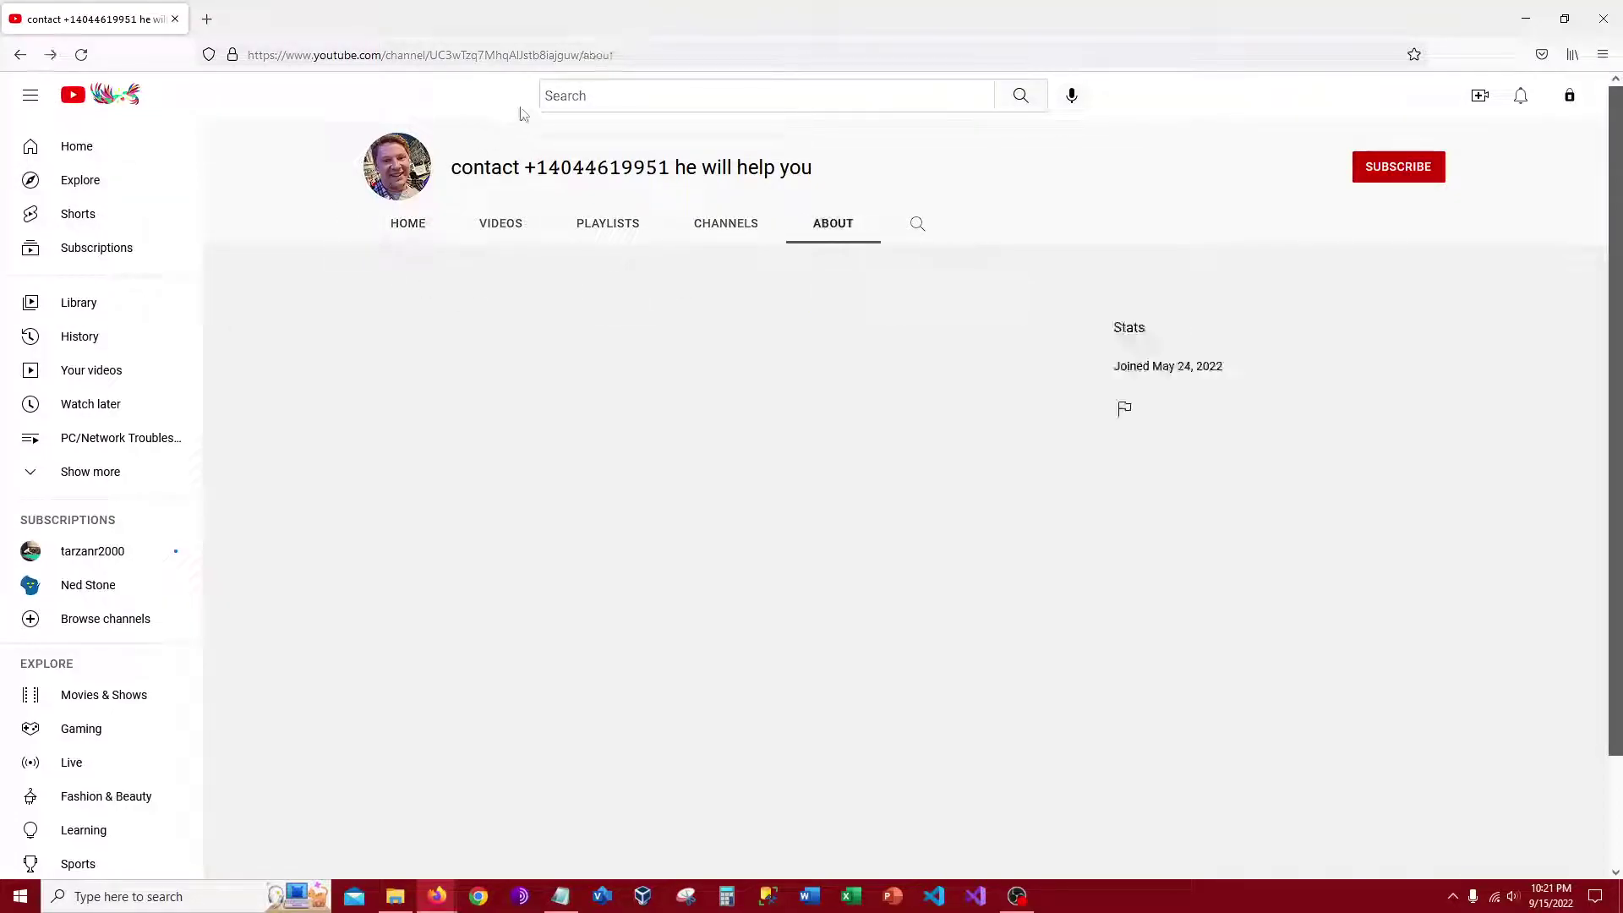
key(alt+Left)
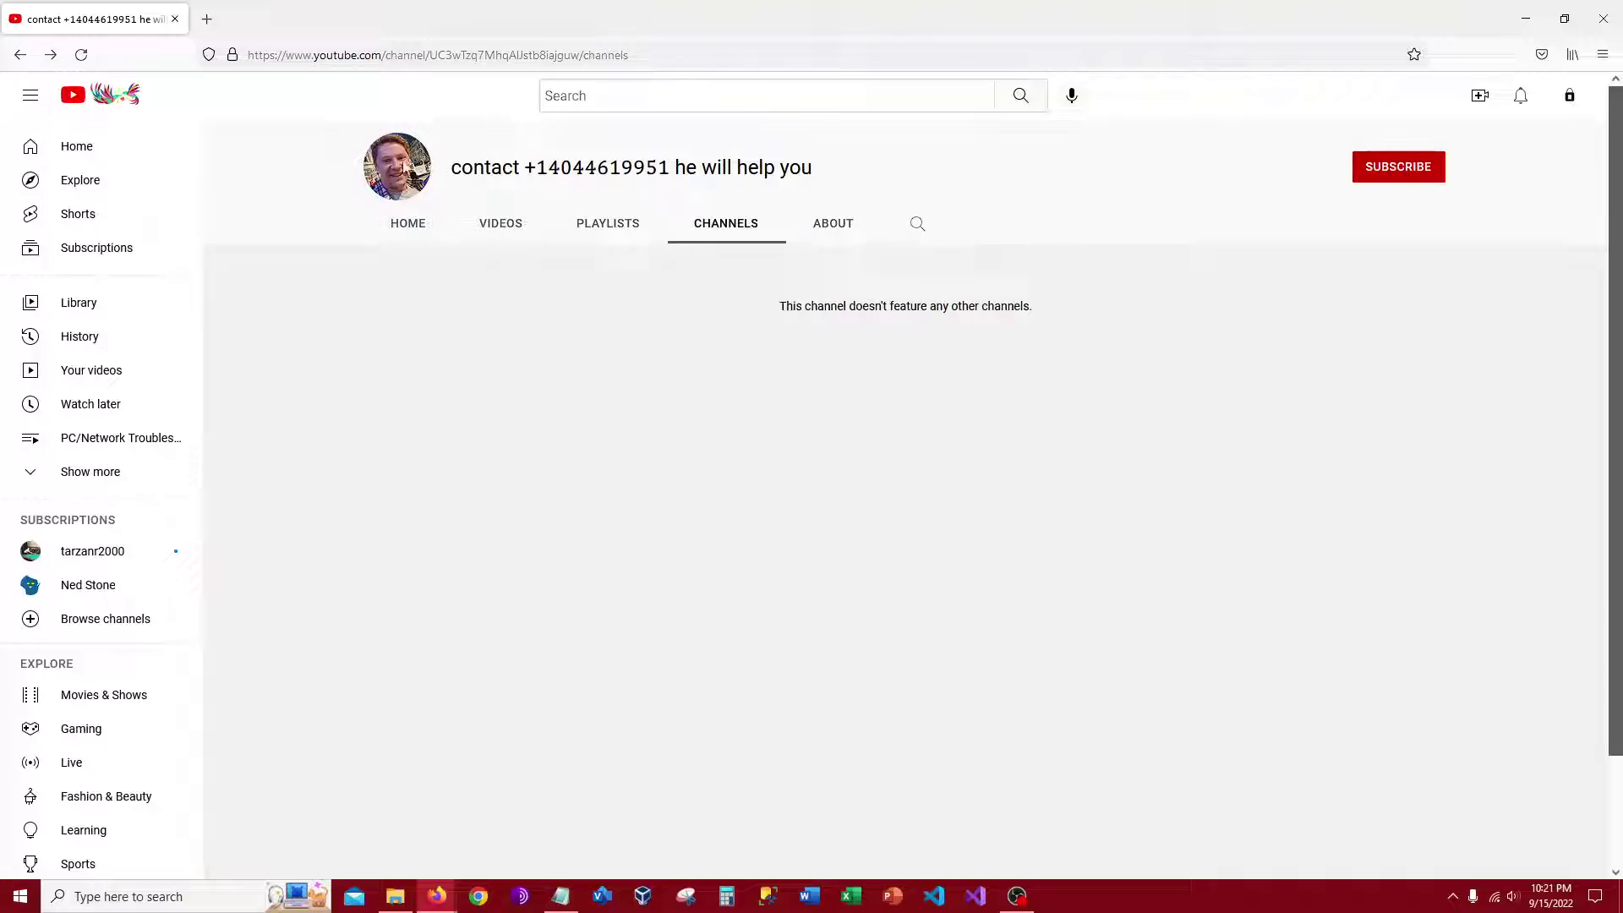
click(373, 221)
key(alt+Left)
key(alt+Left)
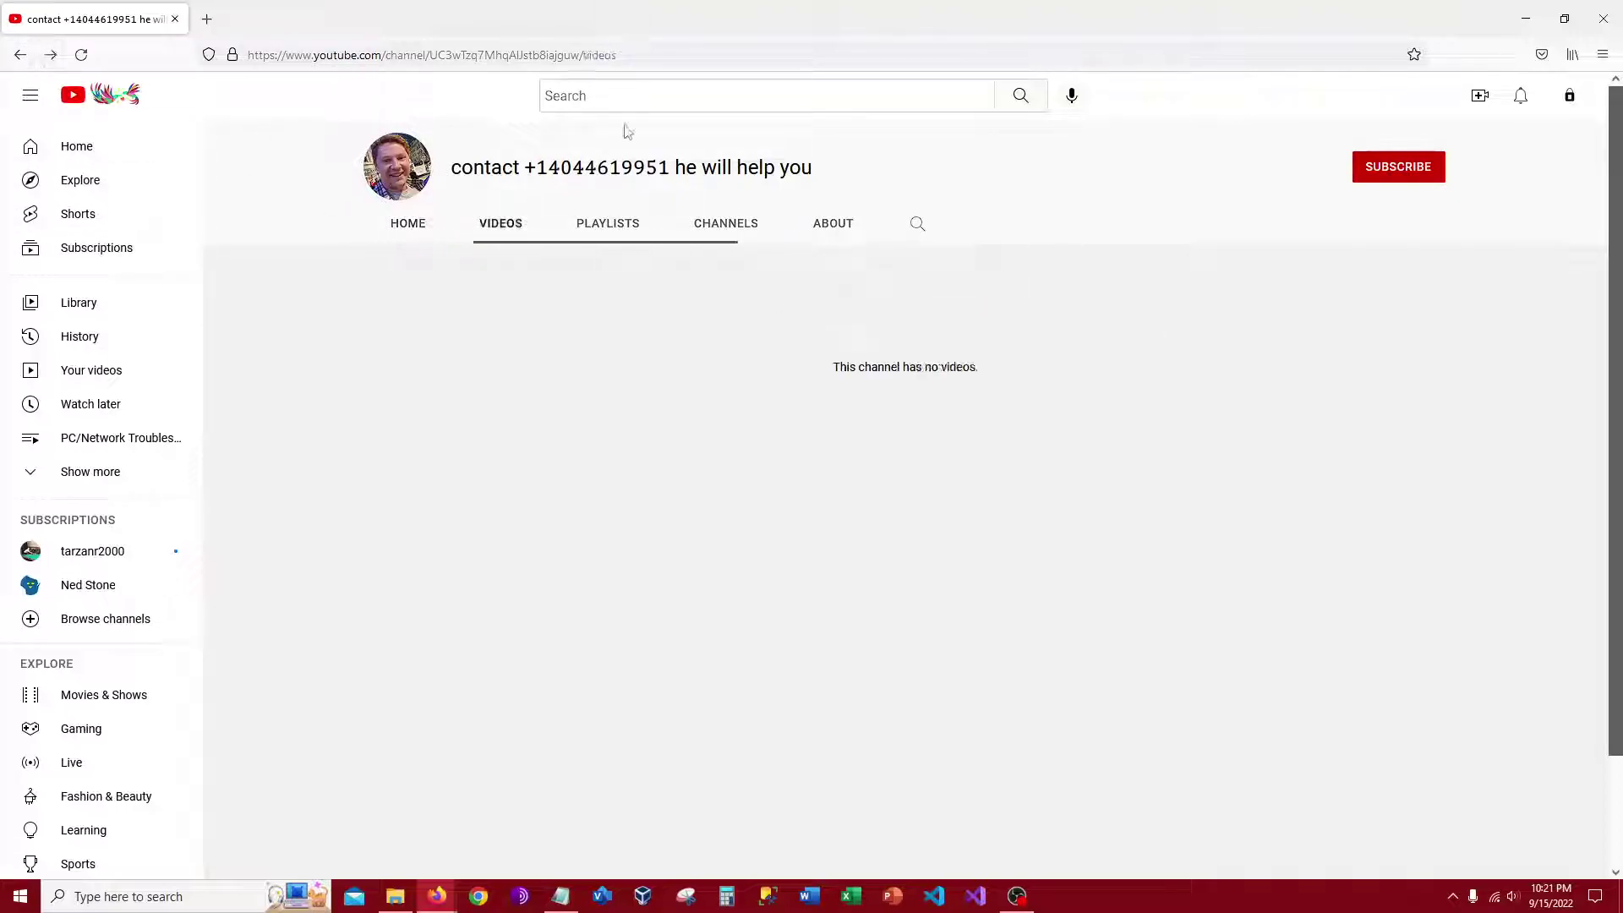
click(1569, 98)
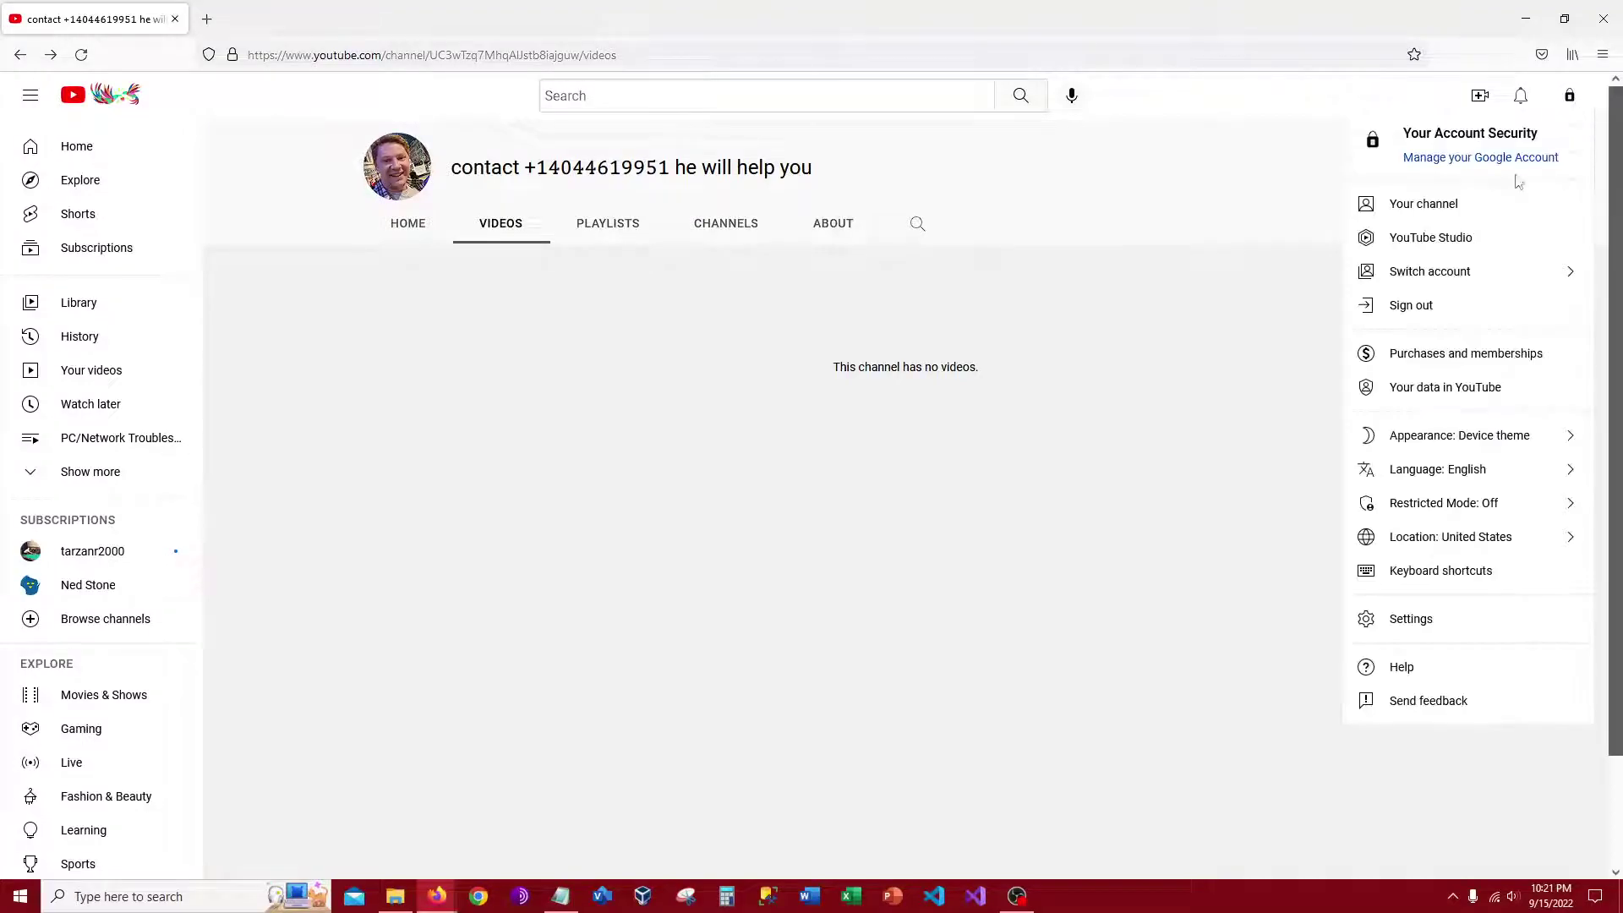
- Go to your own channel page and scroll its uploads to find the Instagram blackmail scam video
click(1408, 203)
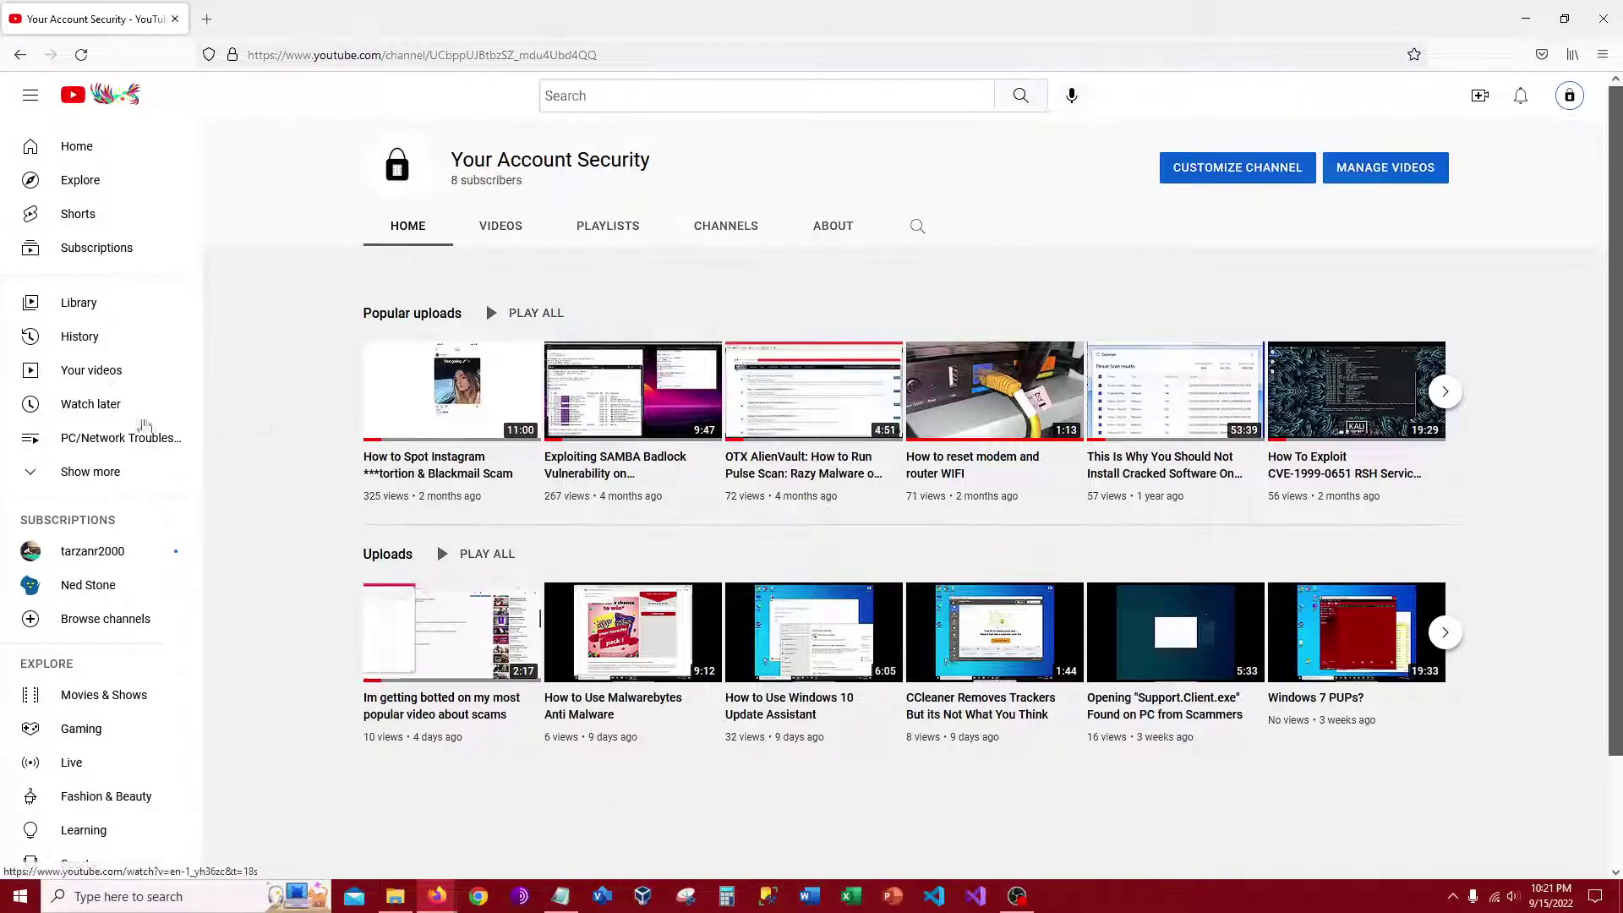
scroll(144, 425, down, 3)
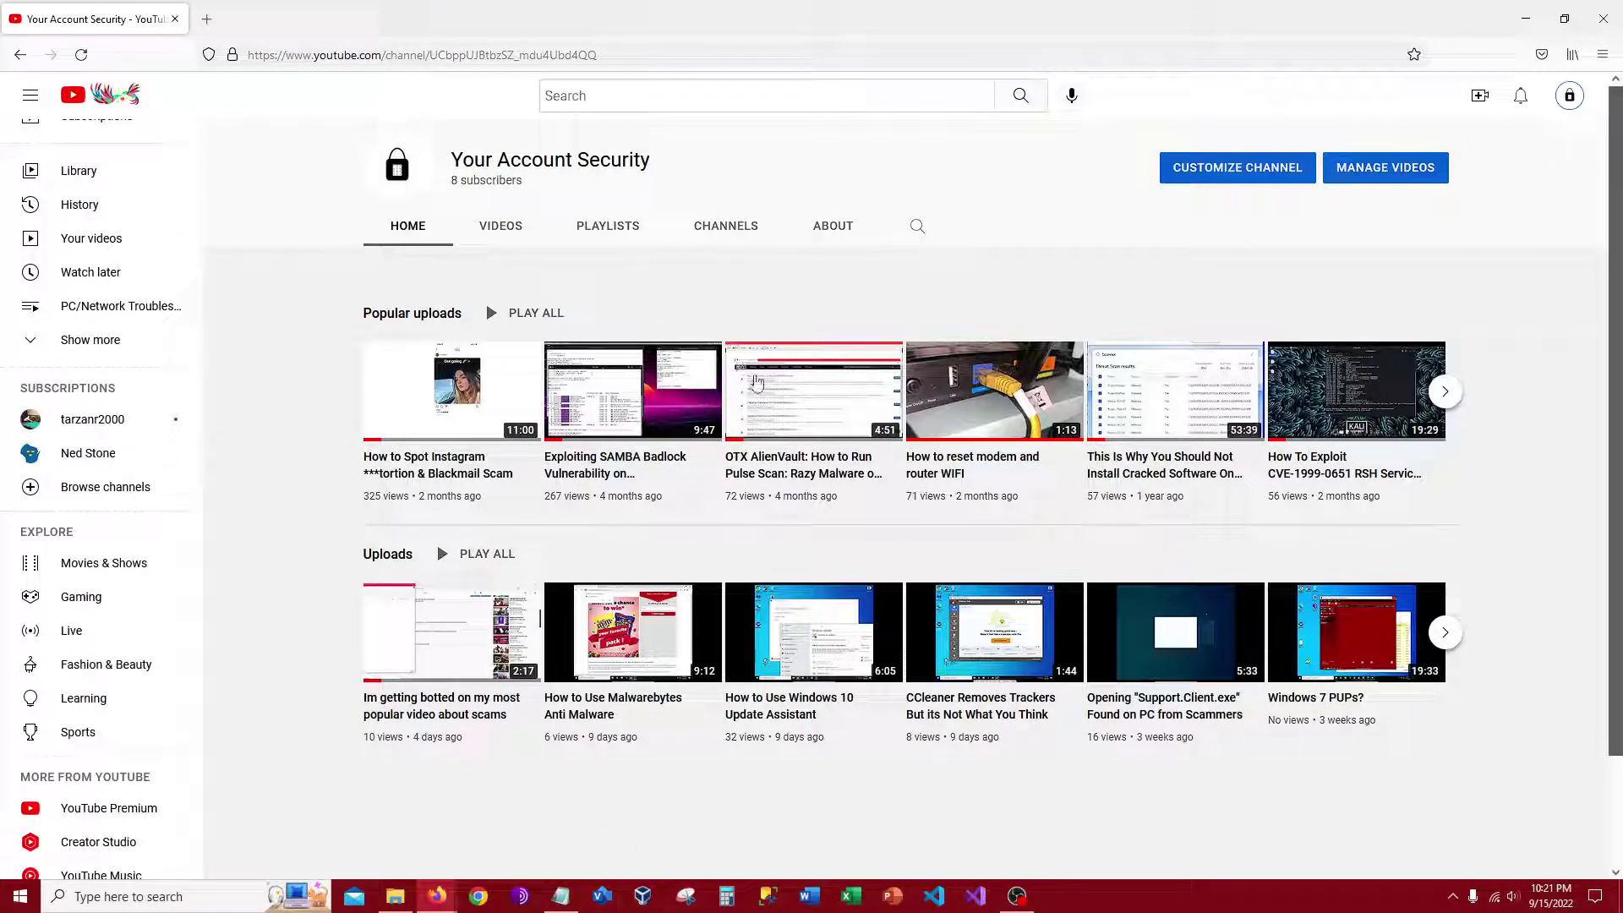
scroll(756, 383, down, 2)
scroll(524, 486, up, 2)
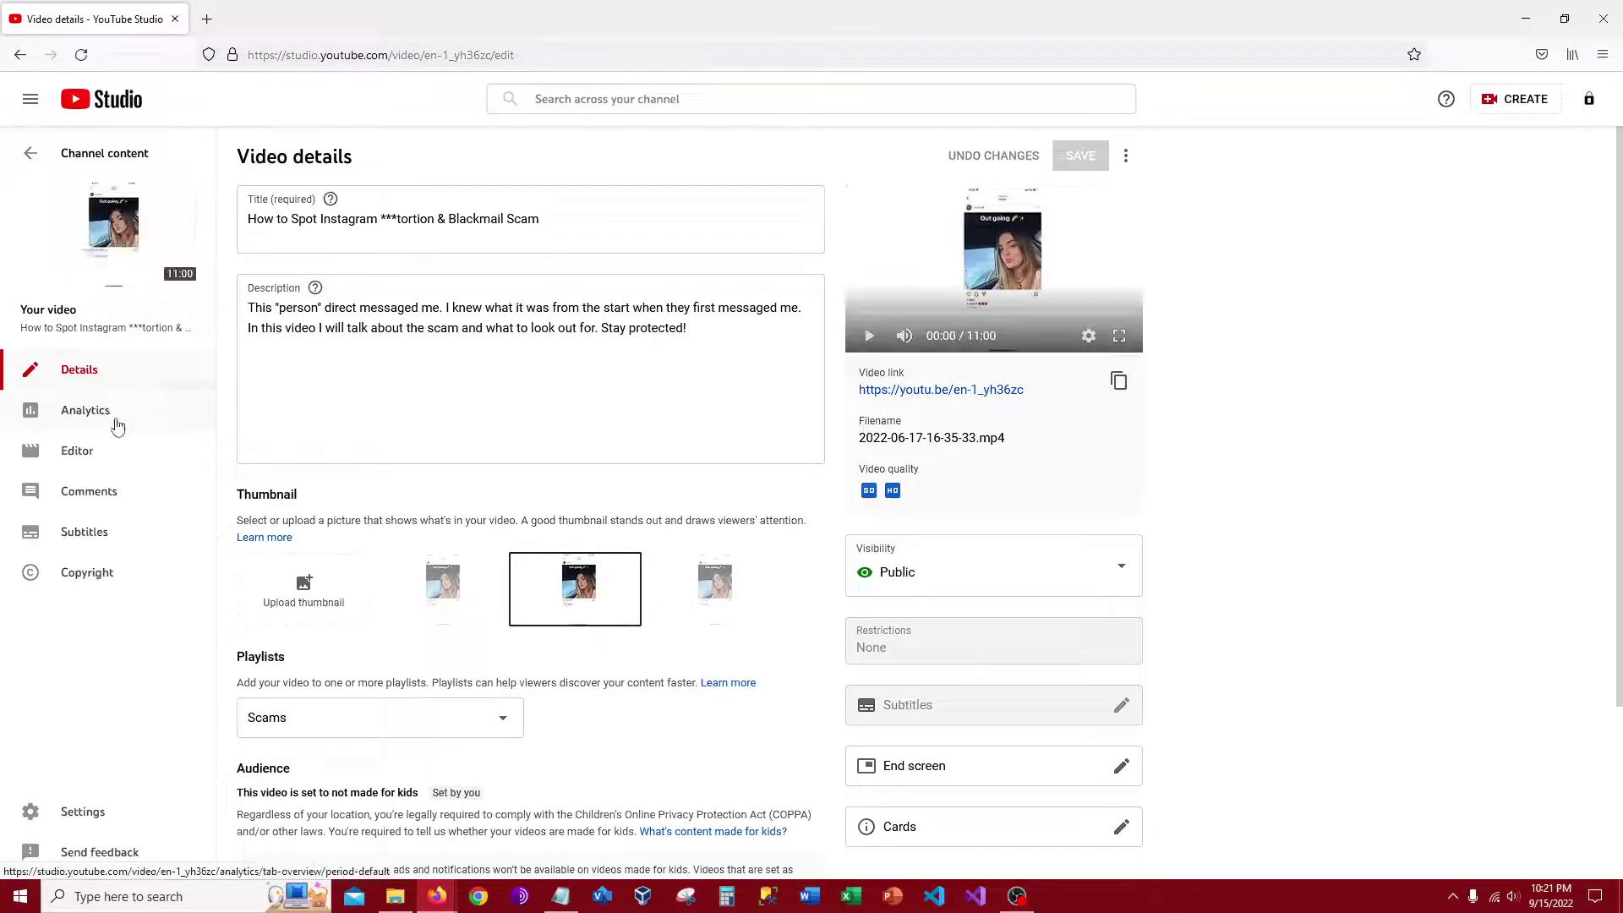
- Open Studio Settings > Community and scroll to the blocked words list holding bot, hack and hacking
click(34, 807)
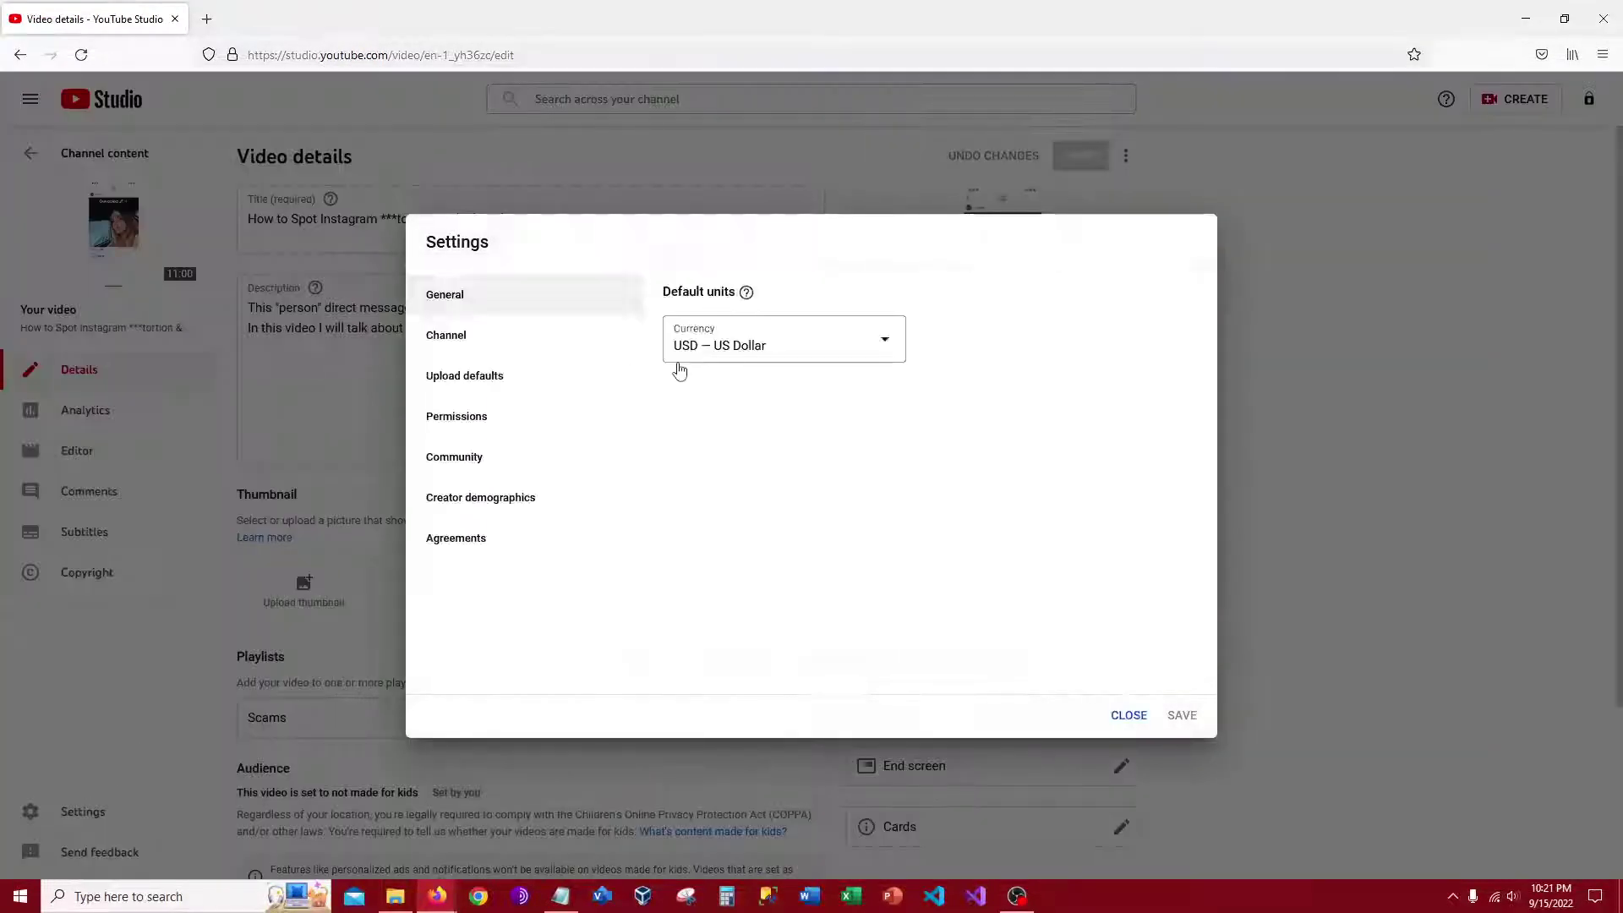
click(436, 458)
scroll(840, 460, down, 5)
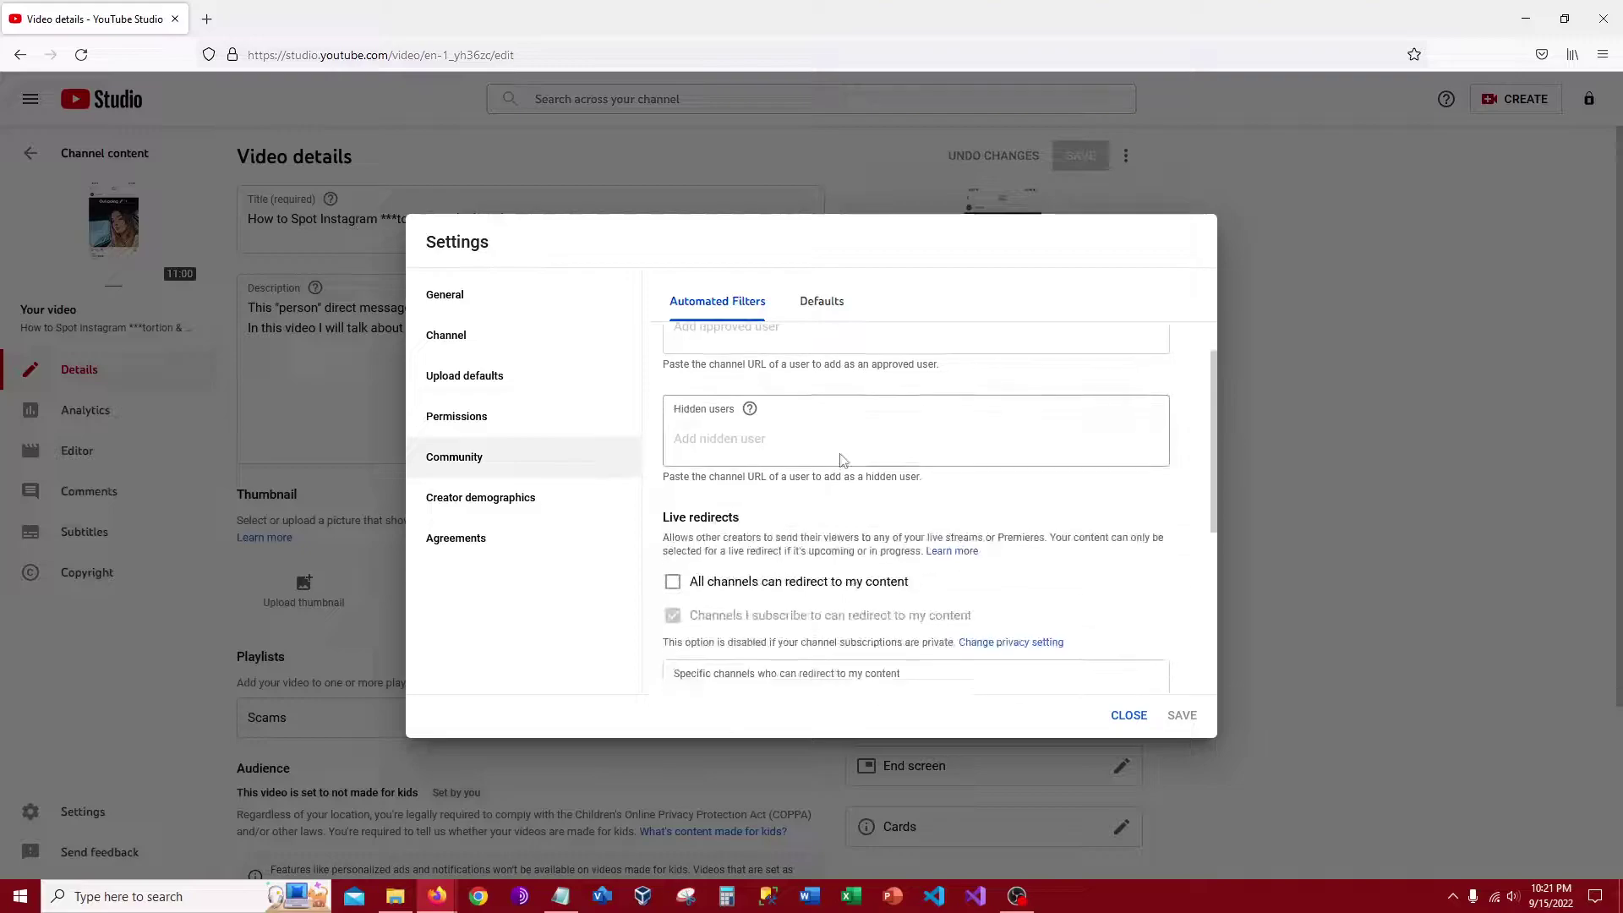
click(1004, 582)
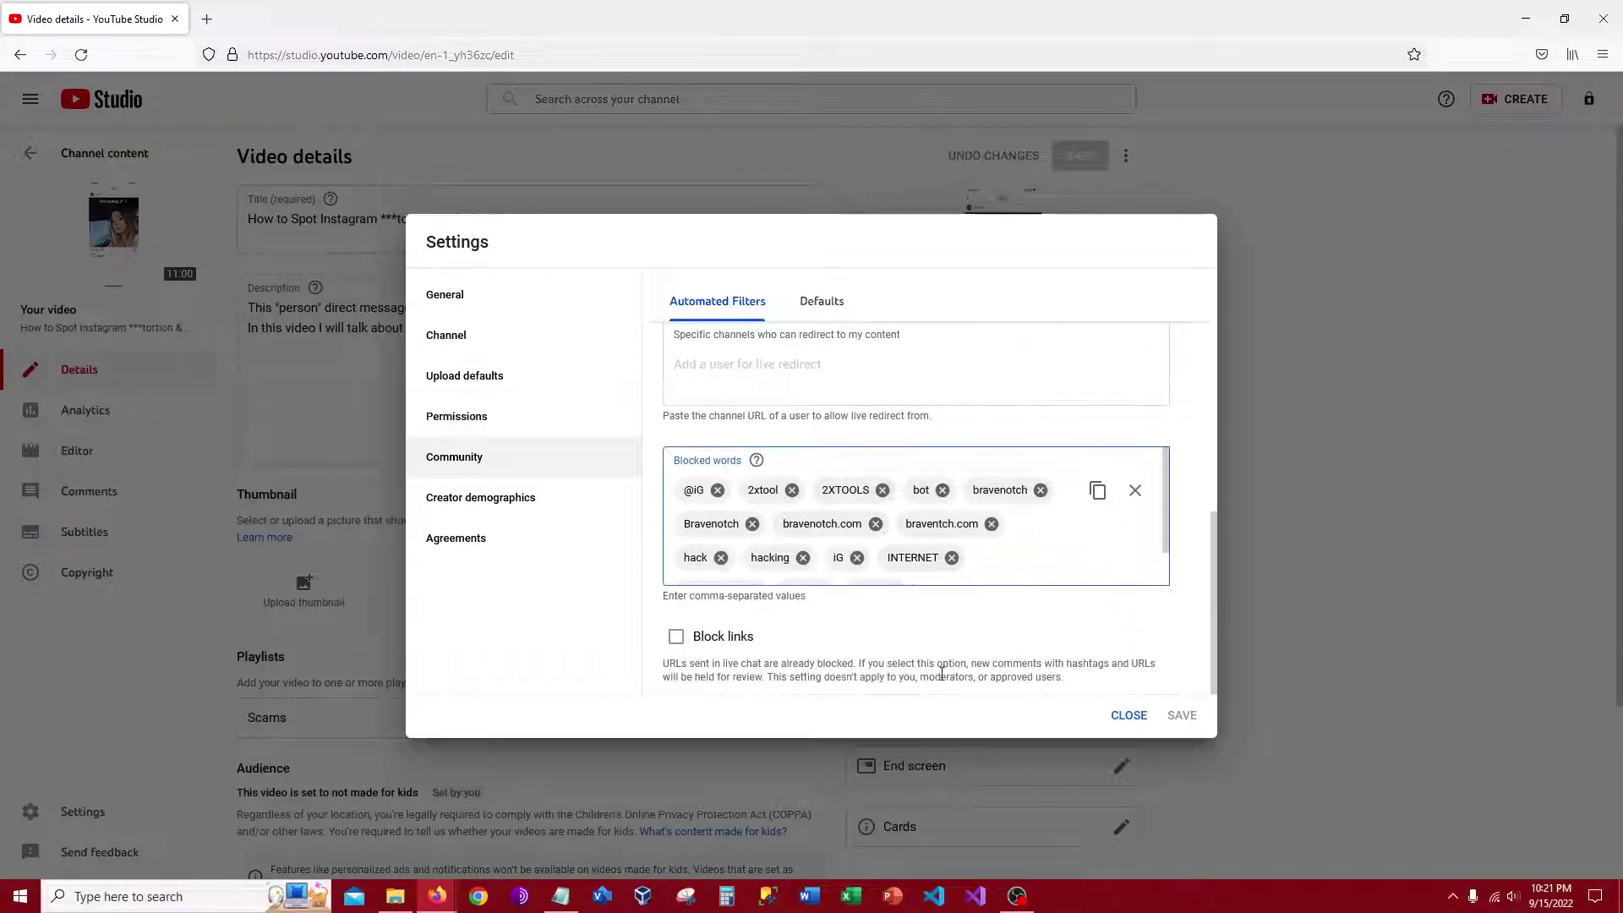
click(995, 596)
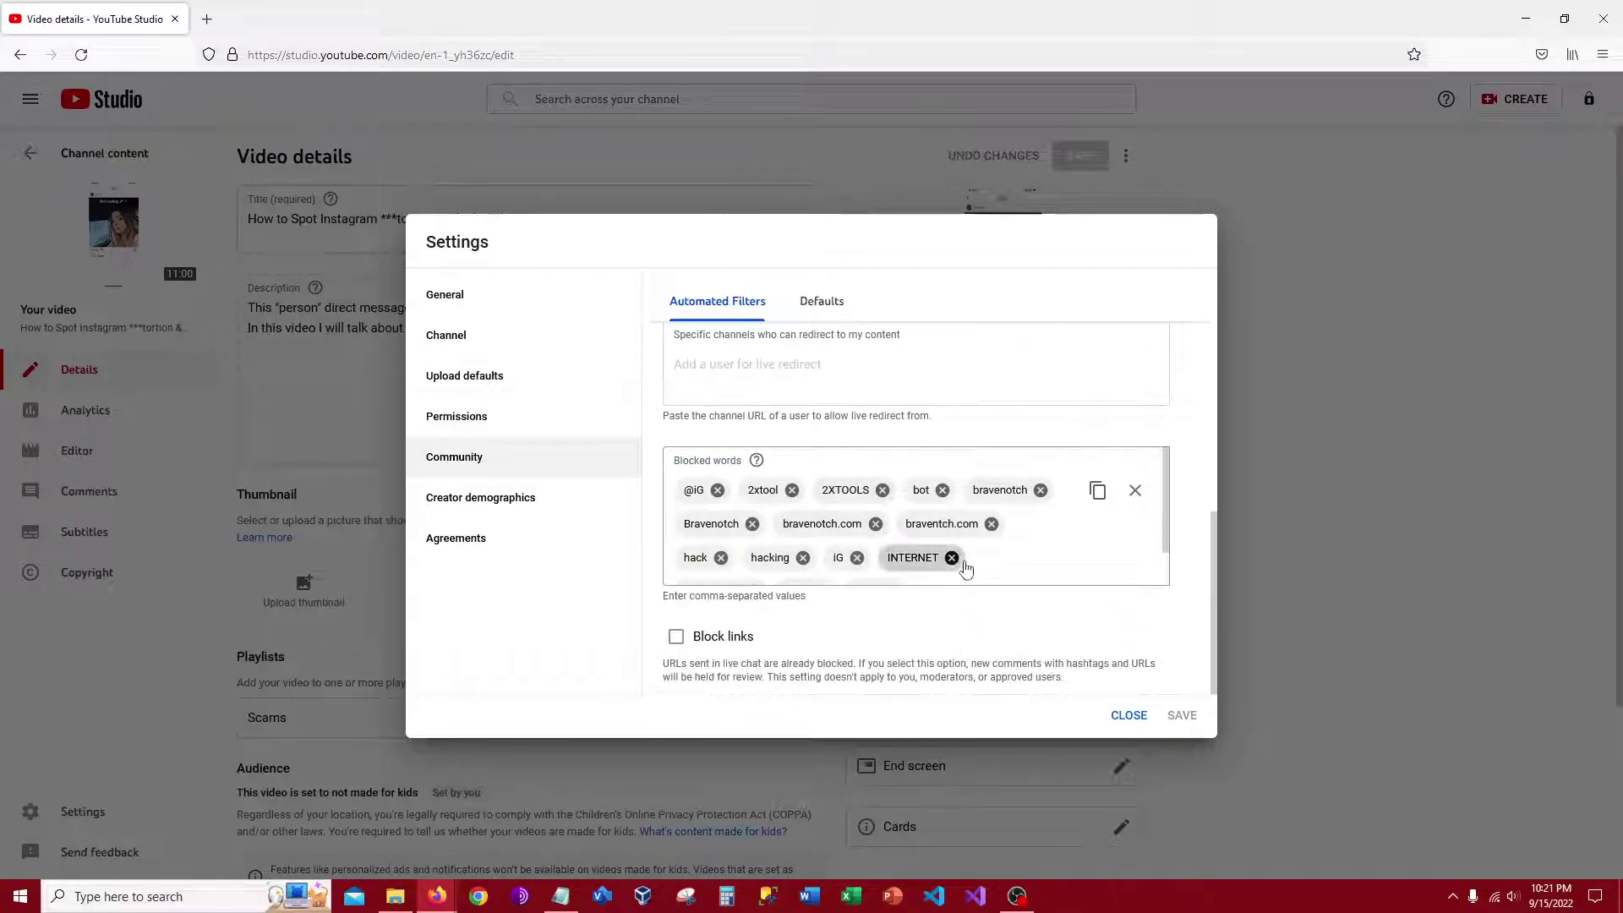
double_click(1005, 563)
click(985, 562)
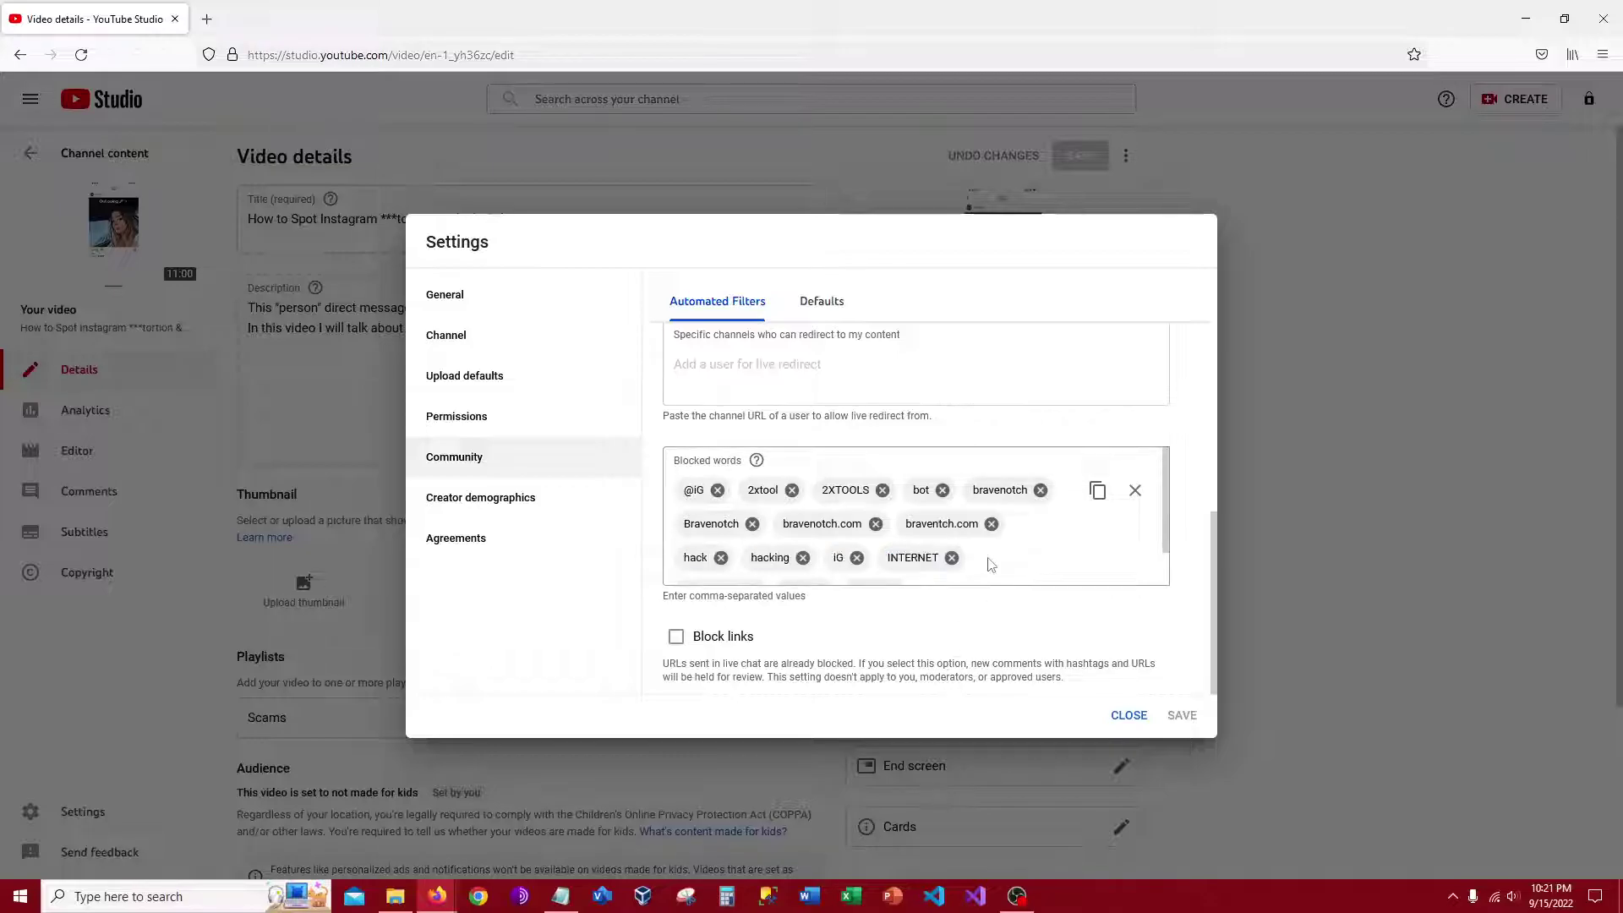
double_click(1006, 565)
click(1000, 565)
click(994, 571)
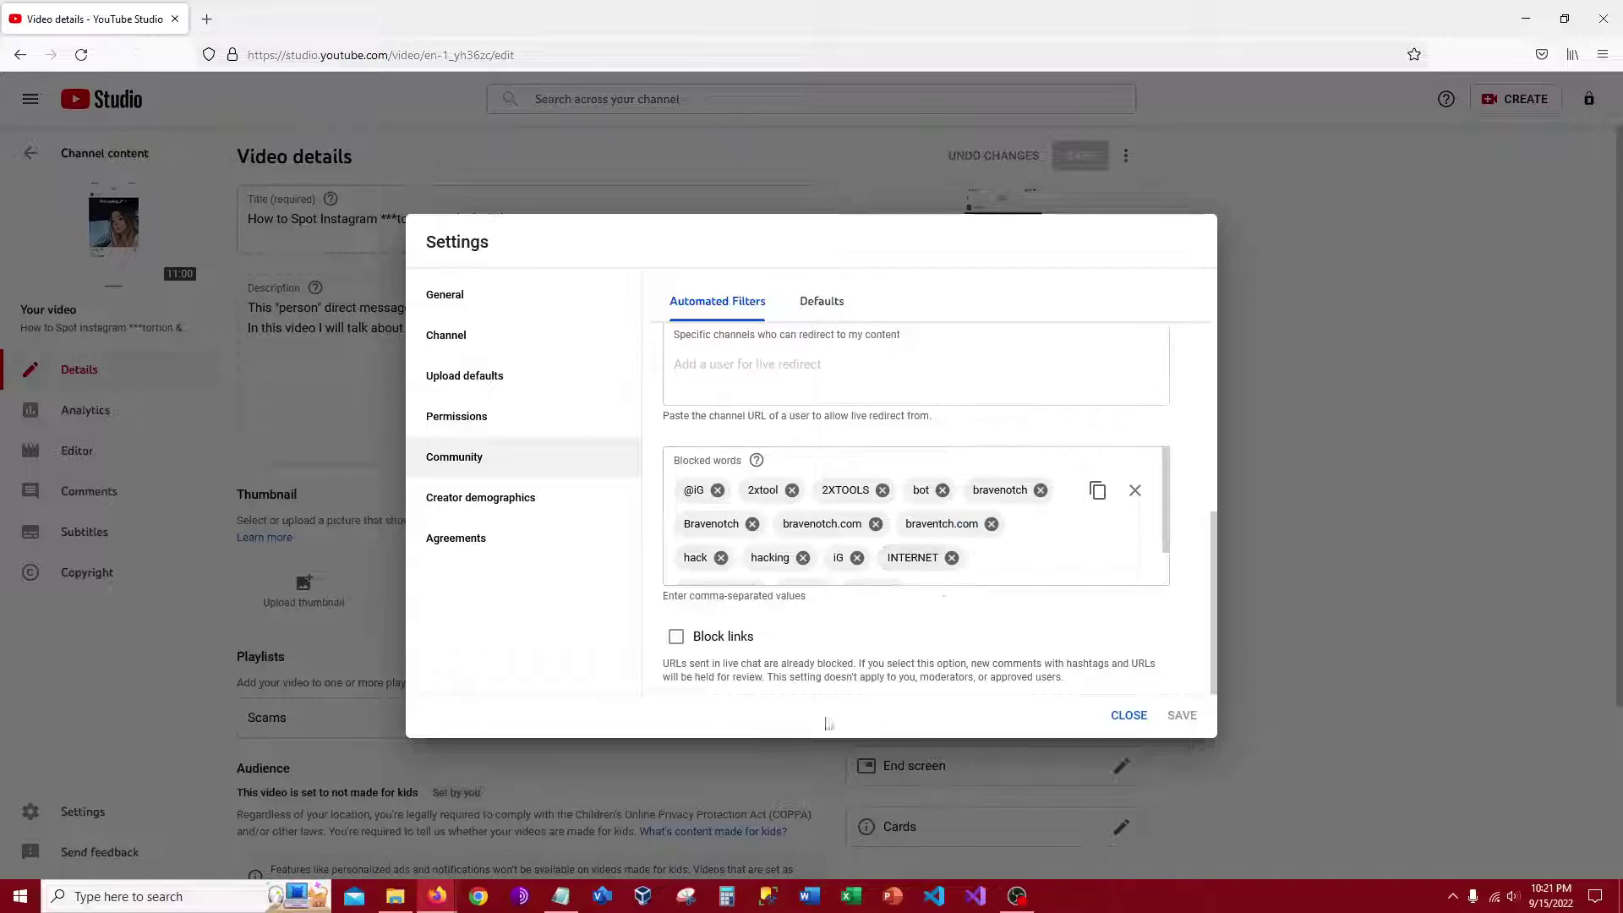
- Paste blackmail from the Notepad list into Blocked words, removing the duplicate entry
click(561, 896)
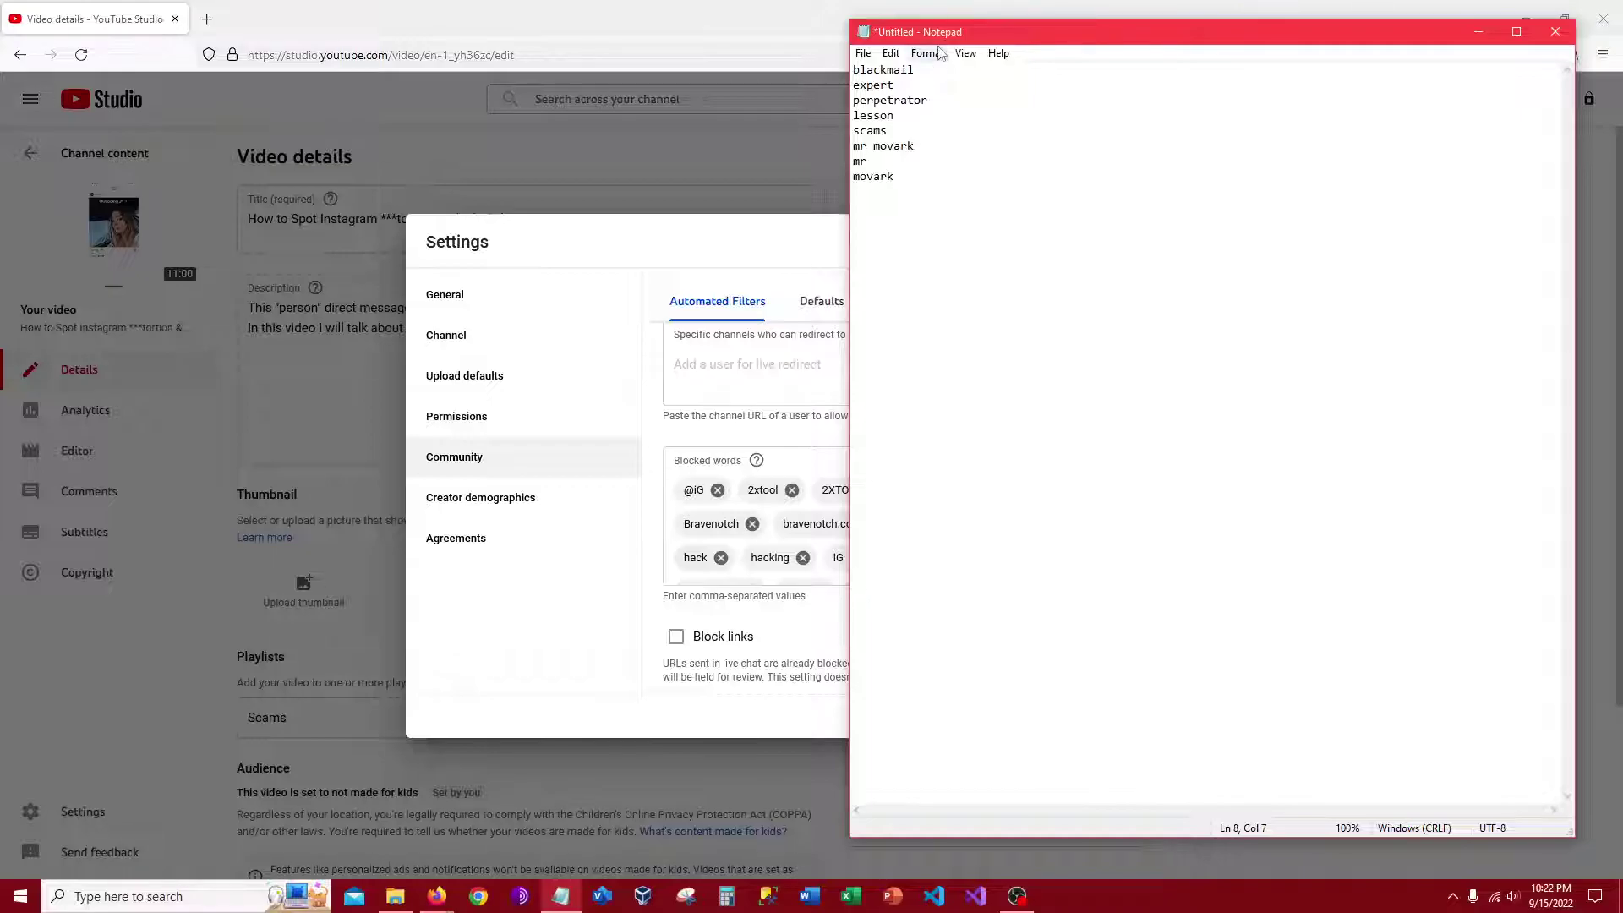
drag(958, 42, 910, 96)
double_click(836, 126)
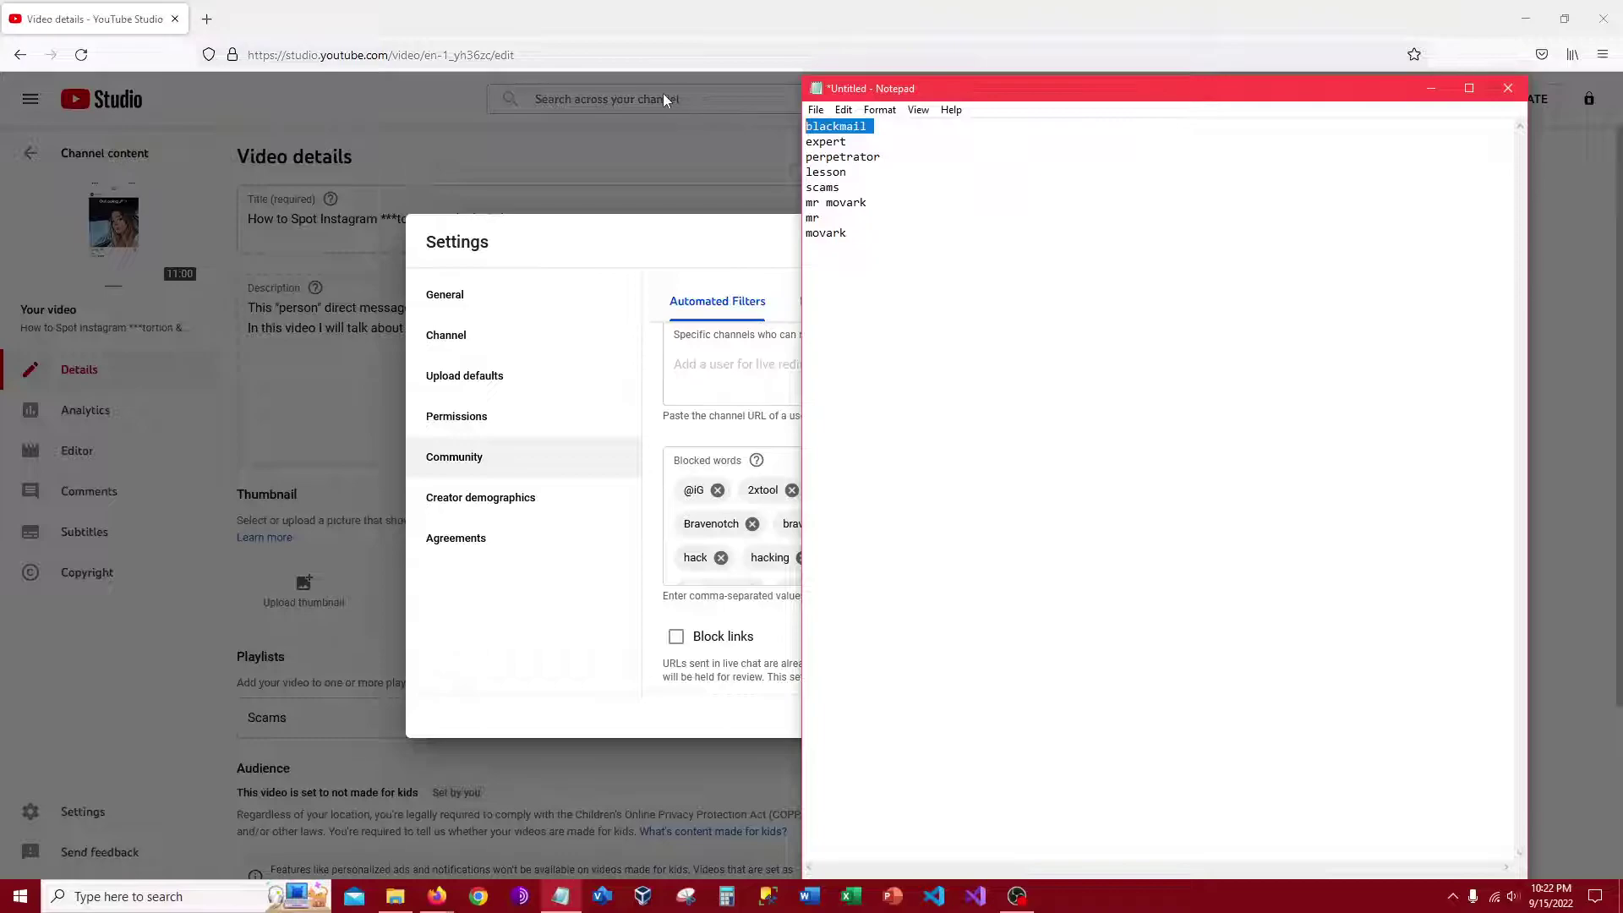
key(alt+Tab)
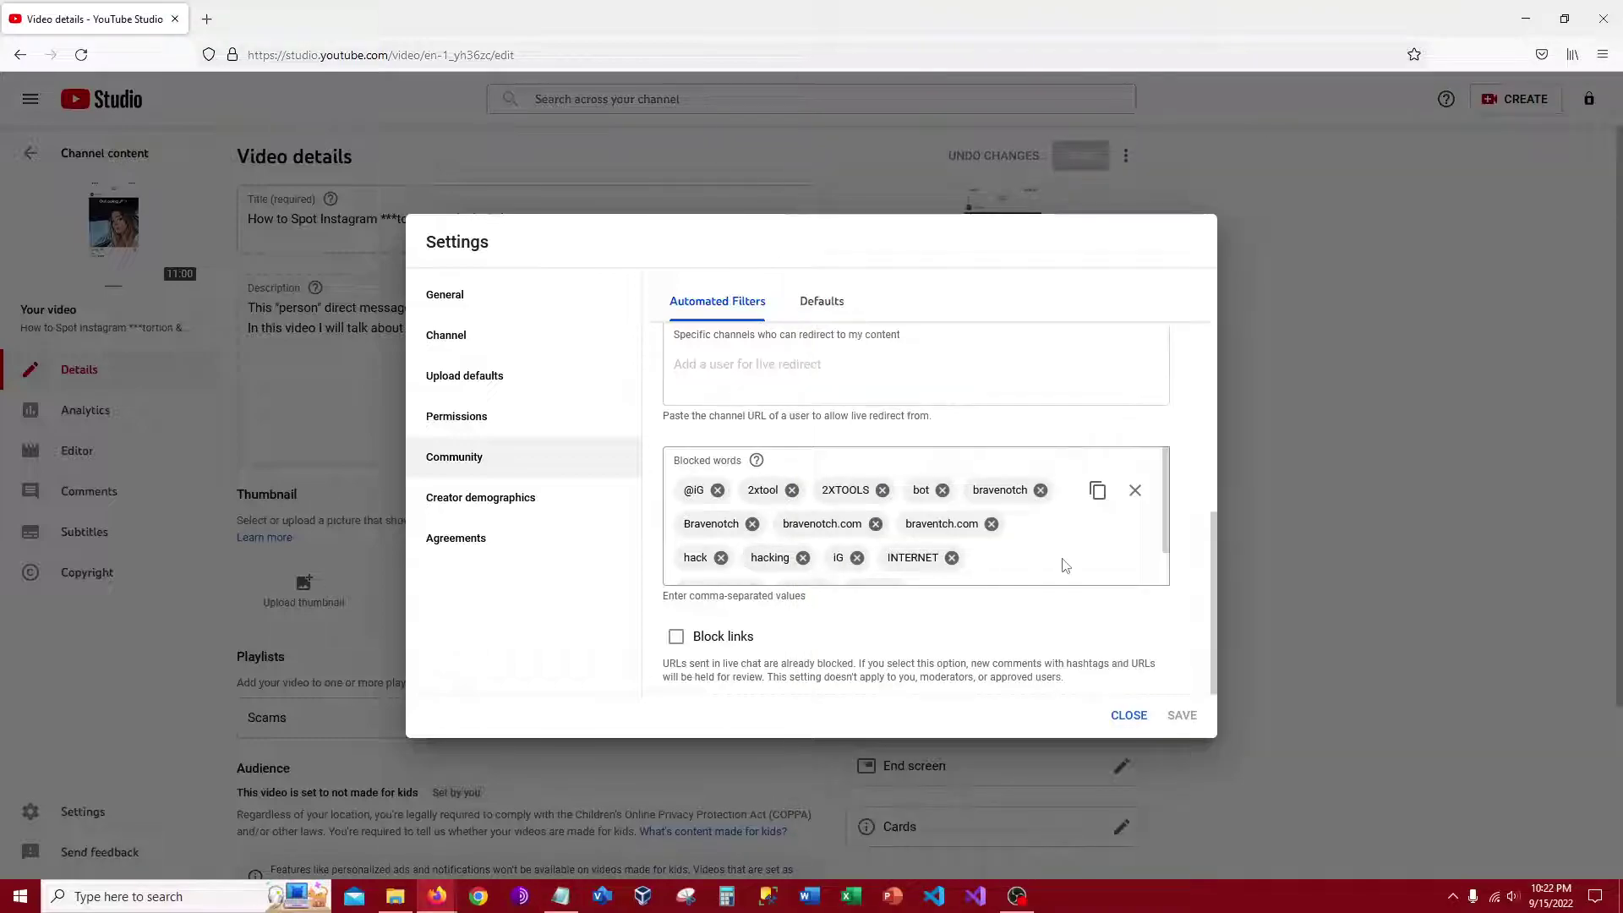
key(ctrl+v)
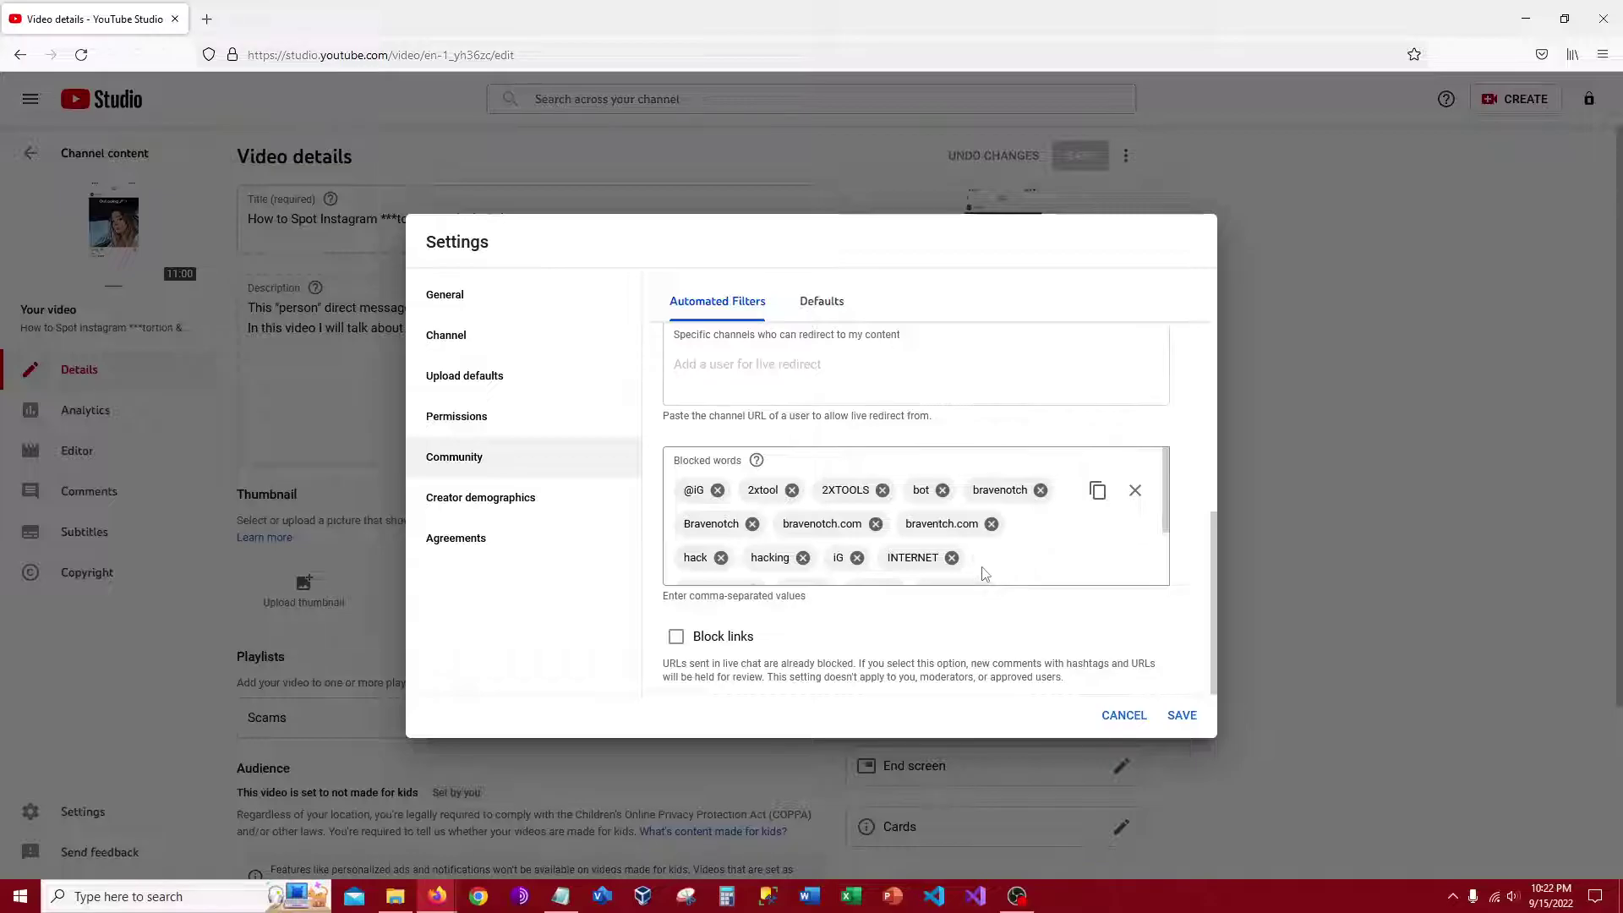
mouse_move(757, 460)
scroll(947, 556, down, 2)
click(834, 550)
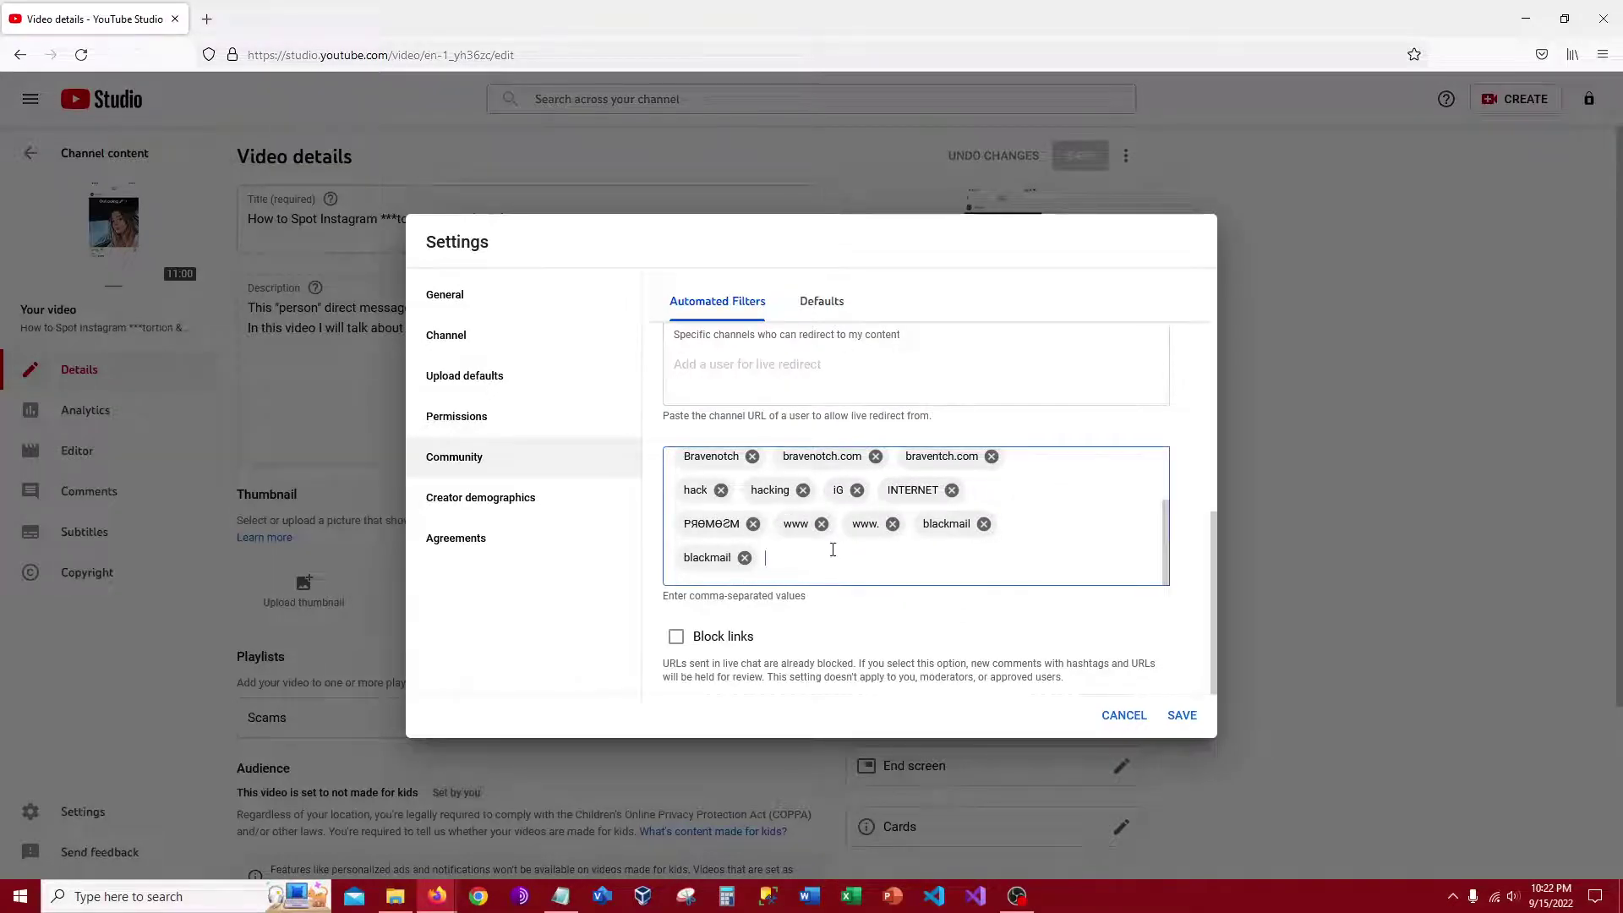
click(744, 557)
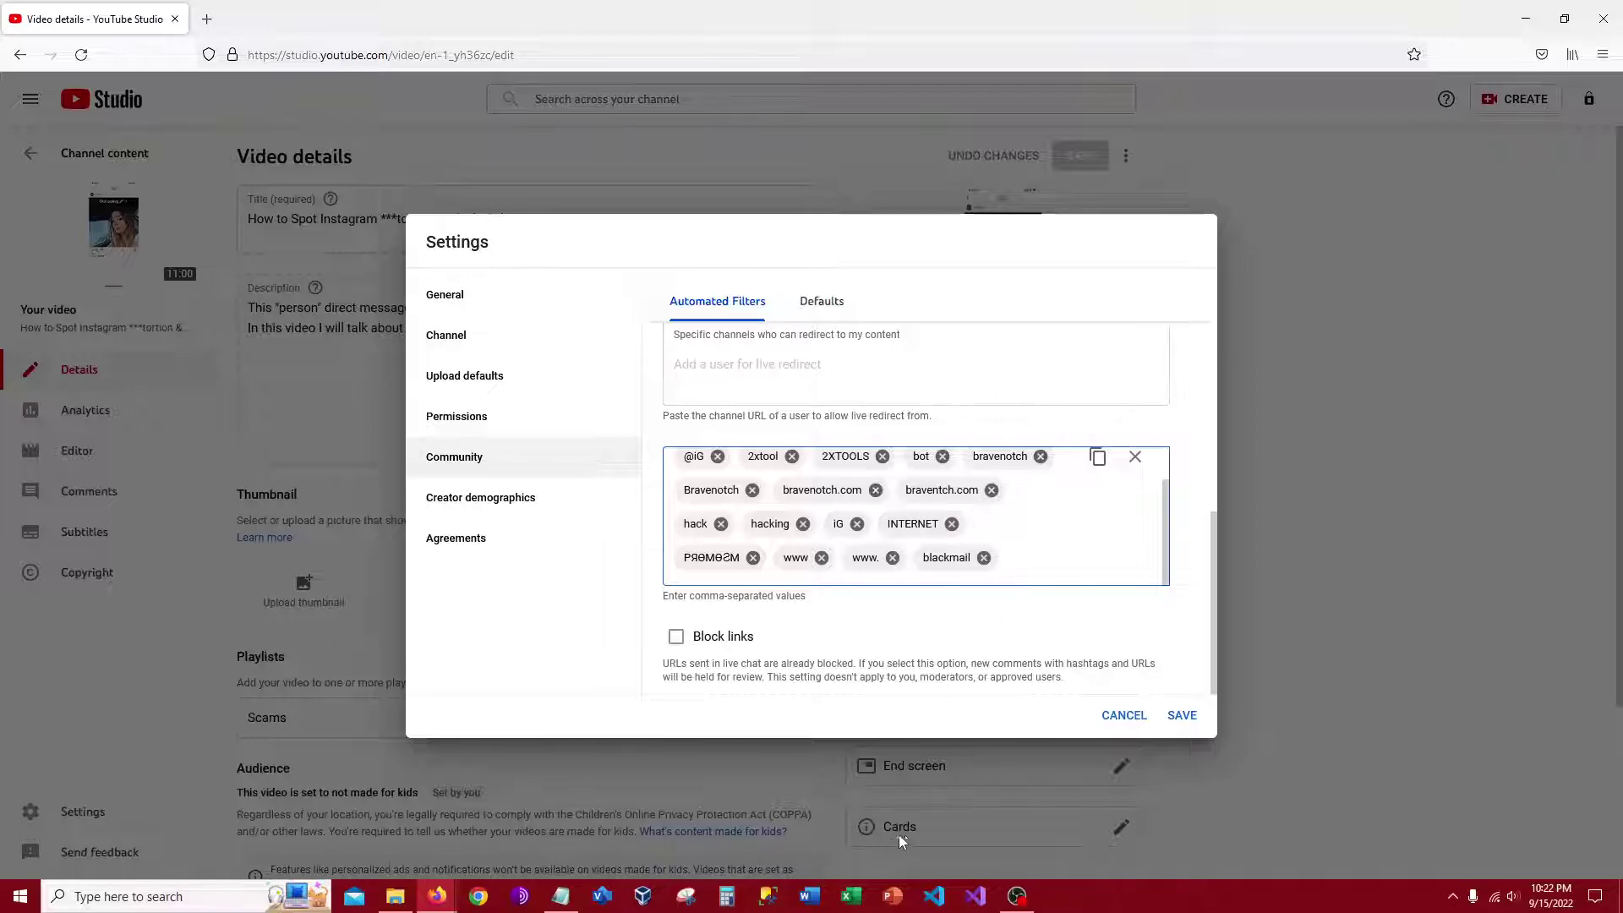
- Copy expert from the keyword list and add it as a new blocked word
click(561, 896)
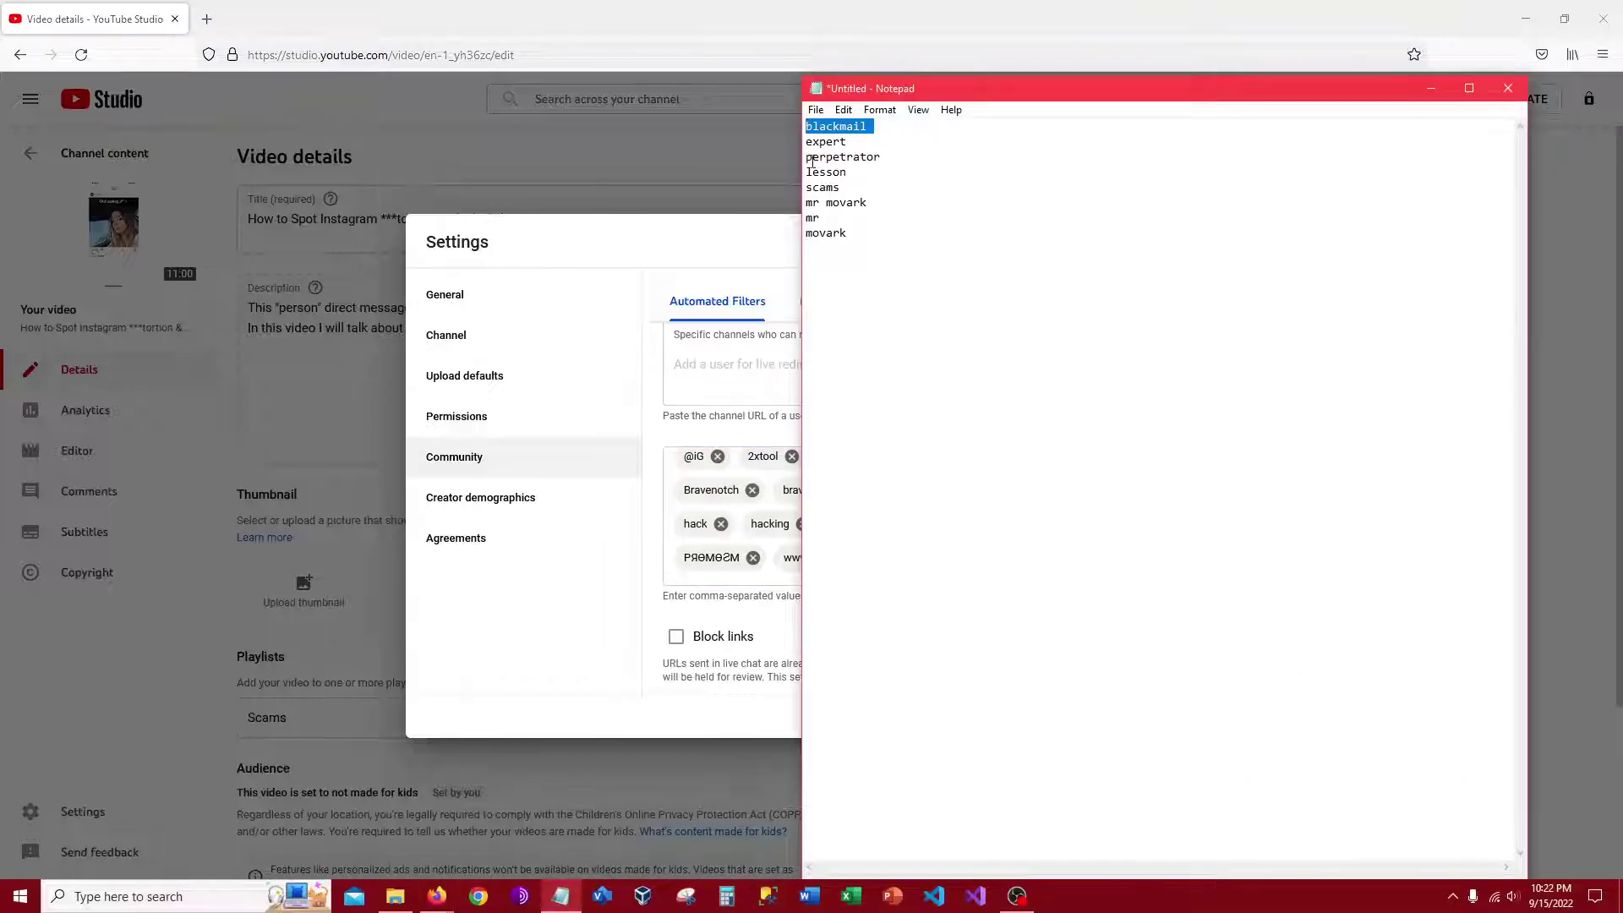
drag(849, 238, 768, 144)
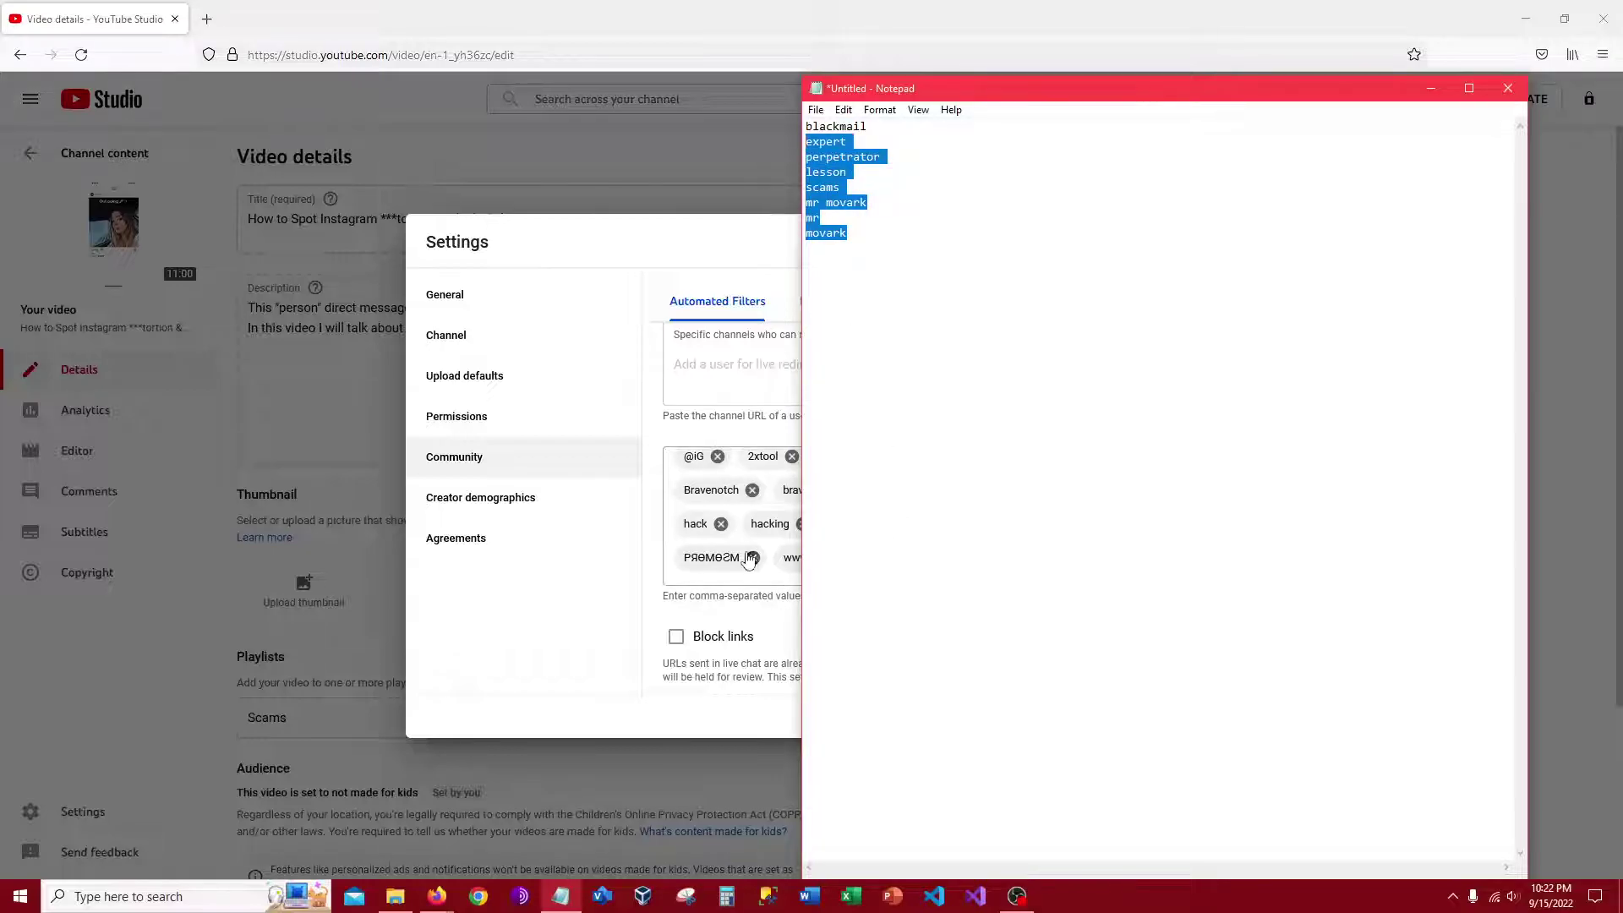
key(alt+Tab)
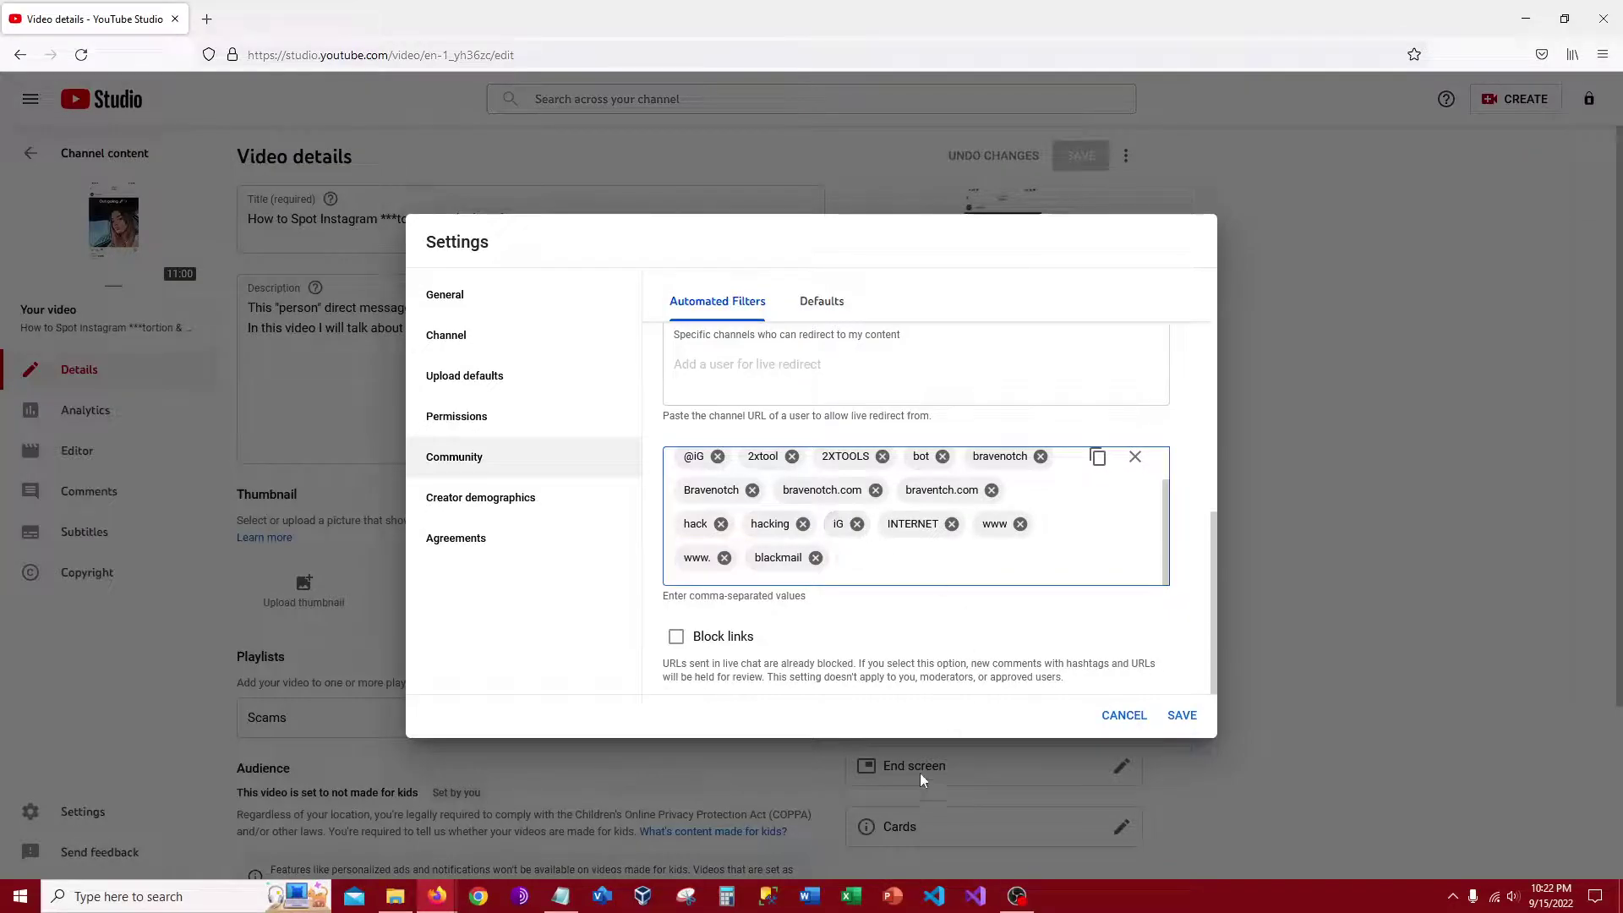
click(561, 895)
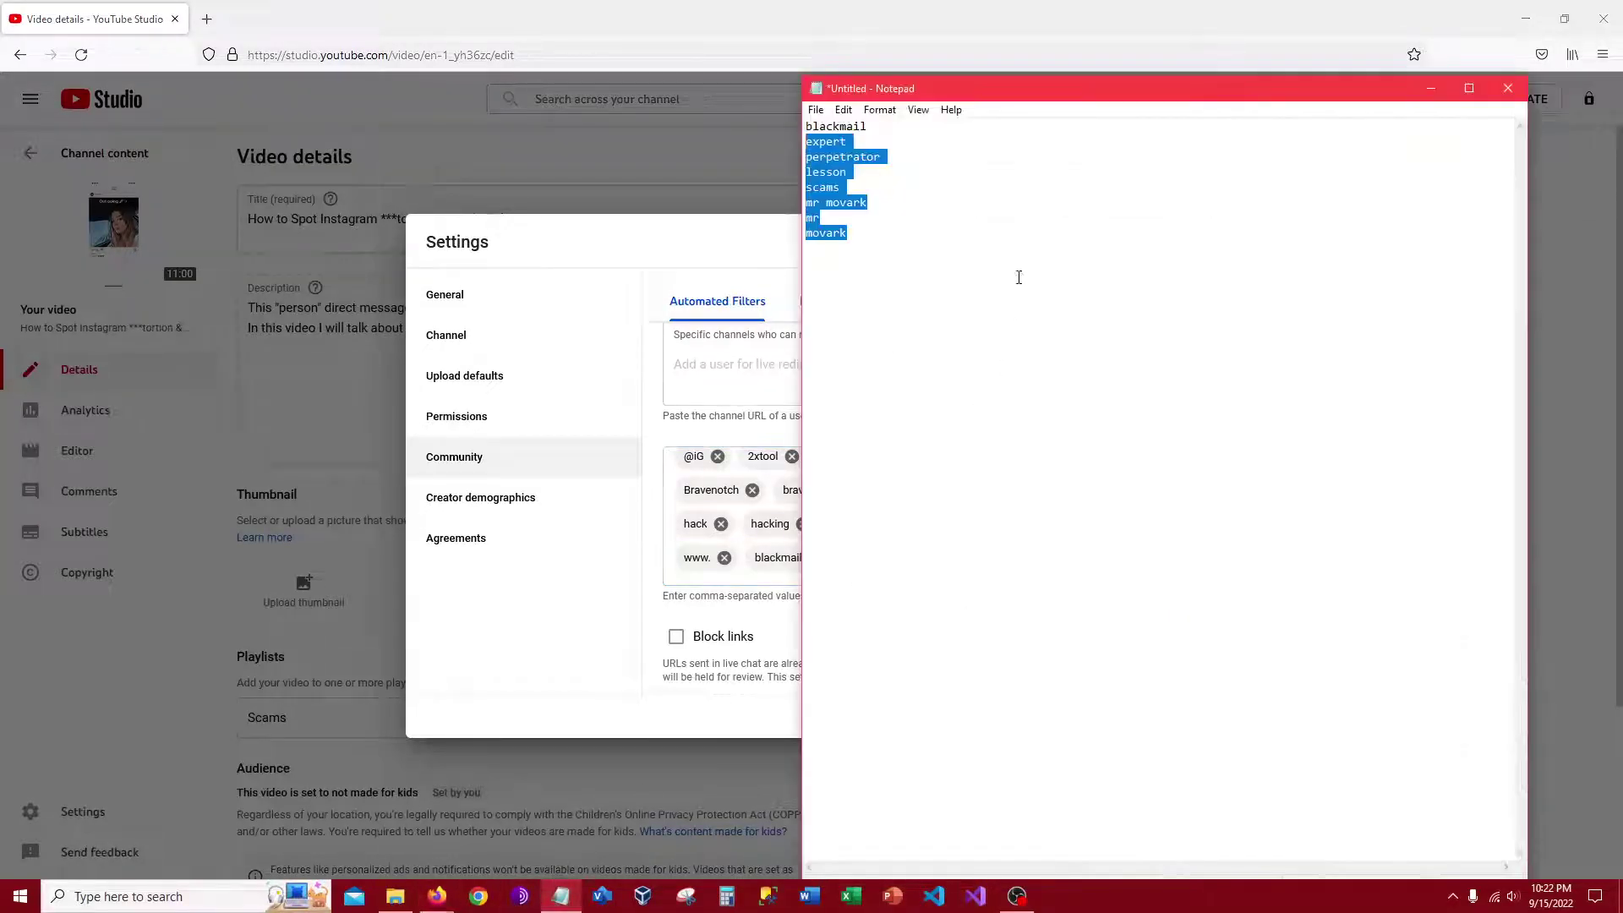
click(860, 187)
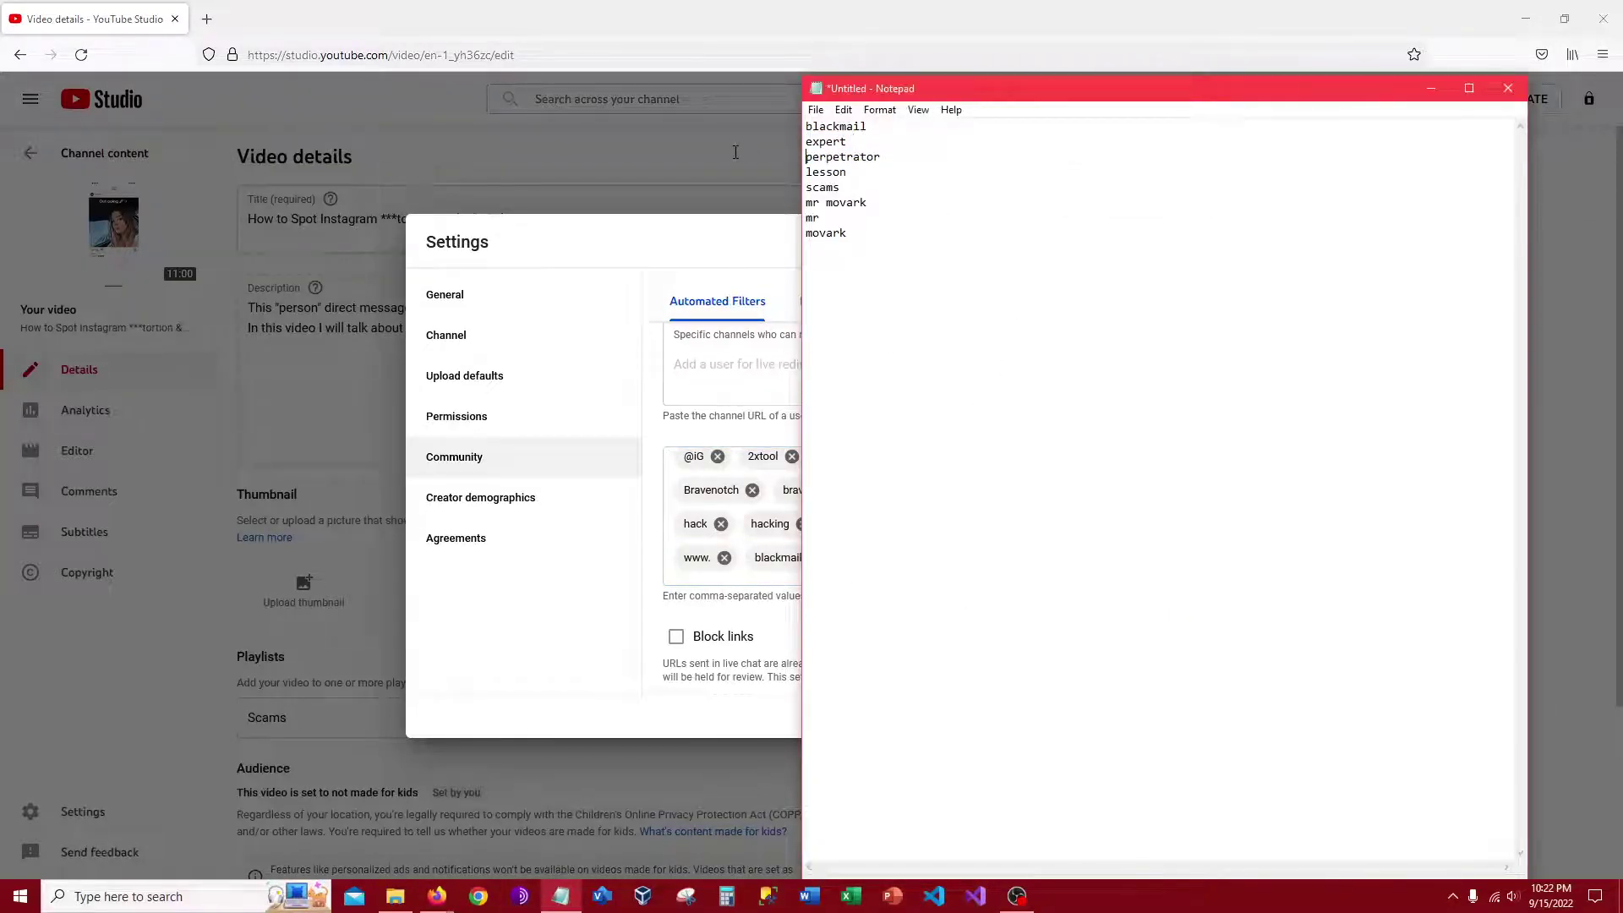
key(shift+Up)
key(ctrl+c)
key(alt+Tab)
click(905, 556)
key(ctrl+v)
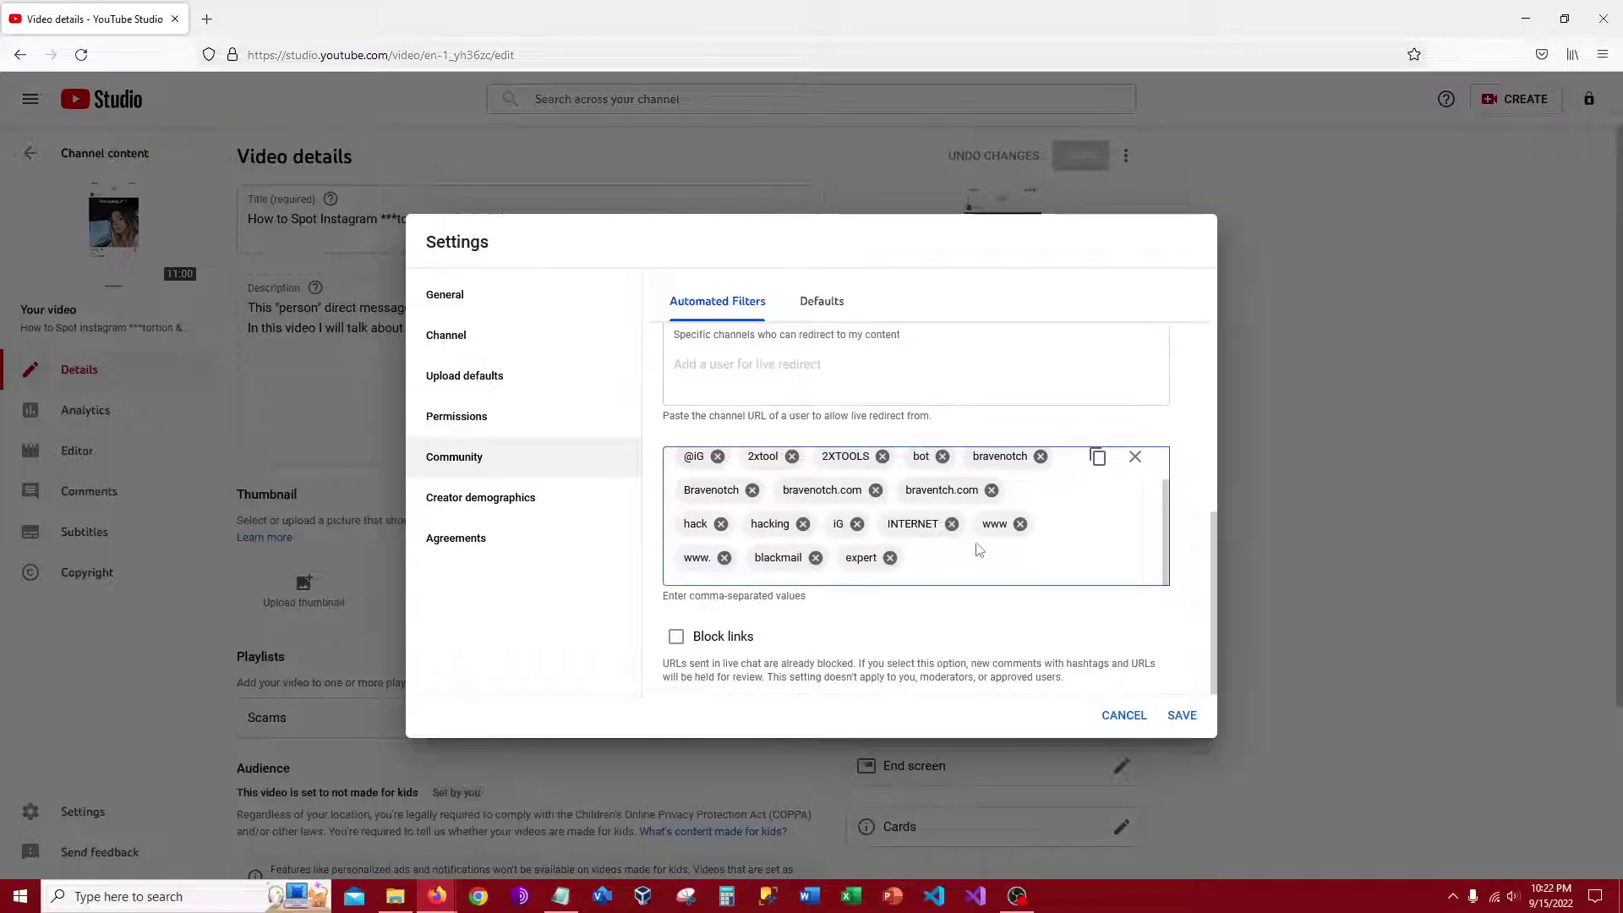
- Select and copy perpetrator in the Notepad keyword list
click(560, 895)
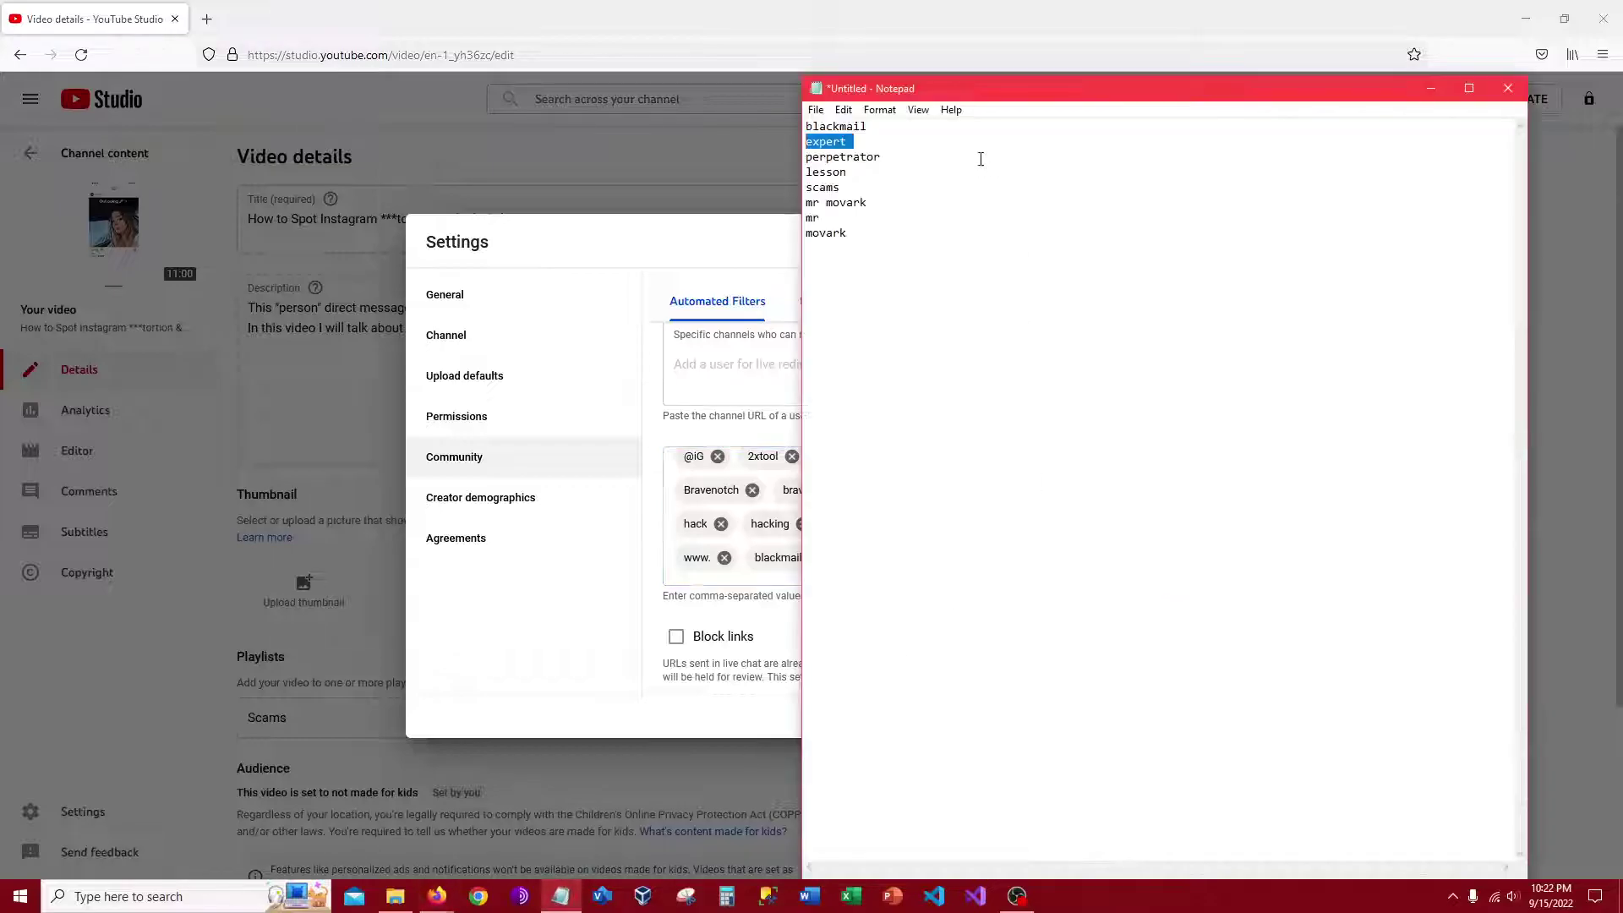
key(Down)
key(Down)
key(shift+Up)
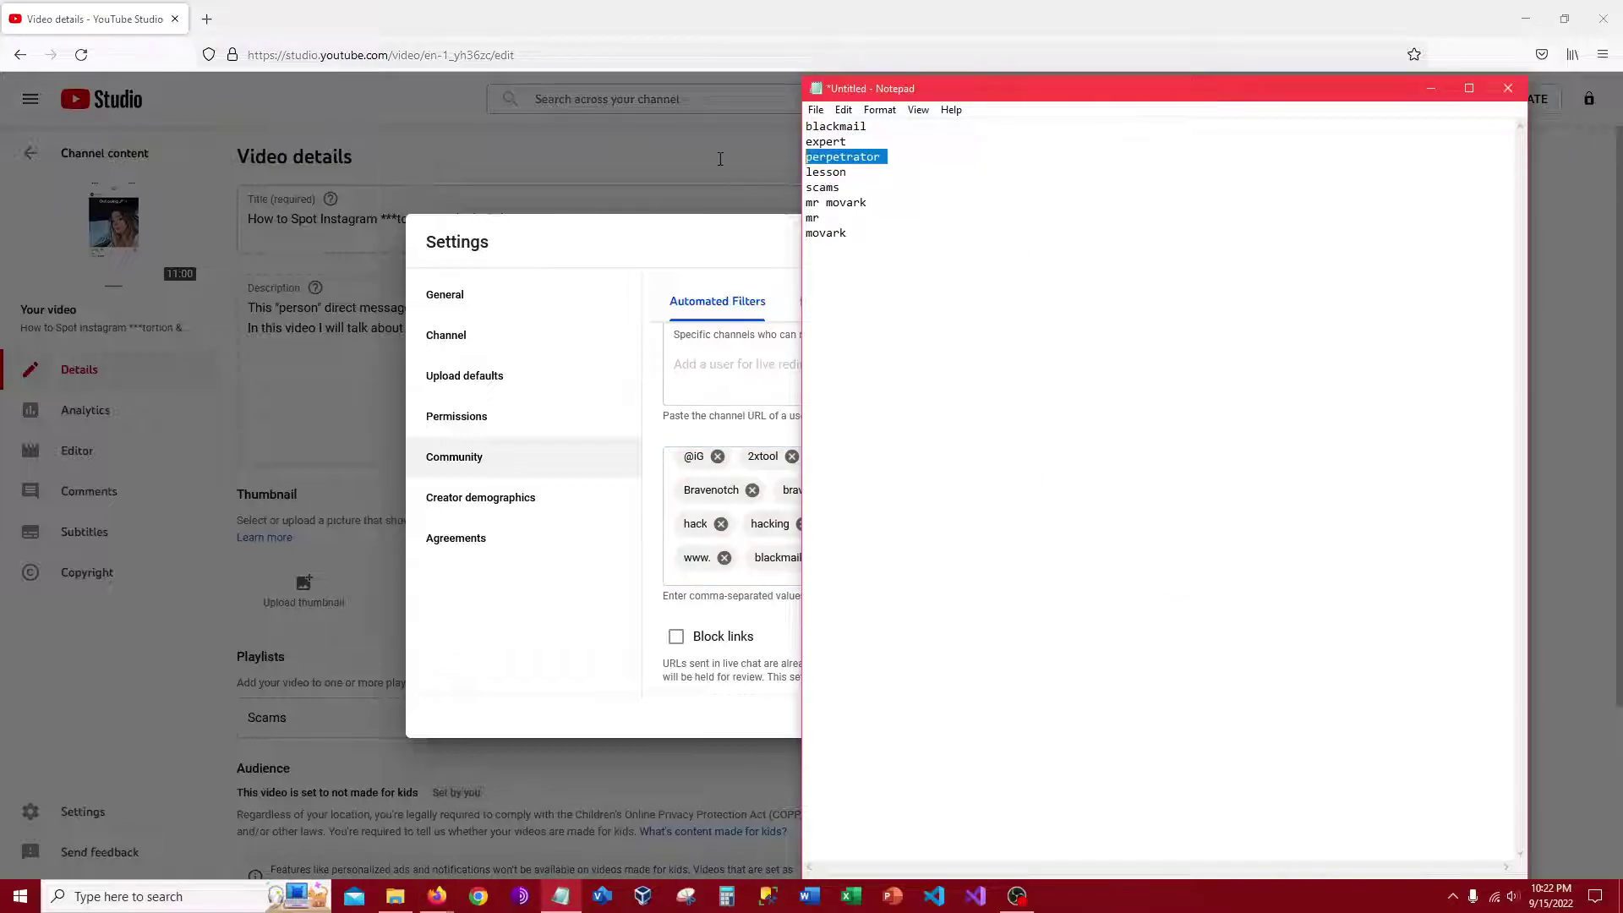
- Return to Community automated filters, paste perpetrator into Blocked words, and move Notepad aside
click(455, 538)
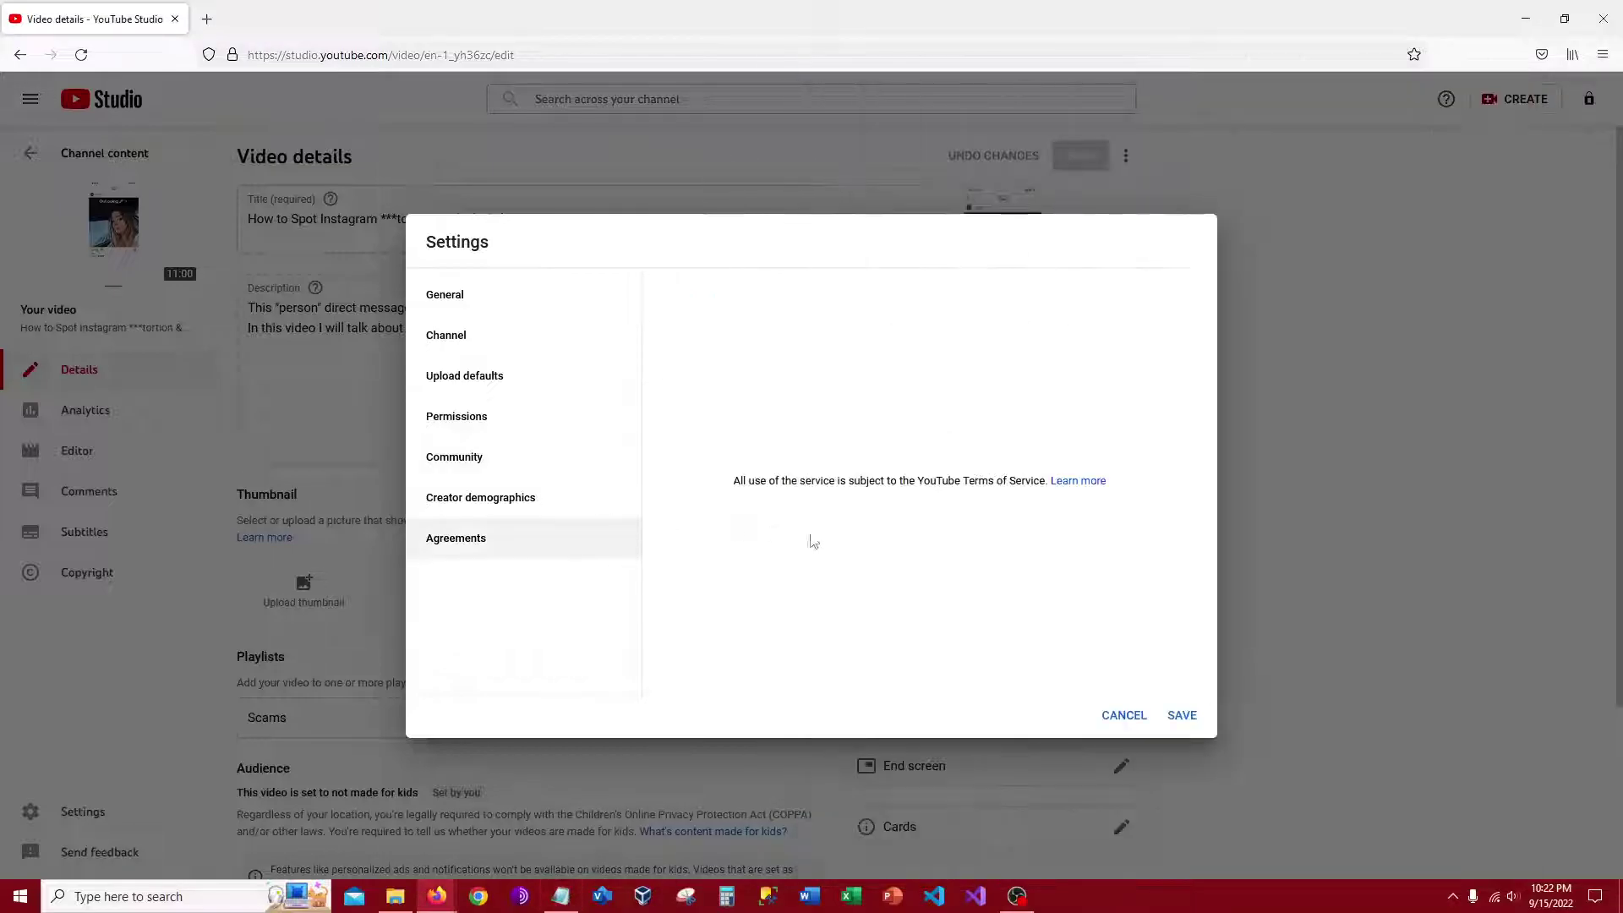
click(464, 417)
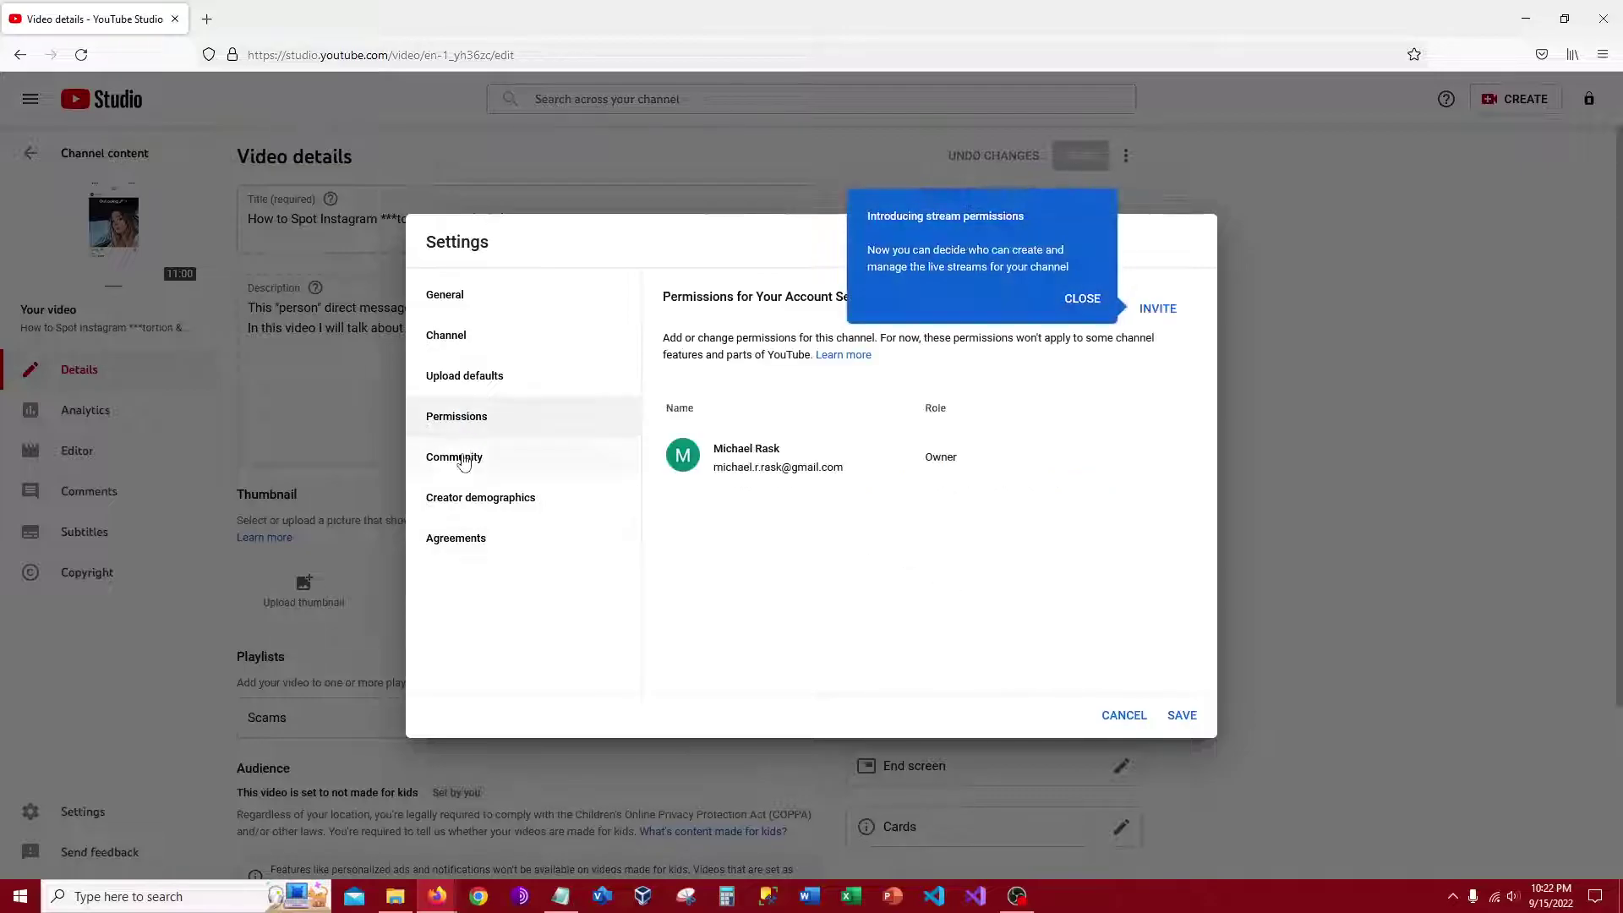
click(464, 457)
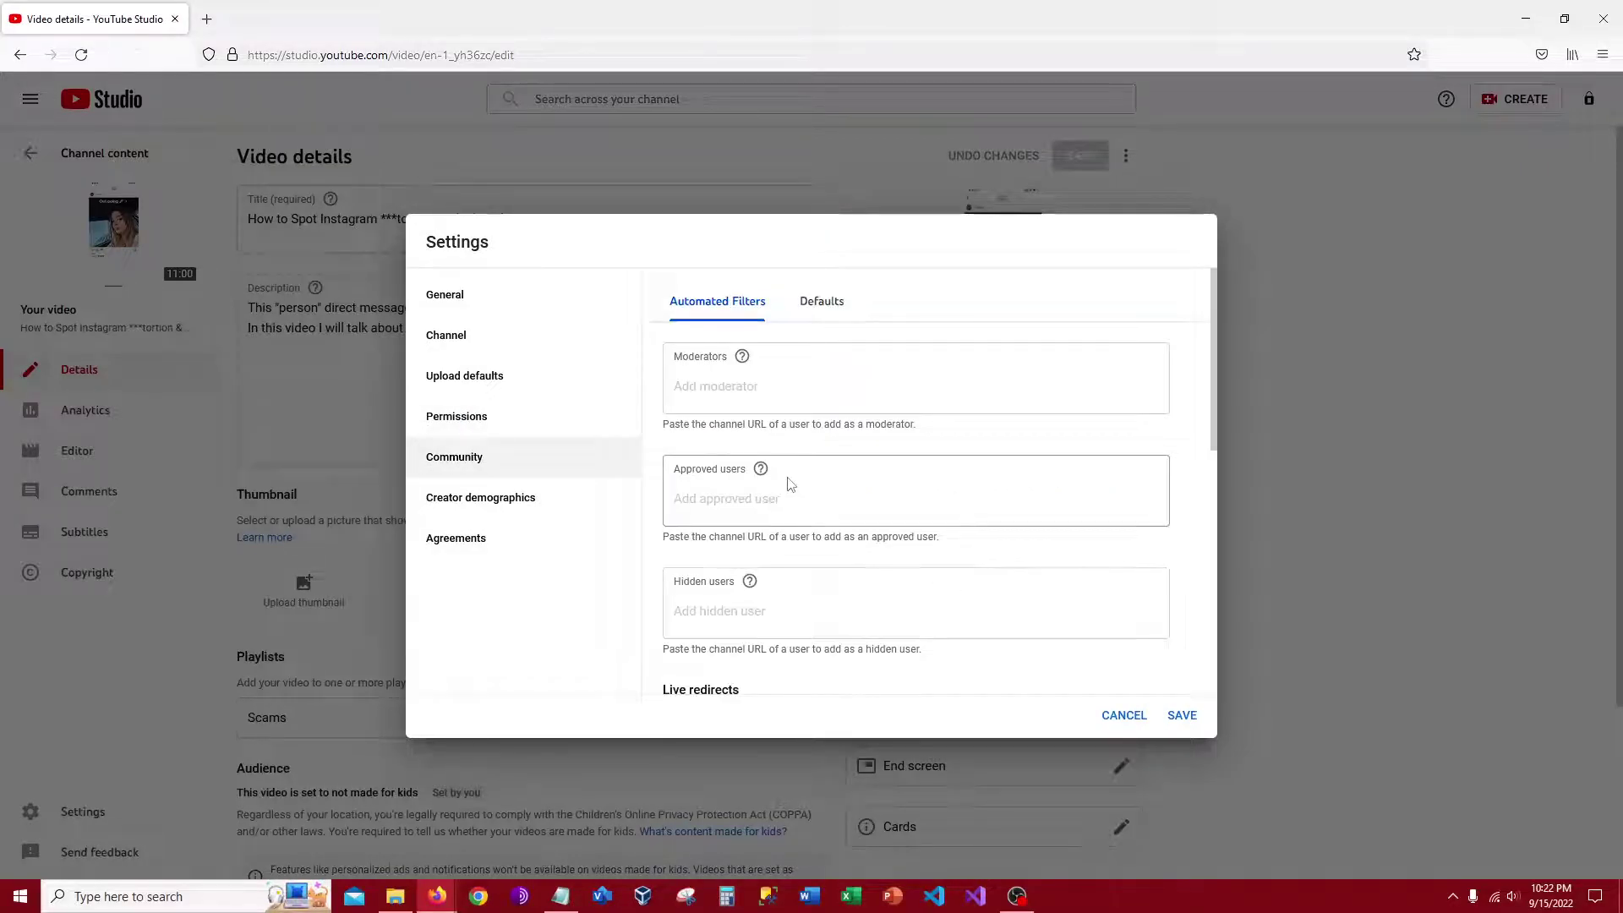
scroll(790, 483, down, 5)
scroll(1098, 553, down, 1)
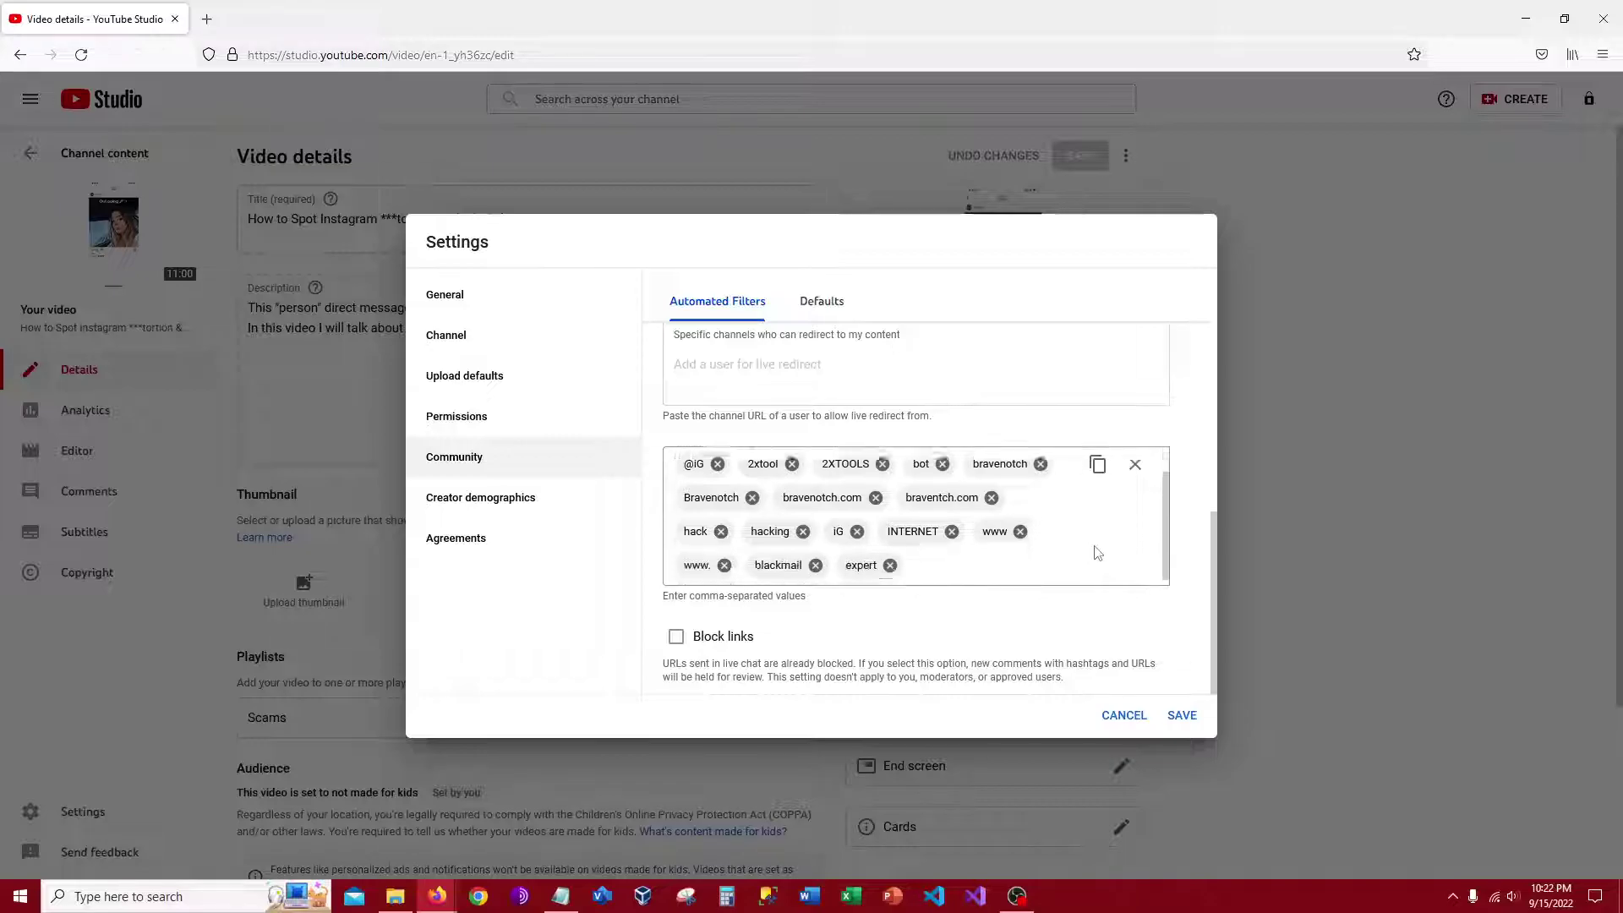
key(ctrl+v)
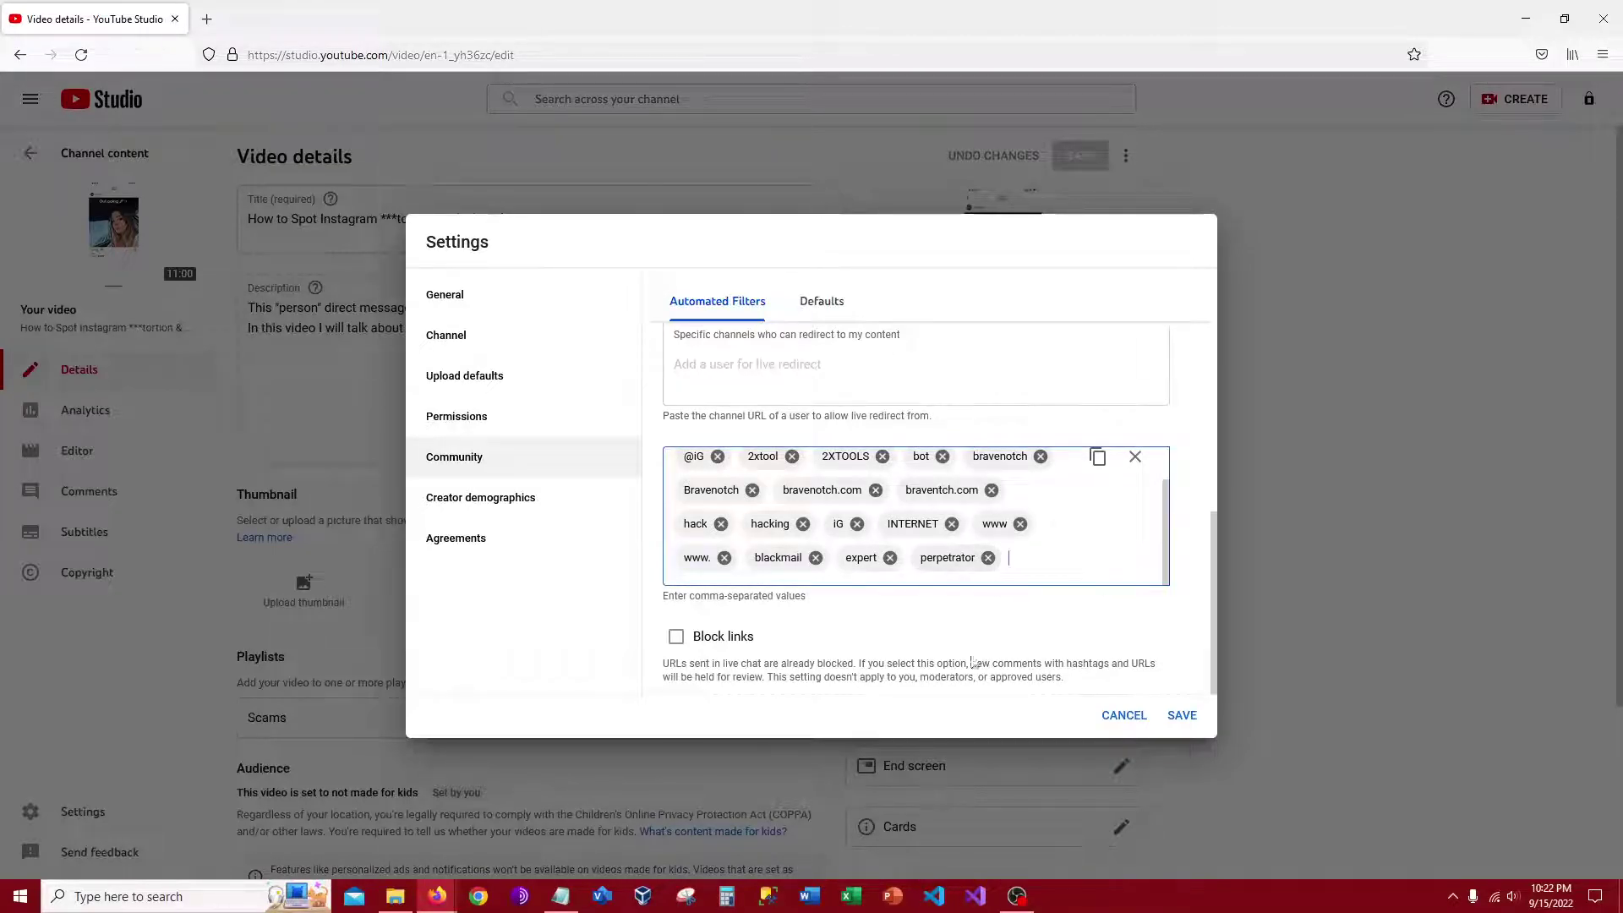
click(560, 896)
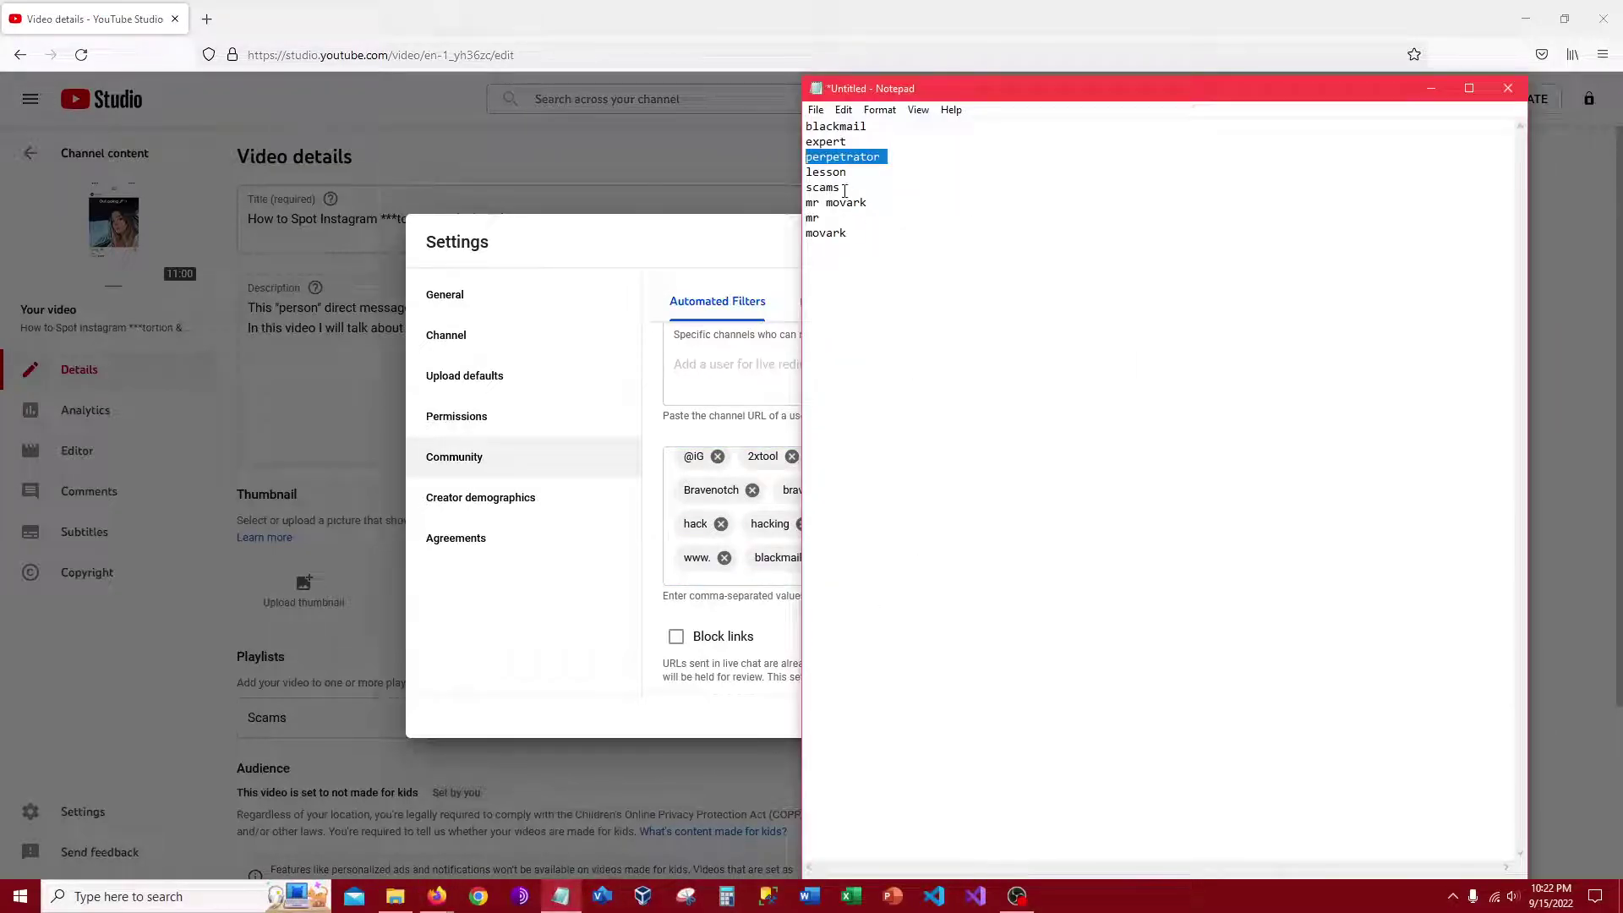
drag(867, 96, 1622, 100)
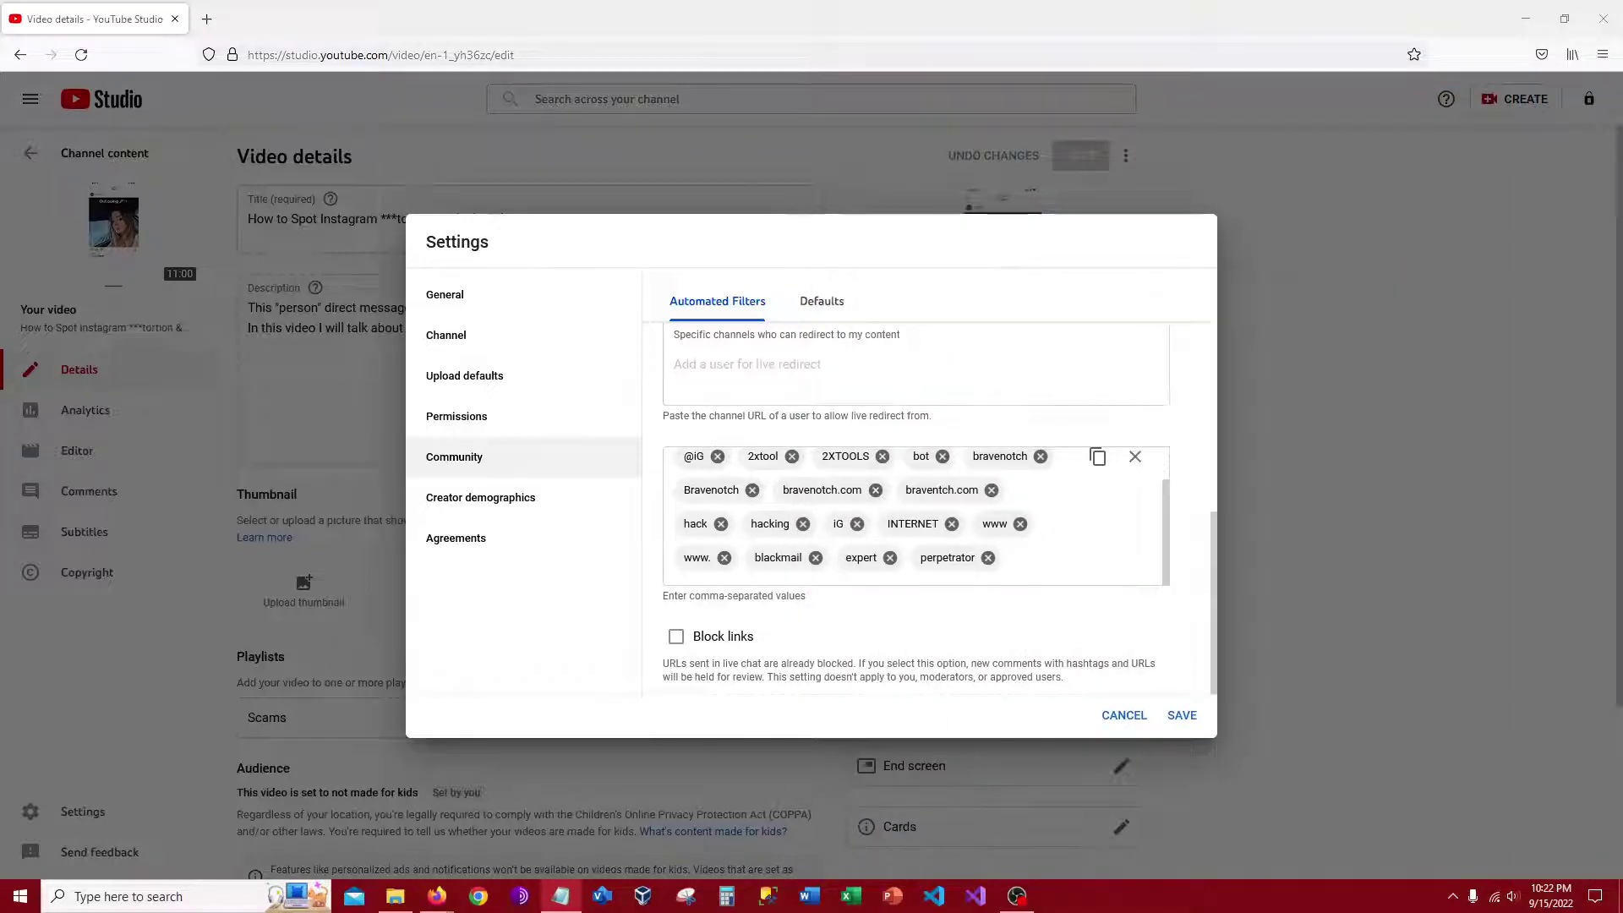
- Remove the www blocked word and paste perpetrator into Blocked words again
click(1020, 524)
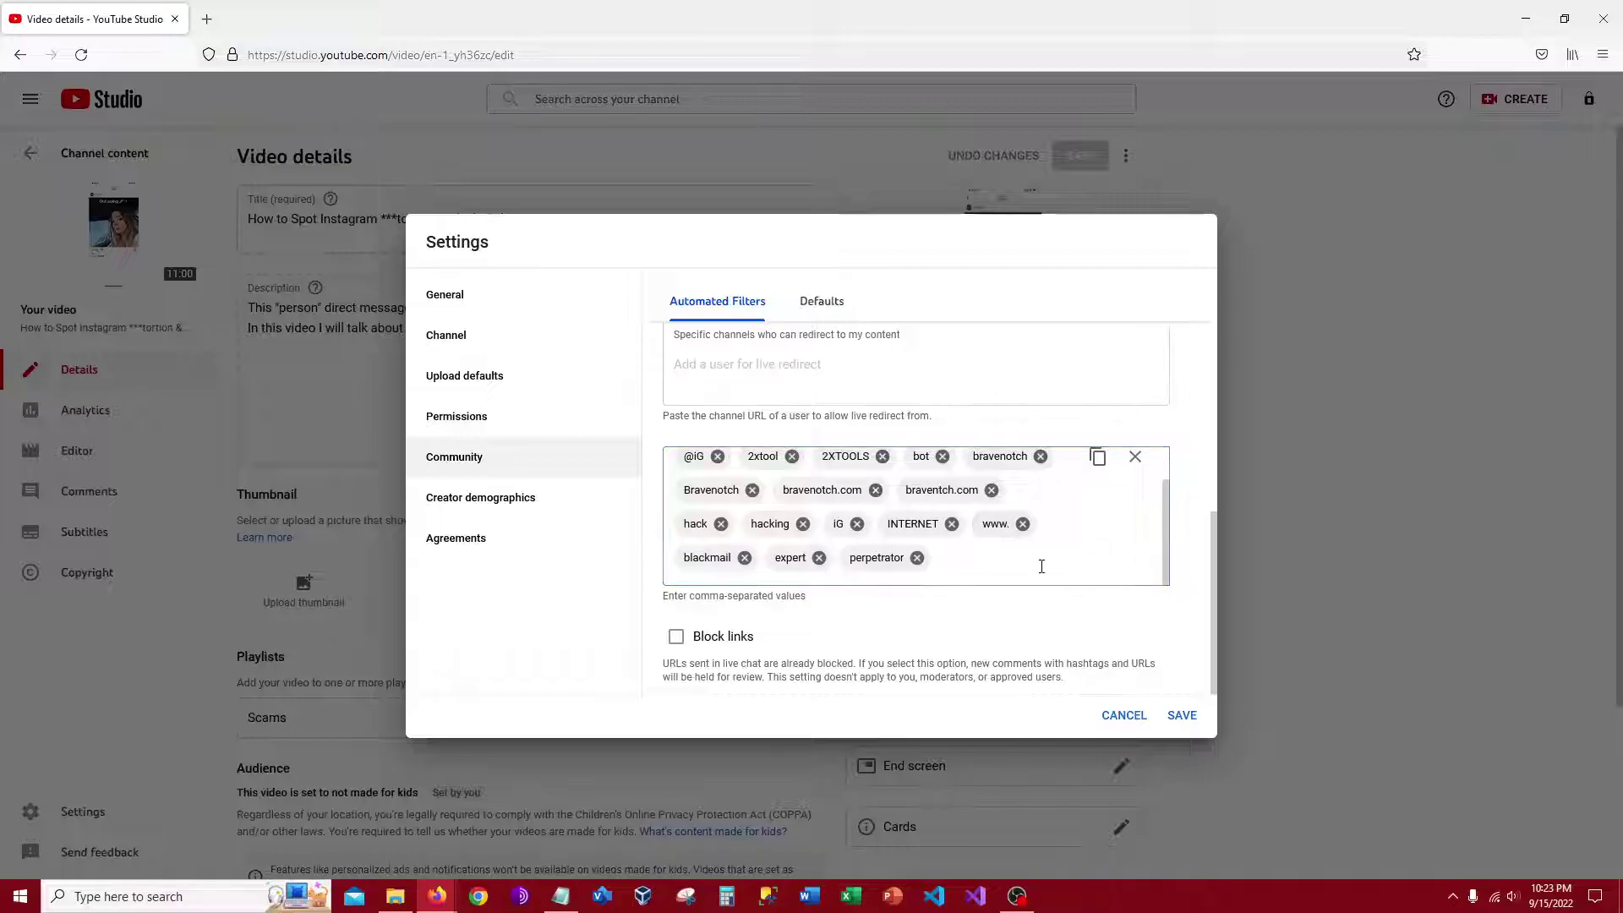
key(ctrl+b)
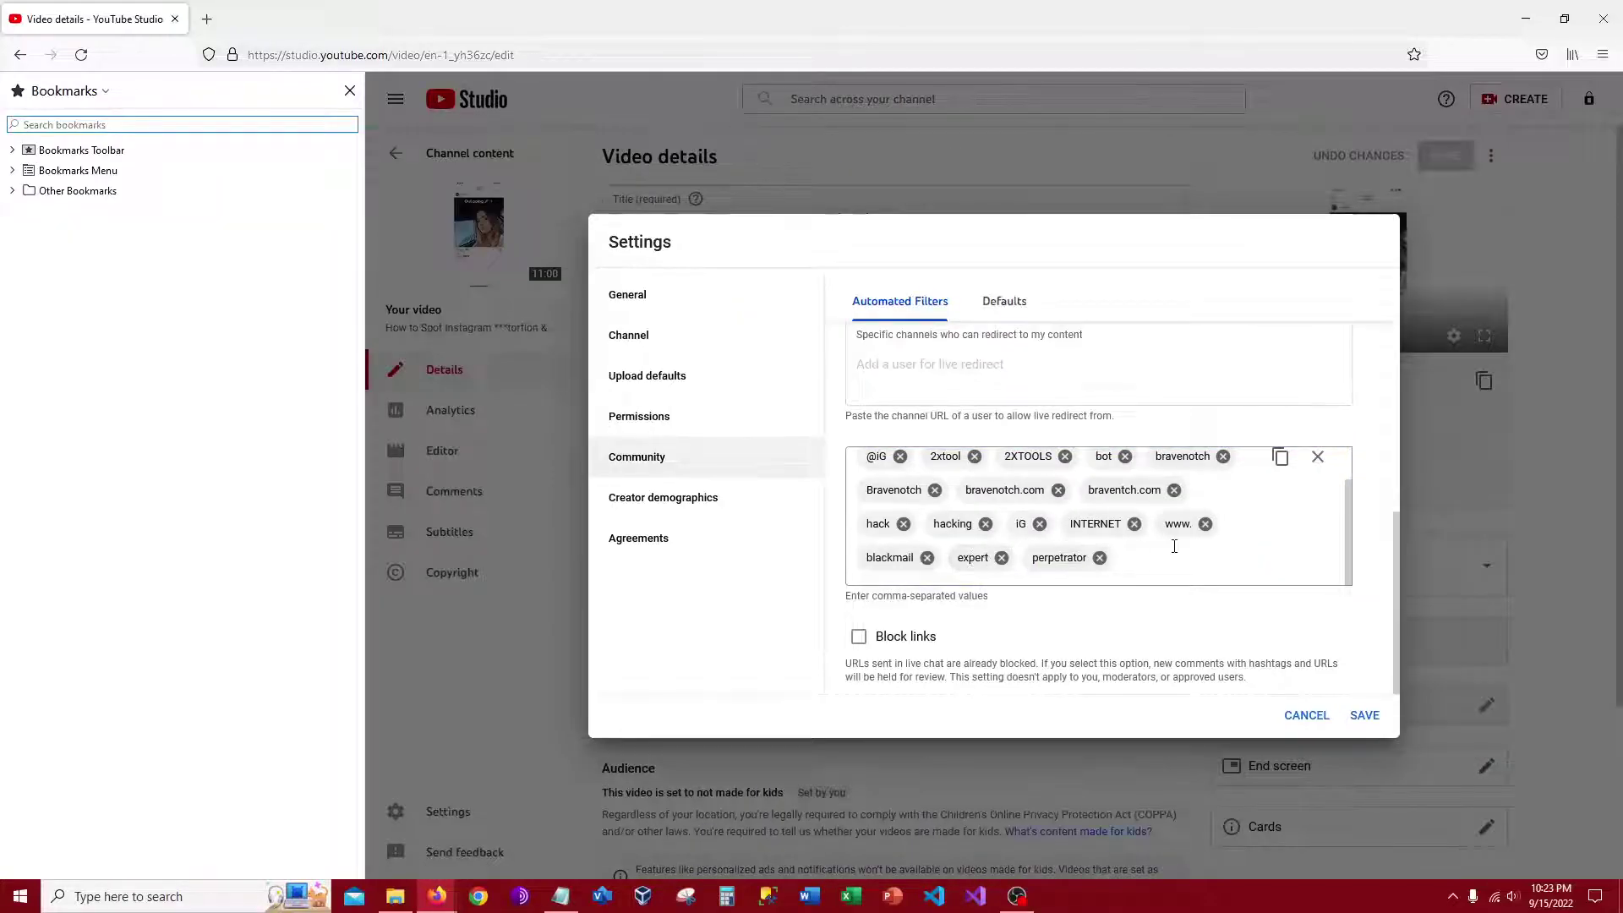
click(350, 92)
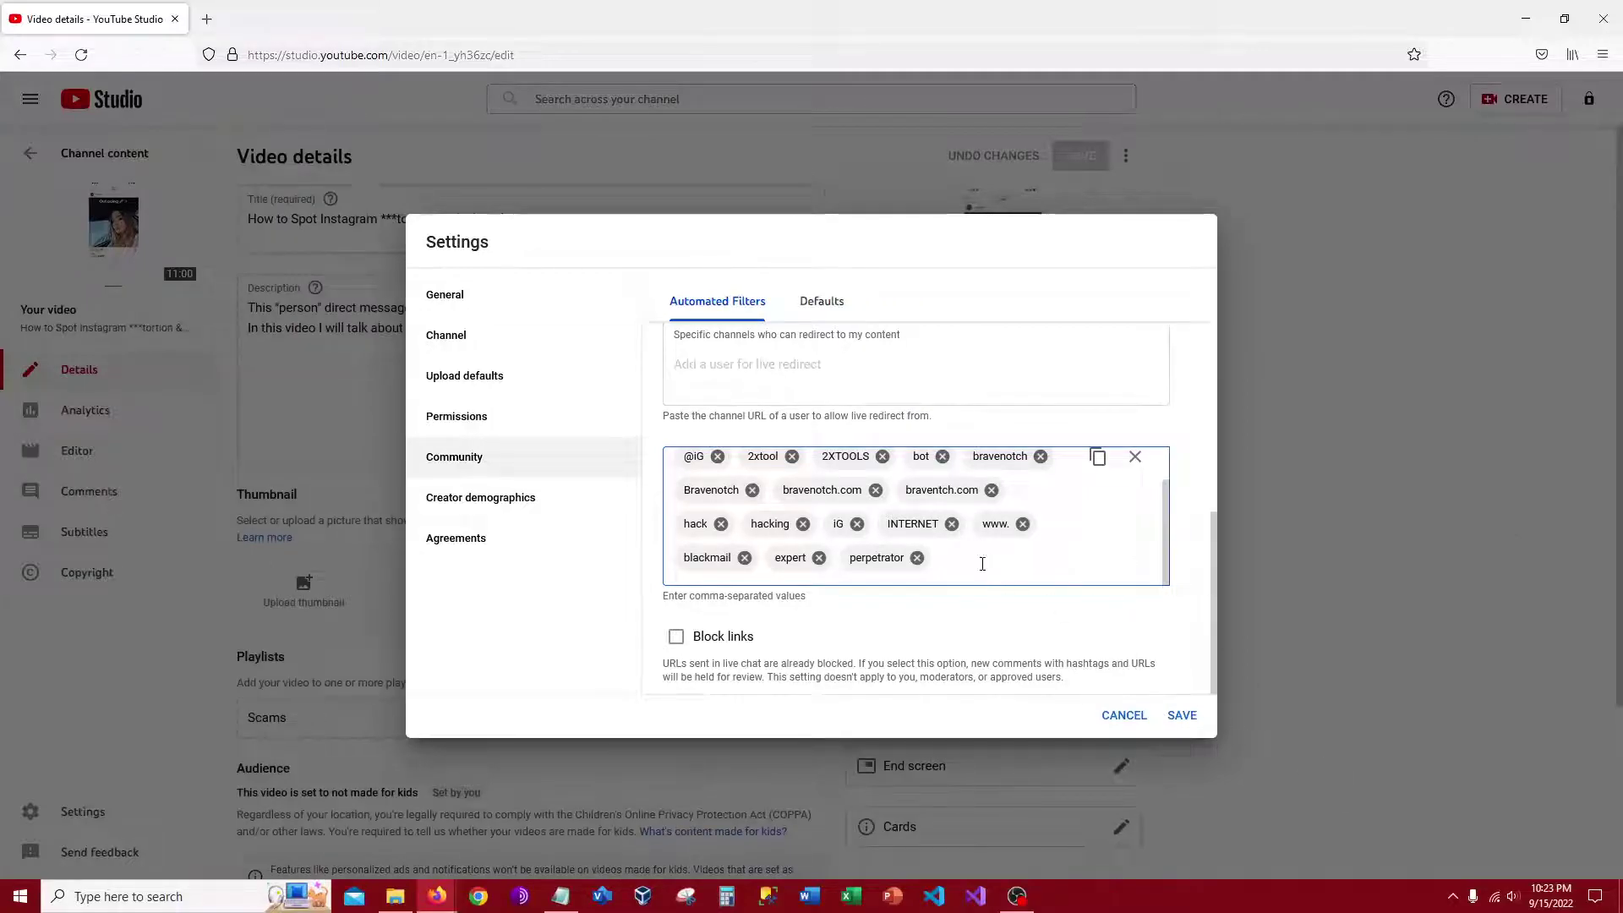
text(perpetrator)
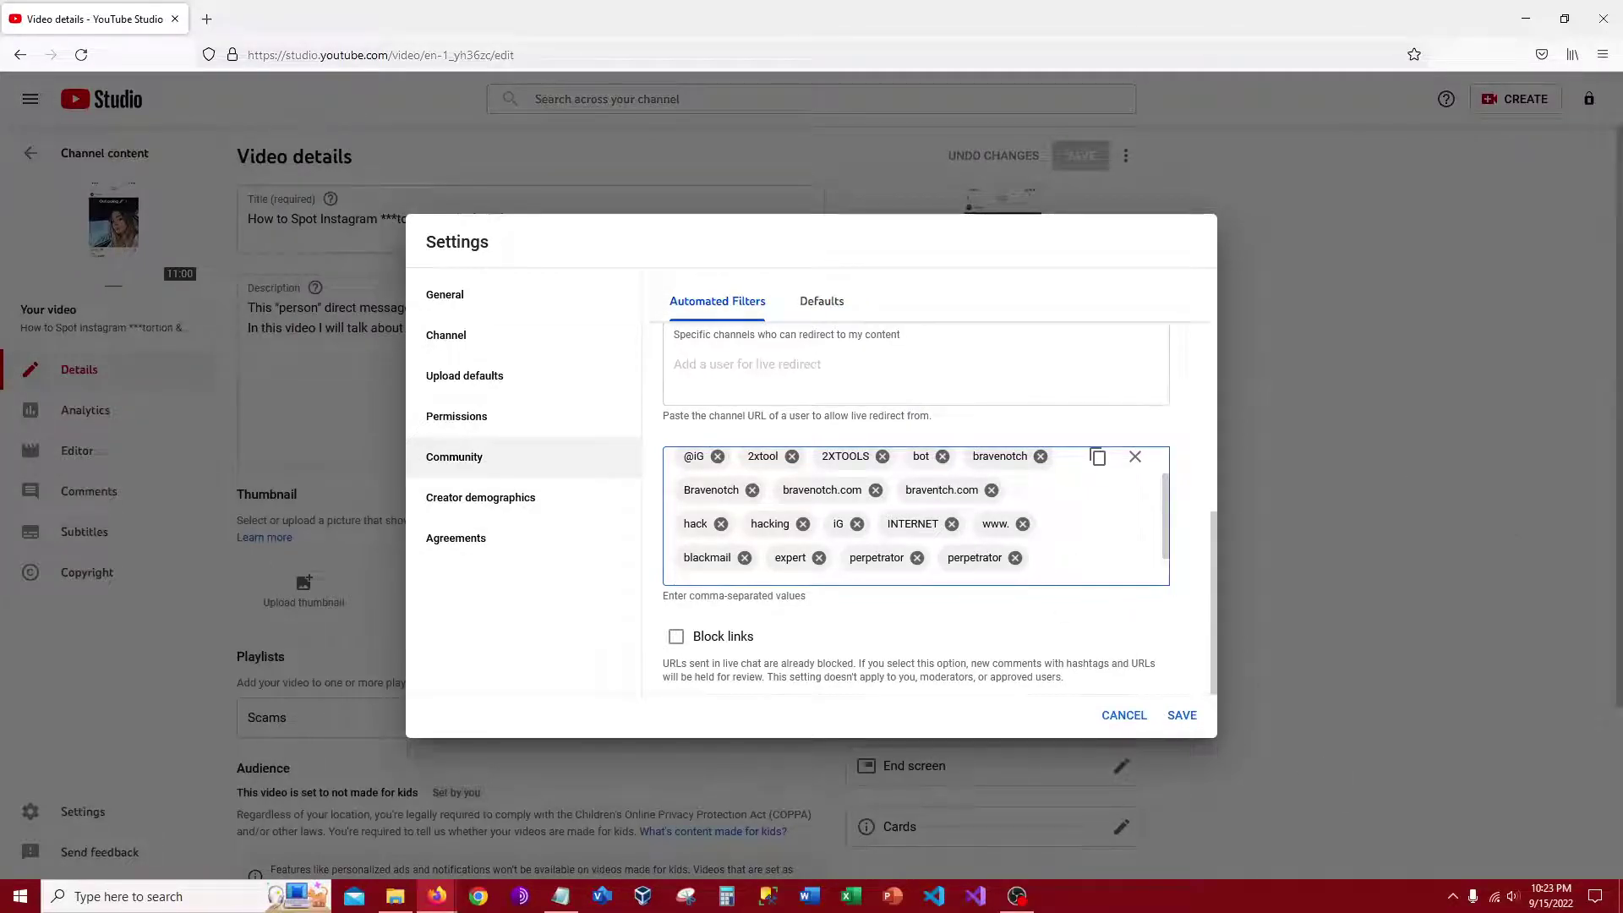
key(alt+Tab)
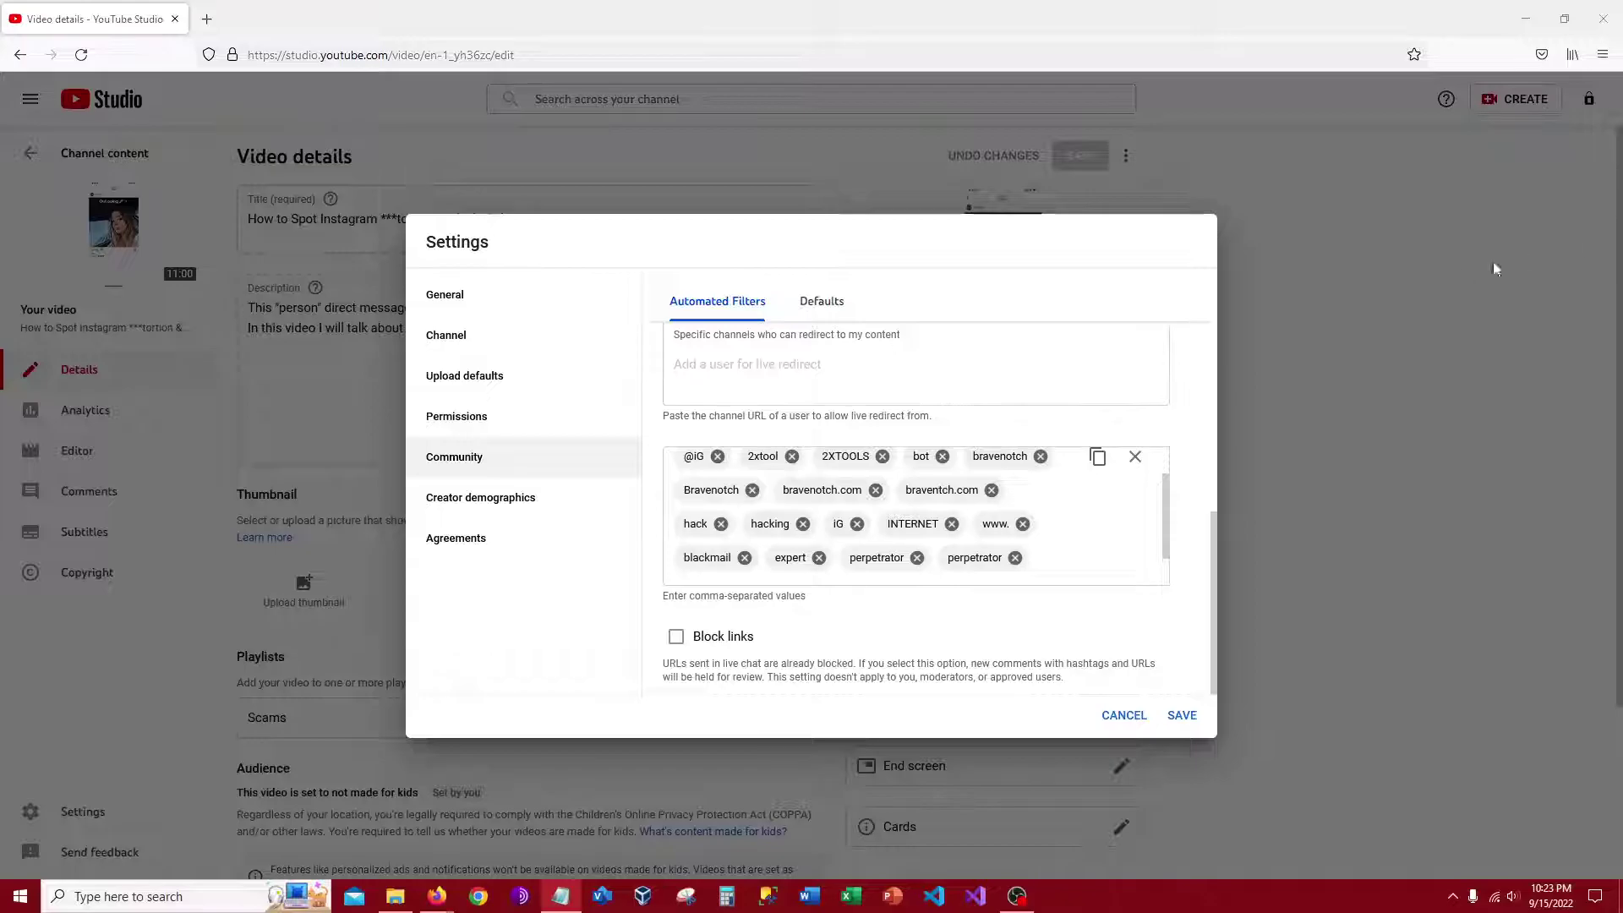
click(1060, 558)
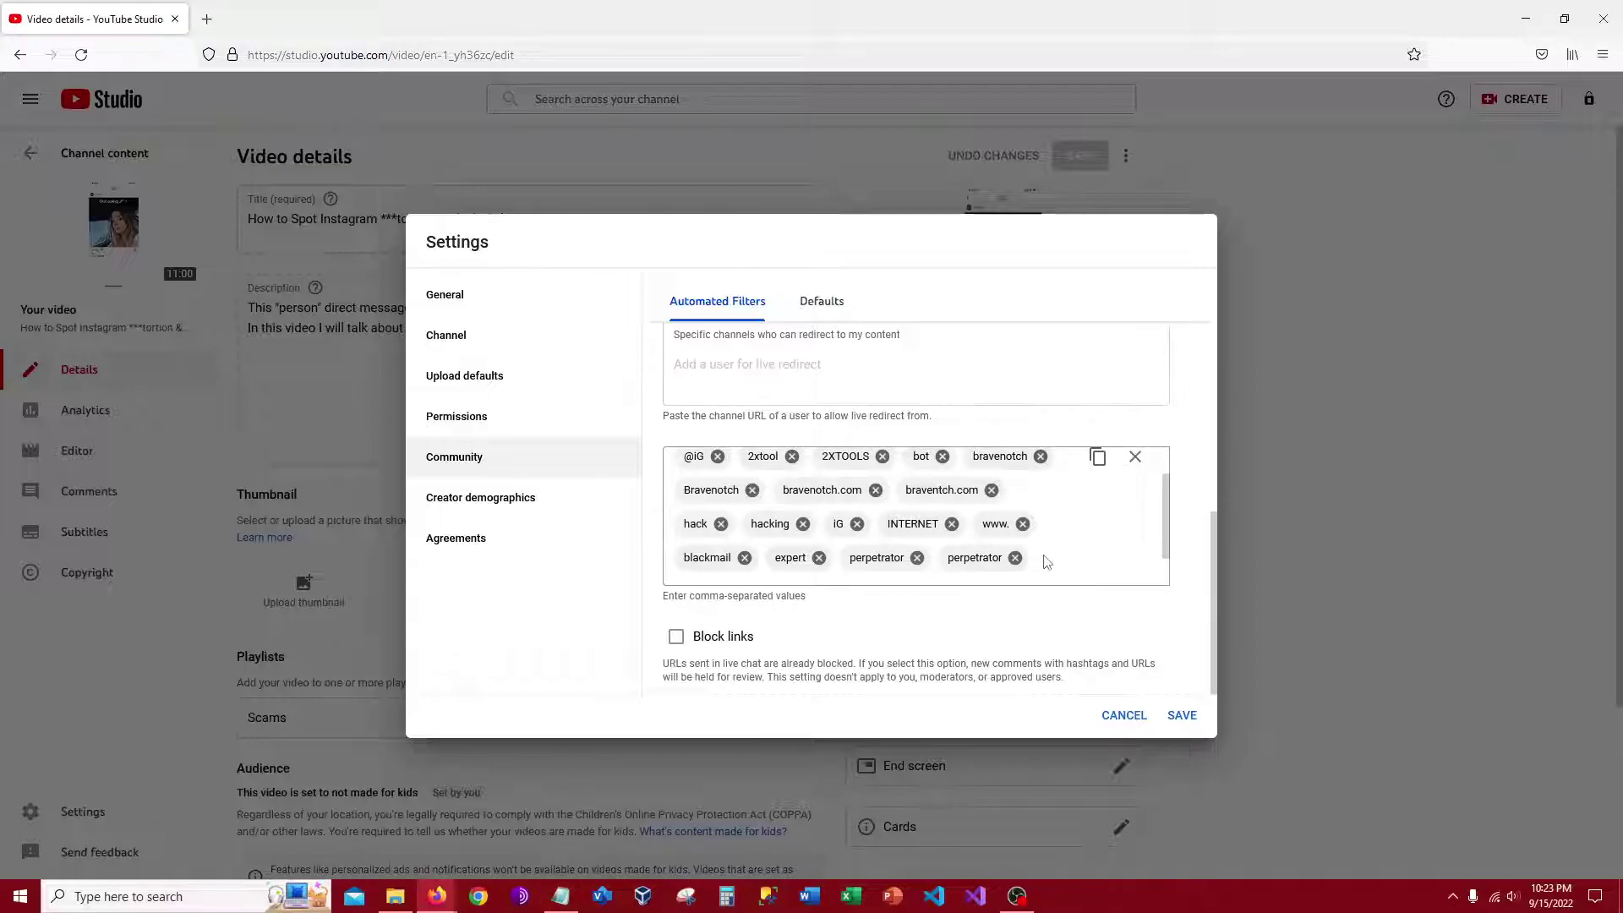
- Add scams, the scammer's full name and the name's first part as blocked words
text(scams,)
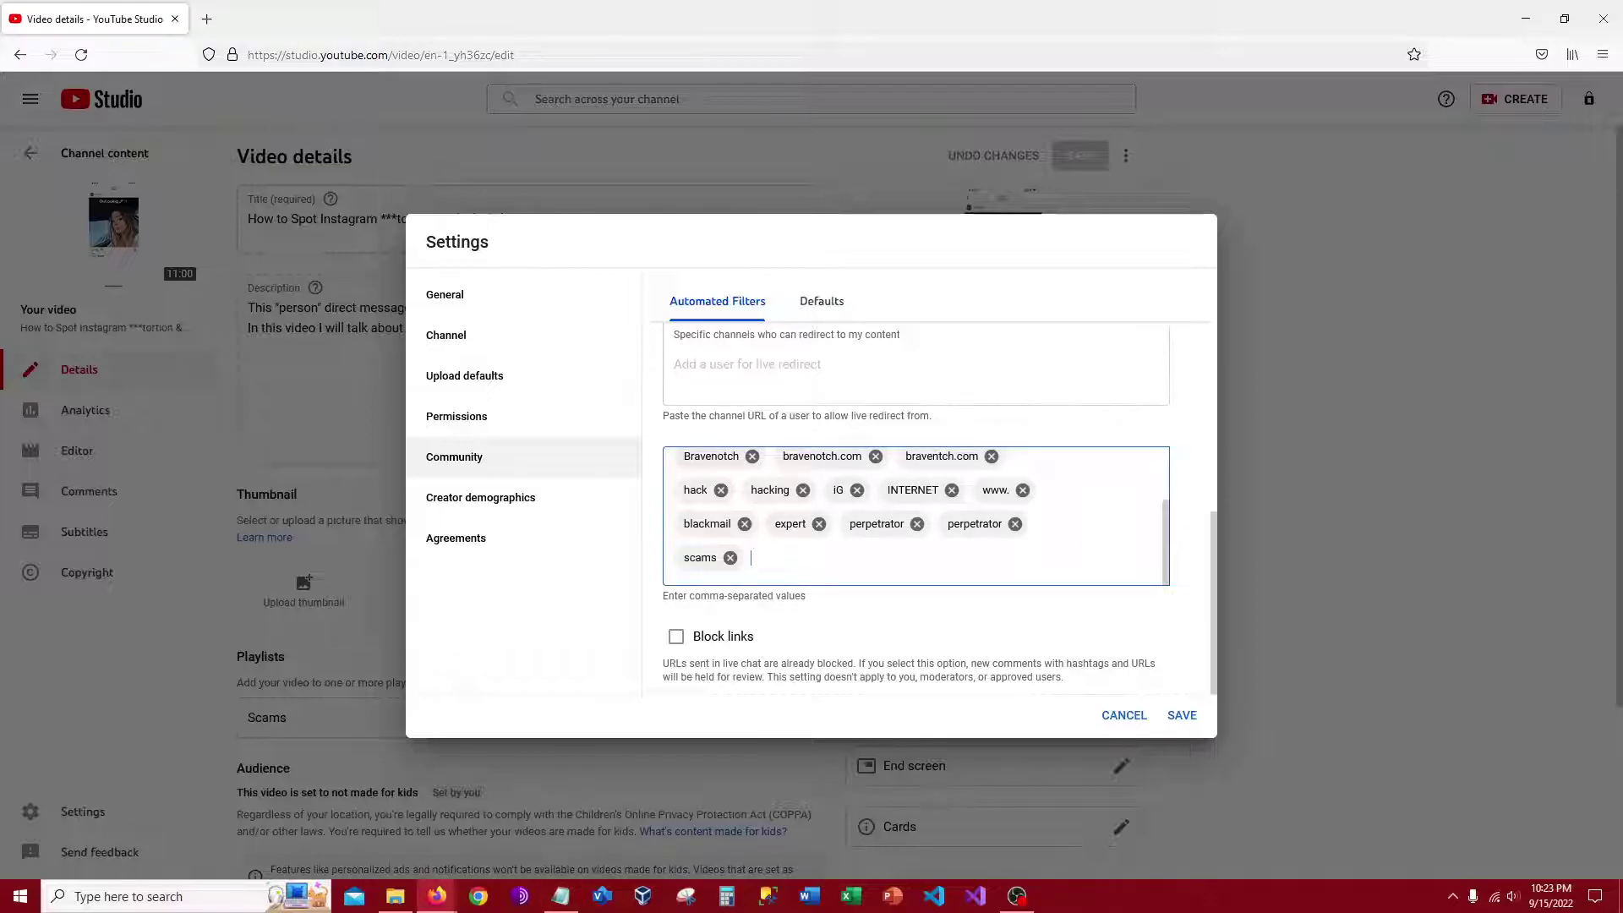
key(alt+Tab)
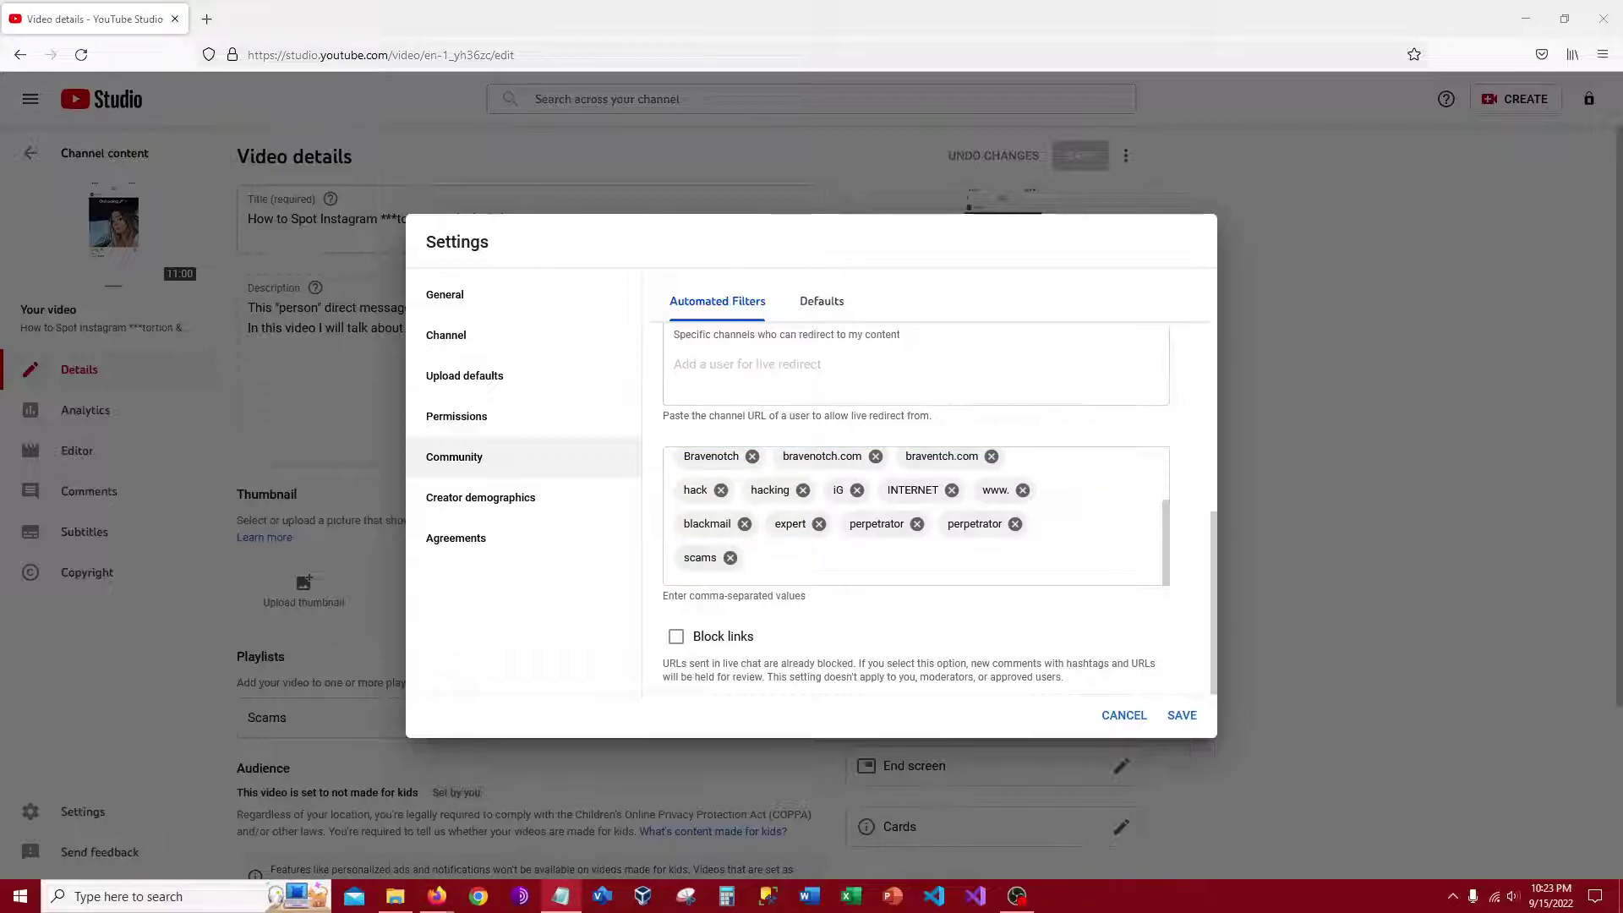
key(alt+Tab)
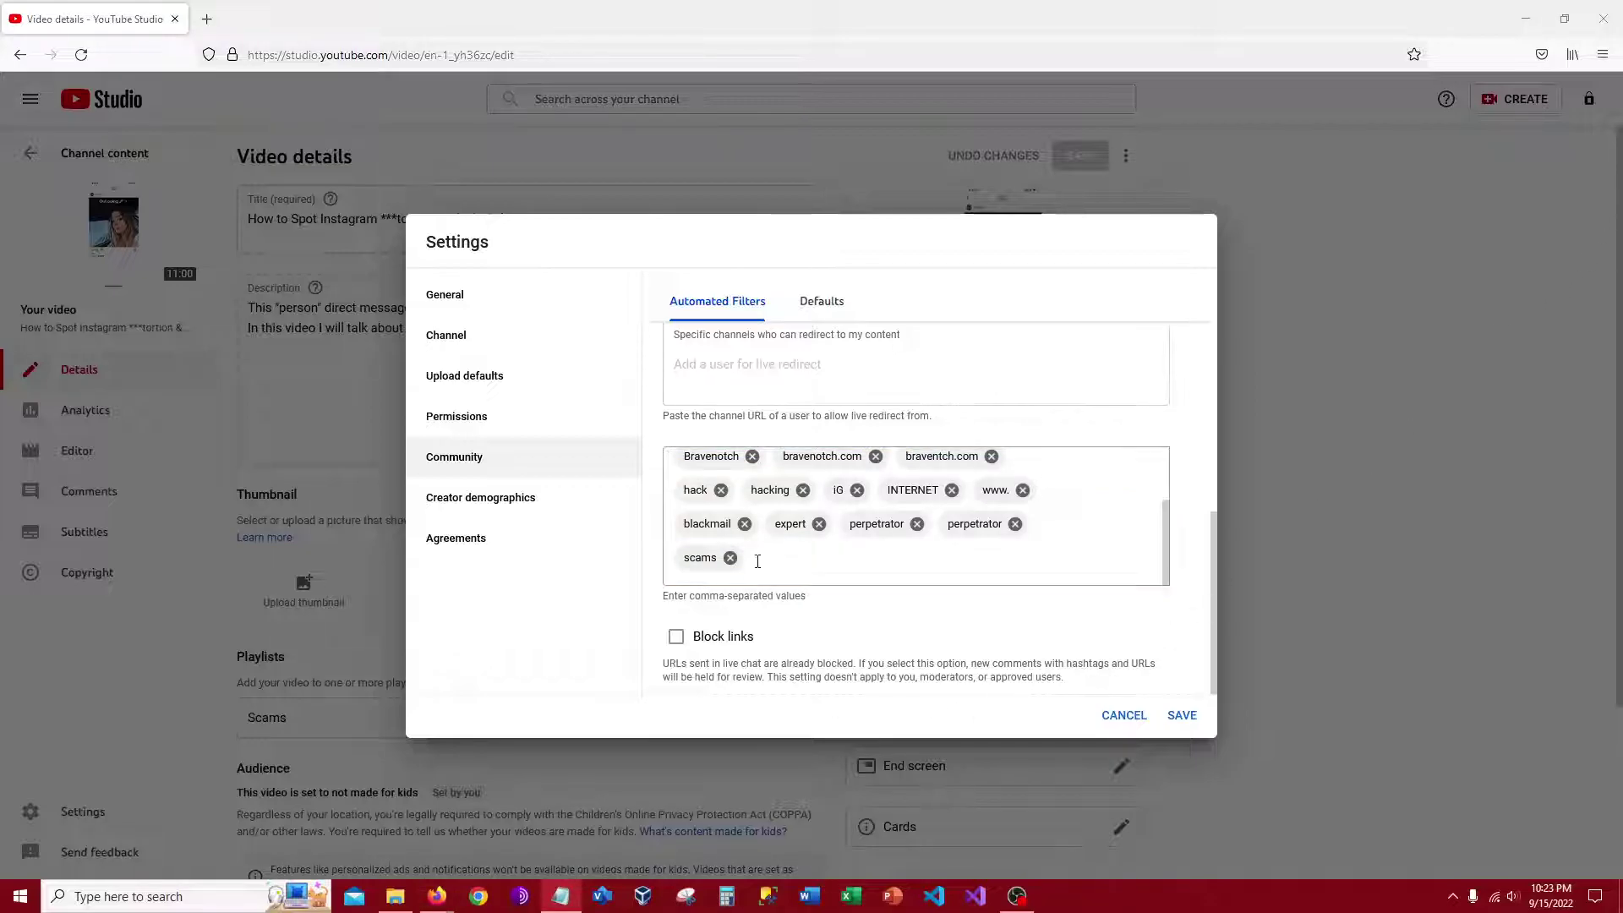
text(mr movark)
text(,)
key(alt+Tab)
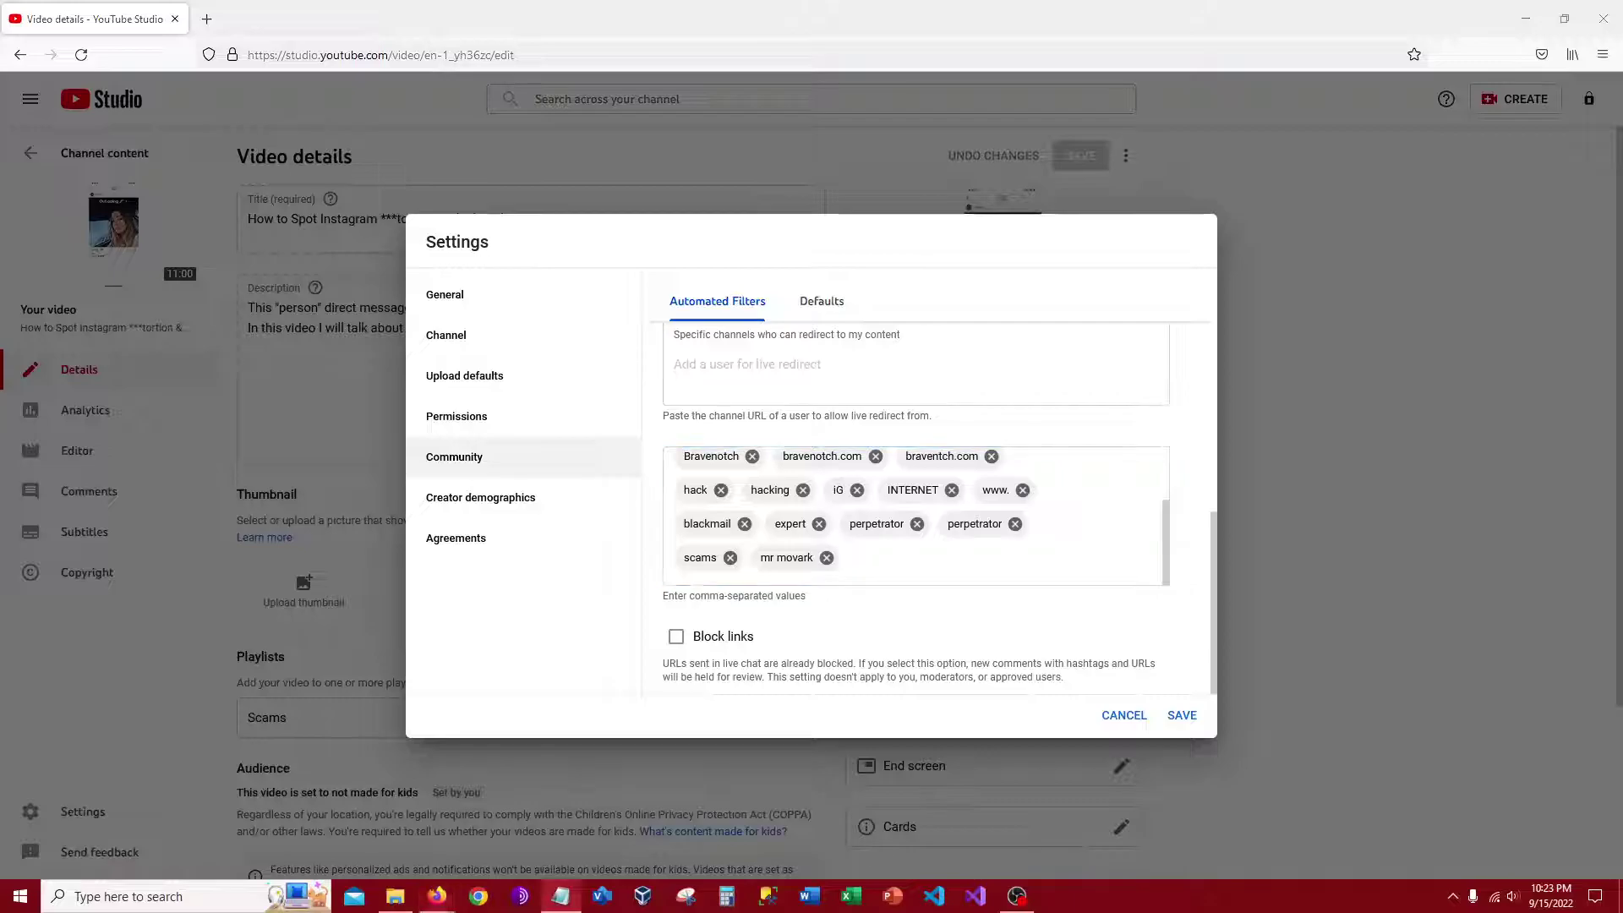
key(alt+Tab)
text(mr)
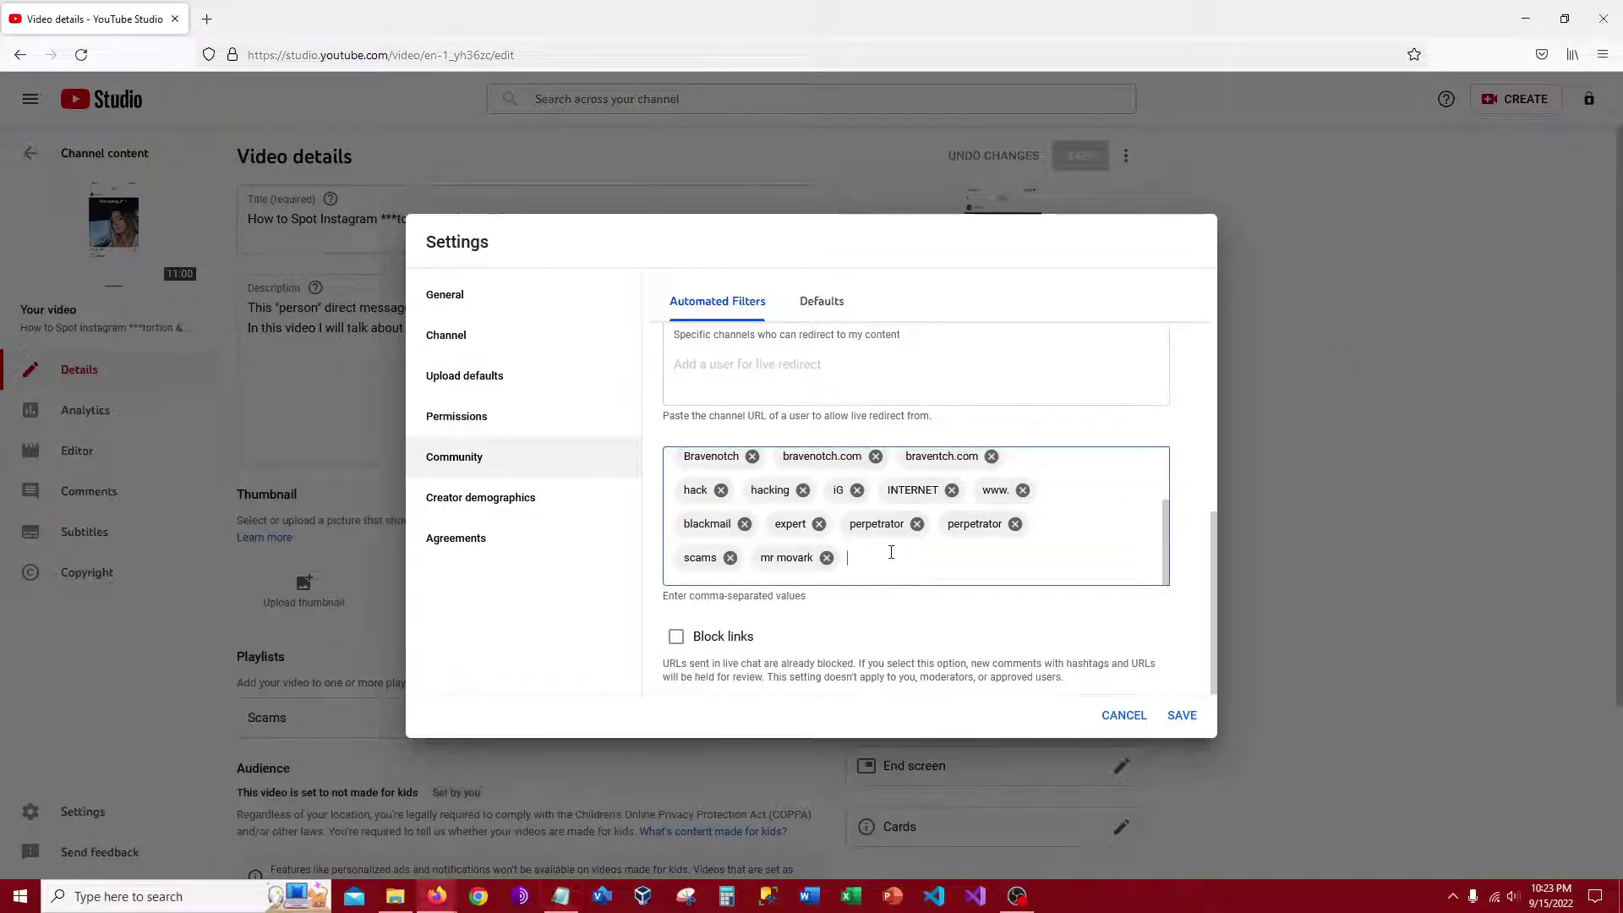
text(,)
- Add the name's last part as a blocked word and save the settings
key(alt+Tab)
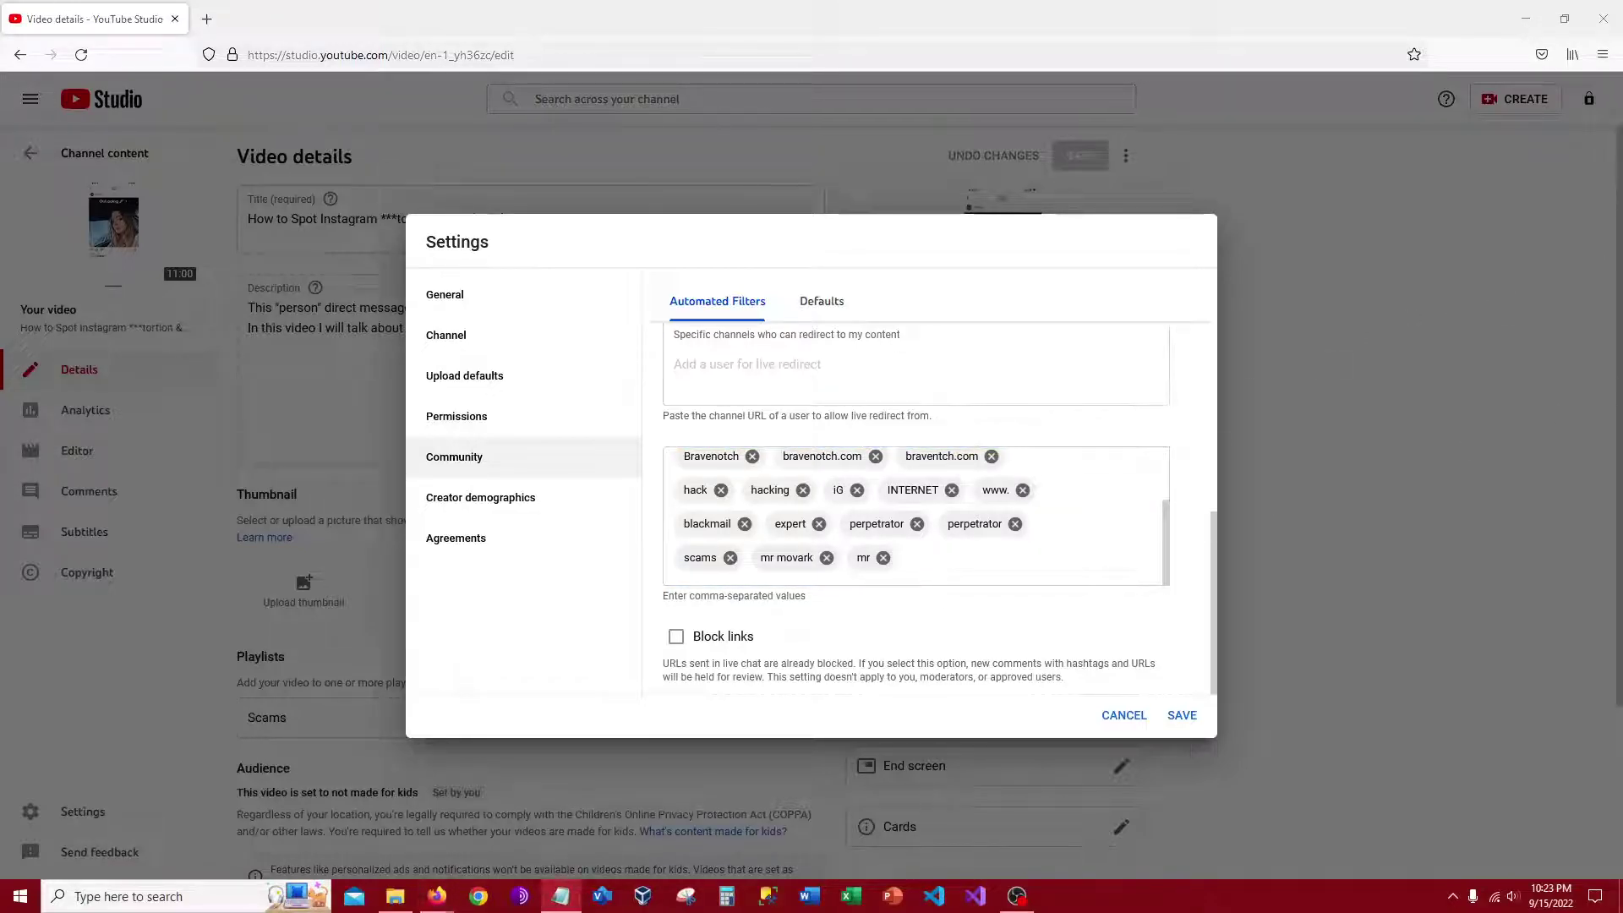
key(alt+Tab)
text(movark)
text(,)
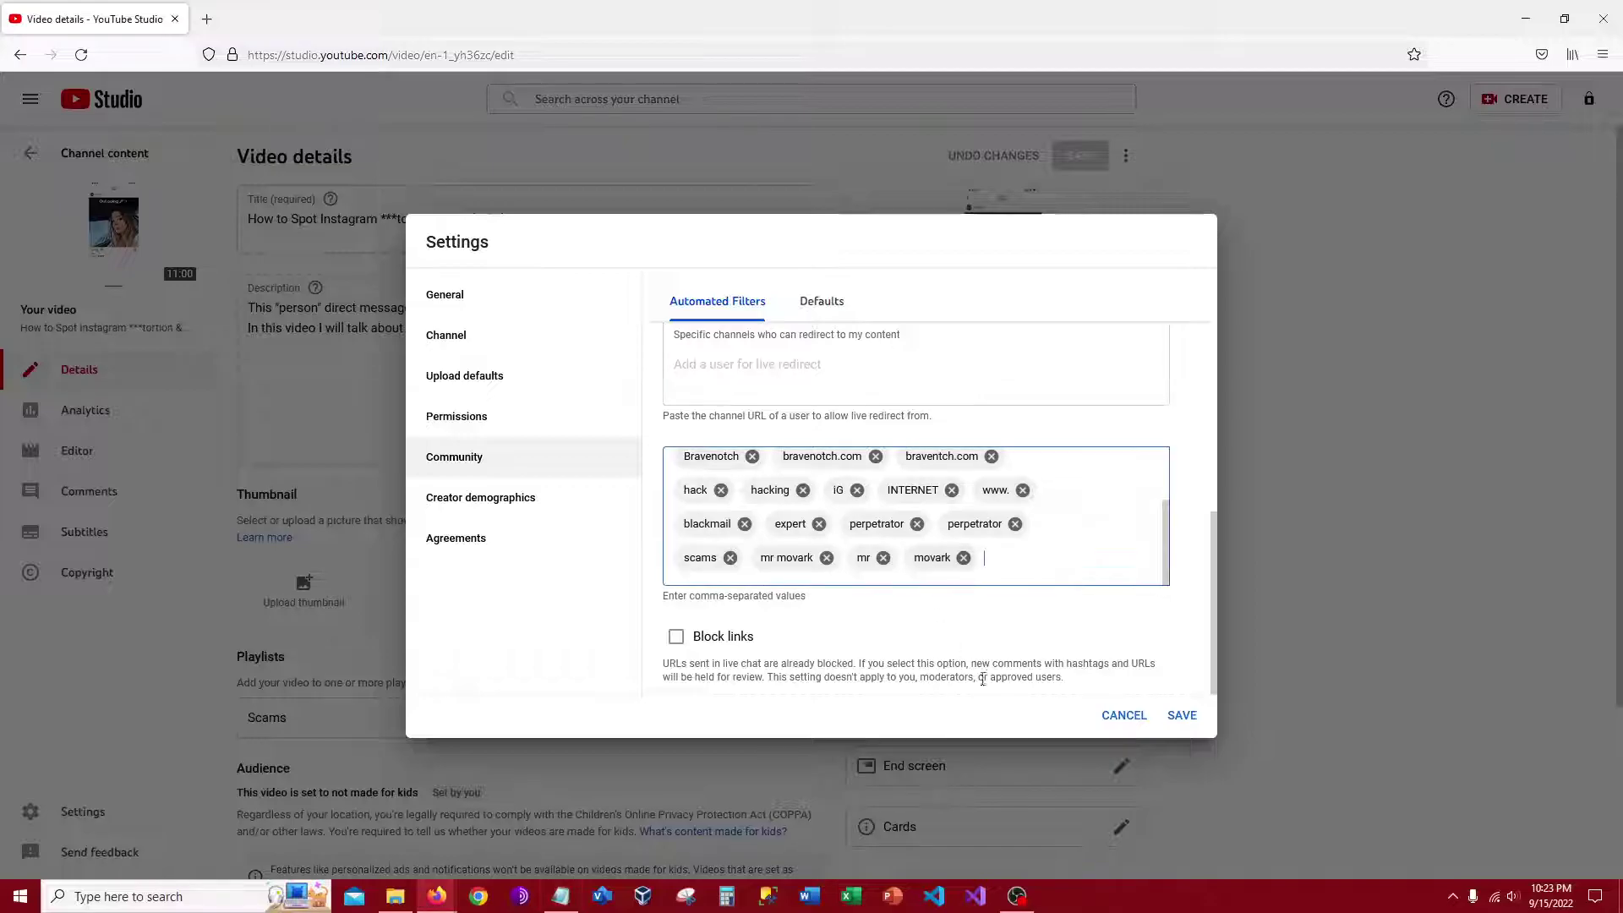
click(1181, 716)
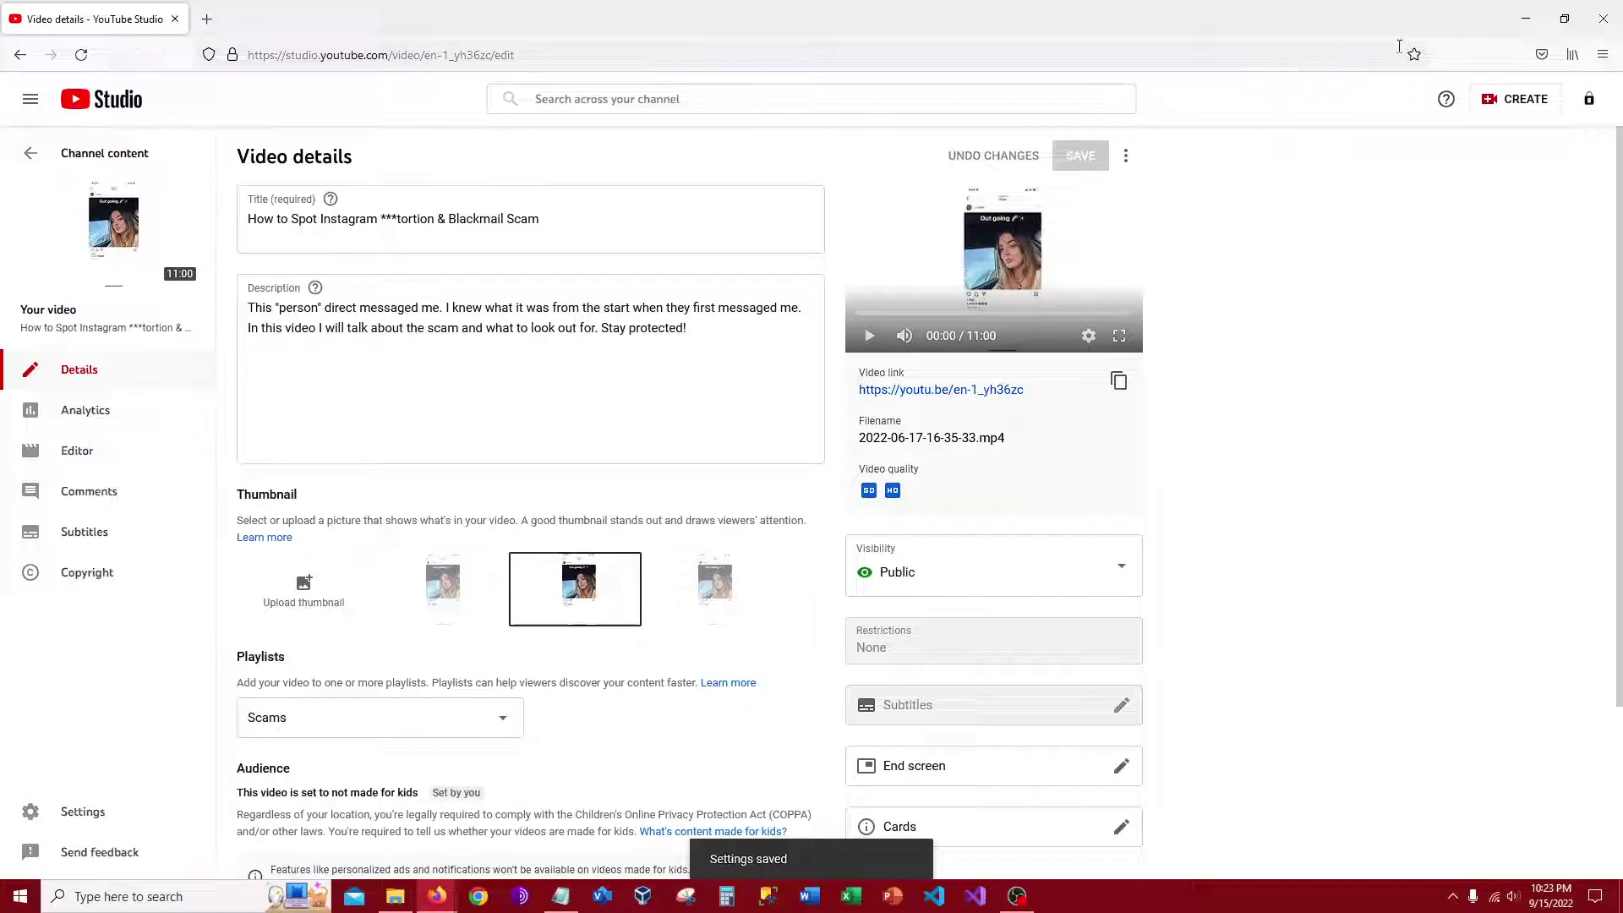
click(1585, 101)
- Snap the keyword notes to the right half beside the channel page, then minimize the notes
click(1467, 203)
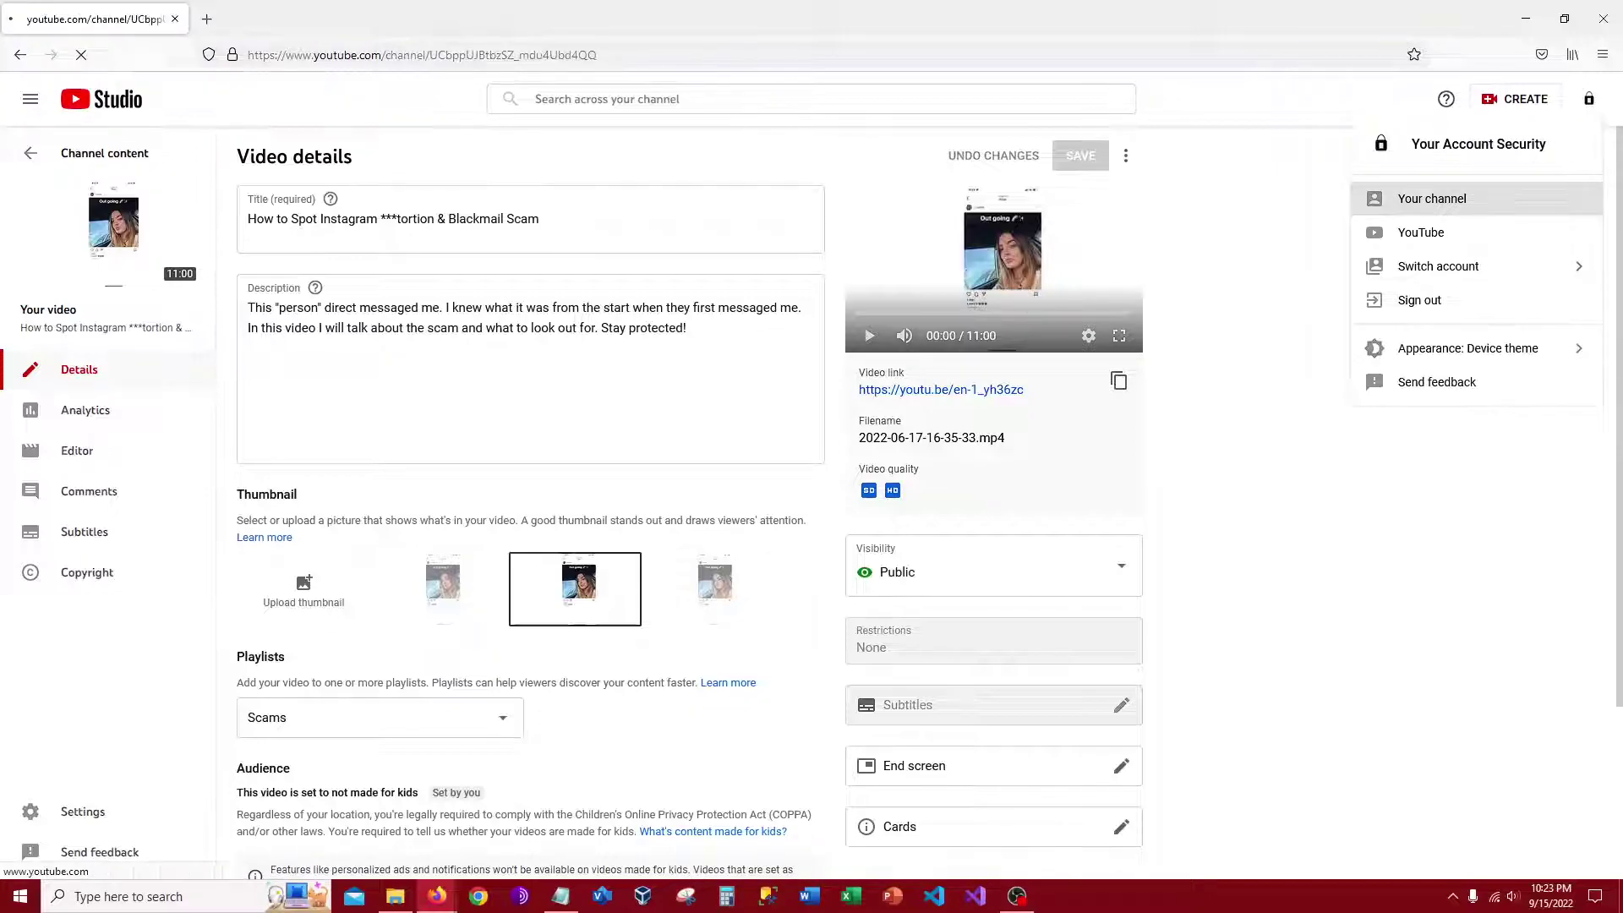
key(alt+Tab)
drag(1265, 203, 1622, 613)
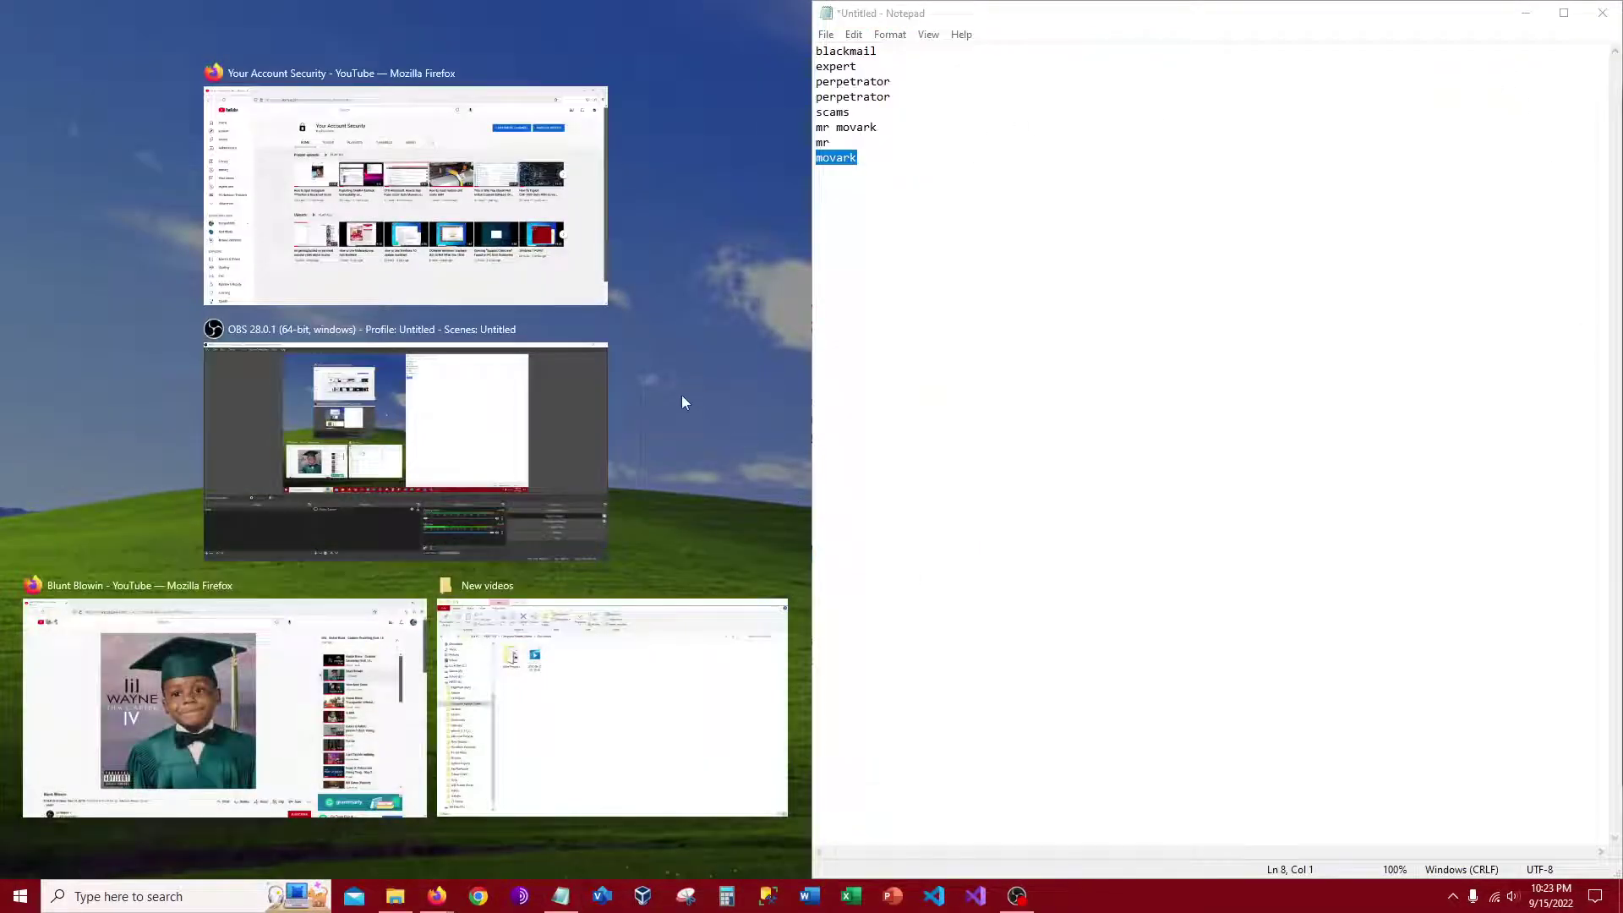
click(406, 194)
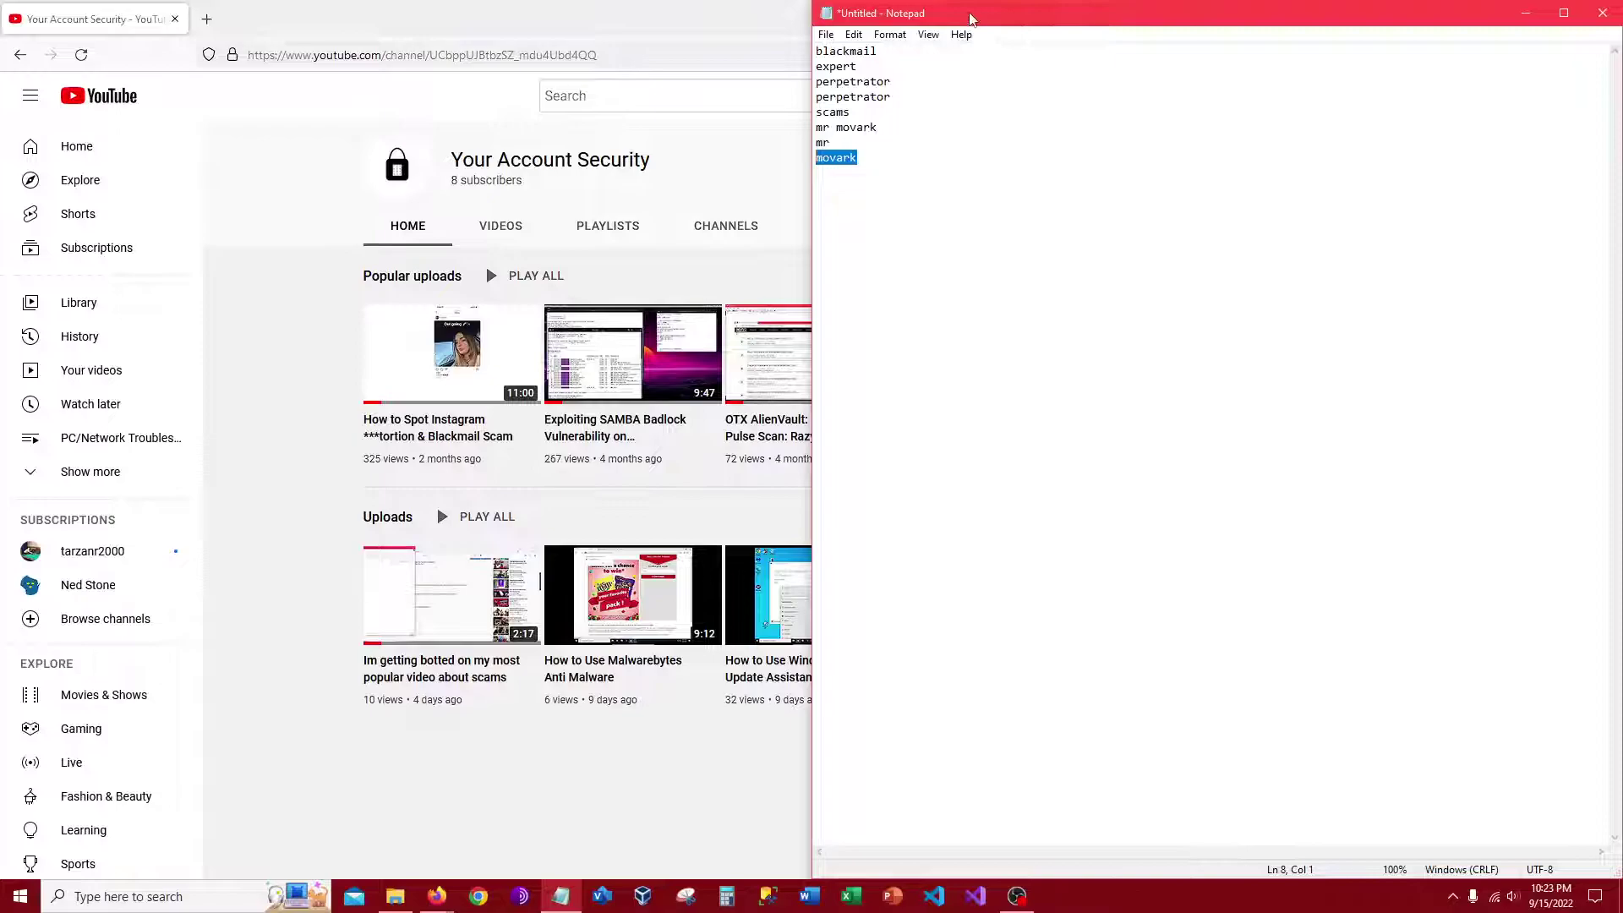
click(1525, 13)
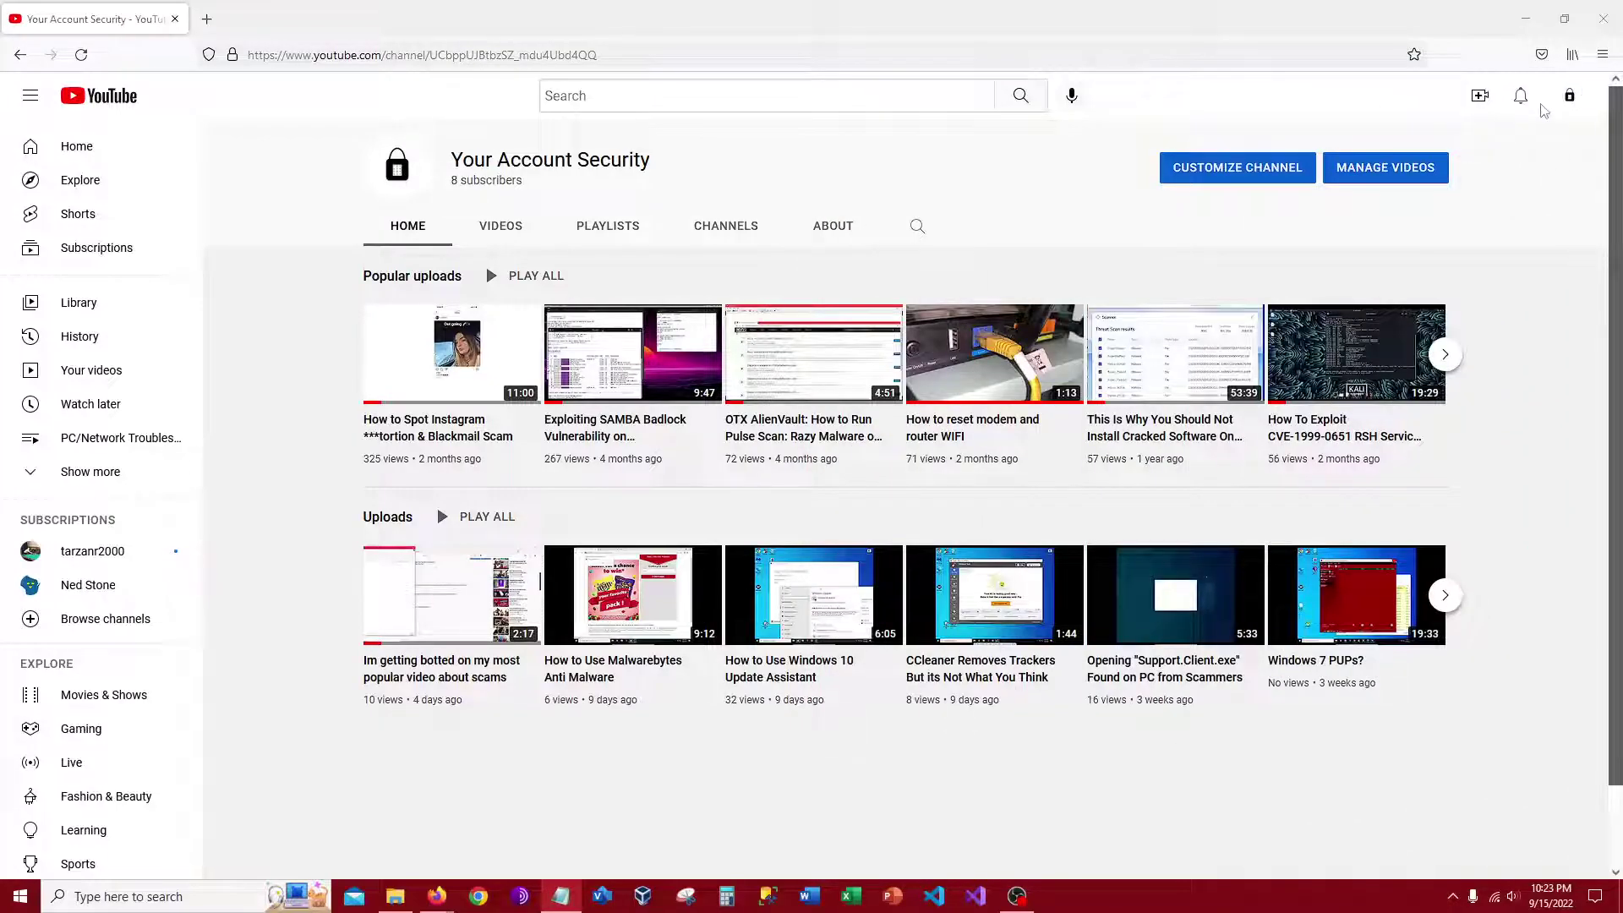
- Show the recent comment notifications and scroll through the bot comments
click(1518, 97)
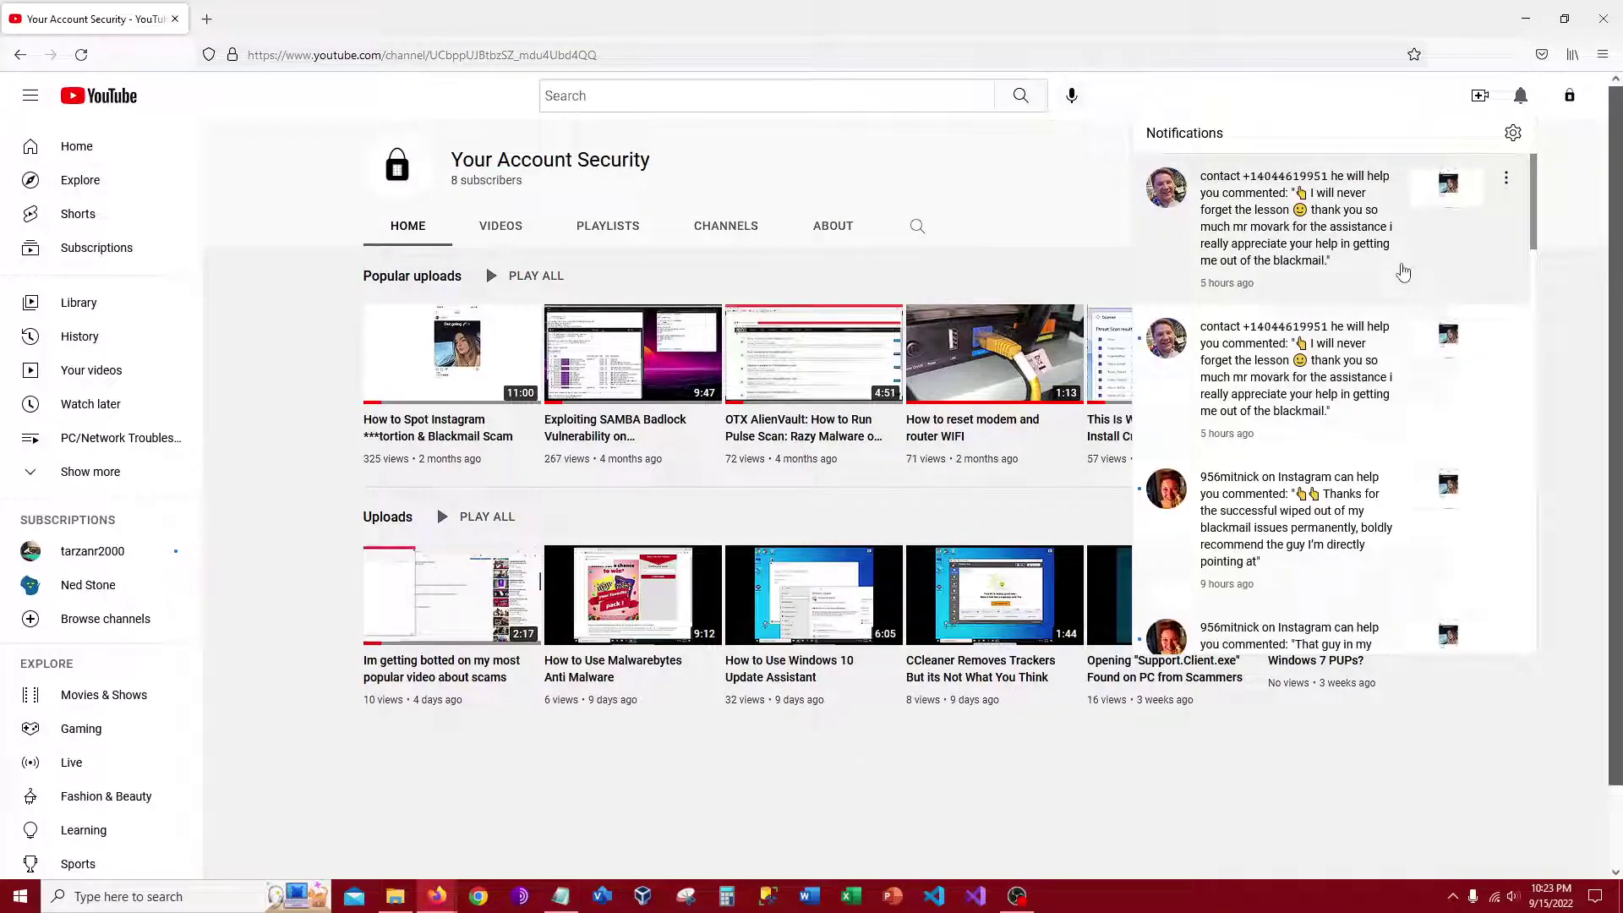
scroll(1339, 245, down, 2)
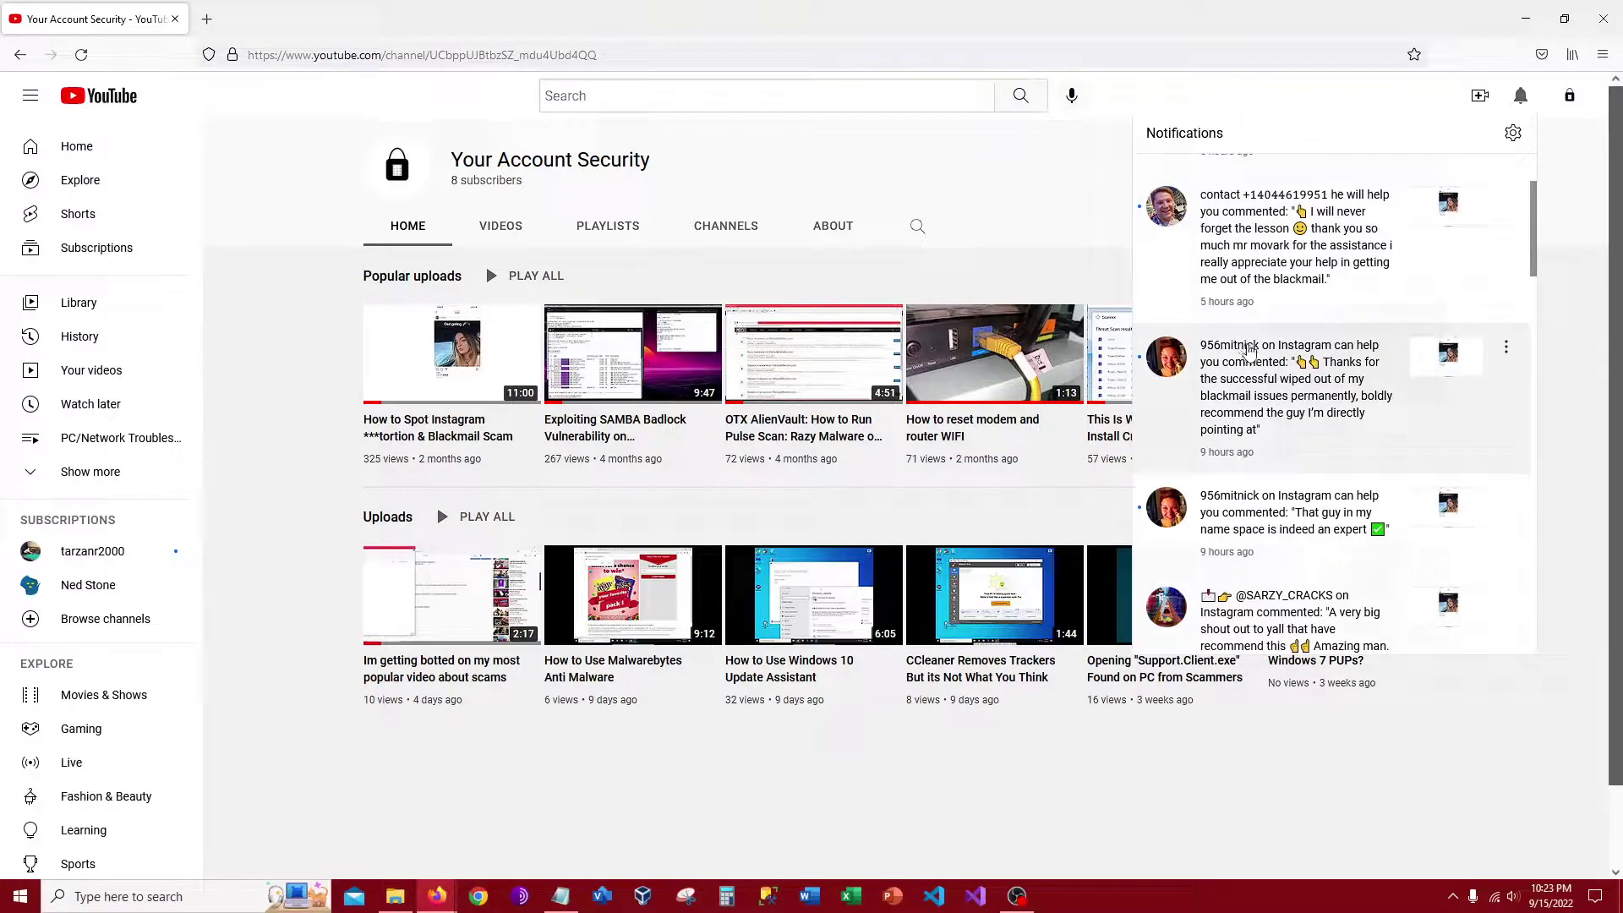
scroll(1249, 349, down, 6)
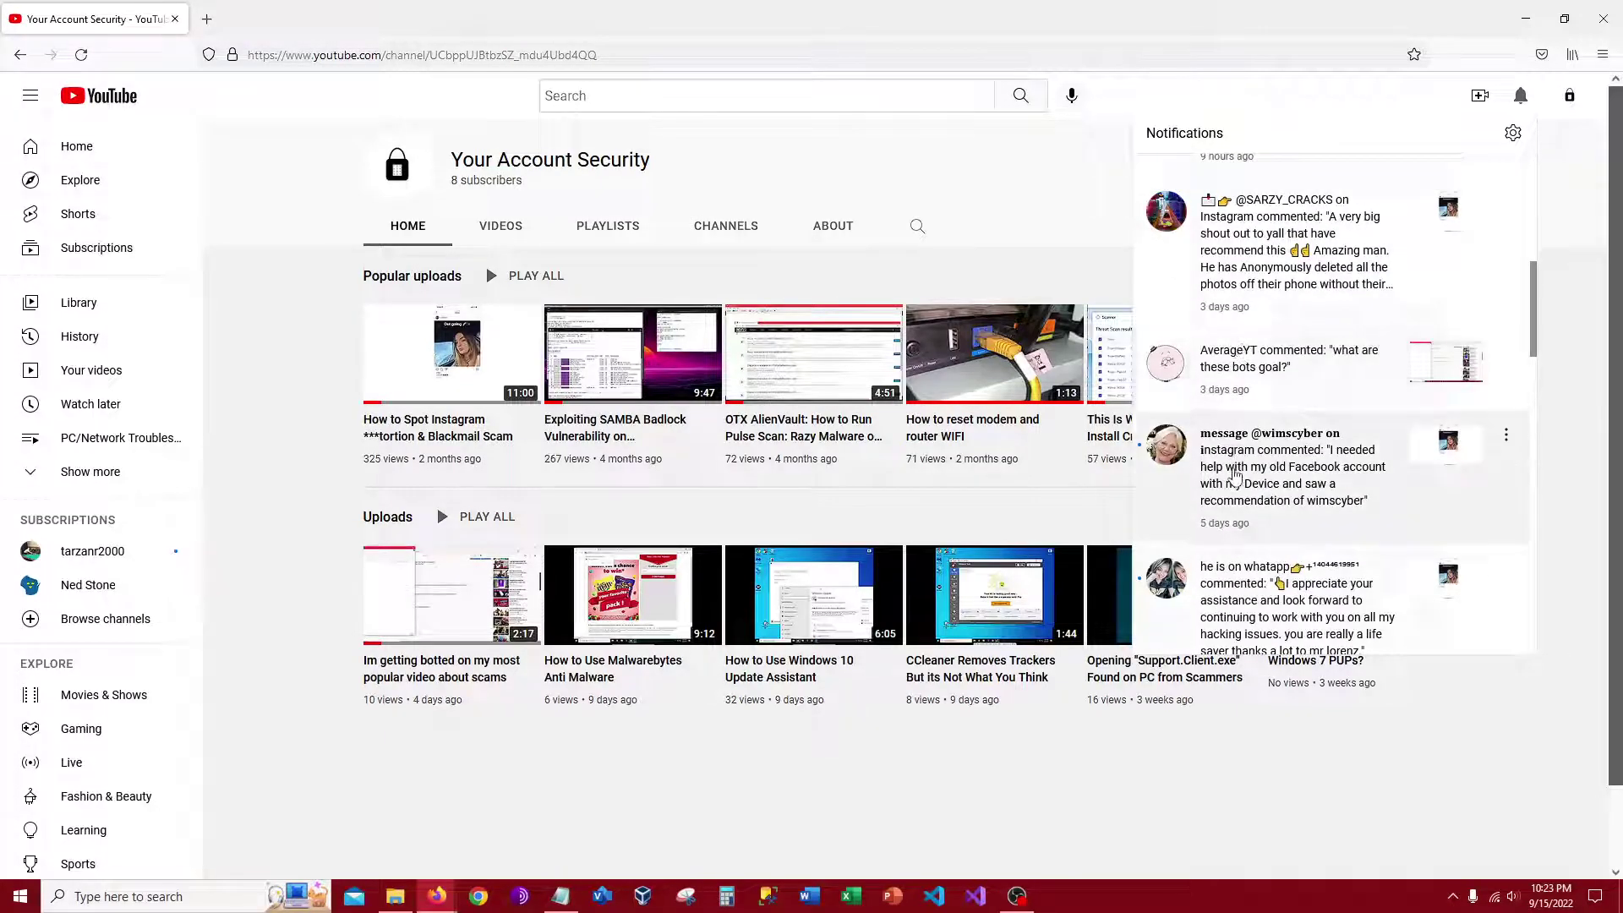
scroll(1246, 502, down, 3)
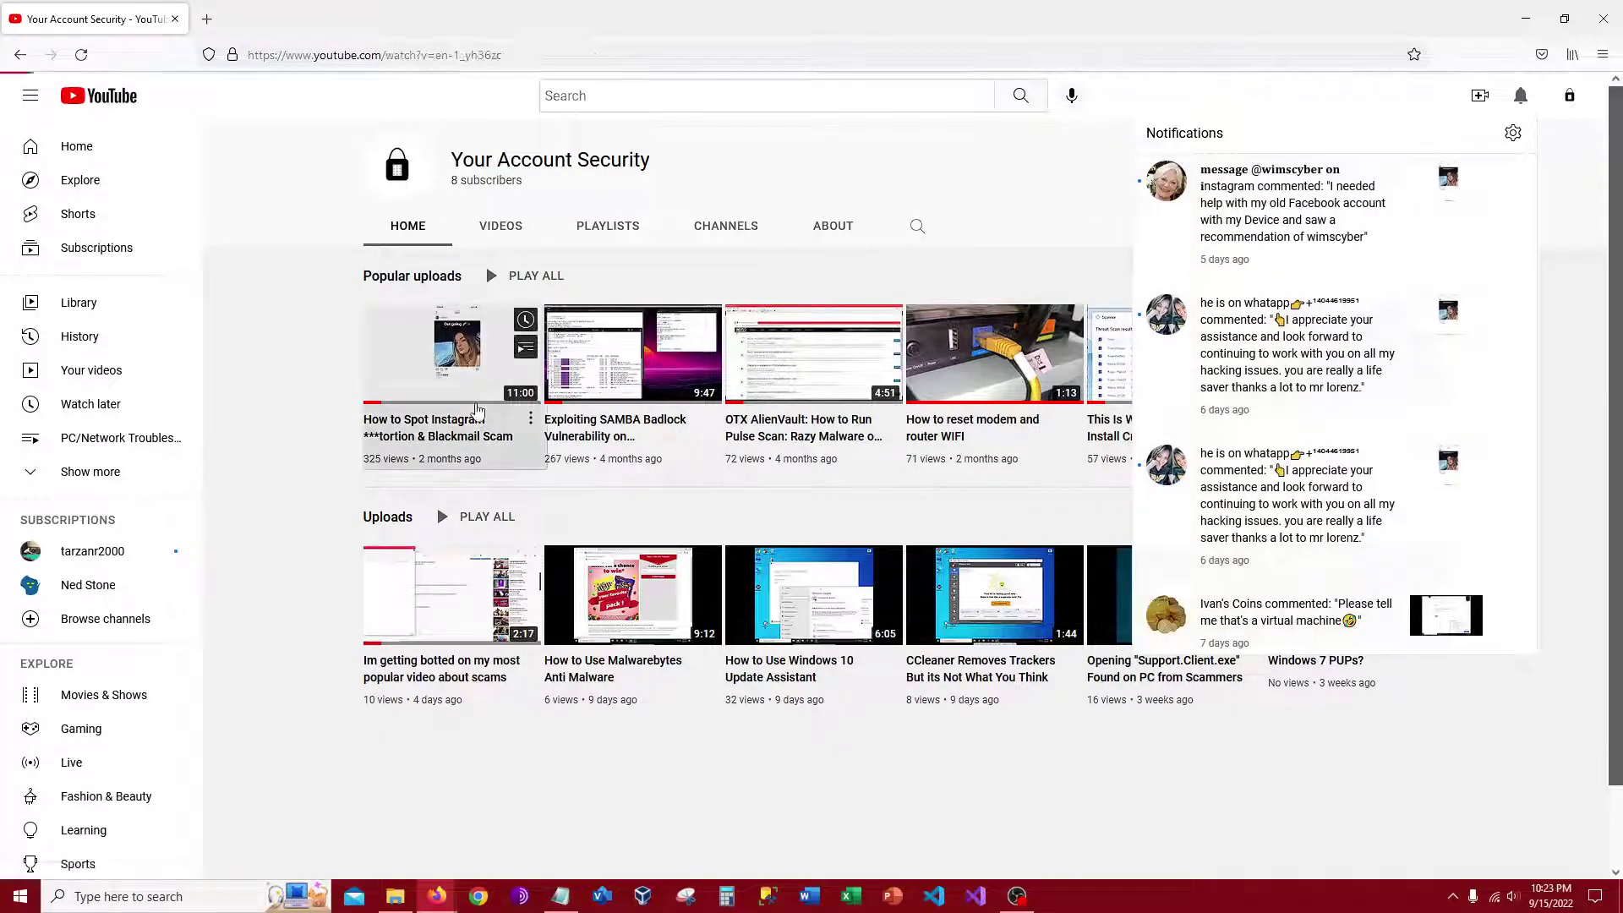
- Open the Instagram blackmail scam video and report the top bot comment as spam
click(480, 390)
scroll(364, 345, down, 10)
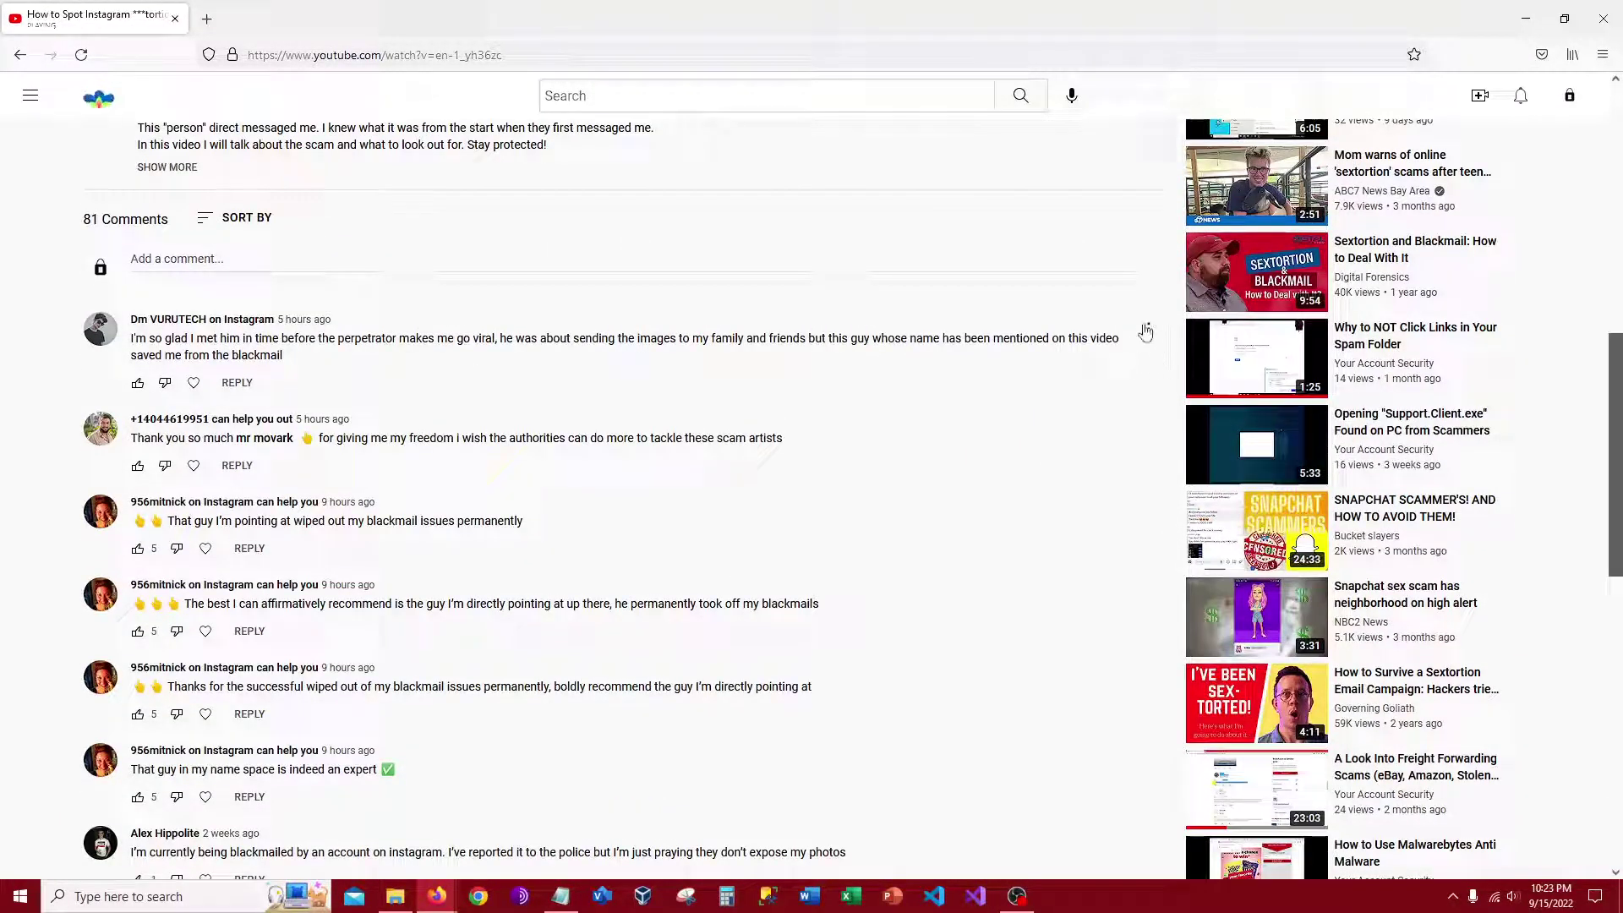
click(1148, 329)
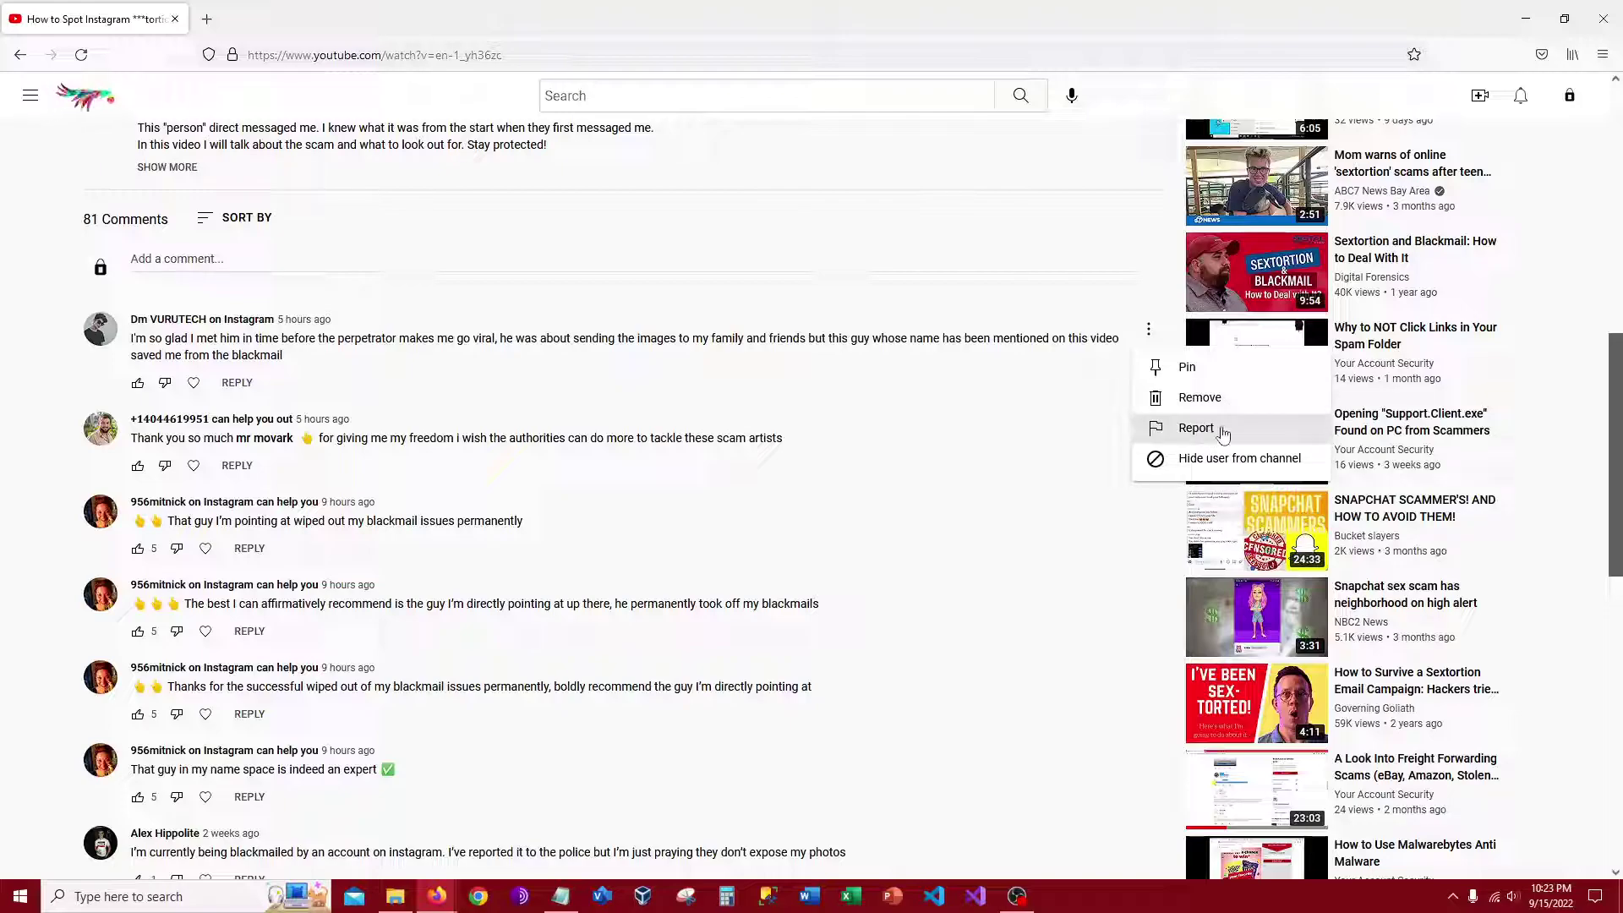
click(1183, 426)
click(691, 342)
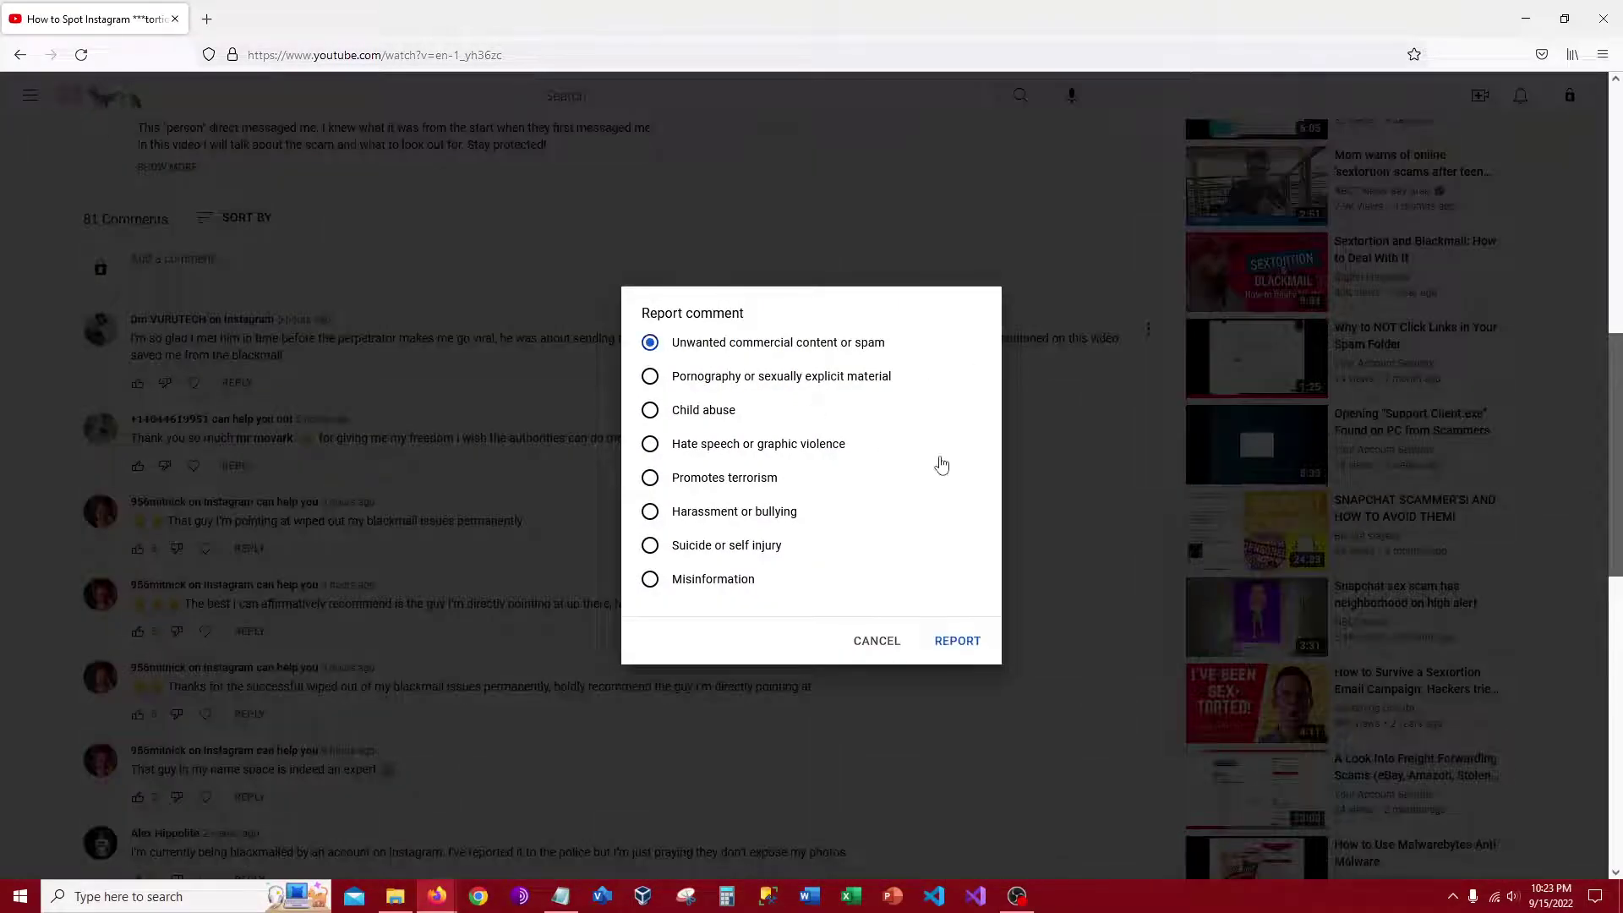
click(947, 639)
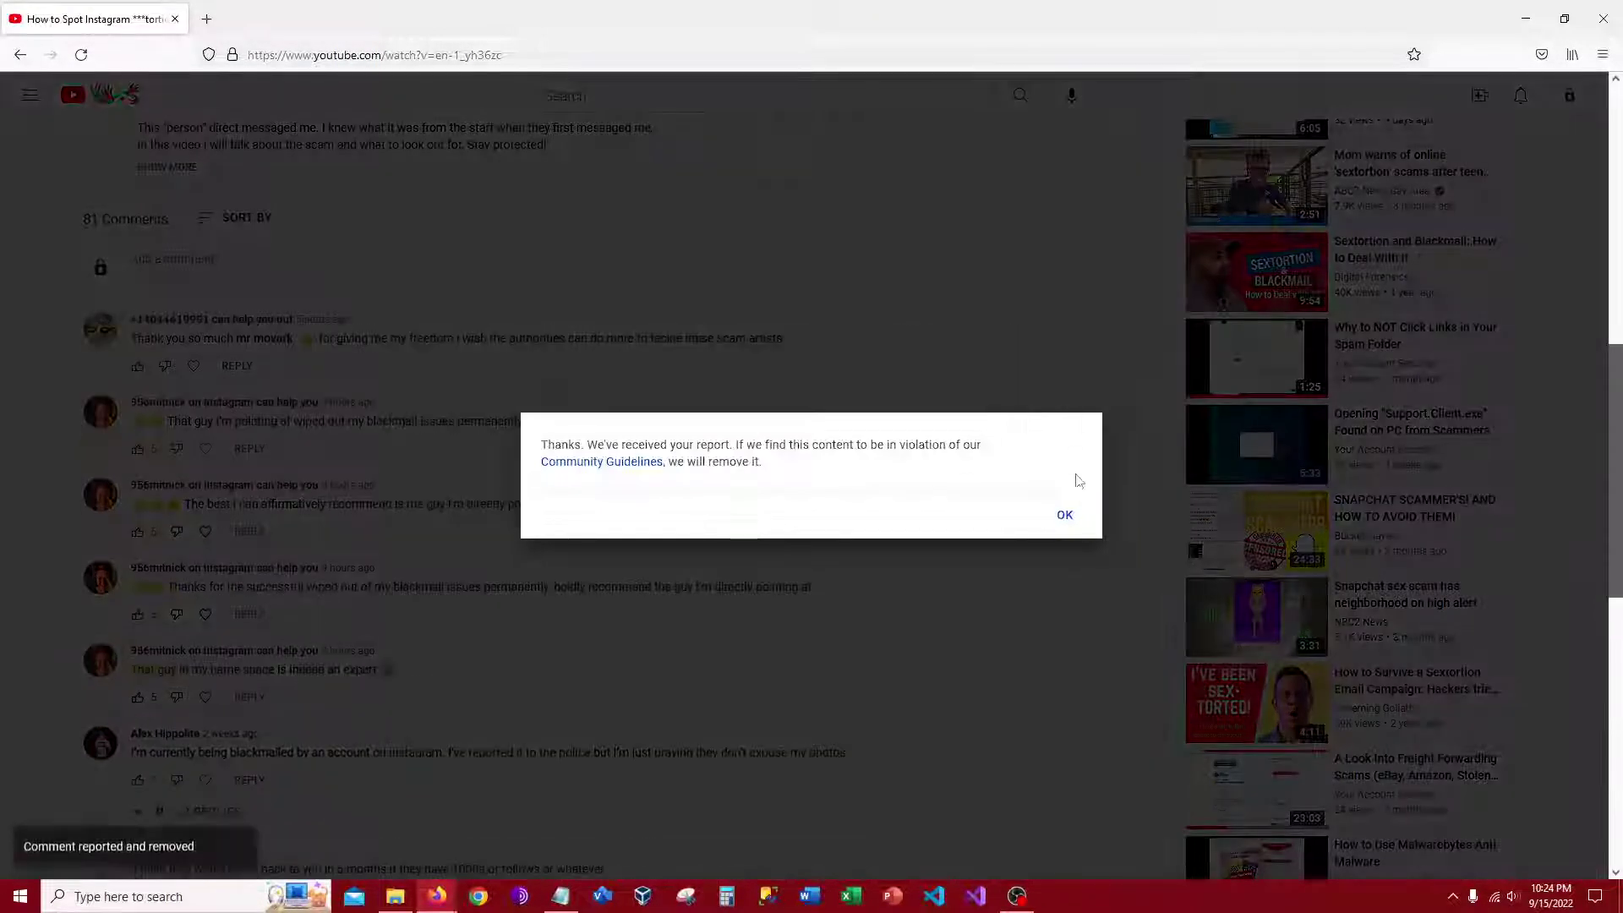
click(1061, 518)
- Report the next two bot comments as spam
click(1147, 329)
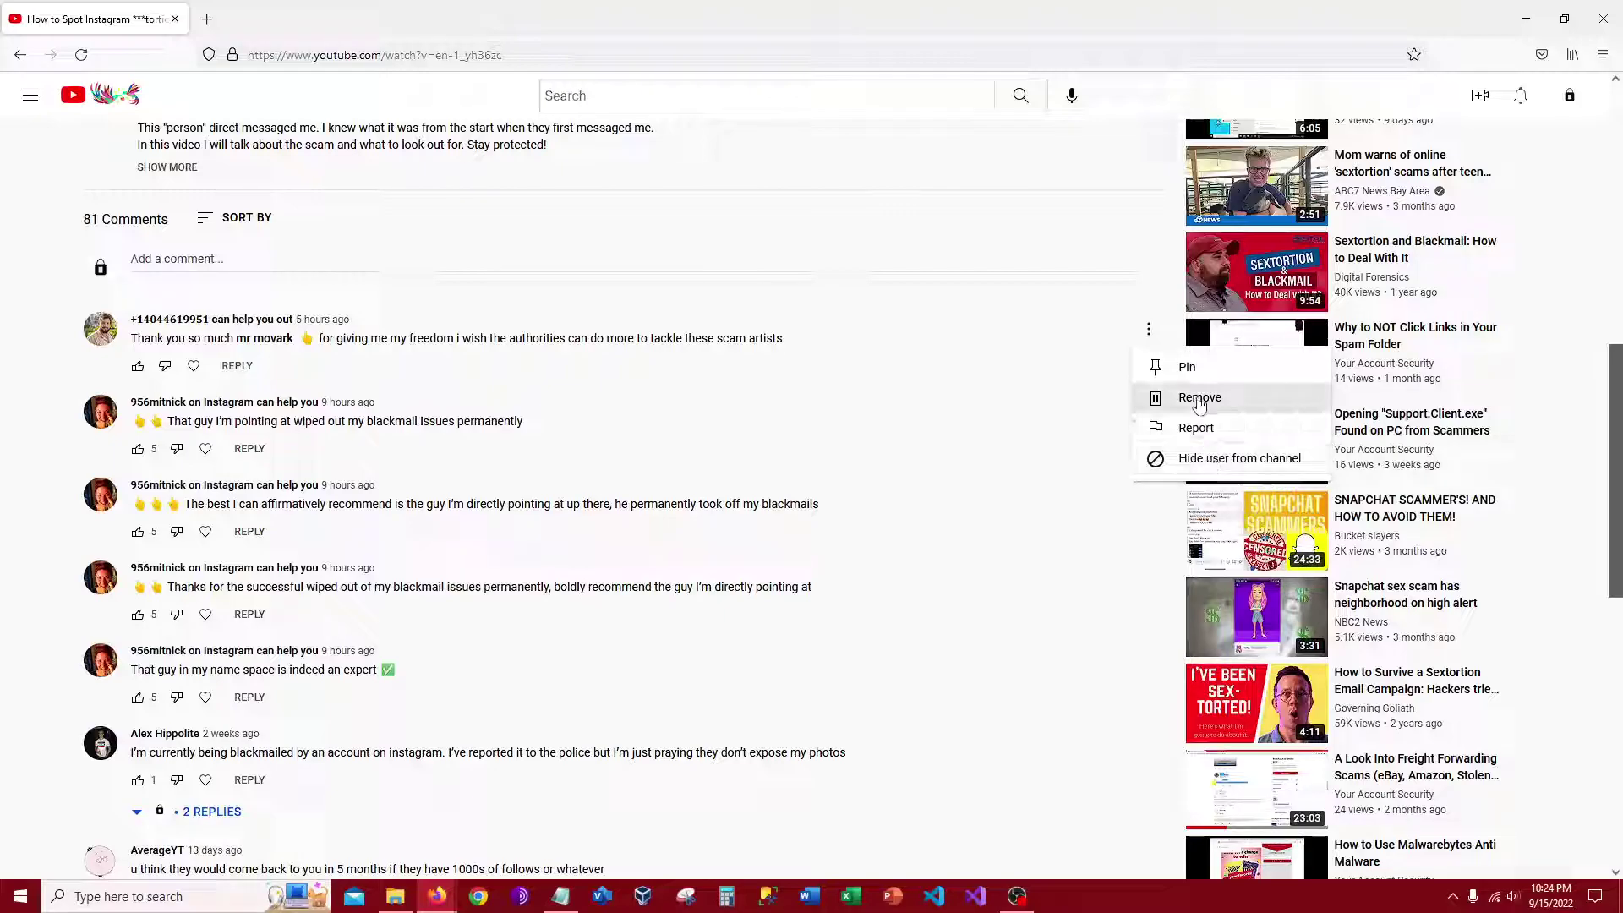
click(1195, 427)
click(780, 345)
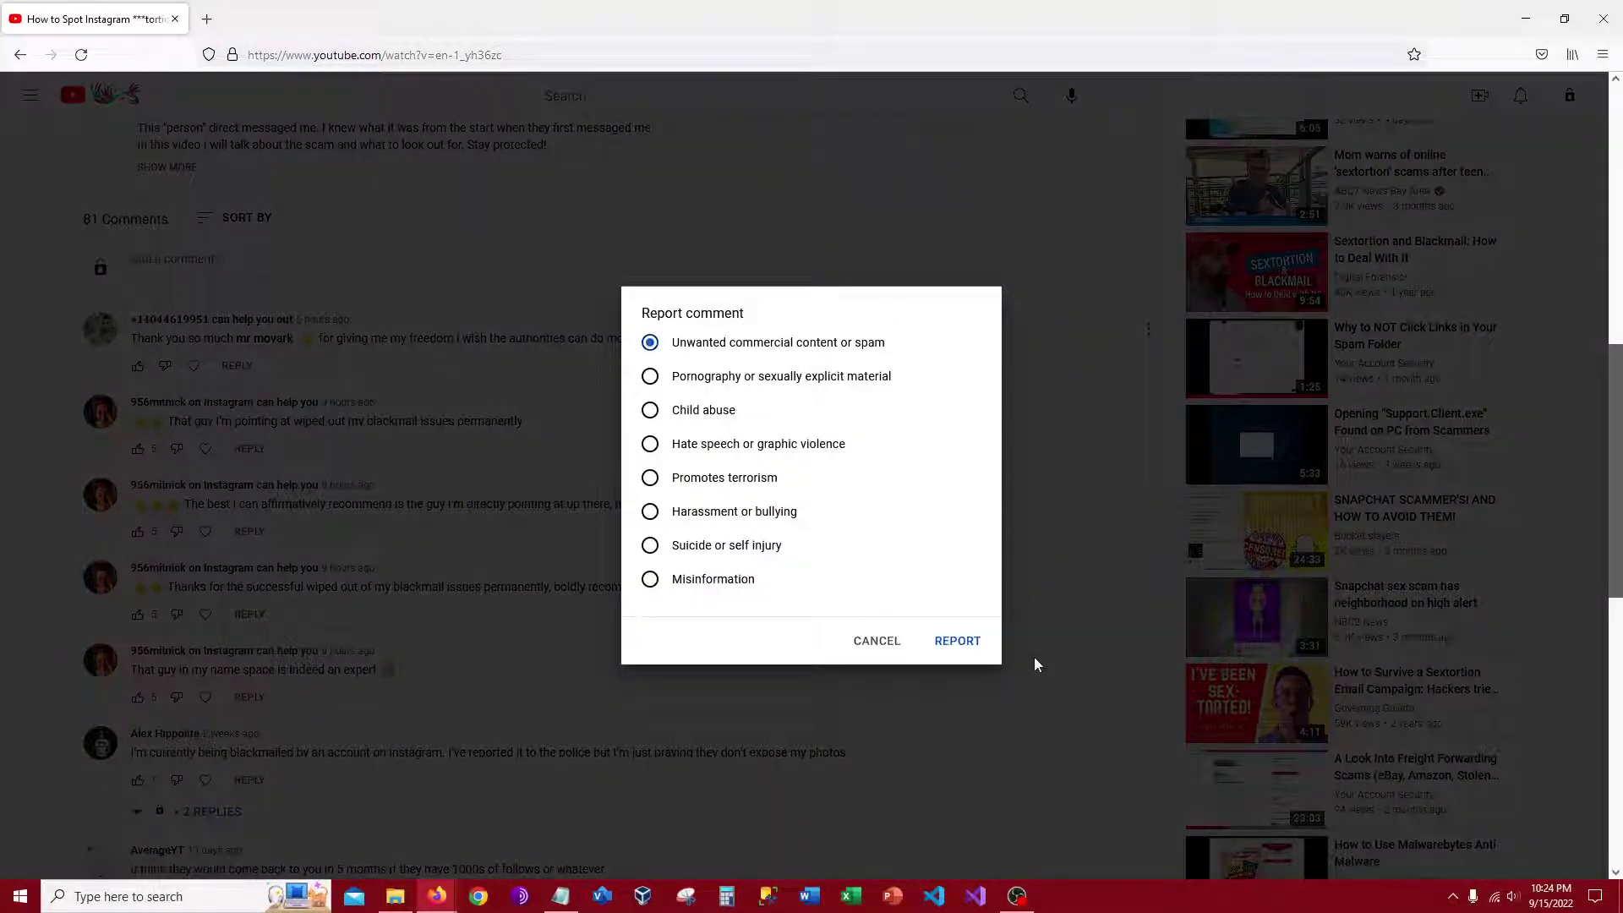
click(958, 642)
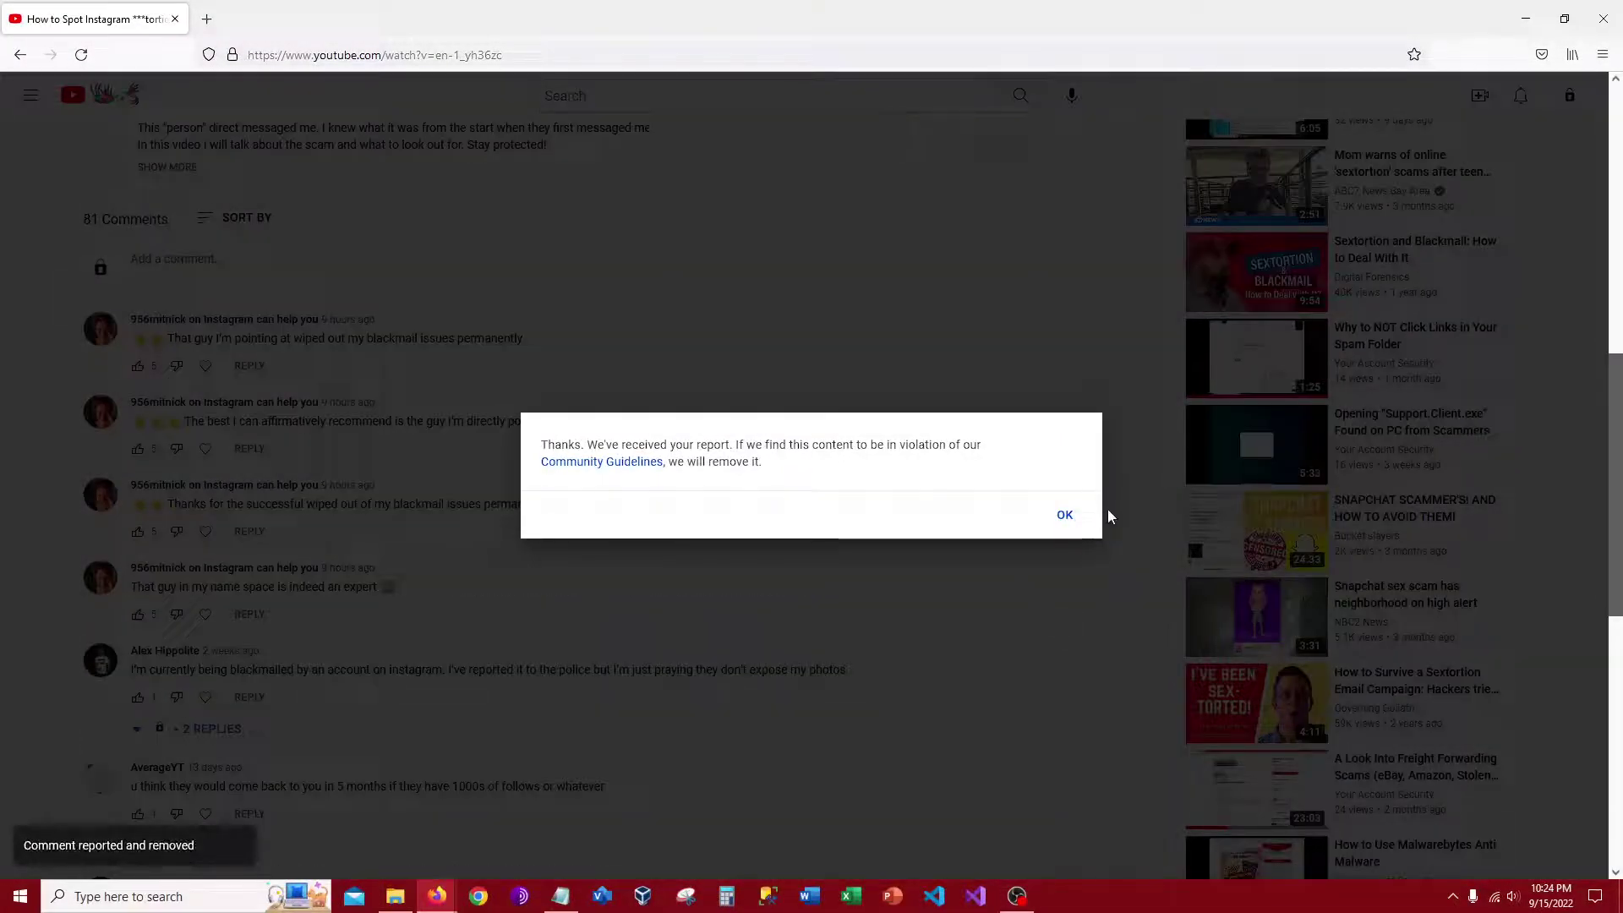
click(1065, 515)
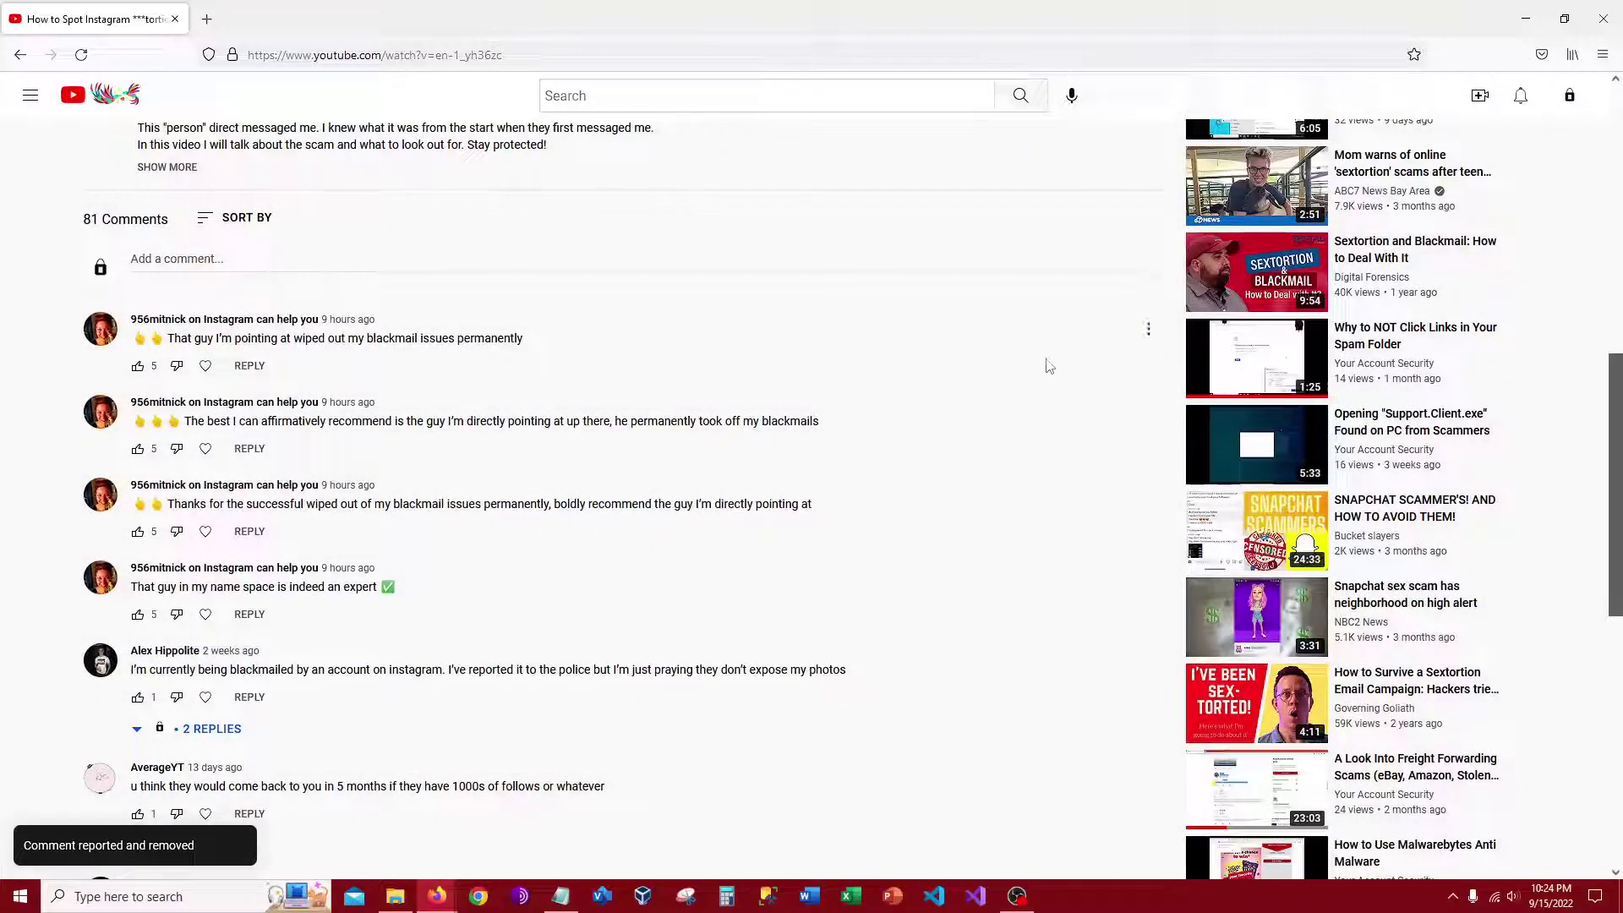
click(1148, 328)
click(1251, 455)
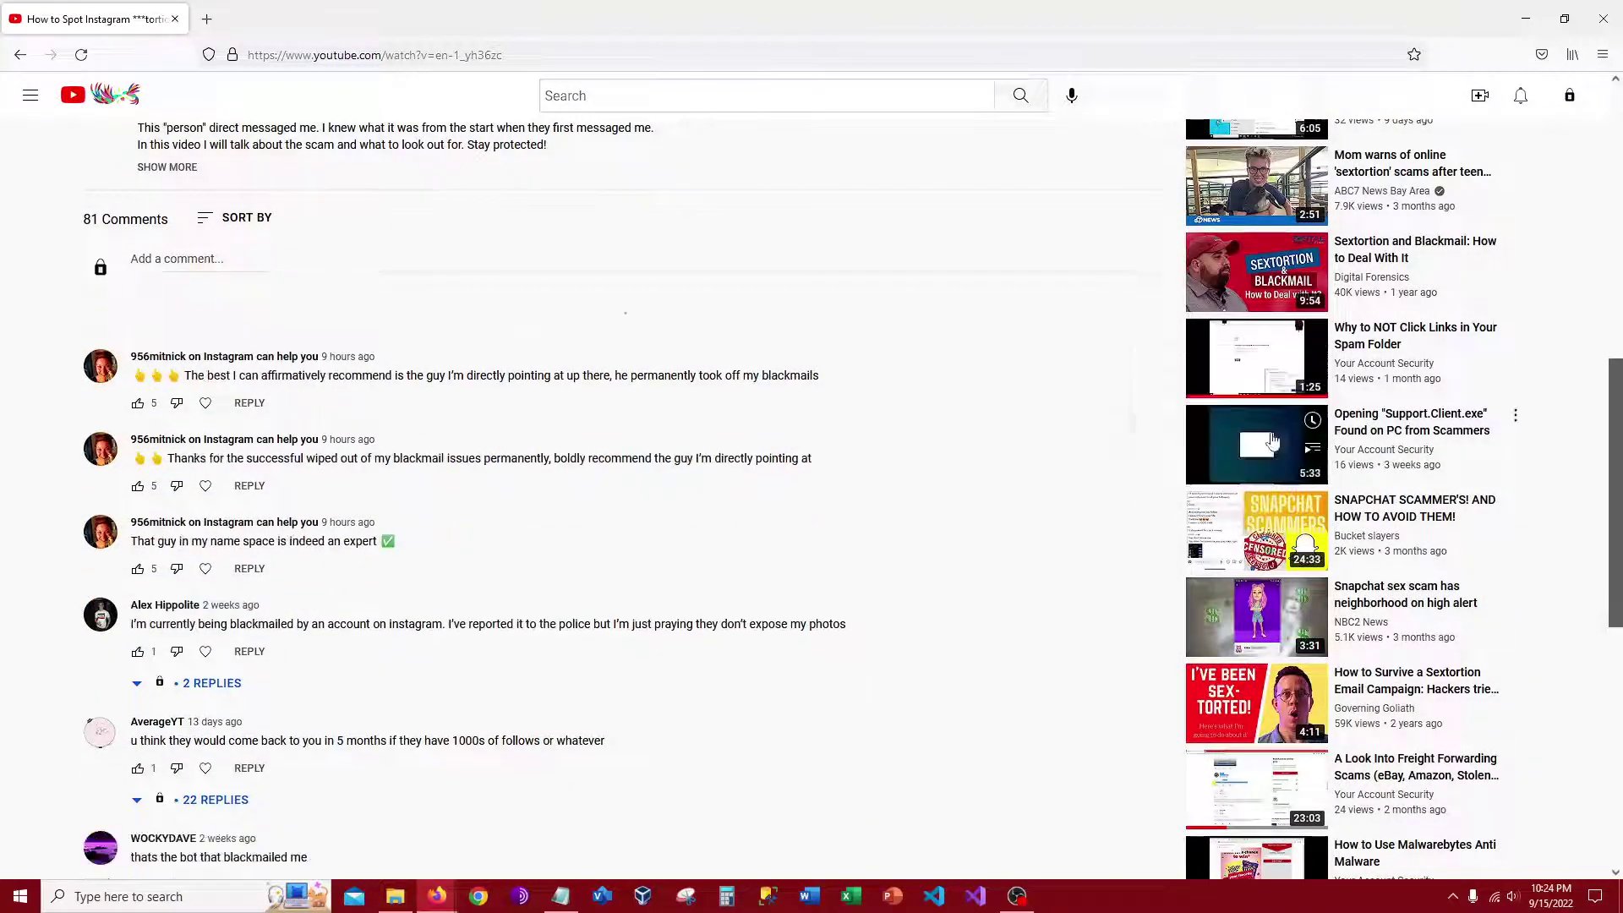
drag(743, 343, 764, 345)
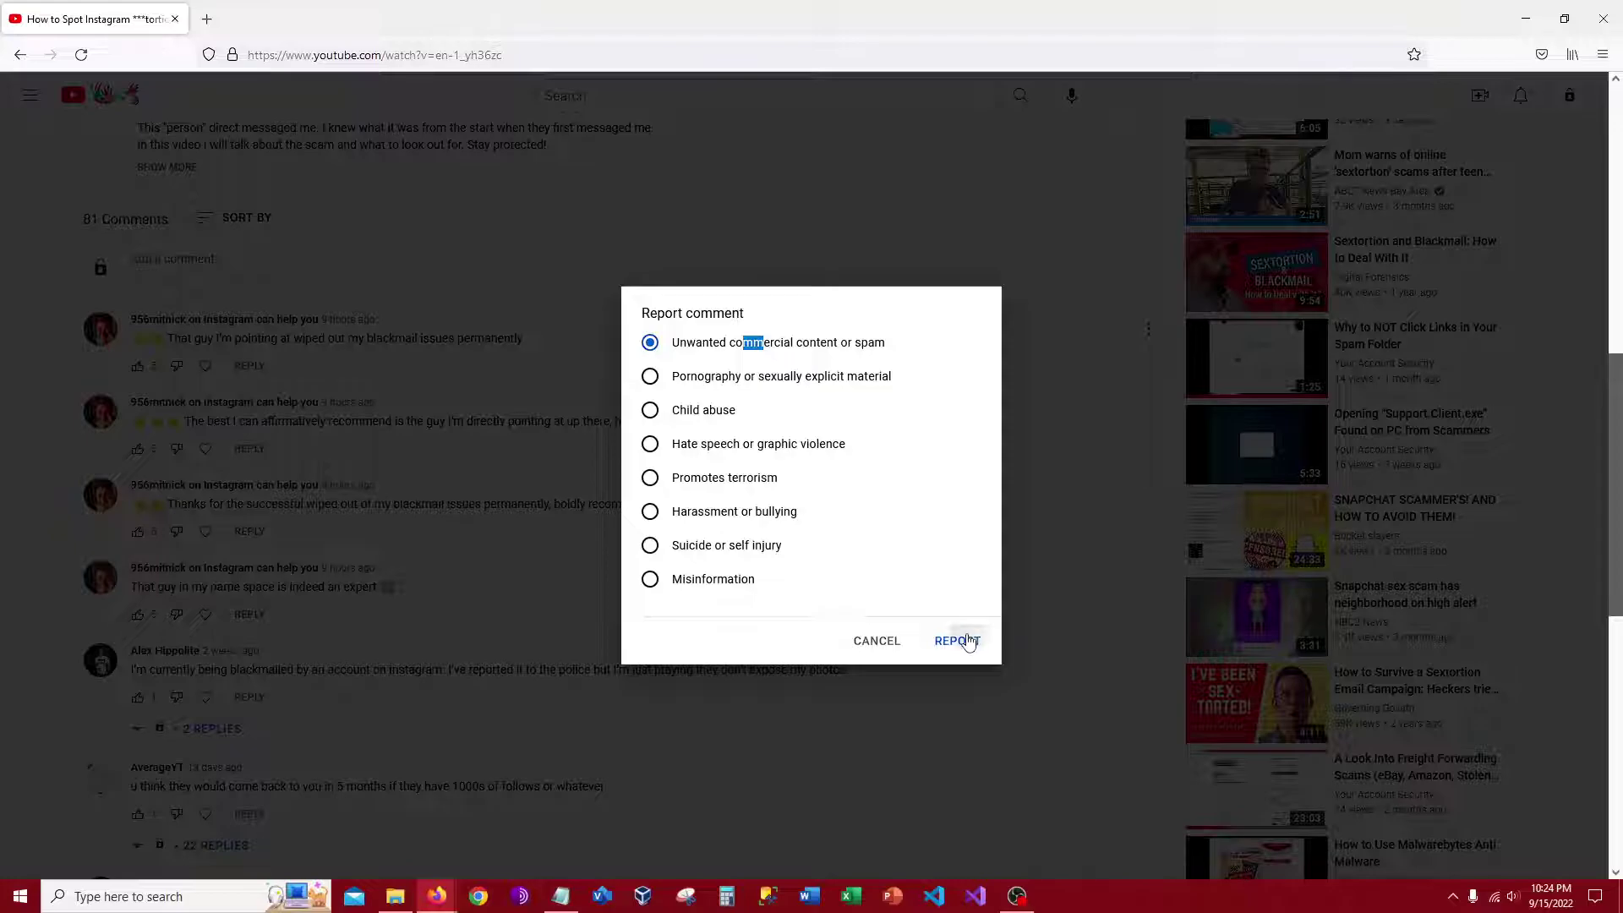
click(969, 643)
click(1065, 514)
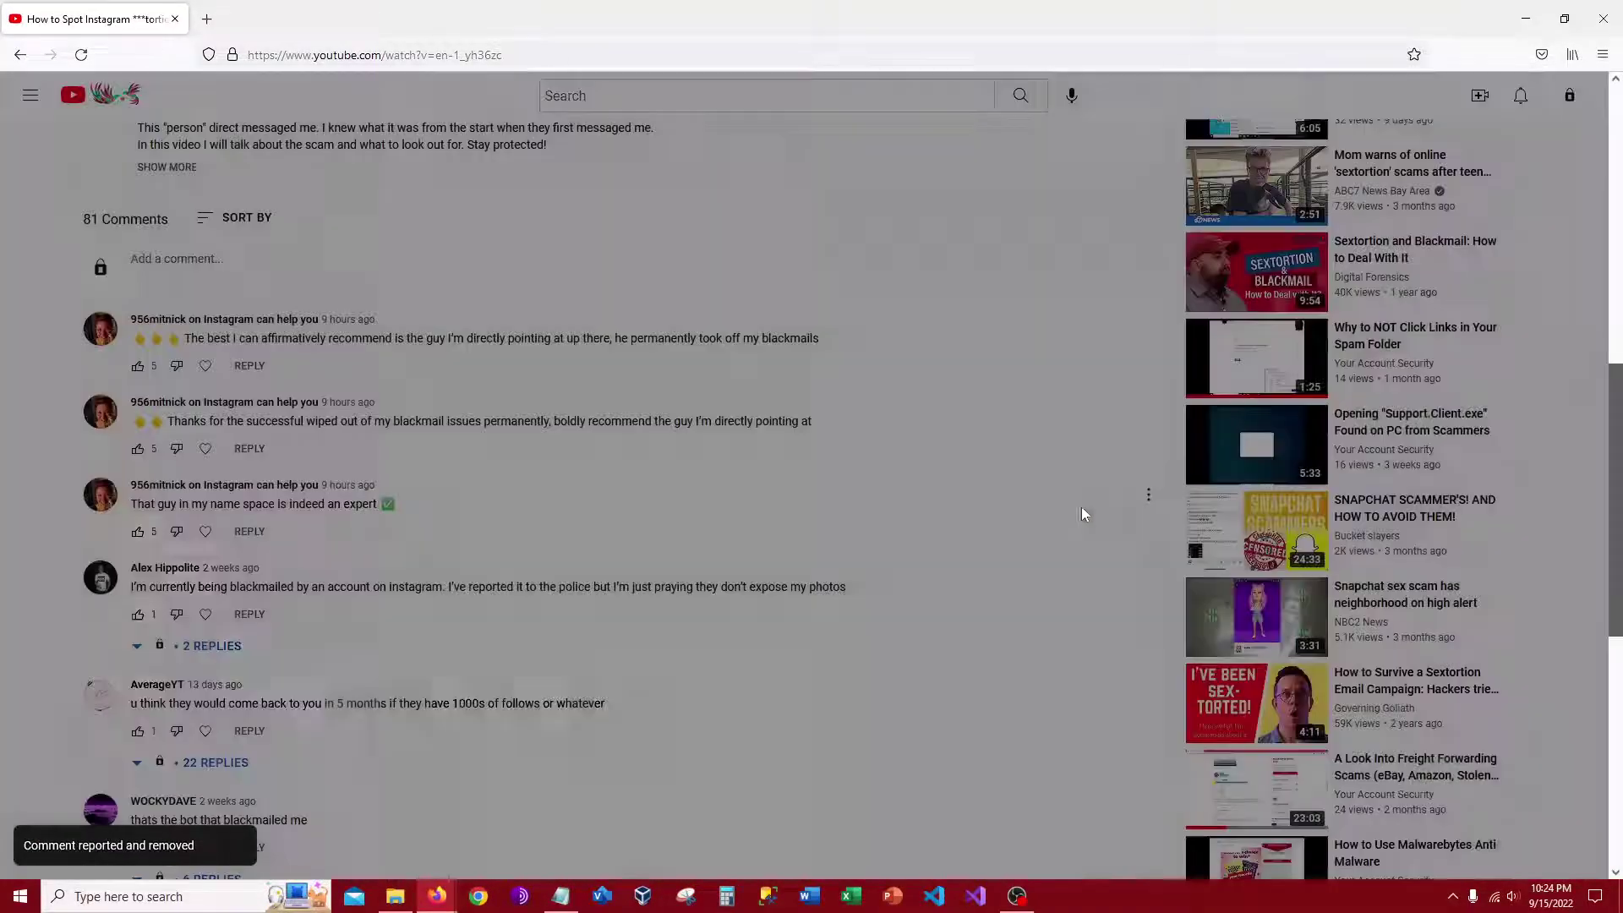
- Remove the top bot comment, then report the next one as spam
click(1147, 328)
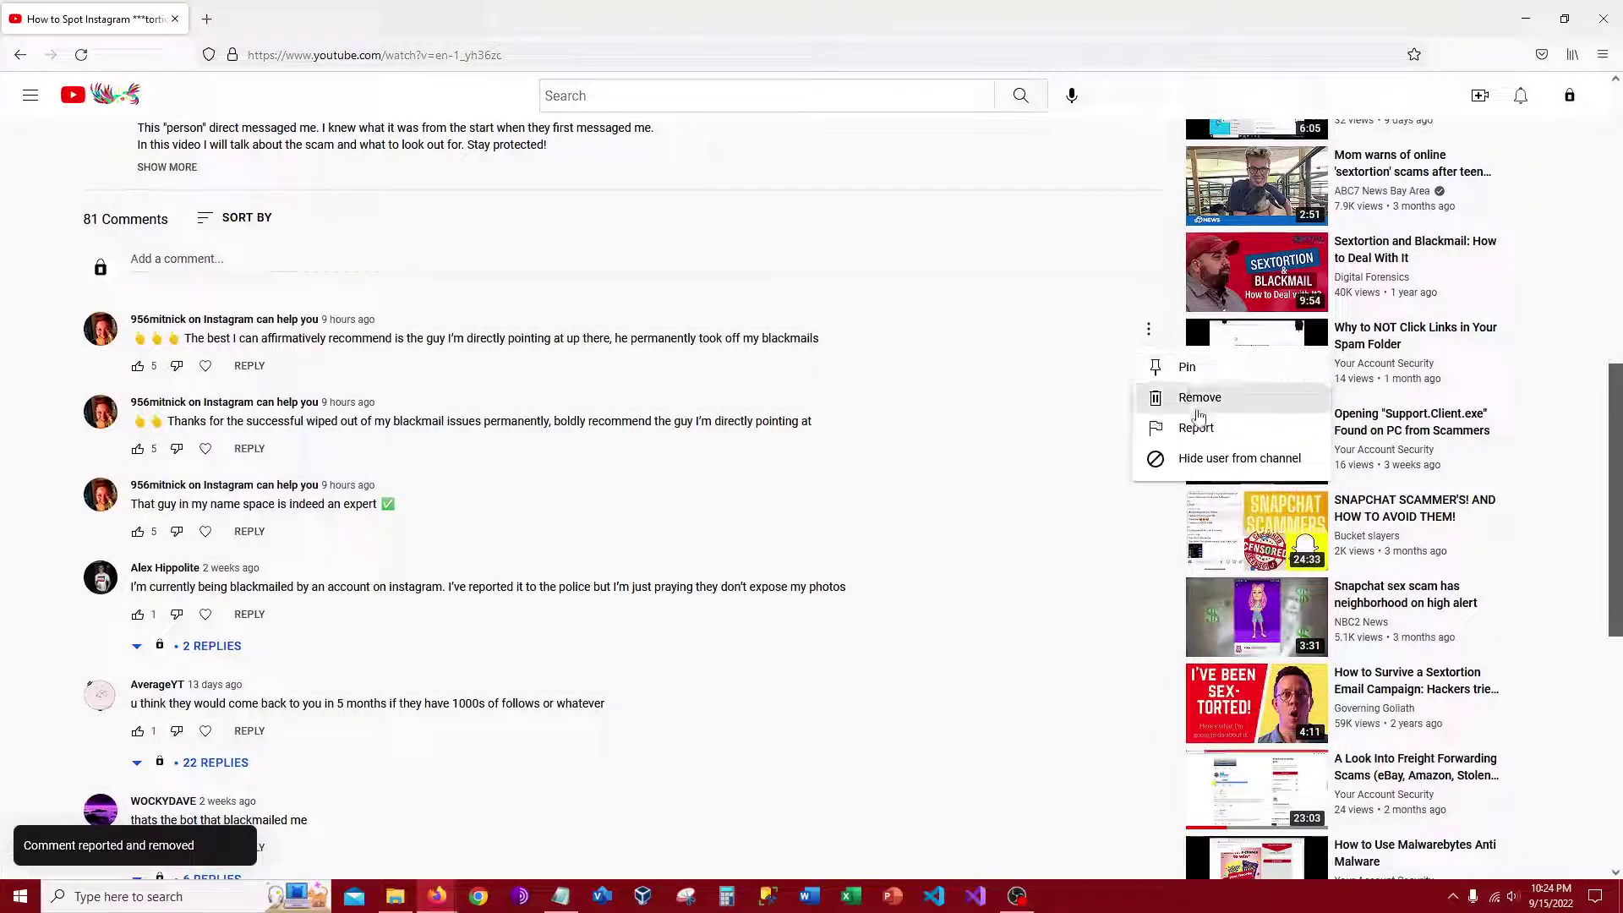
click(1198, 410)
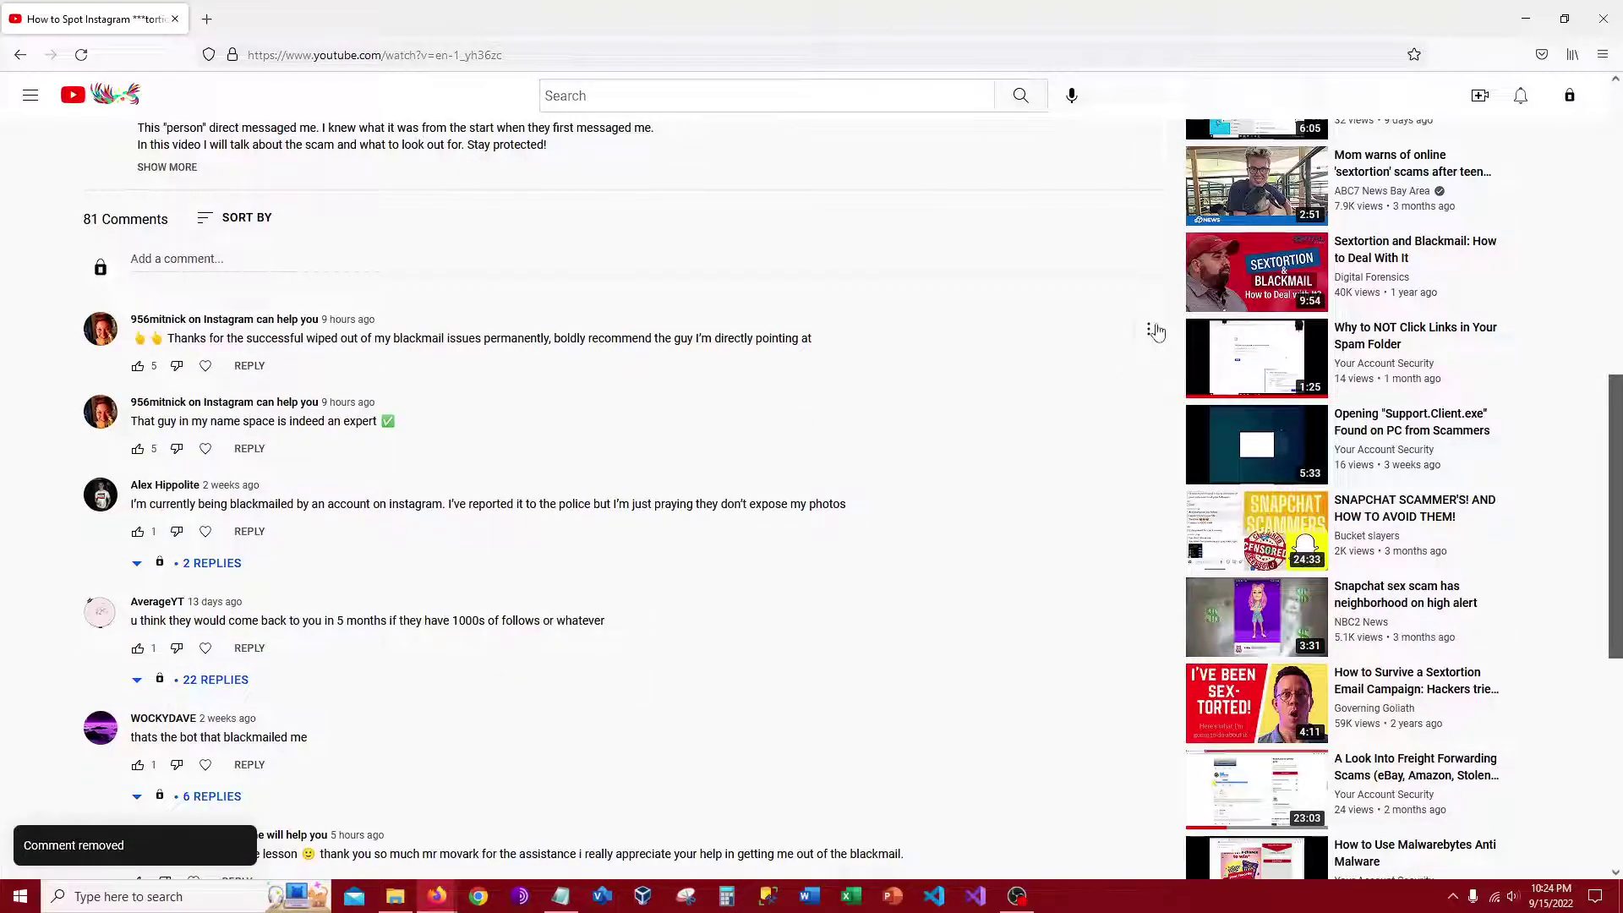
click(1150, 329)
click(1192, 428)
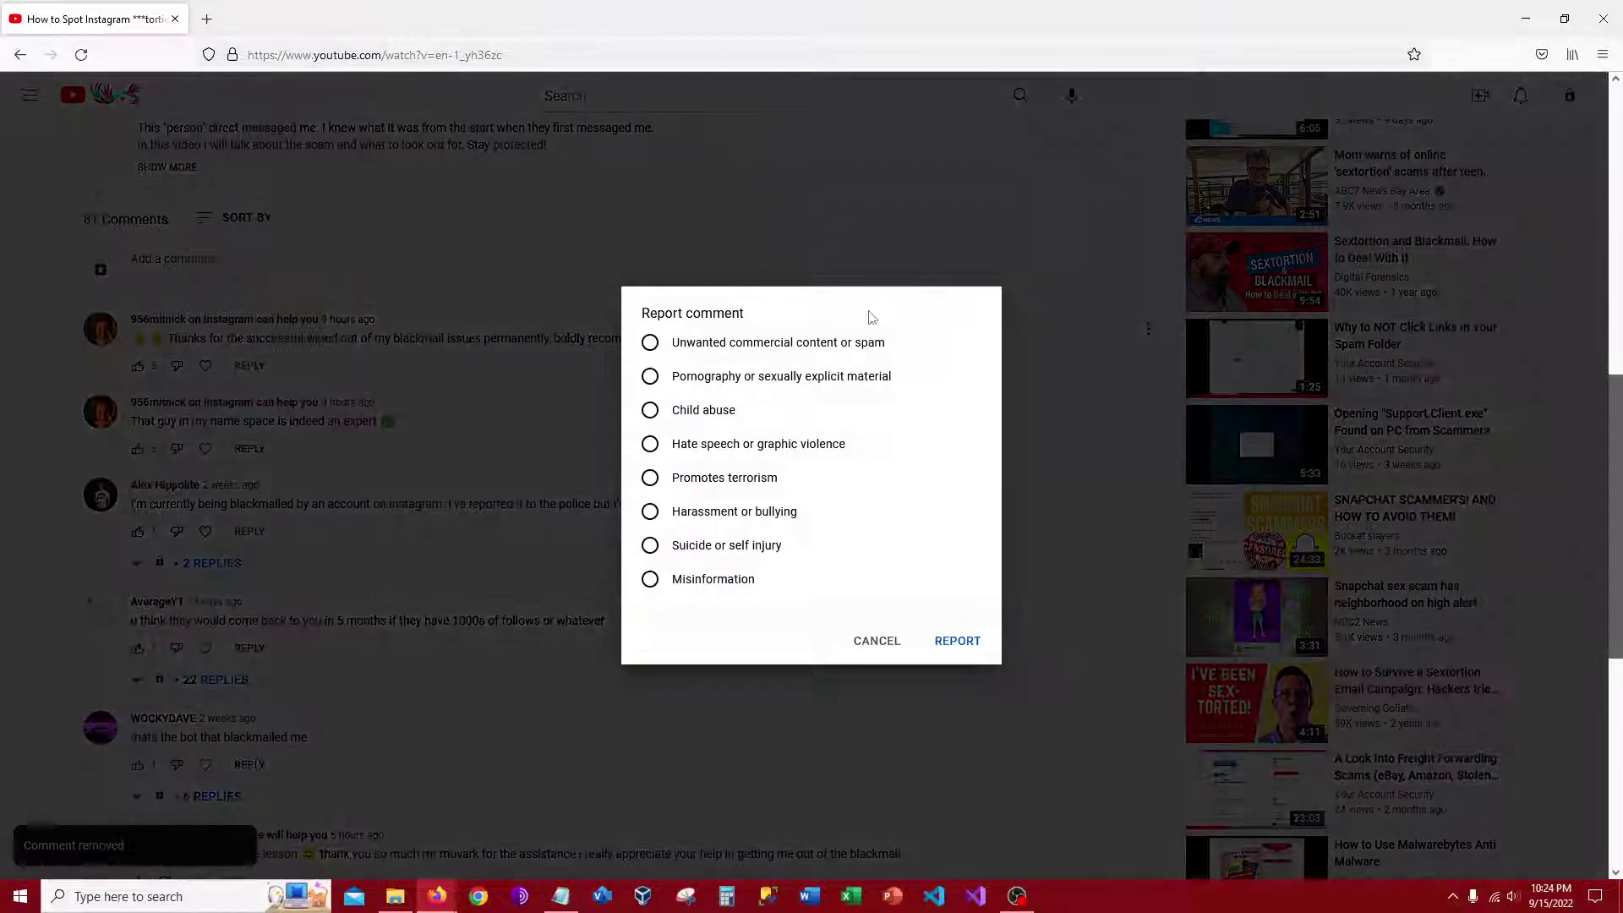
click(844, 344)
click(959, 643)
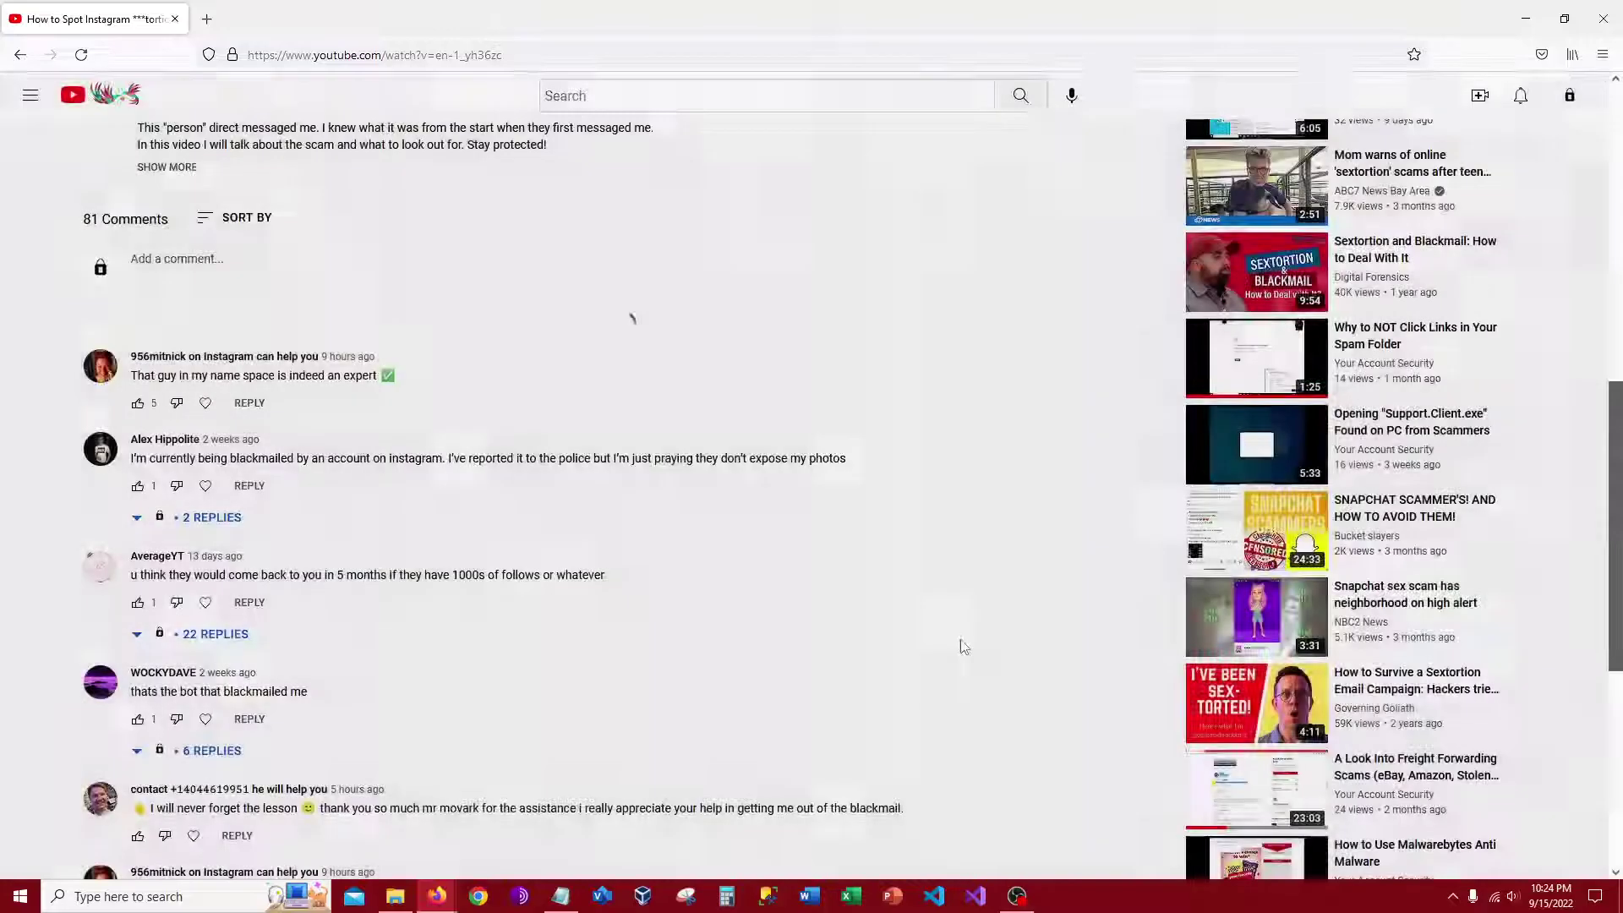
click(1062, 514)
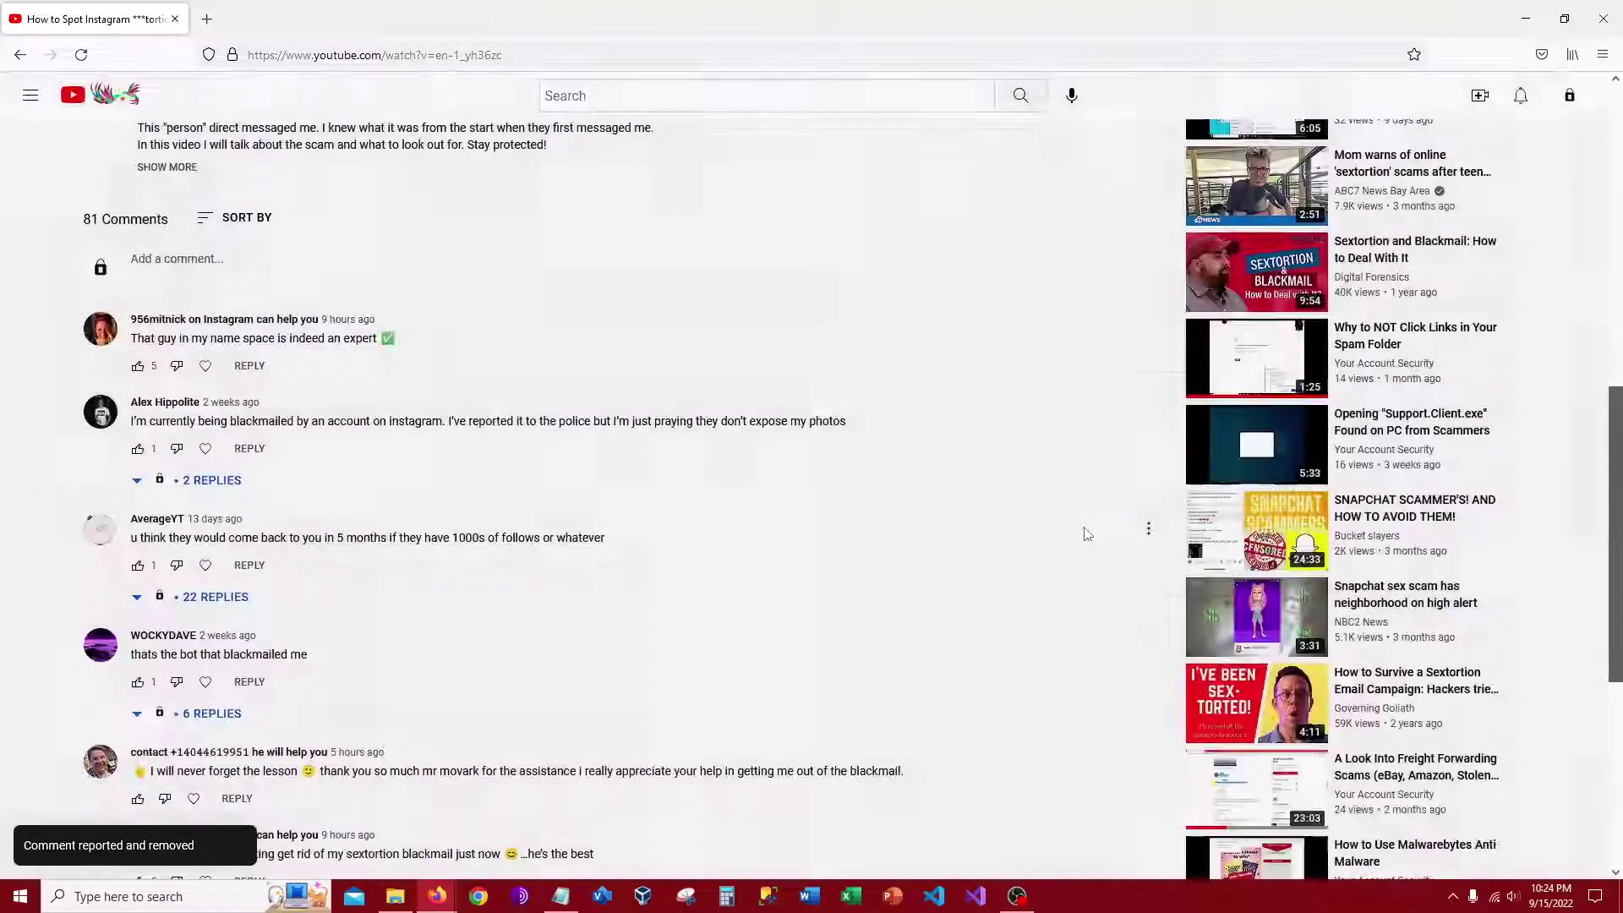
- Find the first remaining bot comment and report it as unwanted commercial spam
scroll(1065, 507, up, 3)
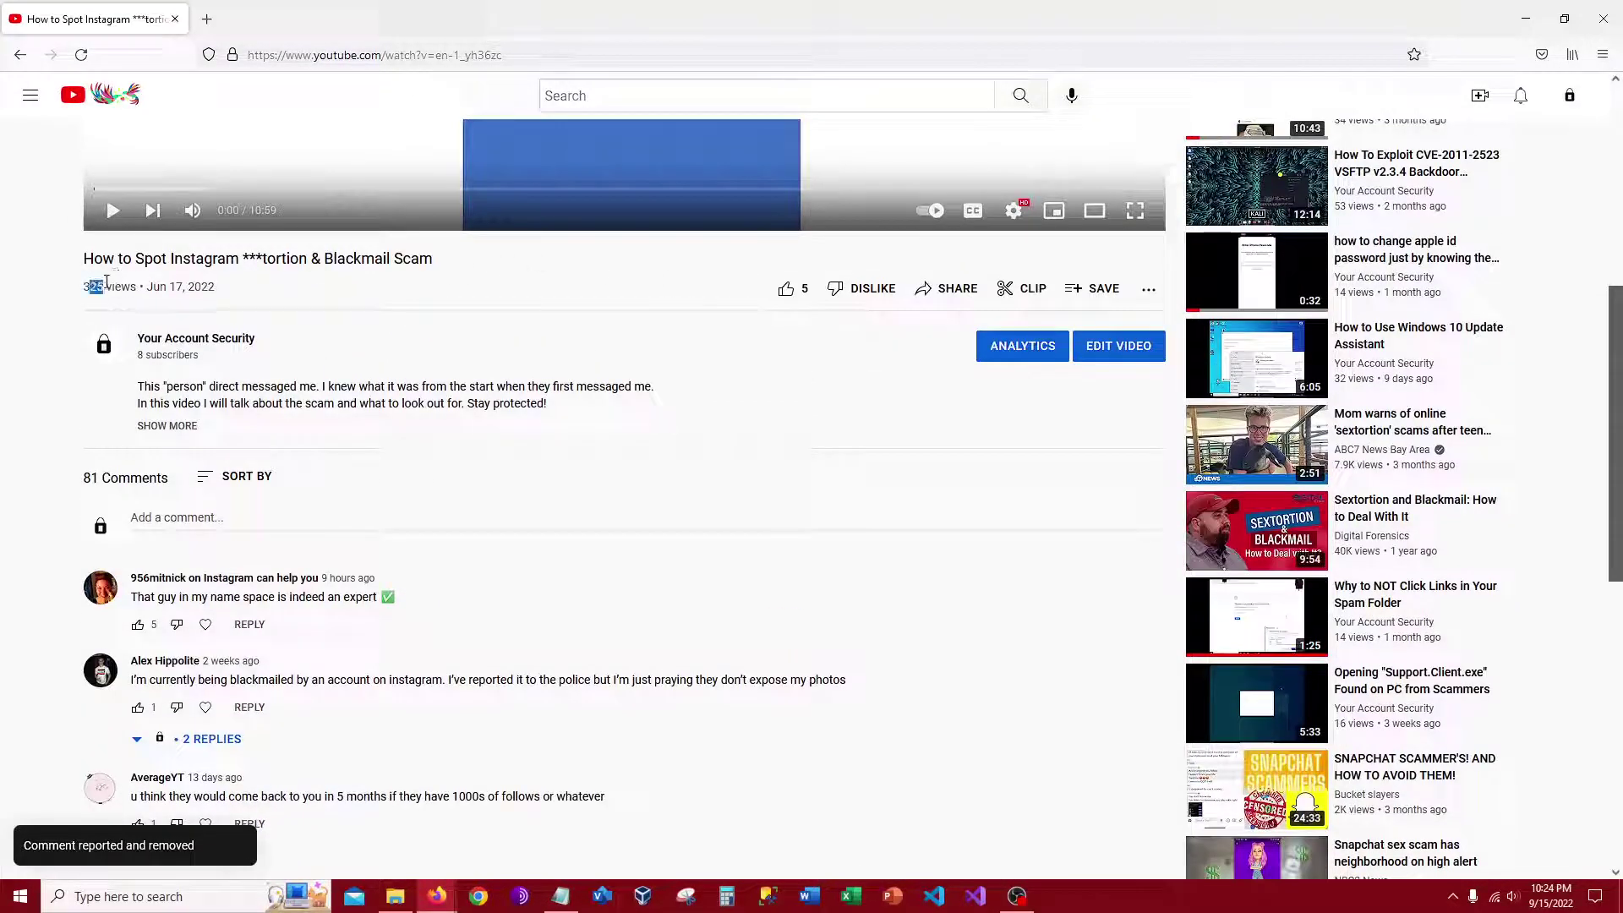
scroll(1003, 514, down, 2)
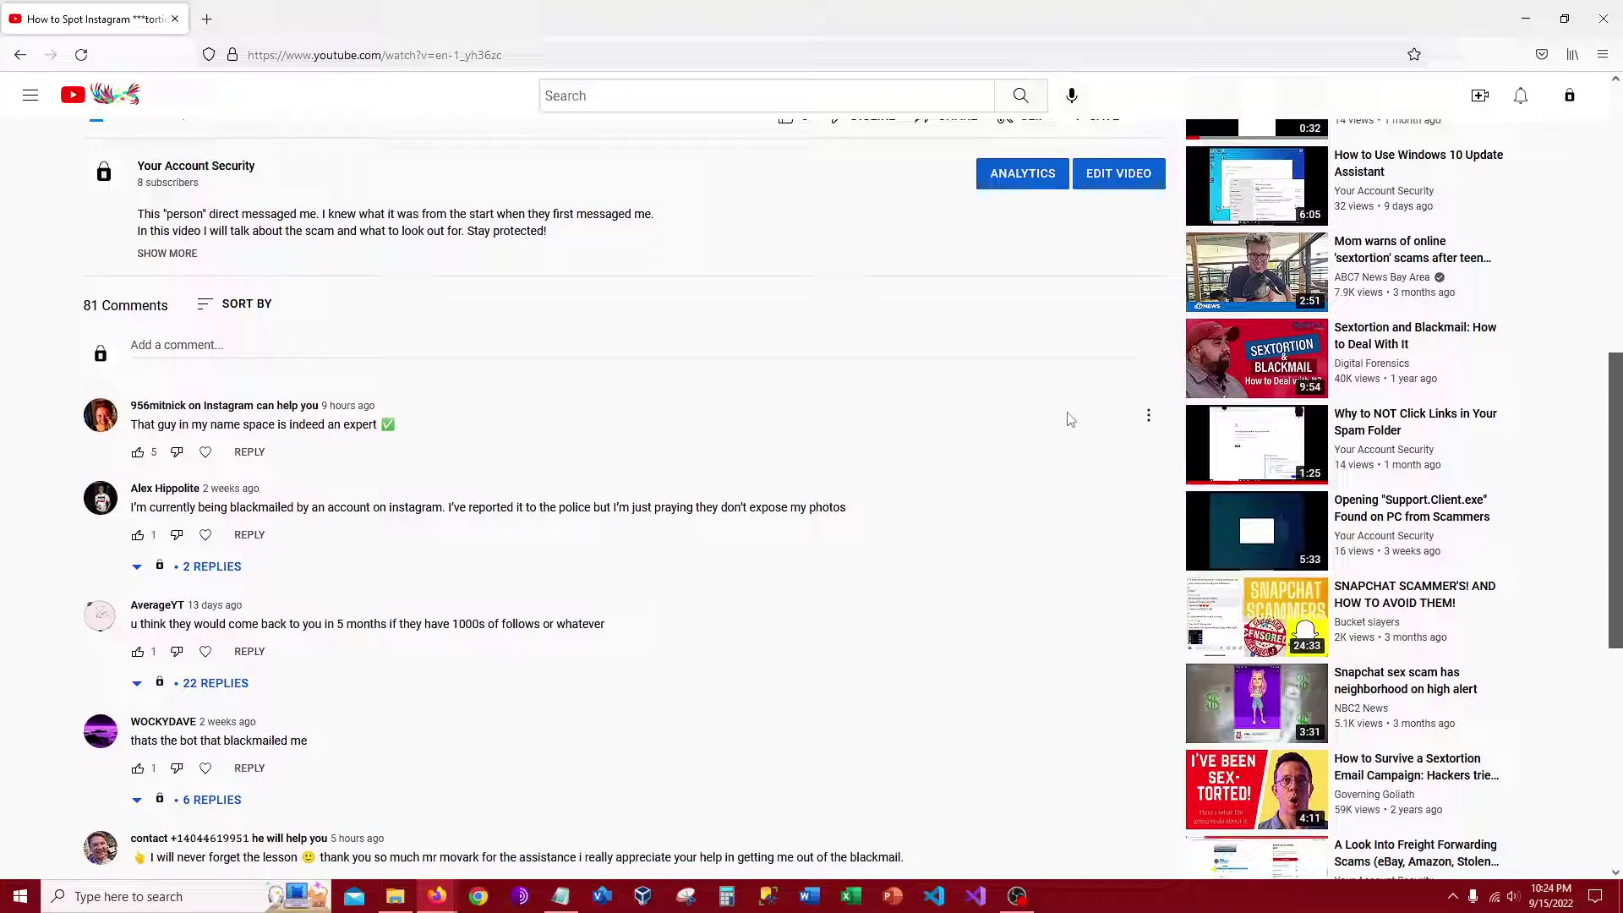
scroll(1014, 410, up, 1)
drag(188, 201, 132, 201)
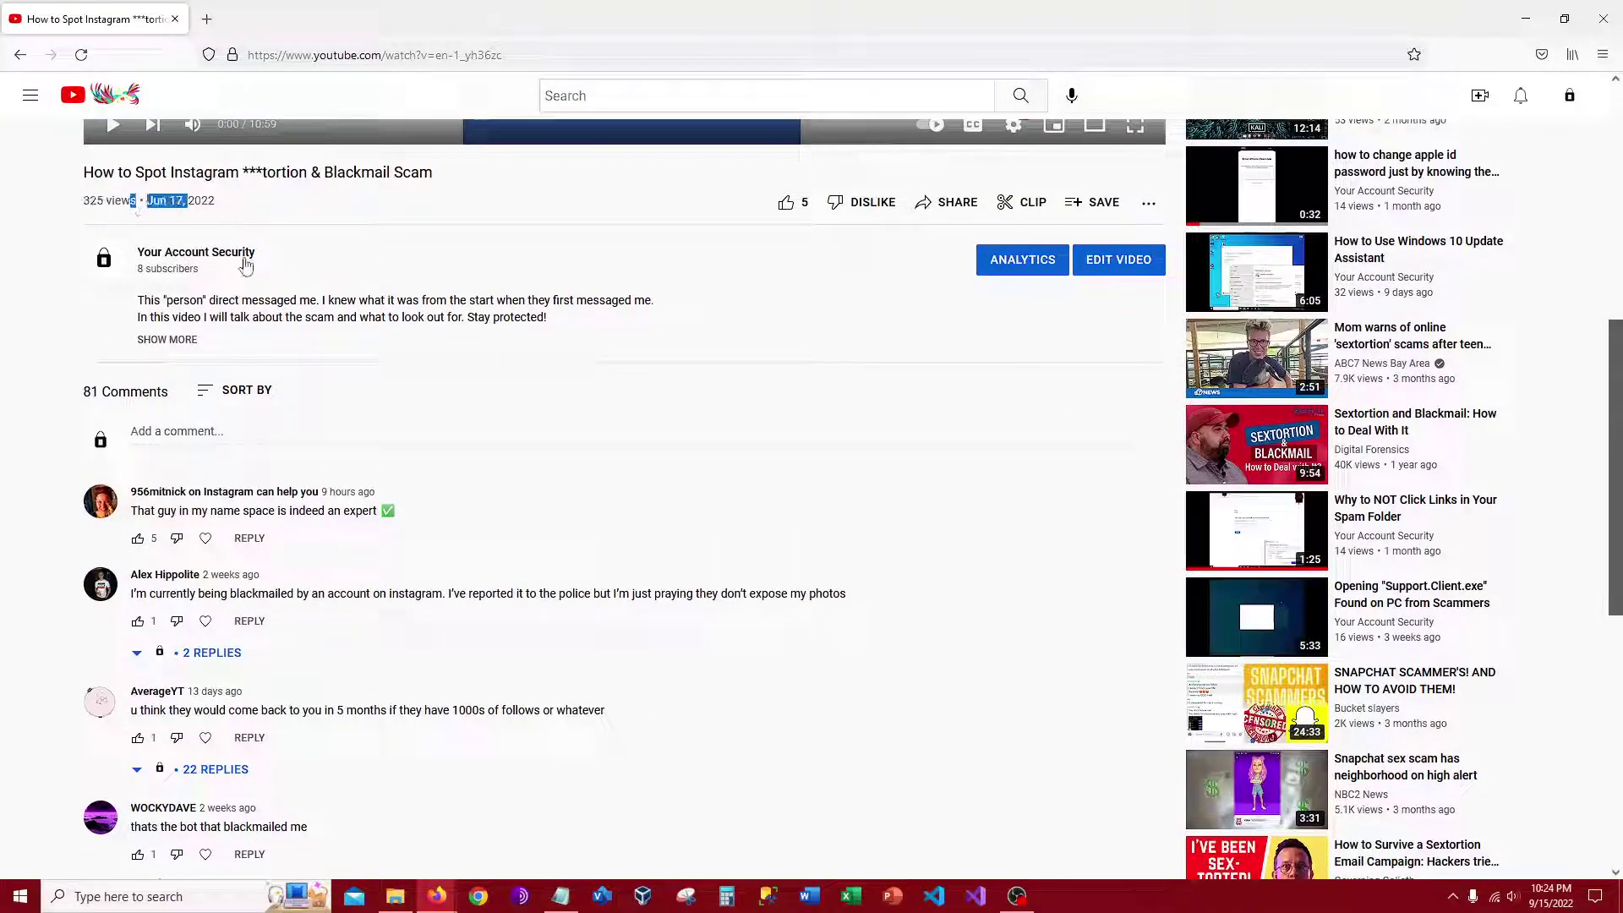
scroll(598, 460, down, 1)
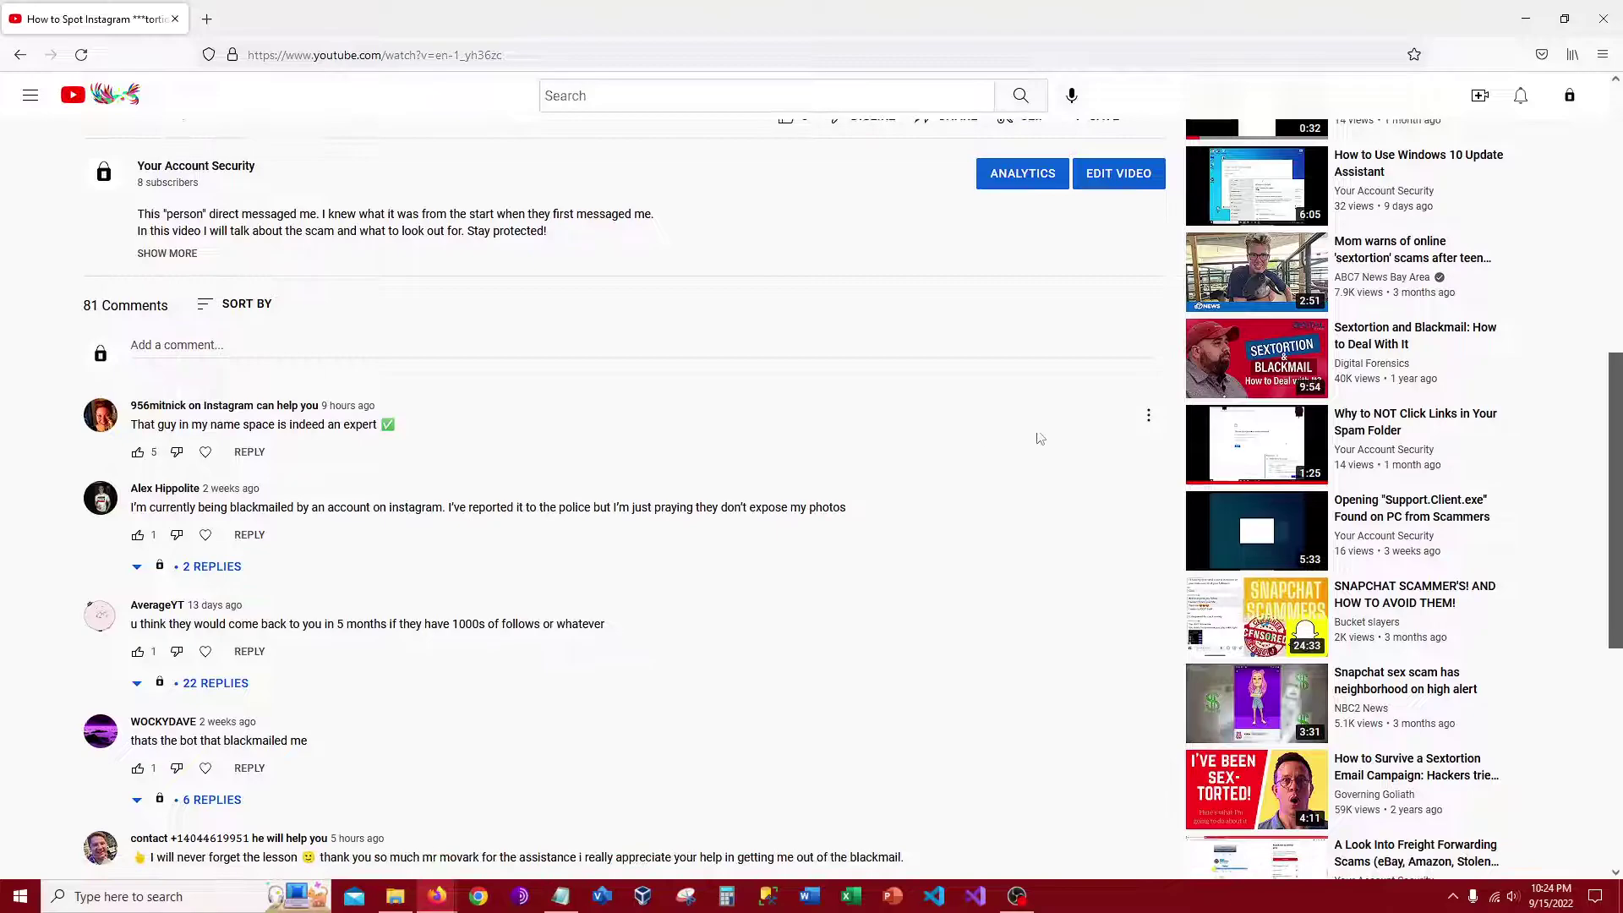
click(1148, 418)
click(763, 391)
scroll(756, 385, up, 1)
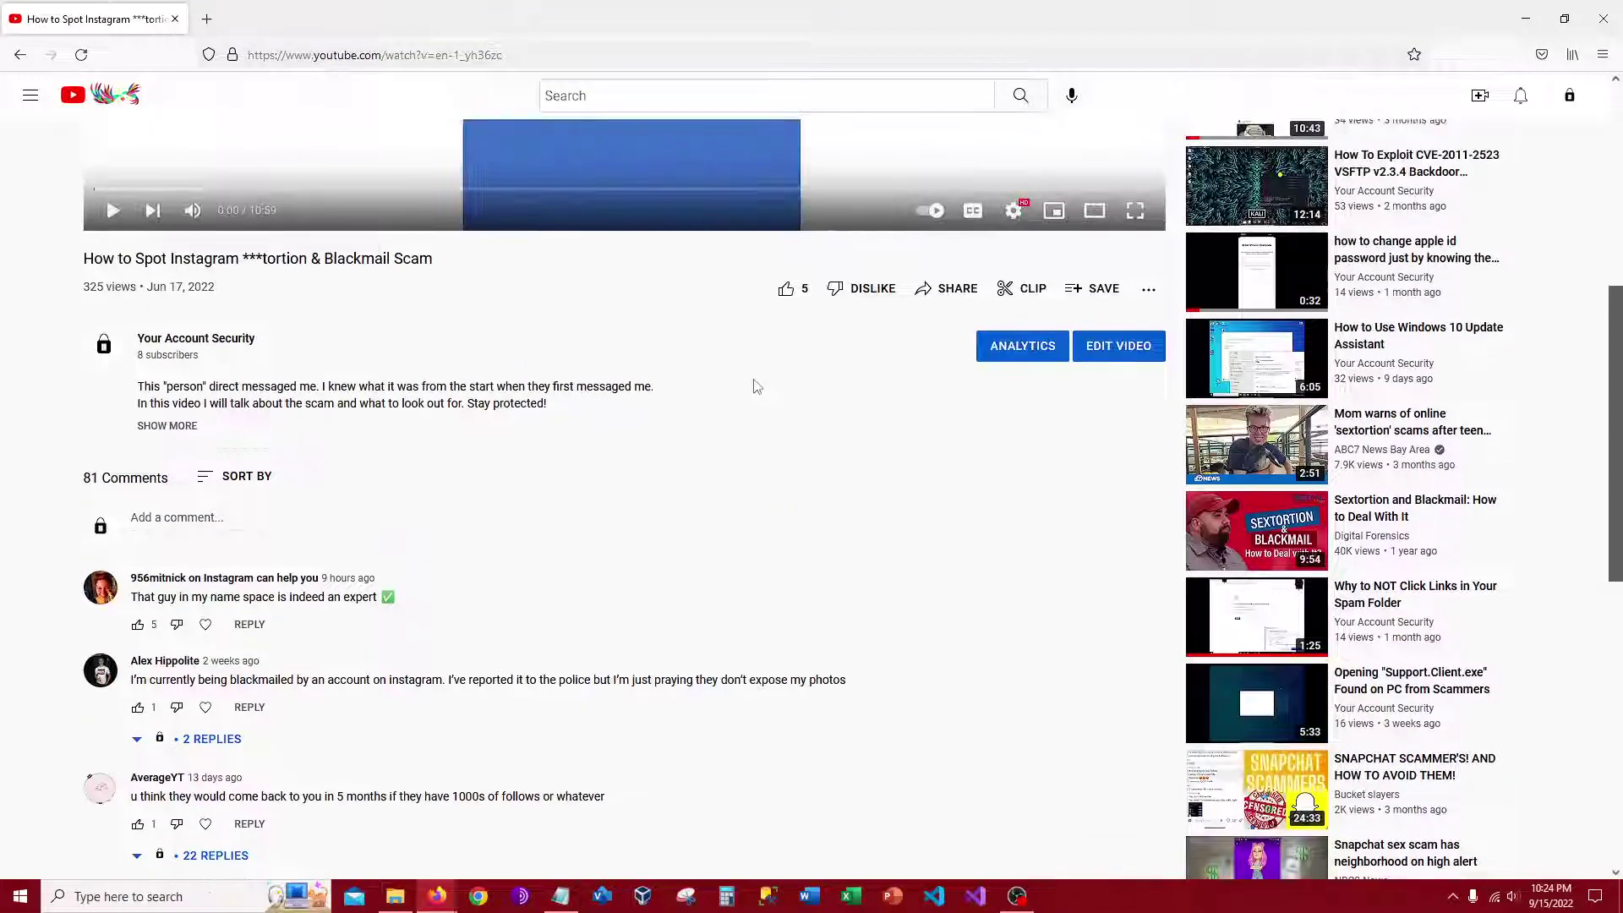
scroll(1015, 372, down, 1)
click(1149, 416)
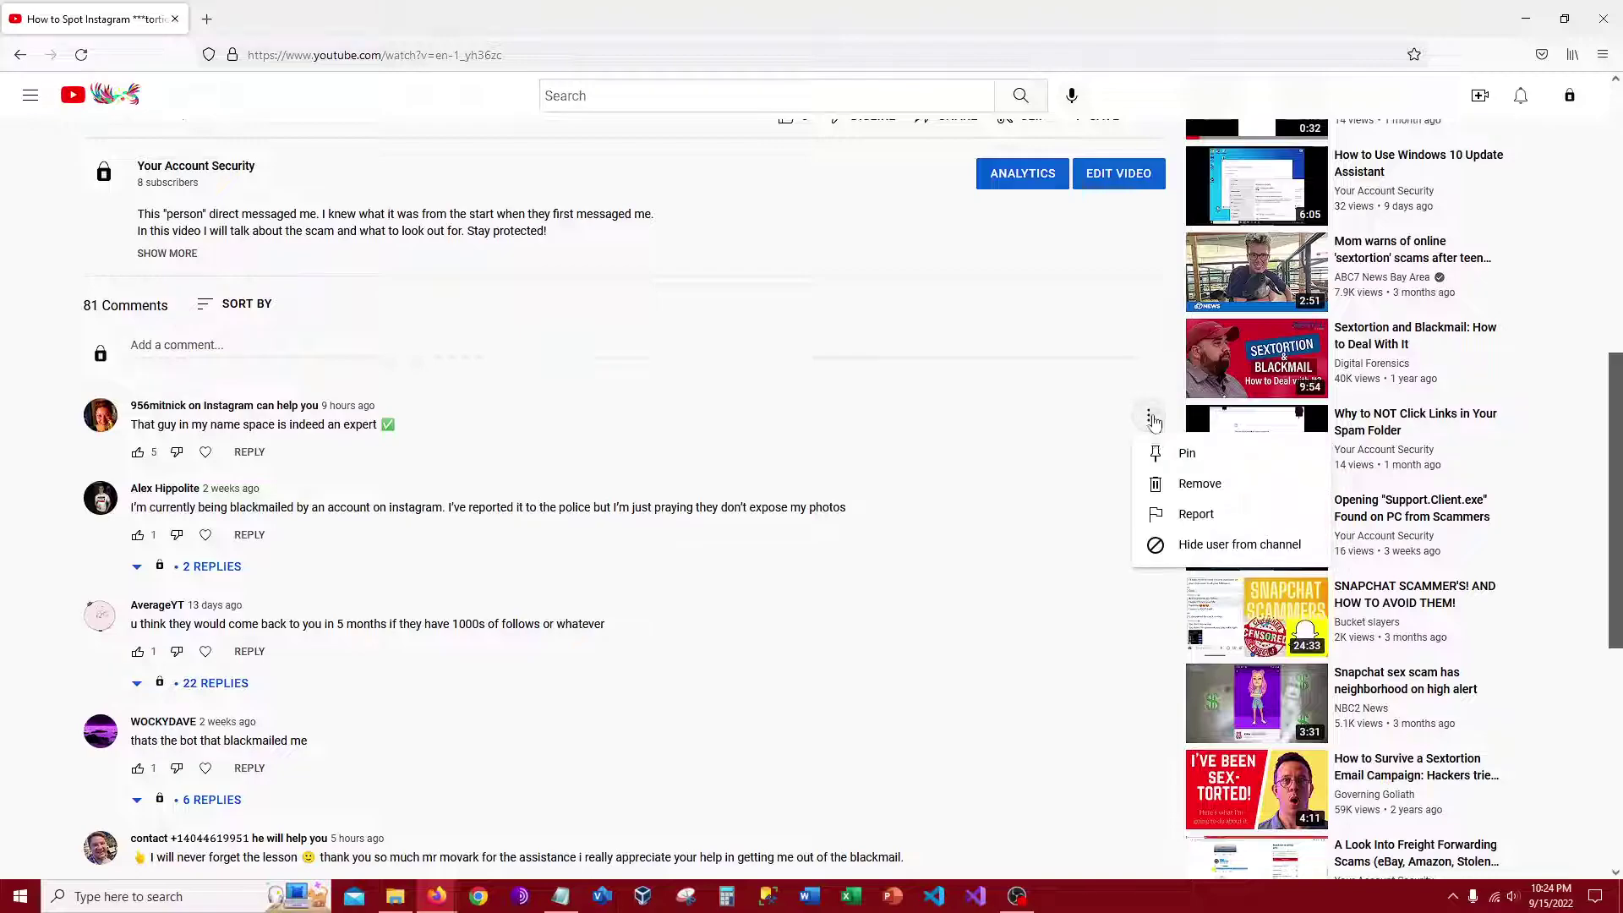
click(1196, 513)
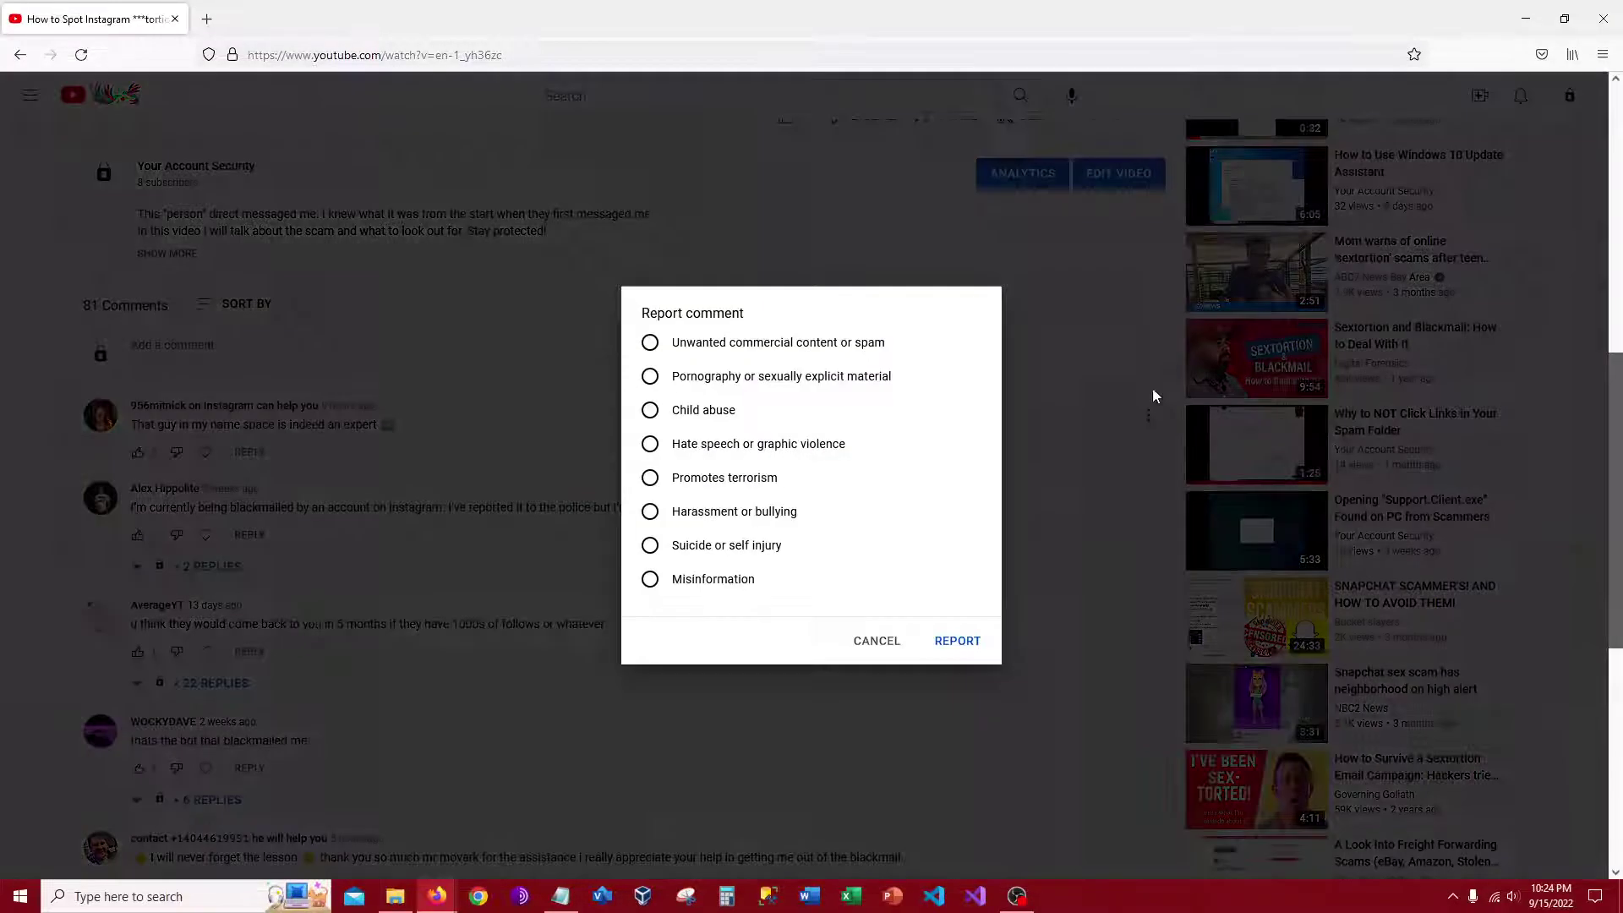
click(845, 349)
click(983, 642)
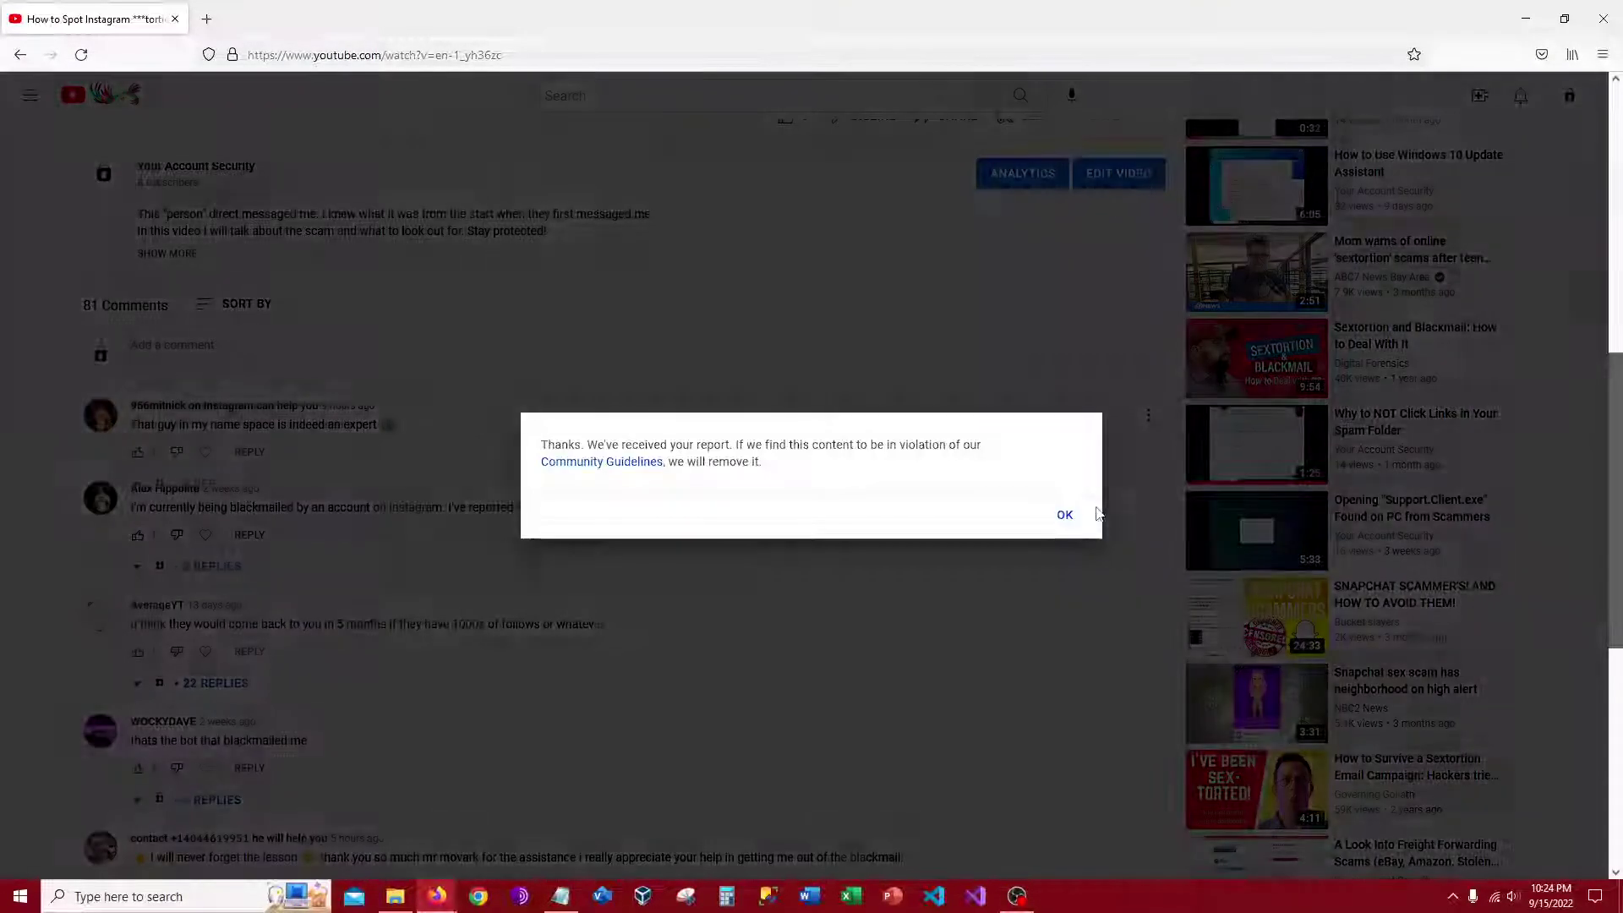
click(1065, 516)
- Hide the next bot user from the channel, removing its comment
scroll(839, 379, down, 1)
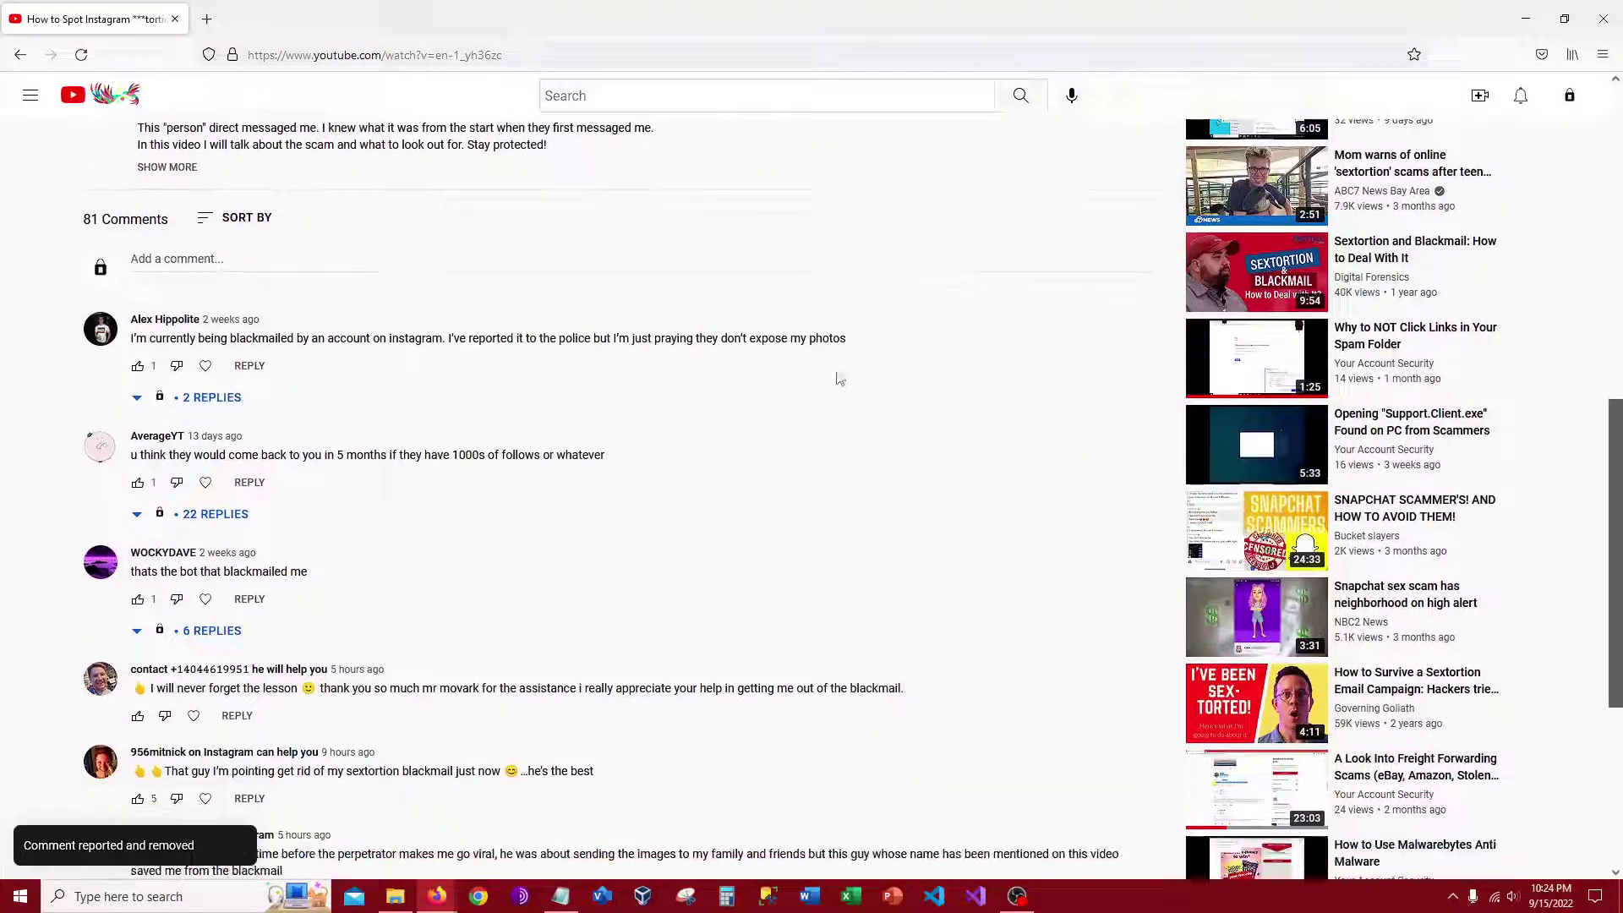
scroll(555, 313, down, 2)
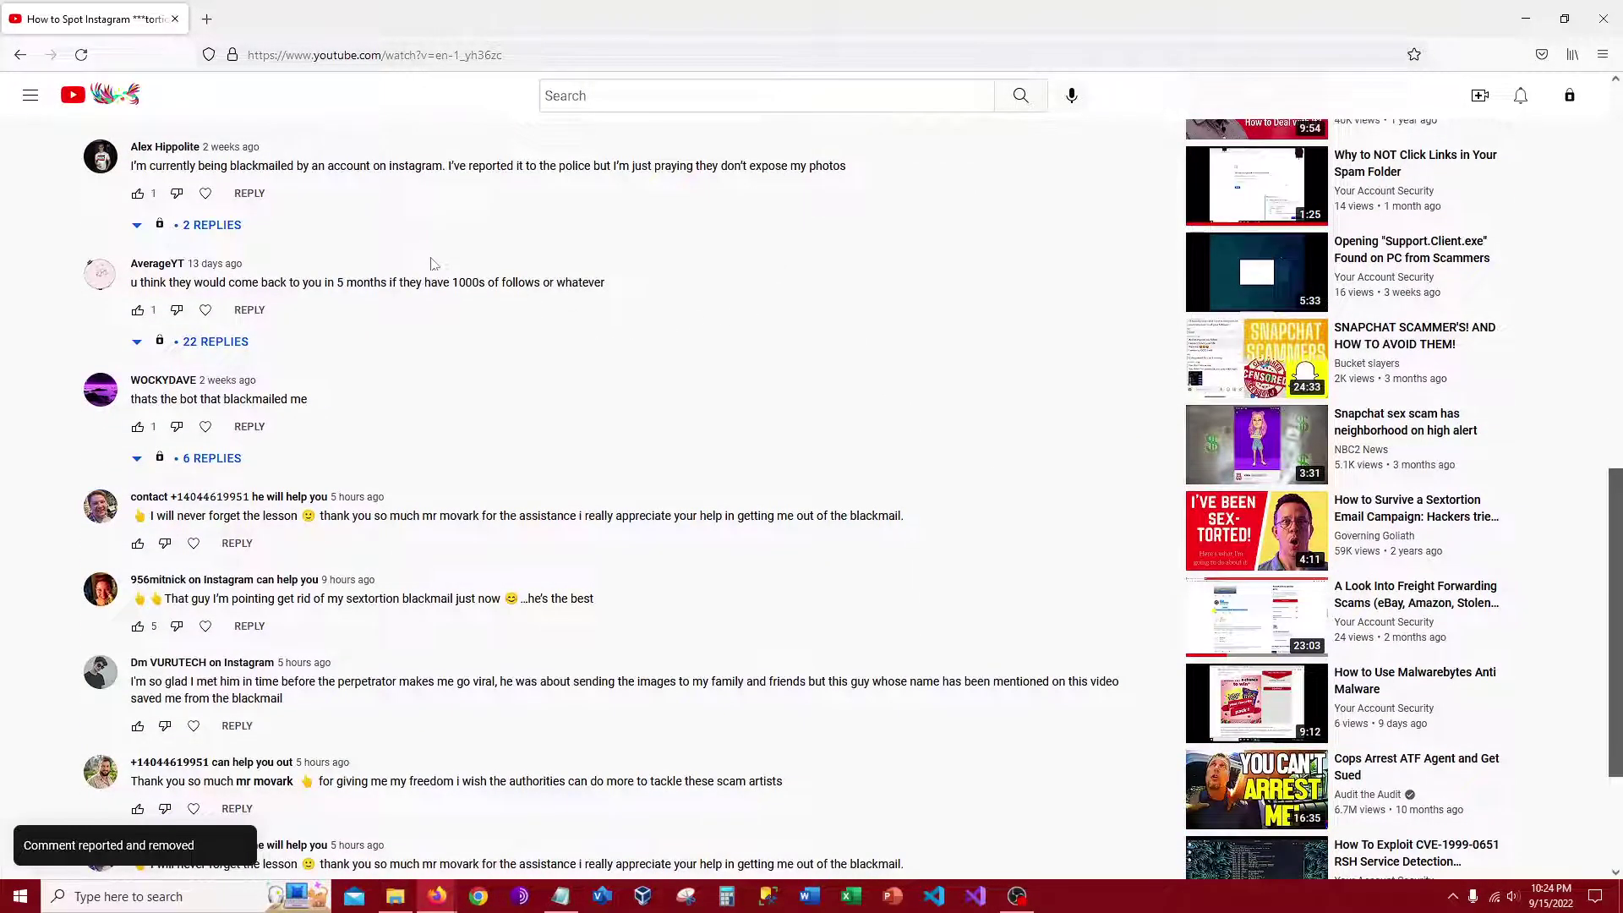
scroll(457, 321, down, 2)
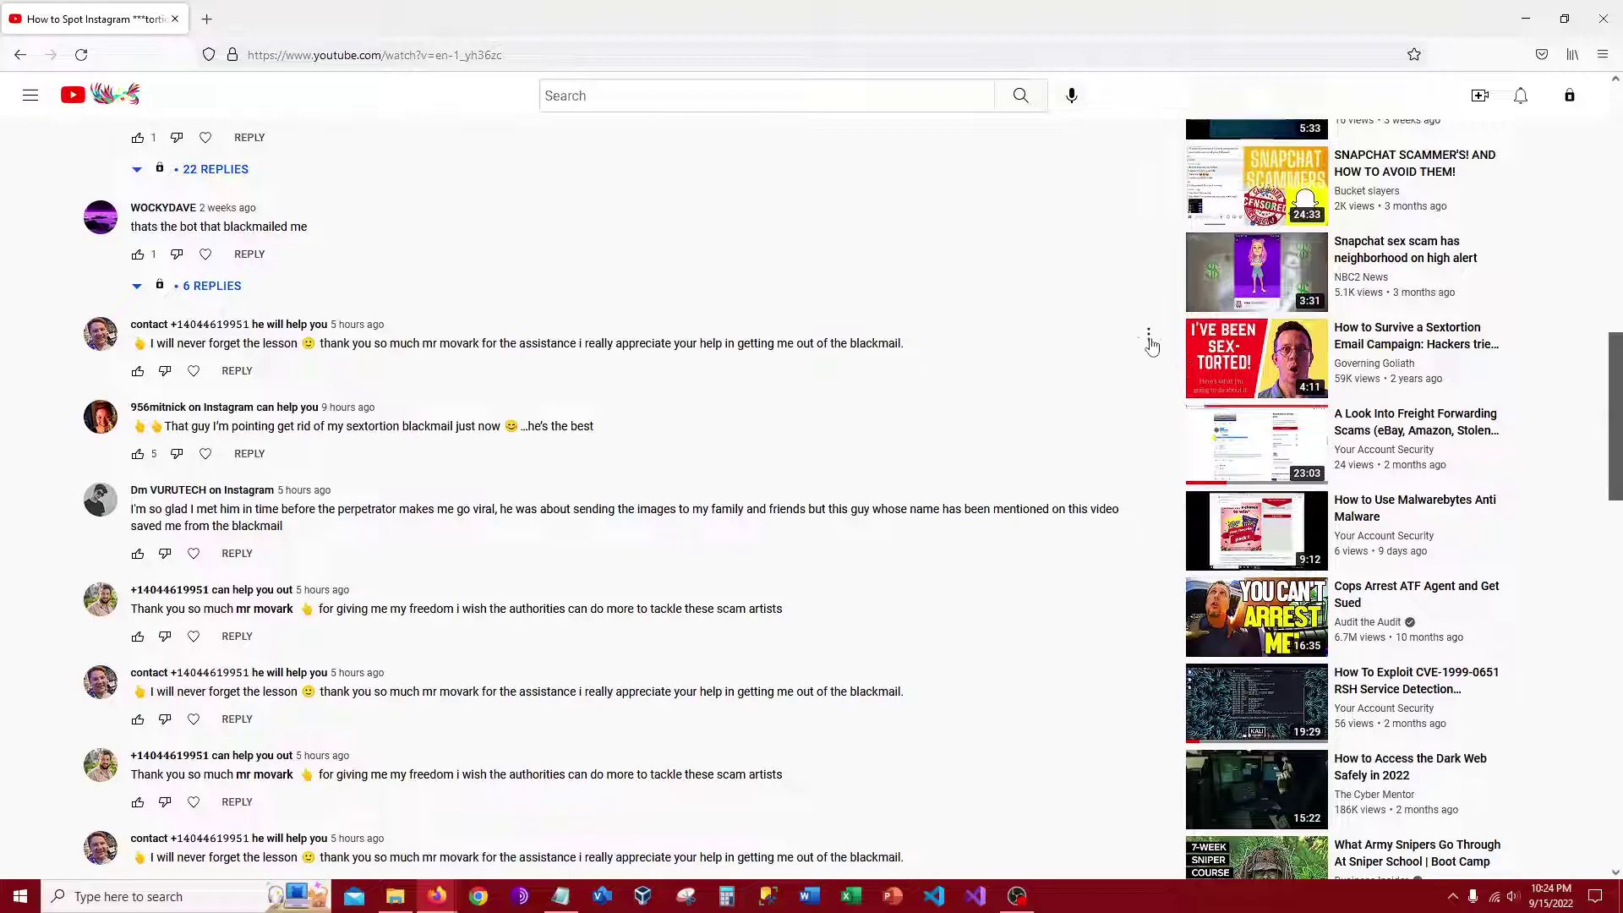
click(1148, 334)
click(1154, 462)
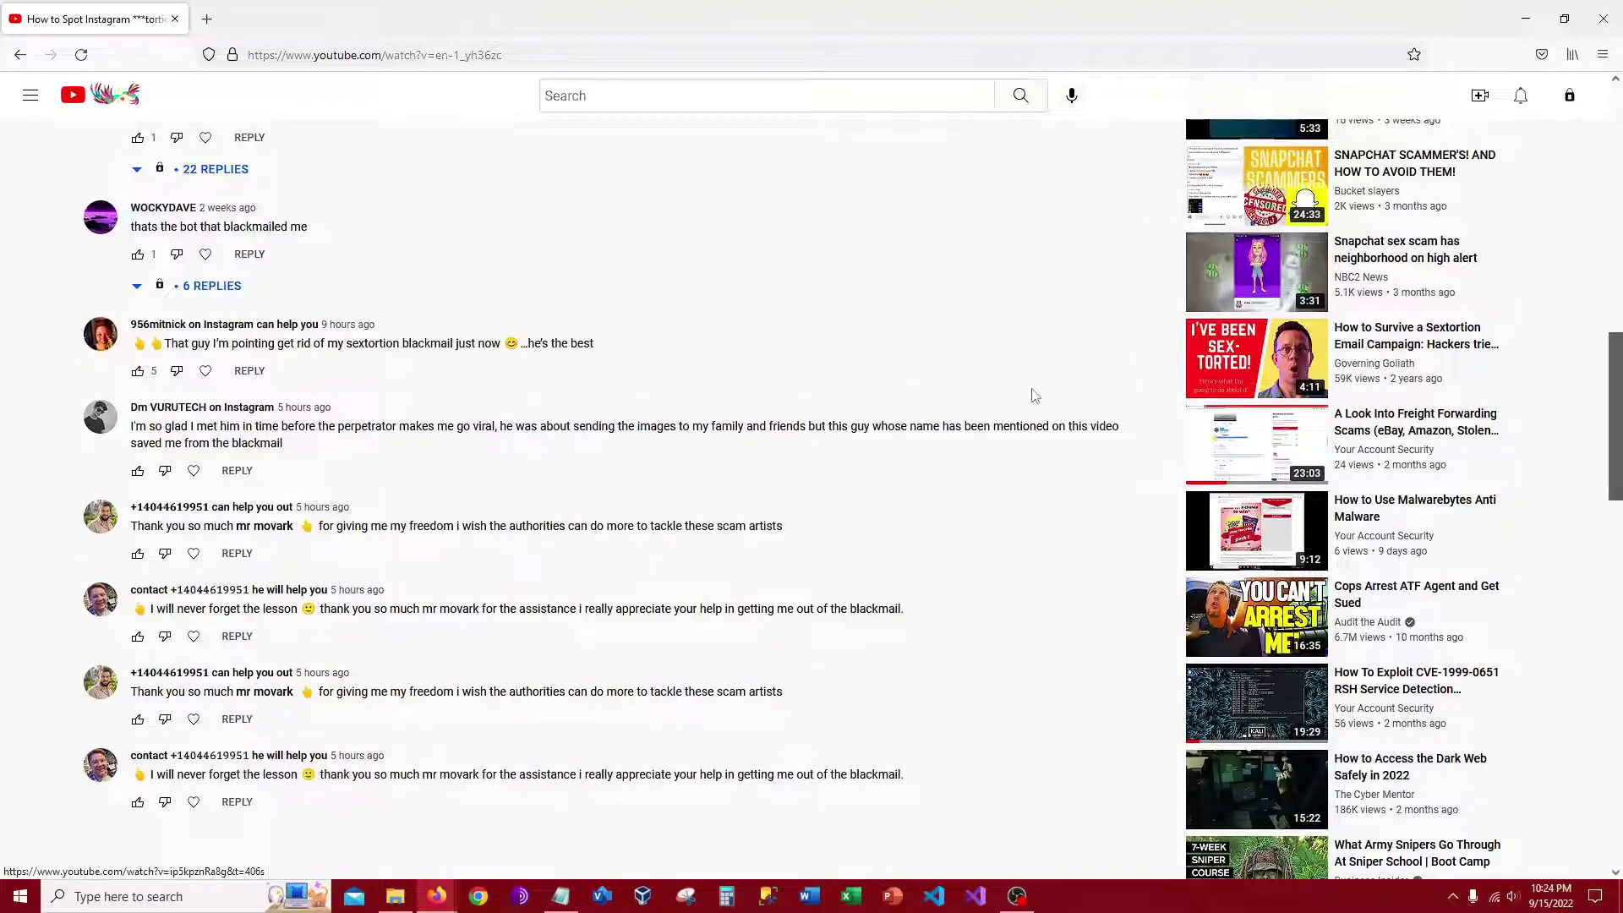
- Report the next two bot comments as commercial spam
click(1148, 334)
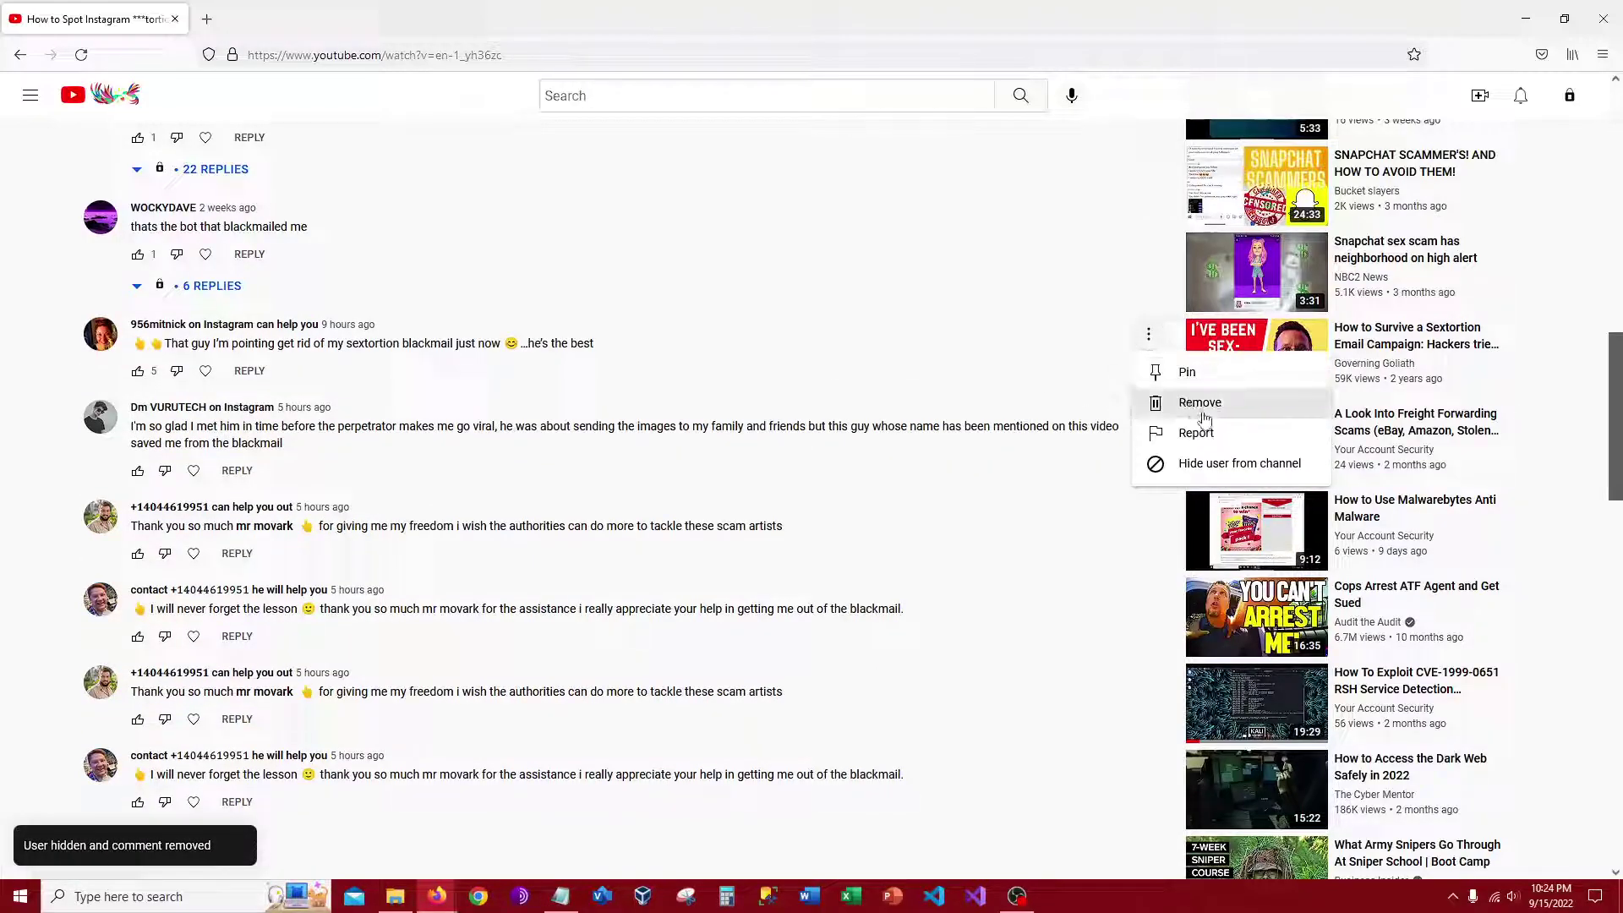
click(1228, 434)
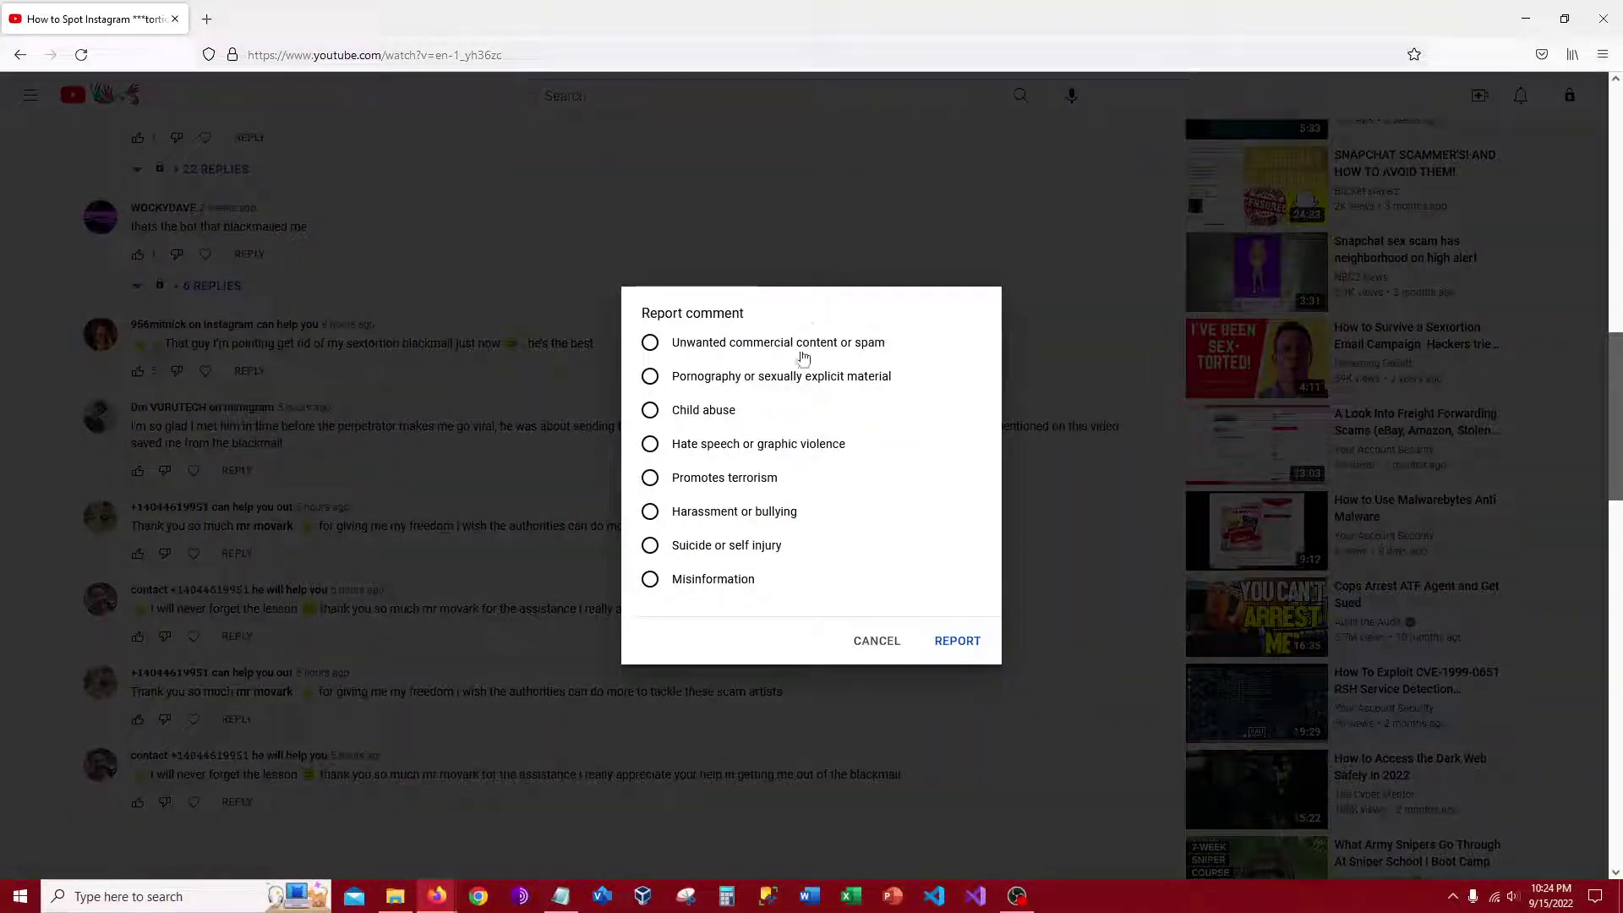
click(779, 347)
click(958, 641)
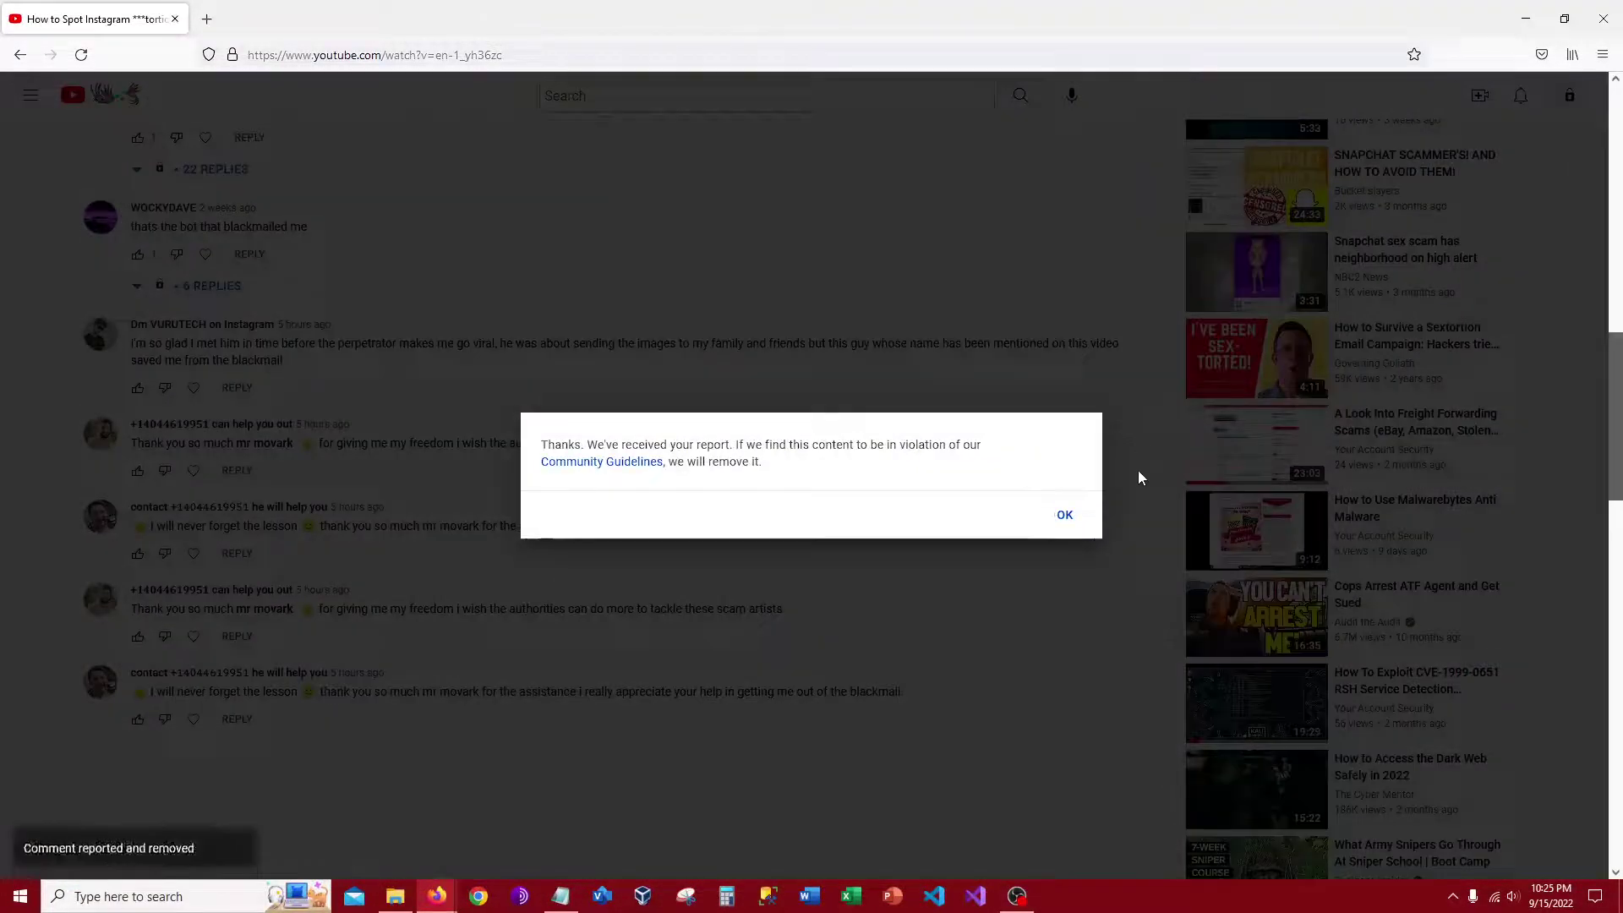
click(1065, 516)
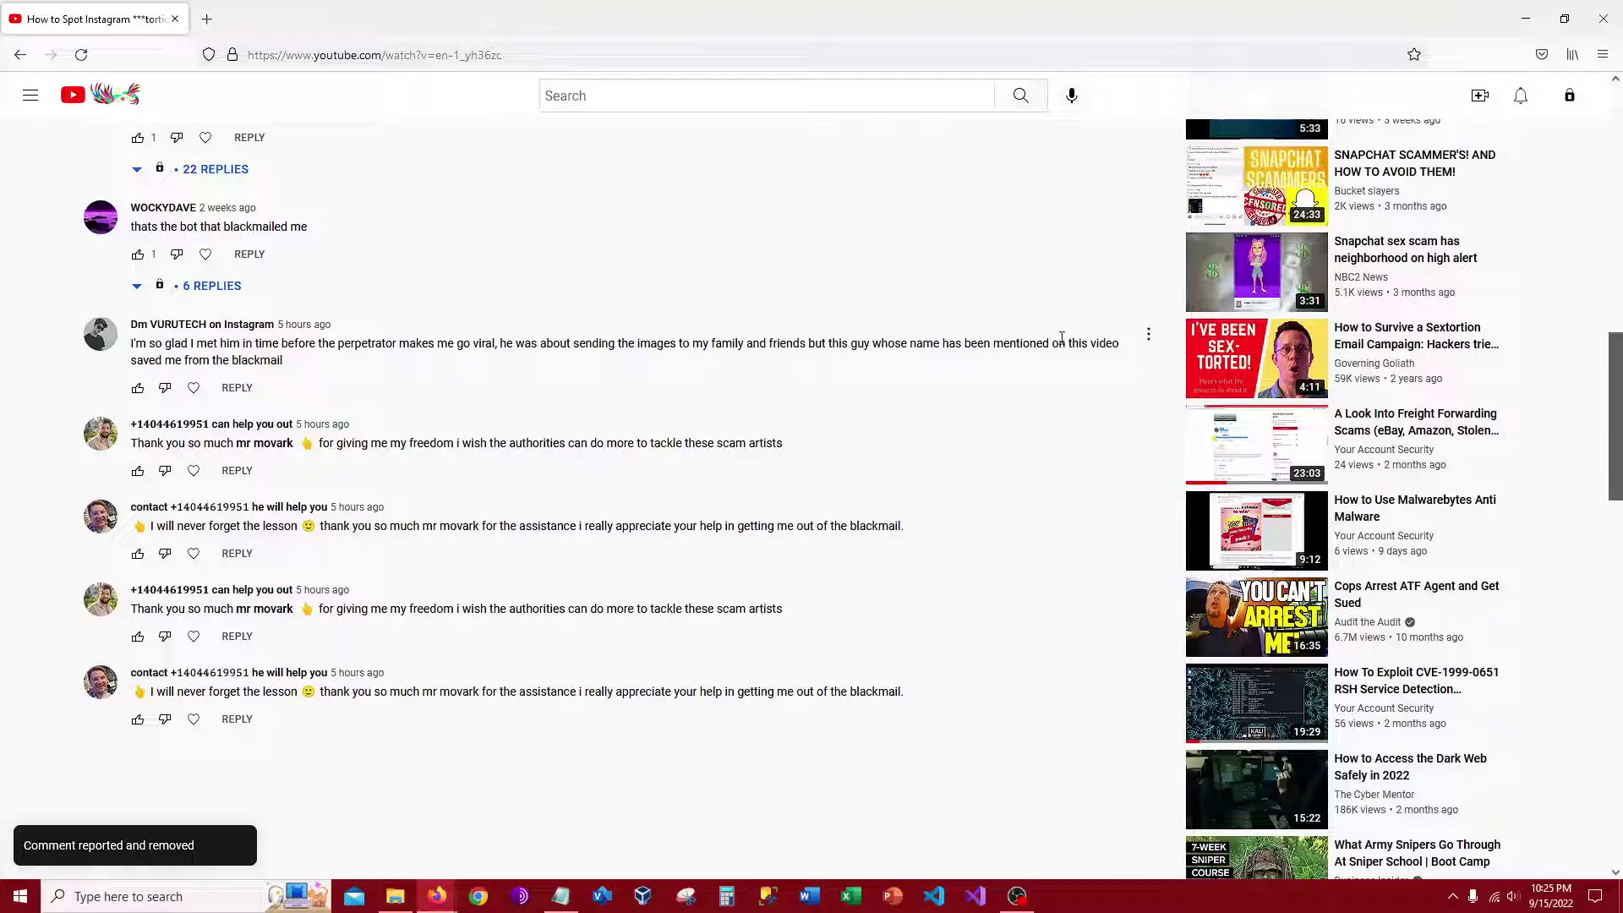
click(1148, 335)
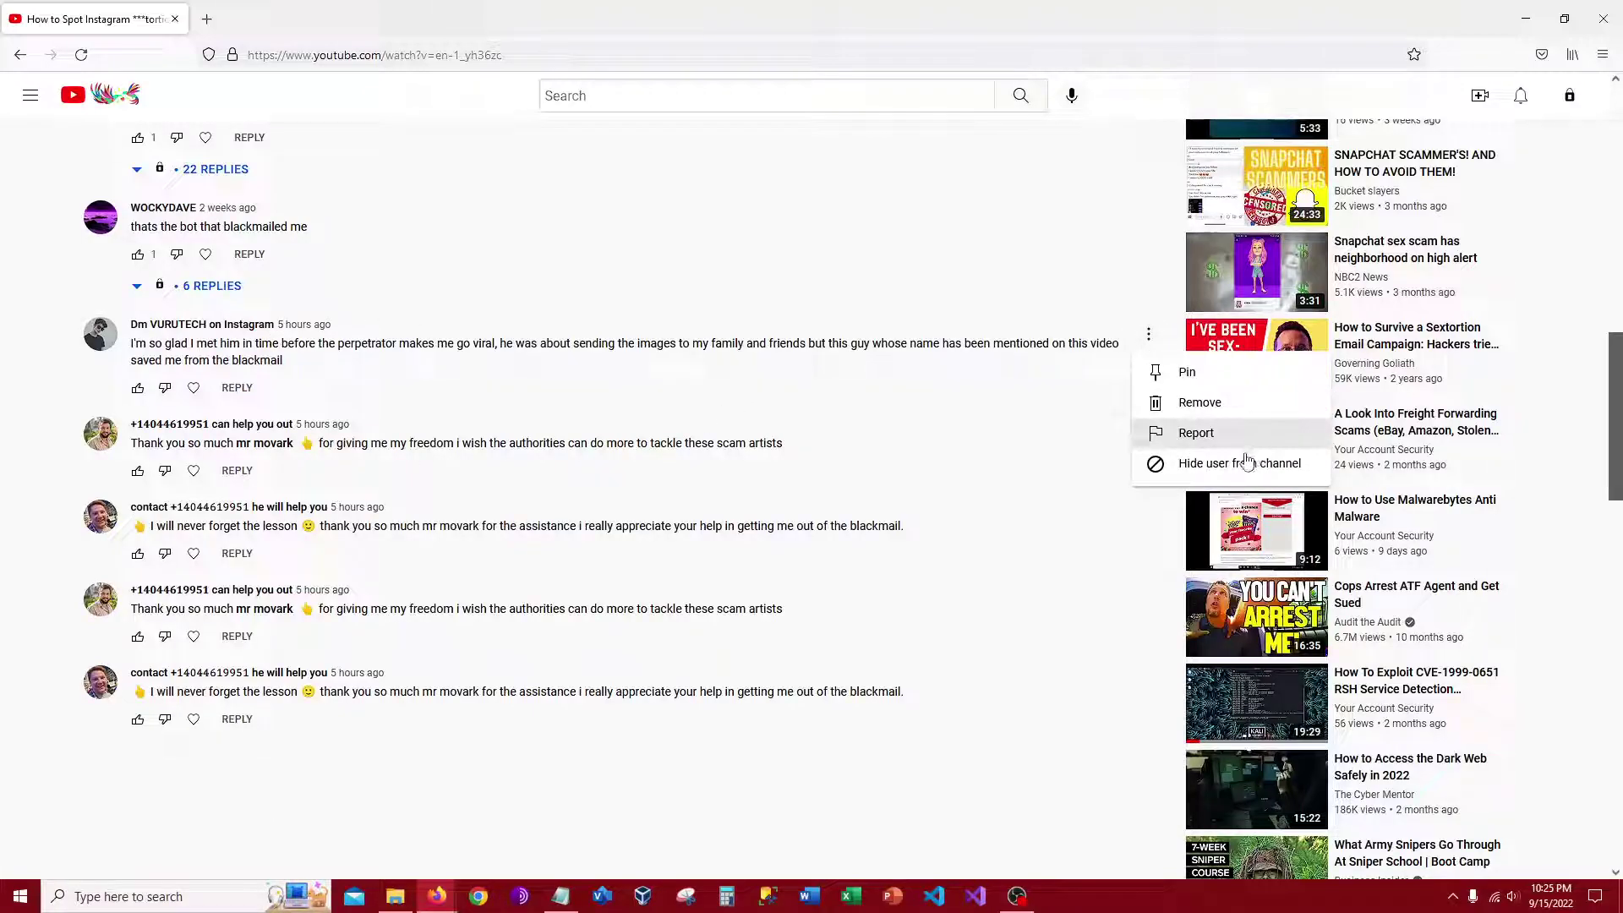
click(1209, 431)
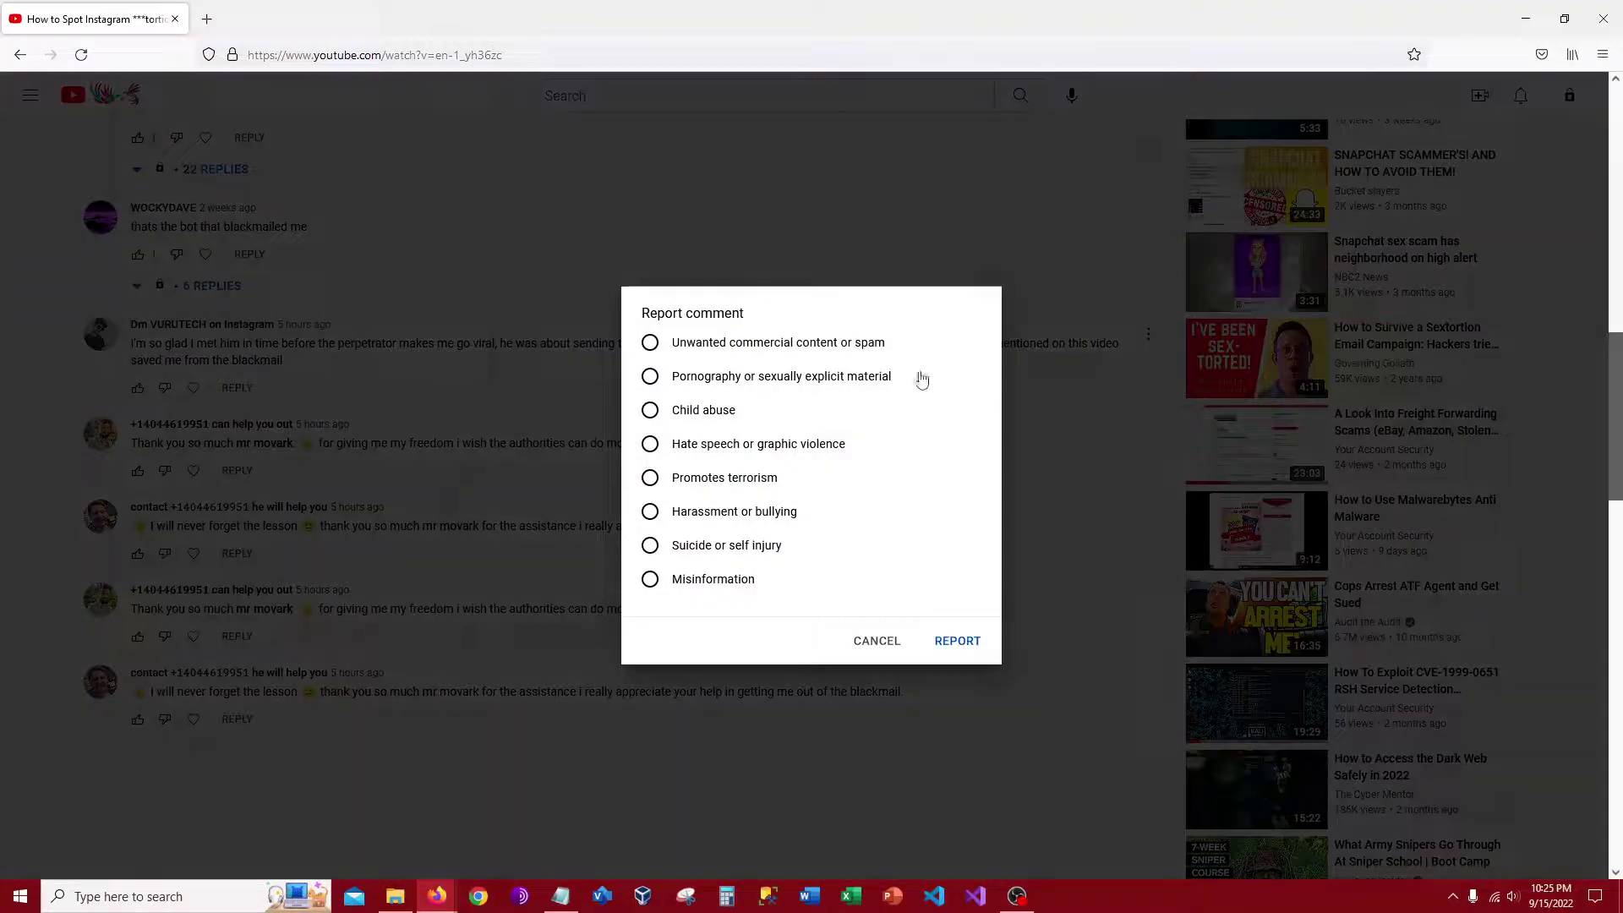
click(868, 348)
click(970, 645)
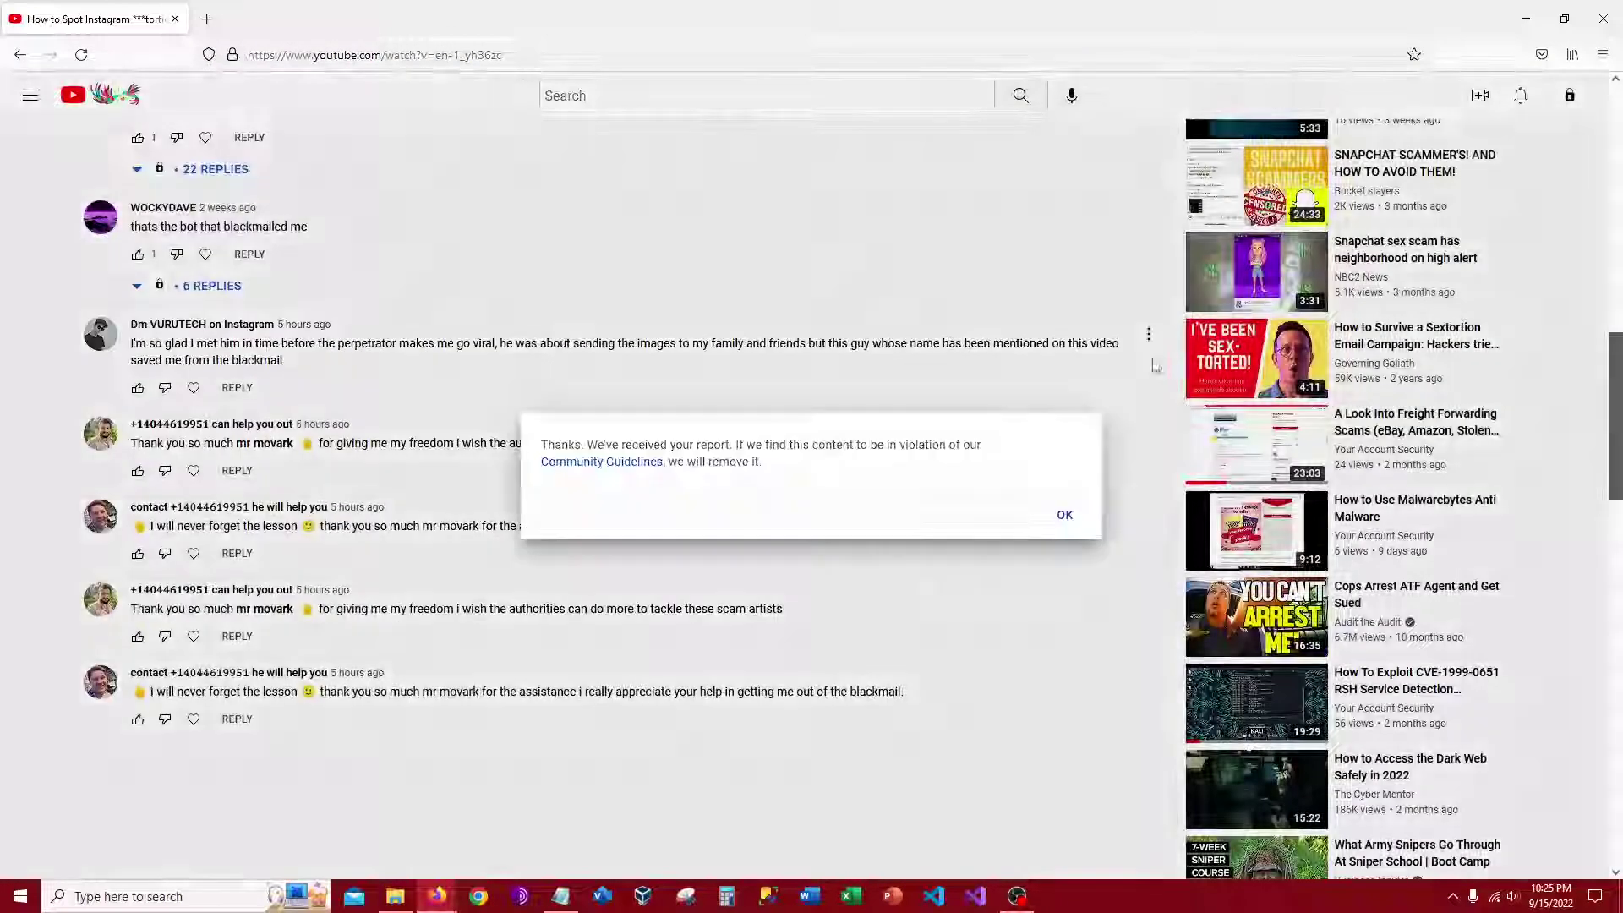
click(1067, 512)
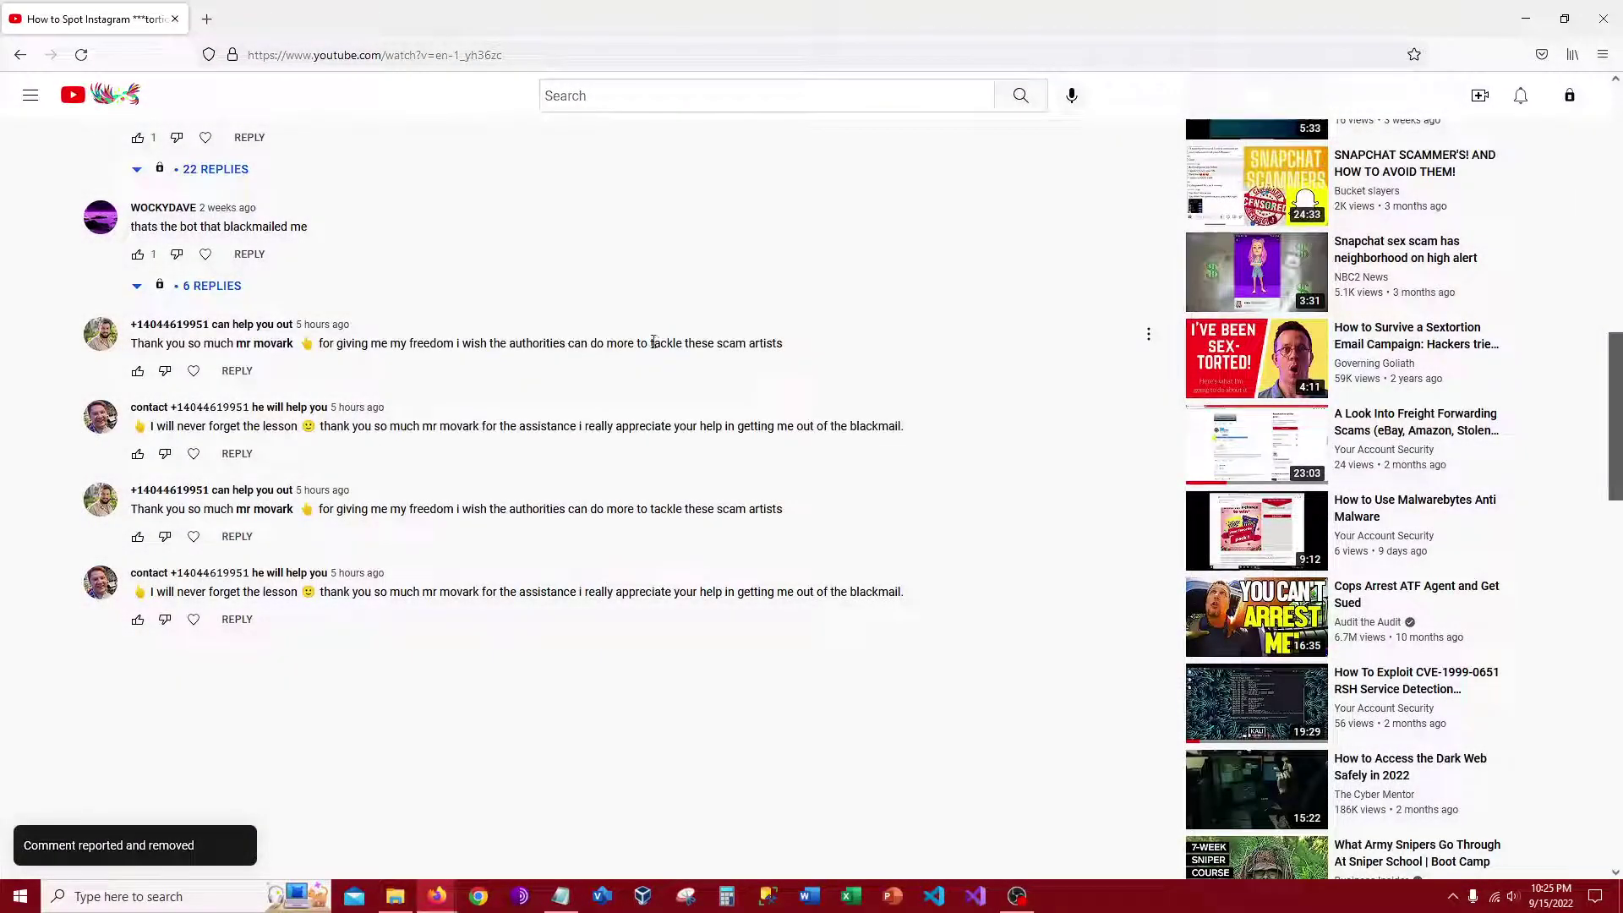
- Report three more bot comments as spam
click(1153, 349)
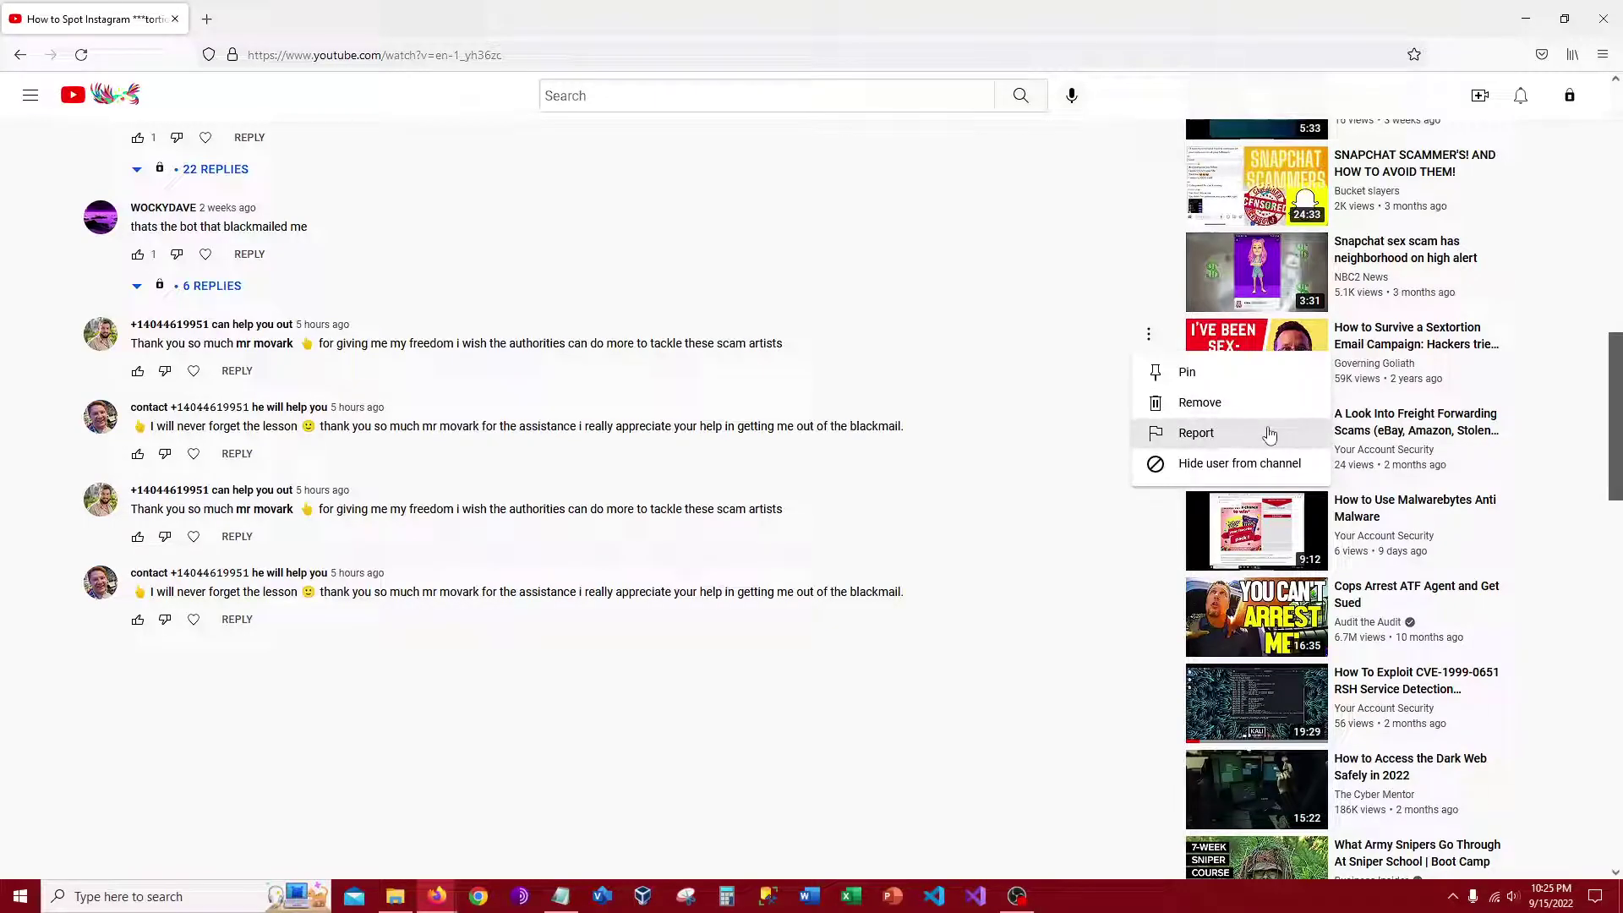
click(1250, 433)
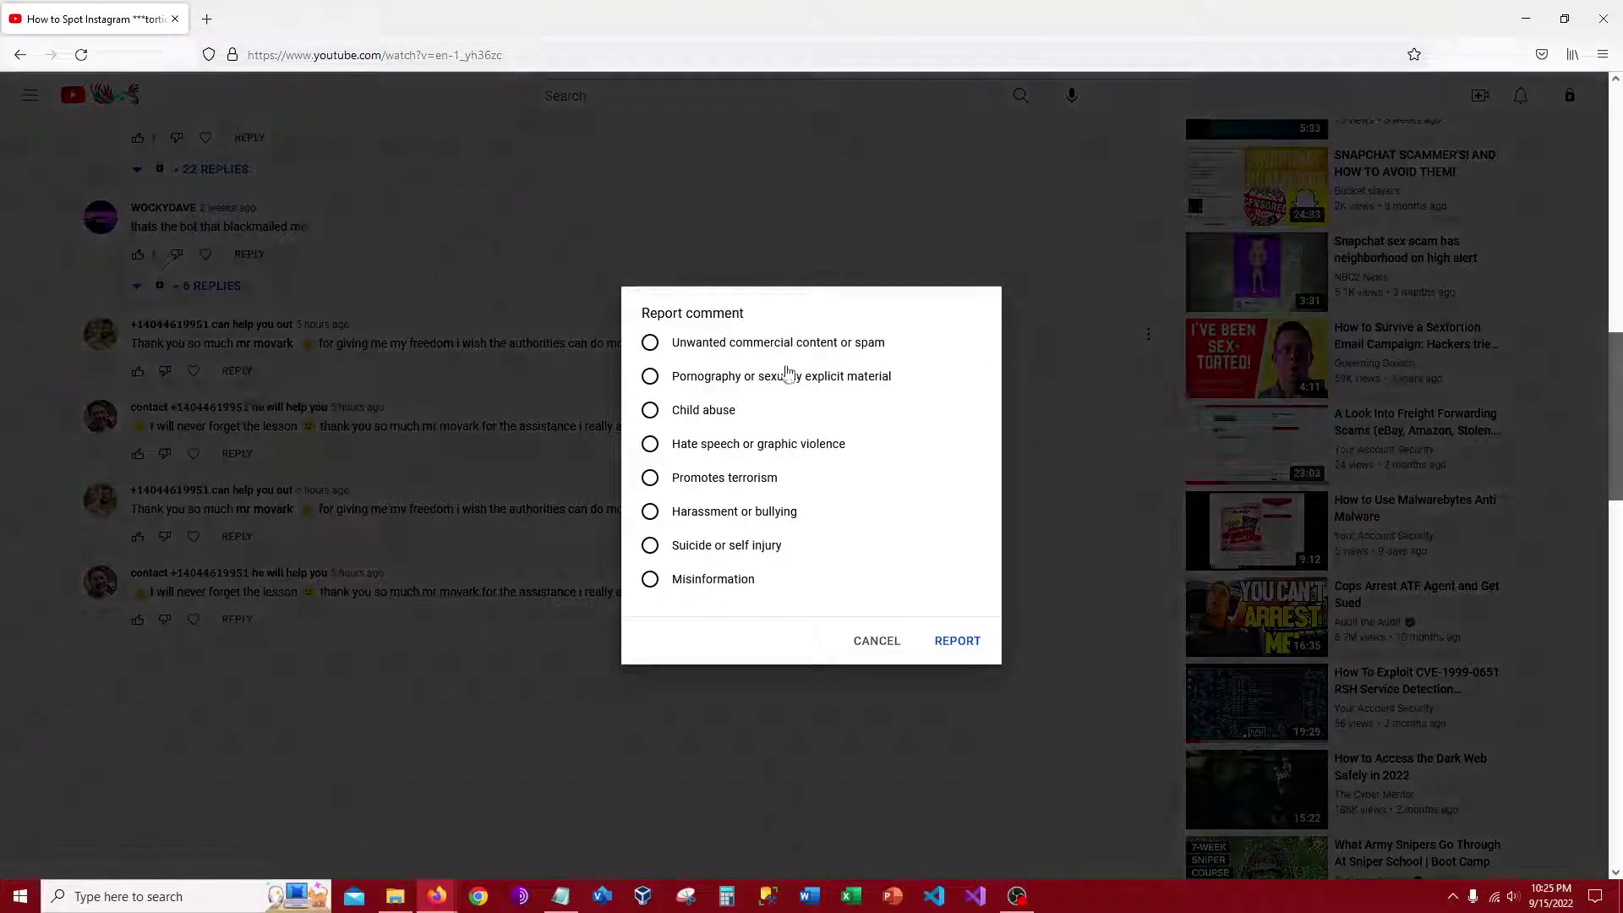
click(955, 642)
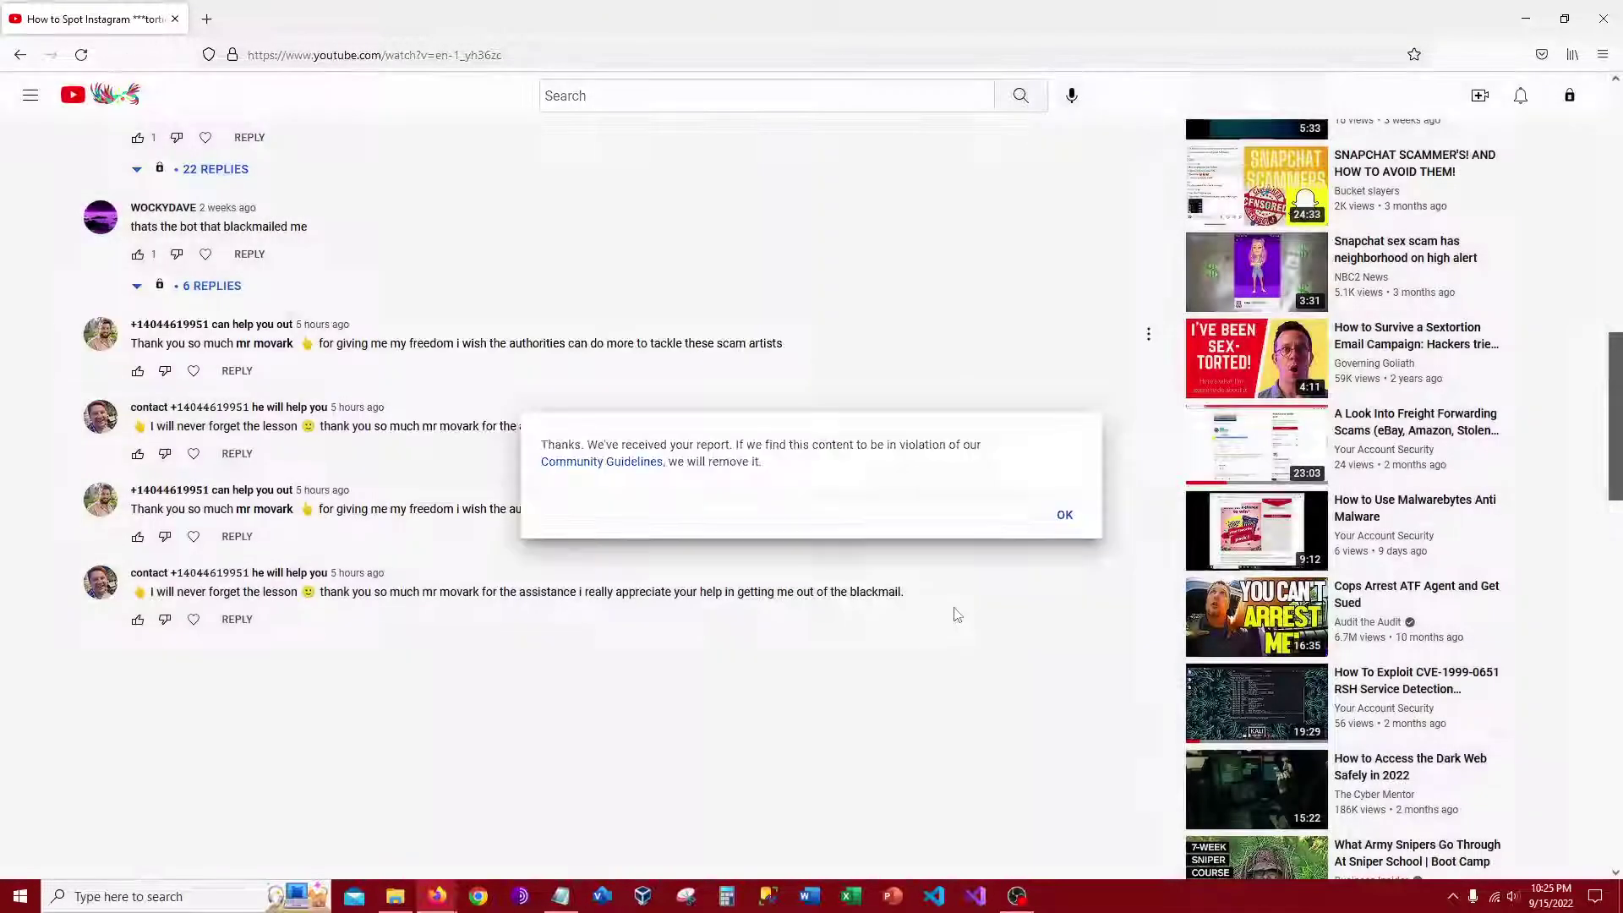
click(1065, 533)
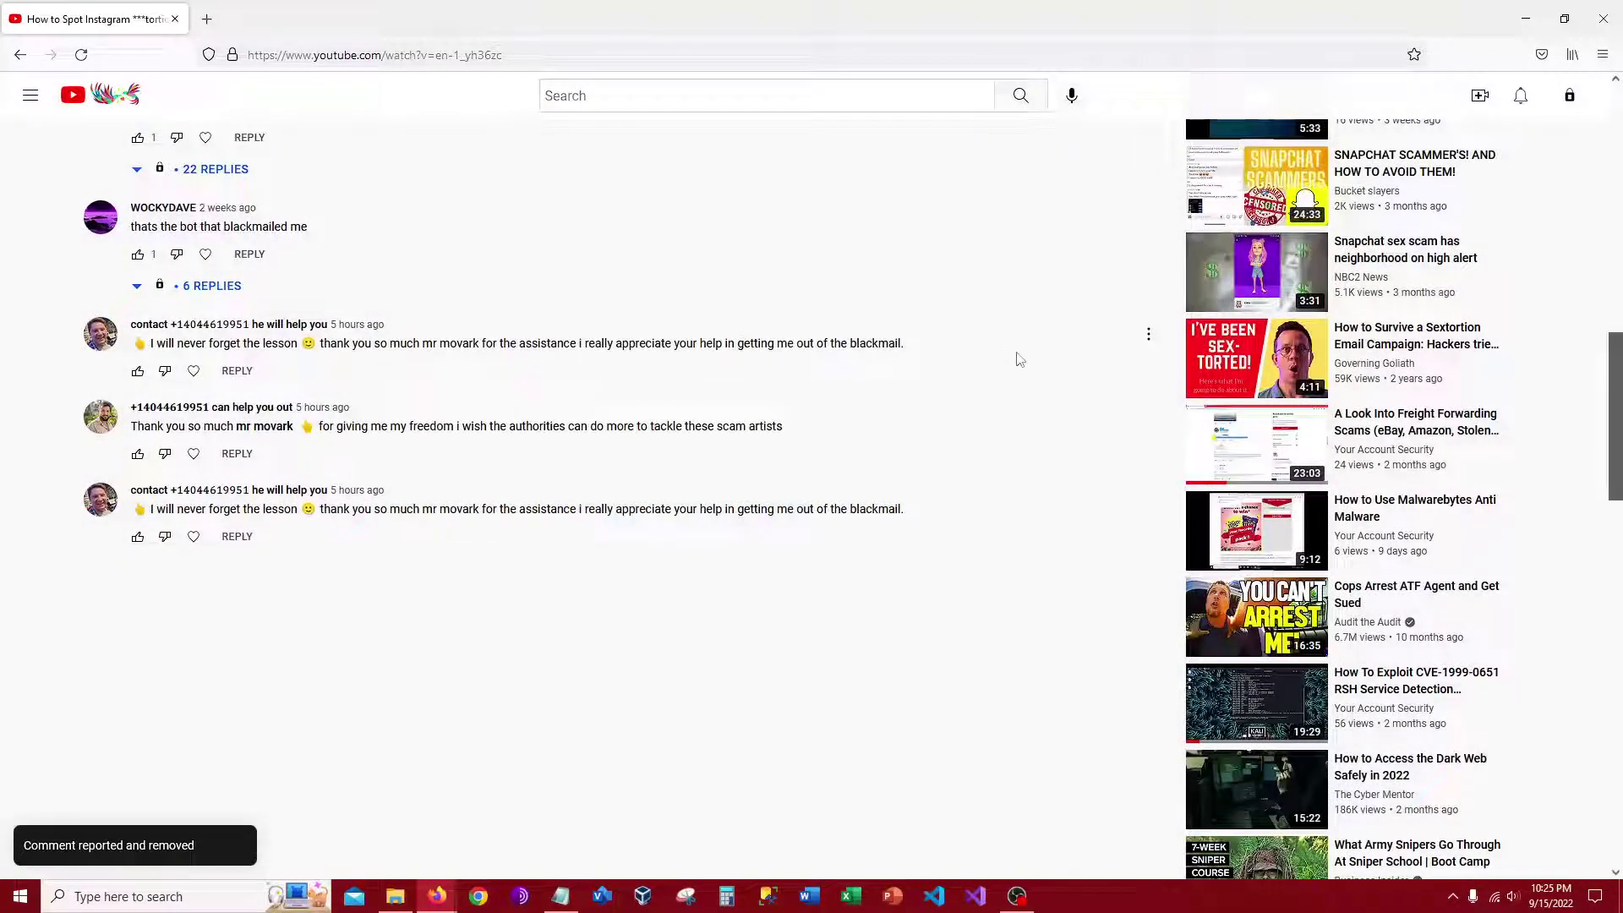
click(1148, 334)
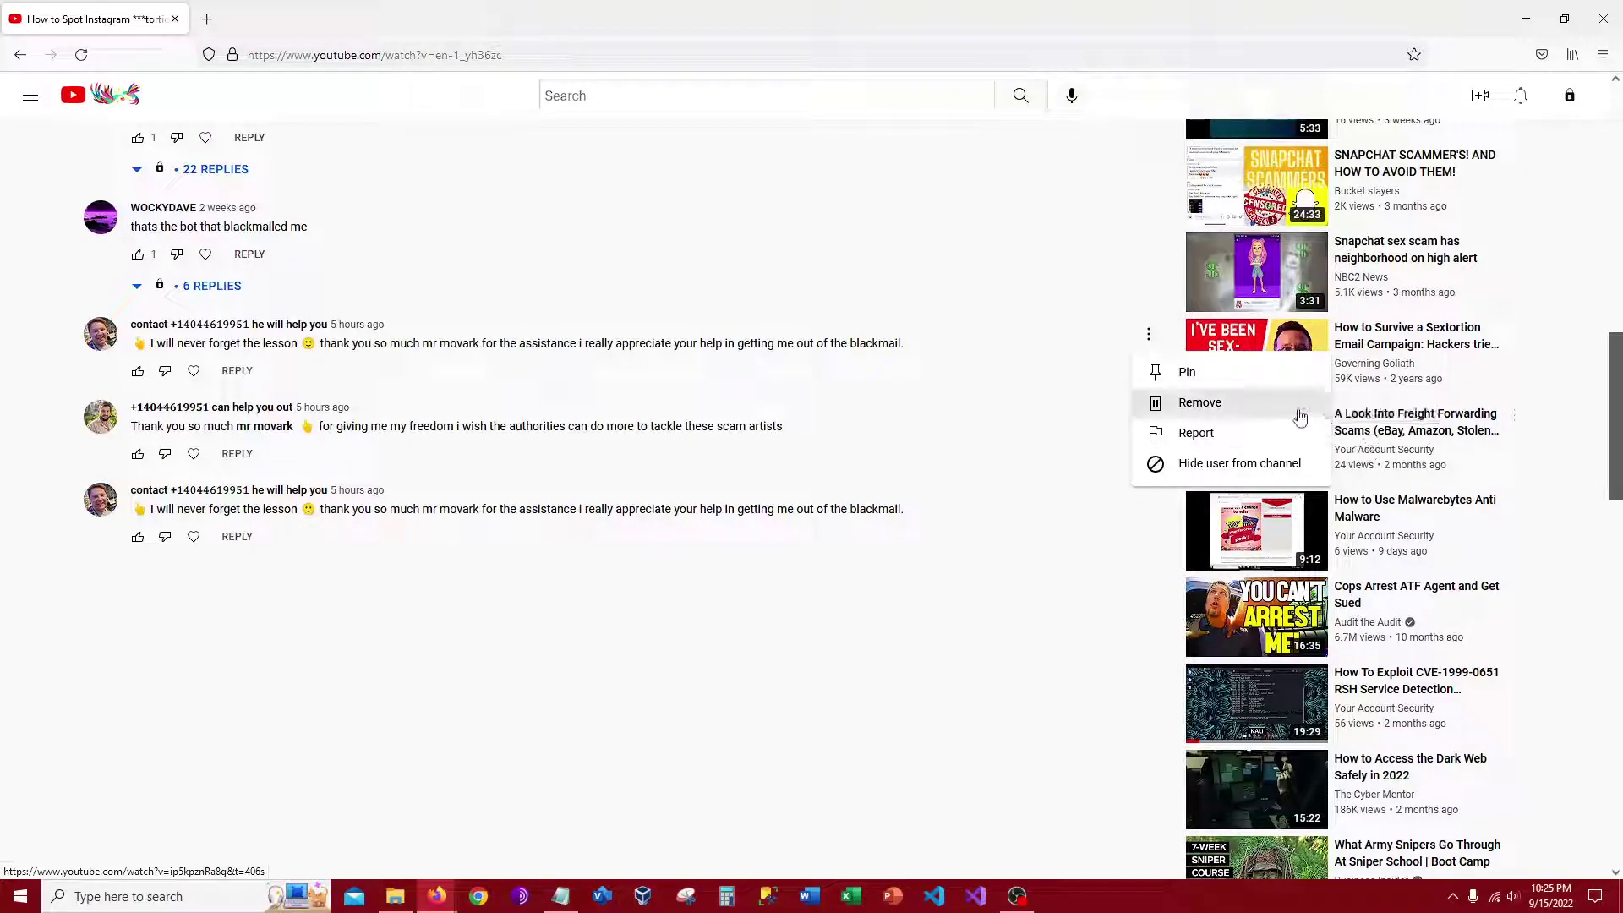
click(1252, 448)
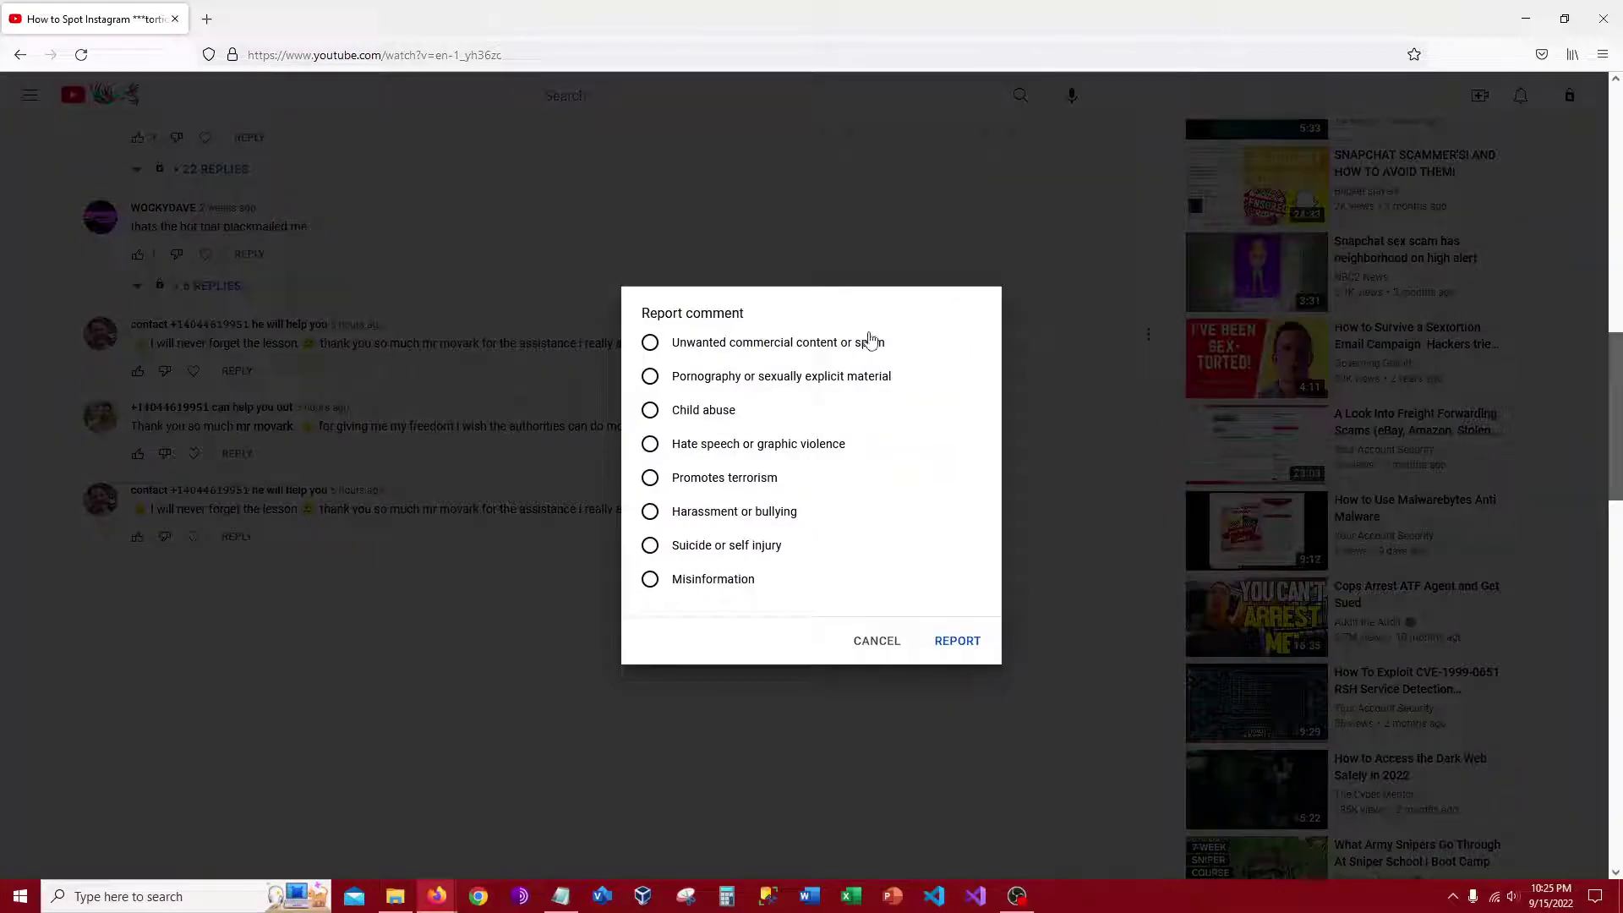
click(933, 644)
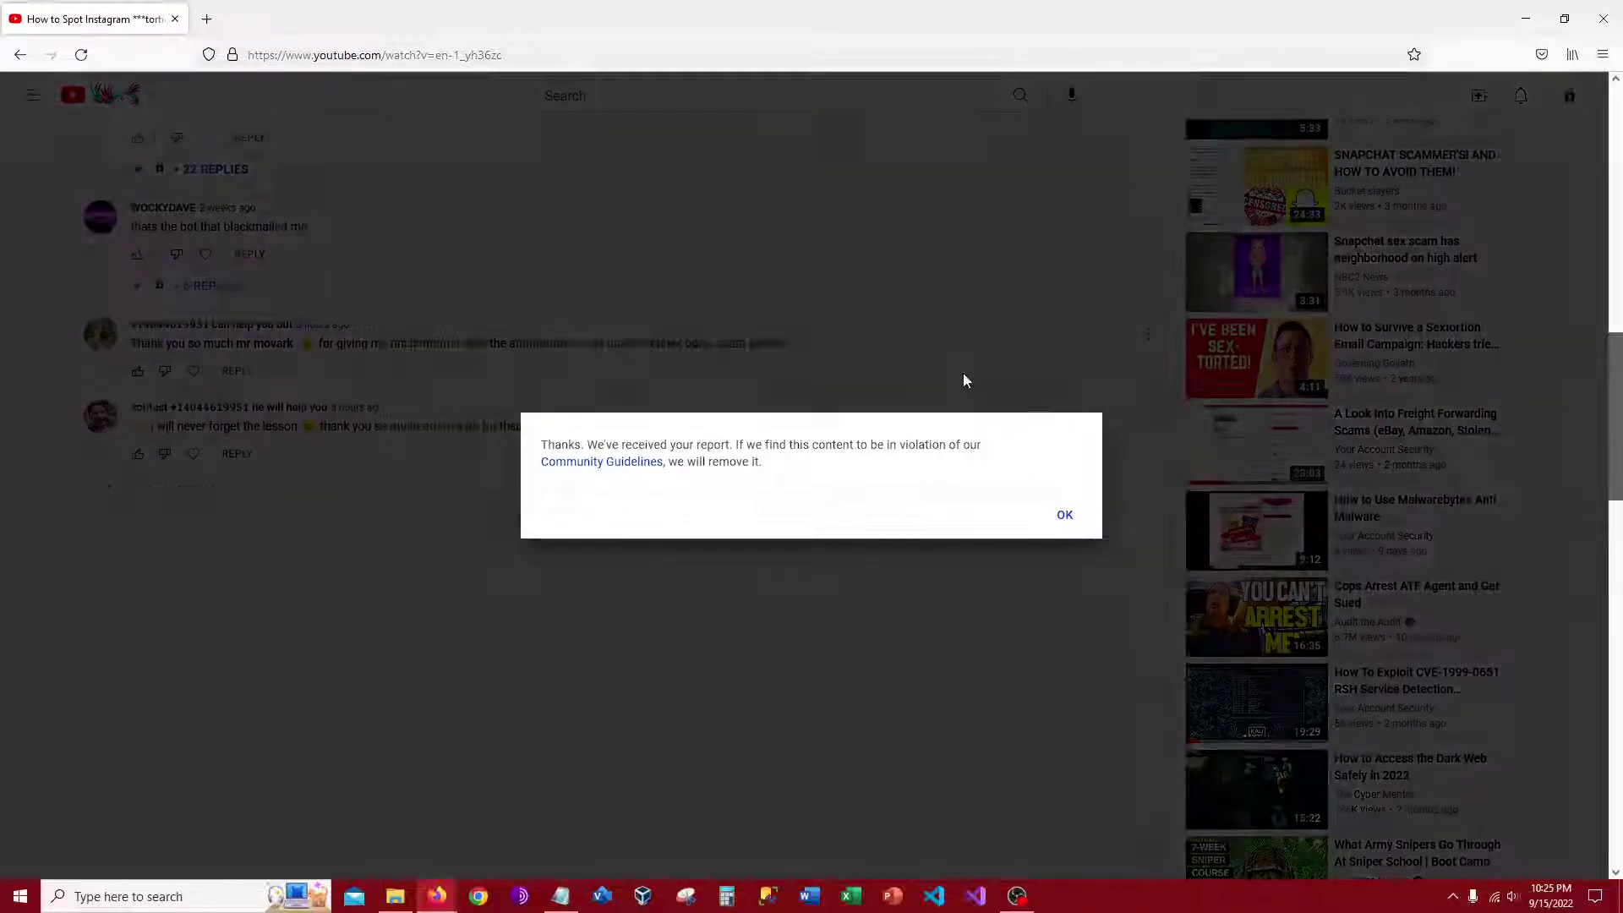
click(1064, 518)
click(1148, 336)
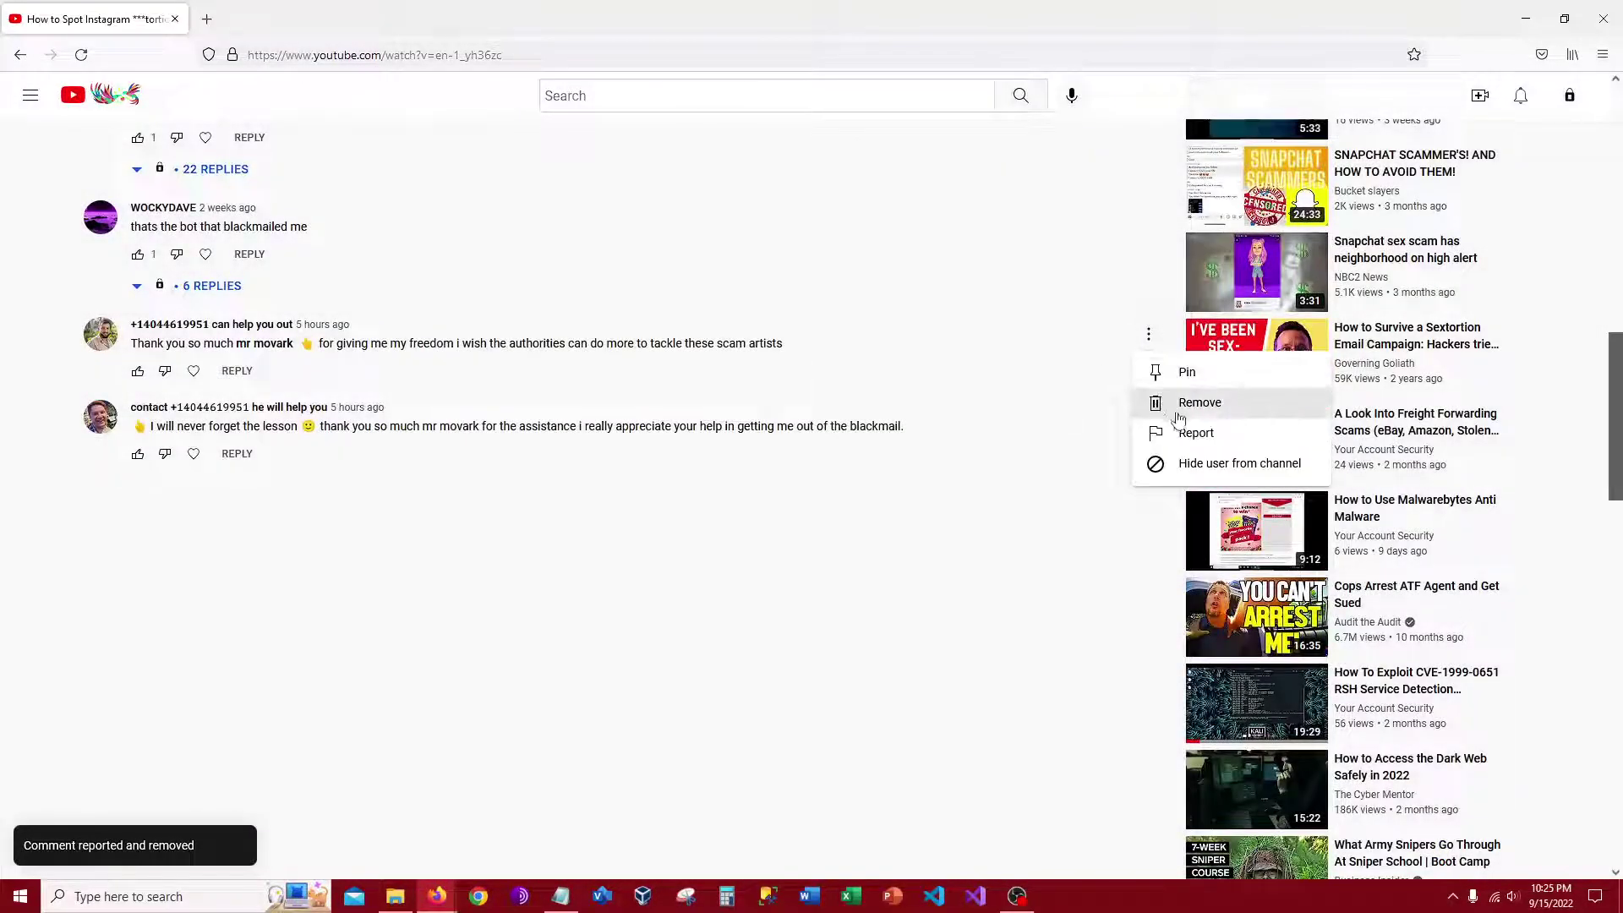
click(1197, 433)
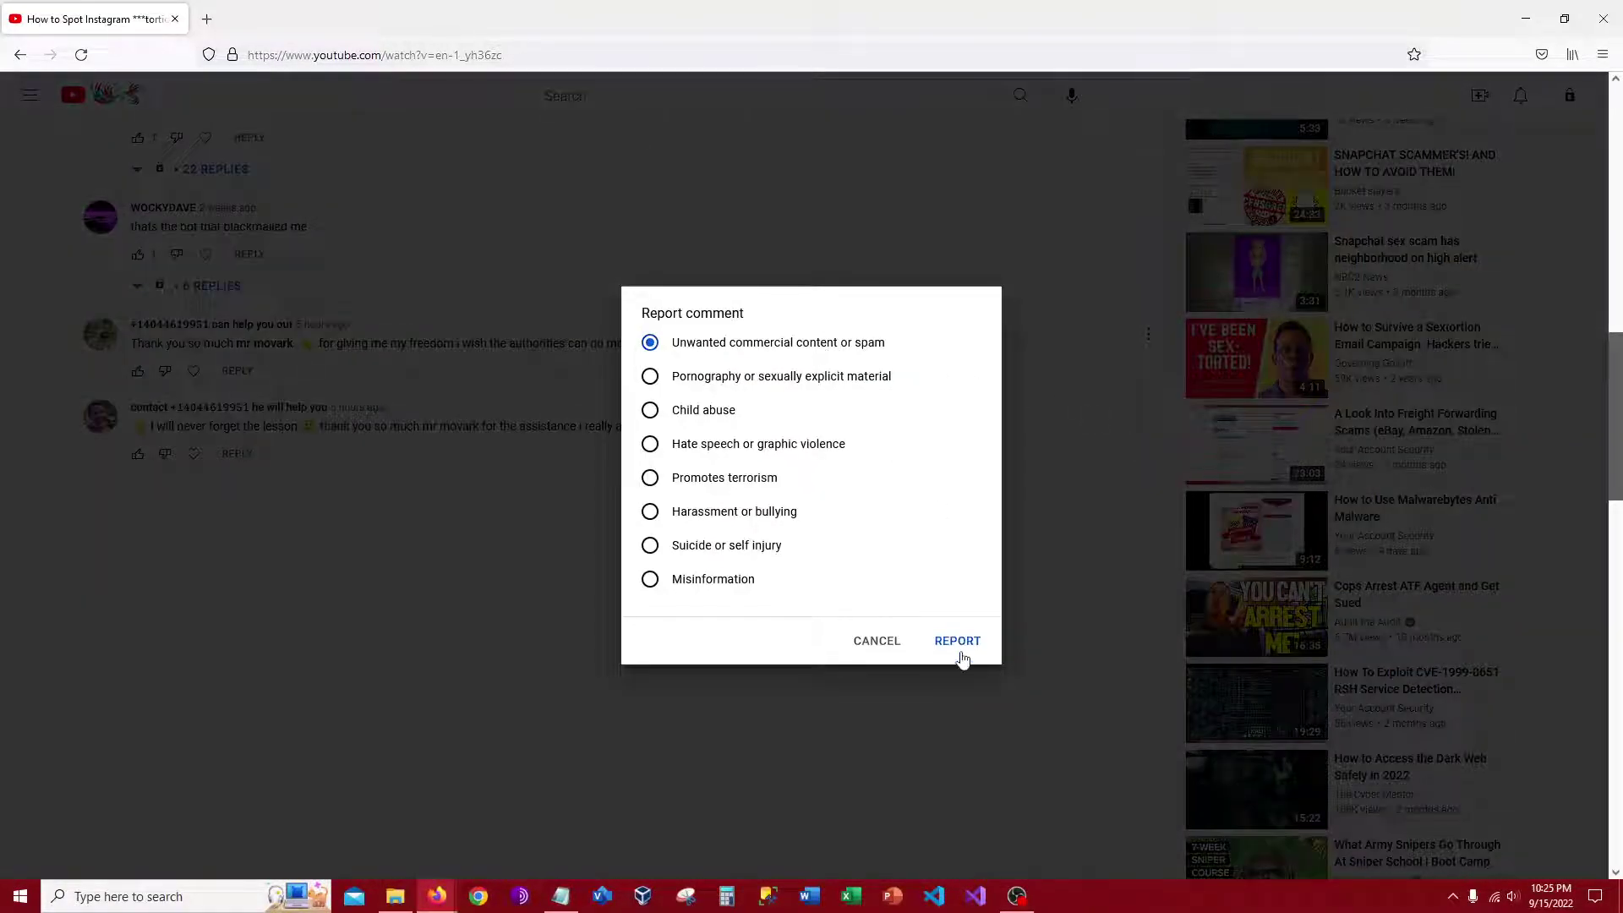
click(958, 643)
click(1065, 514)
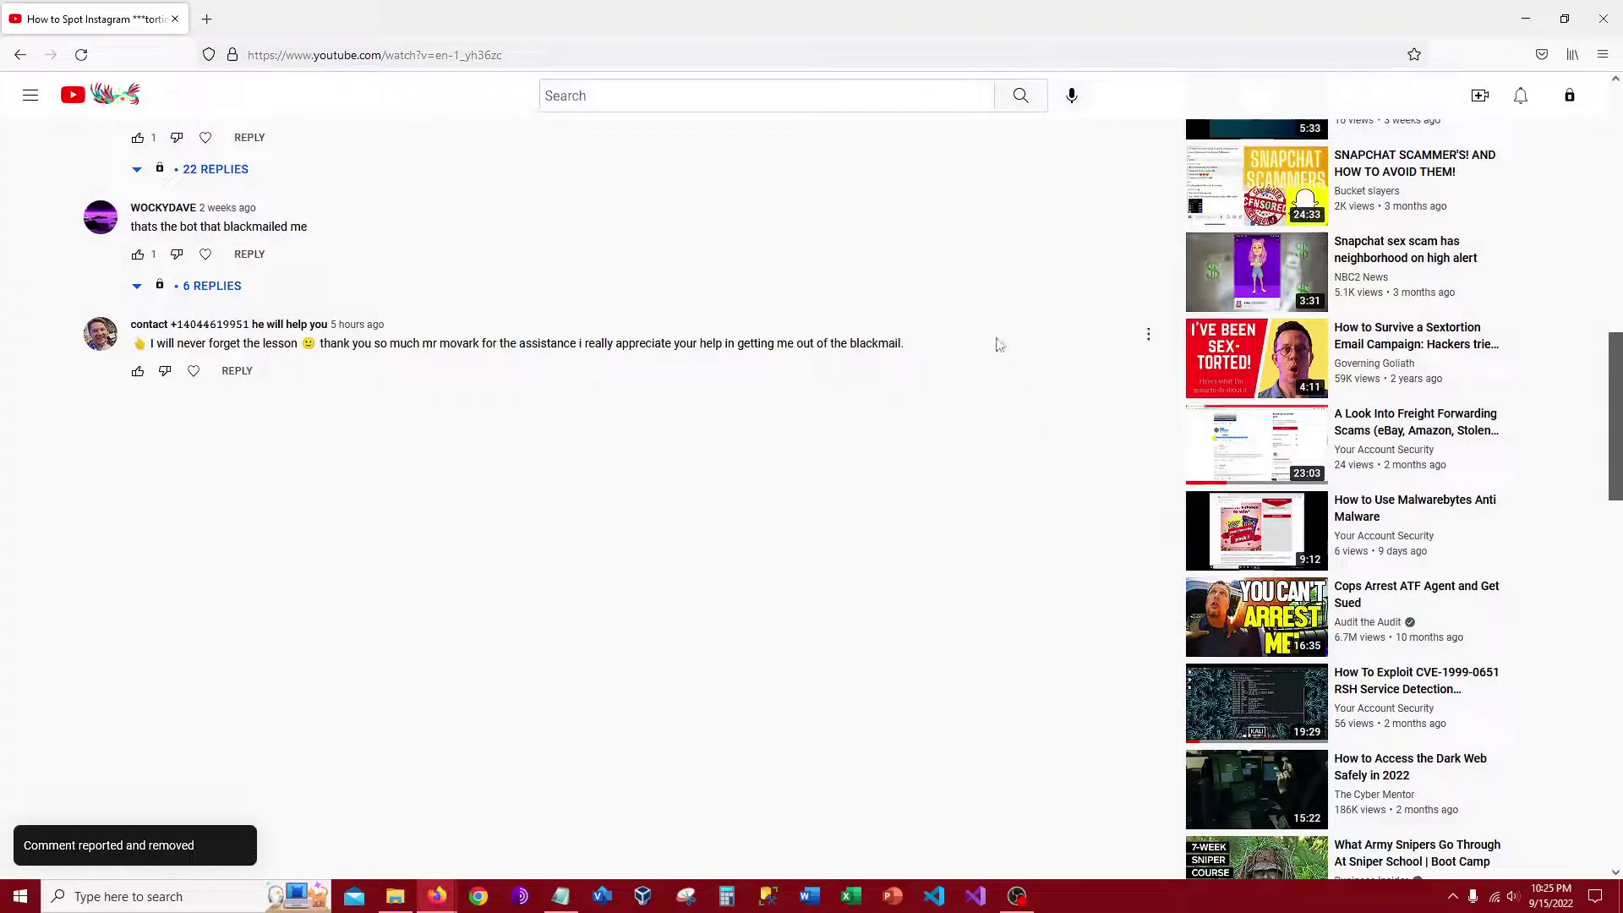
- Report the last bot comment as unwanted commercial spam
click(1148, 335)
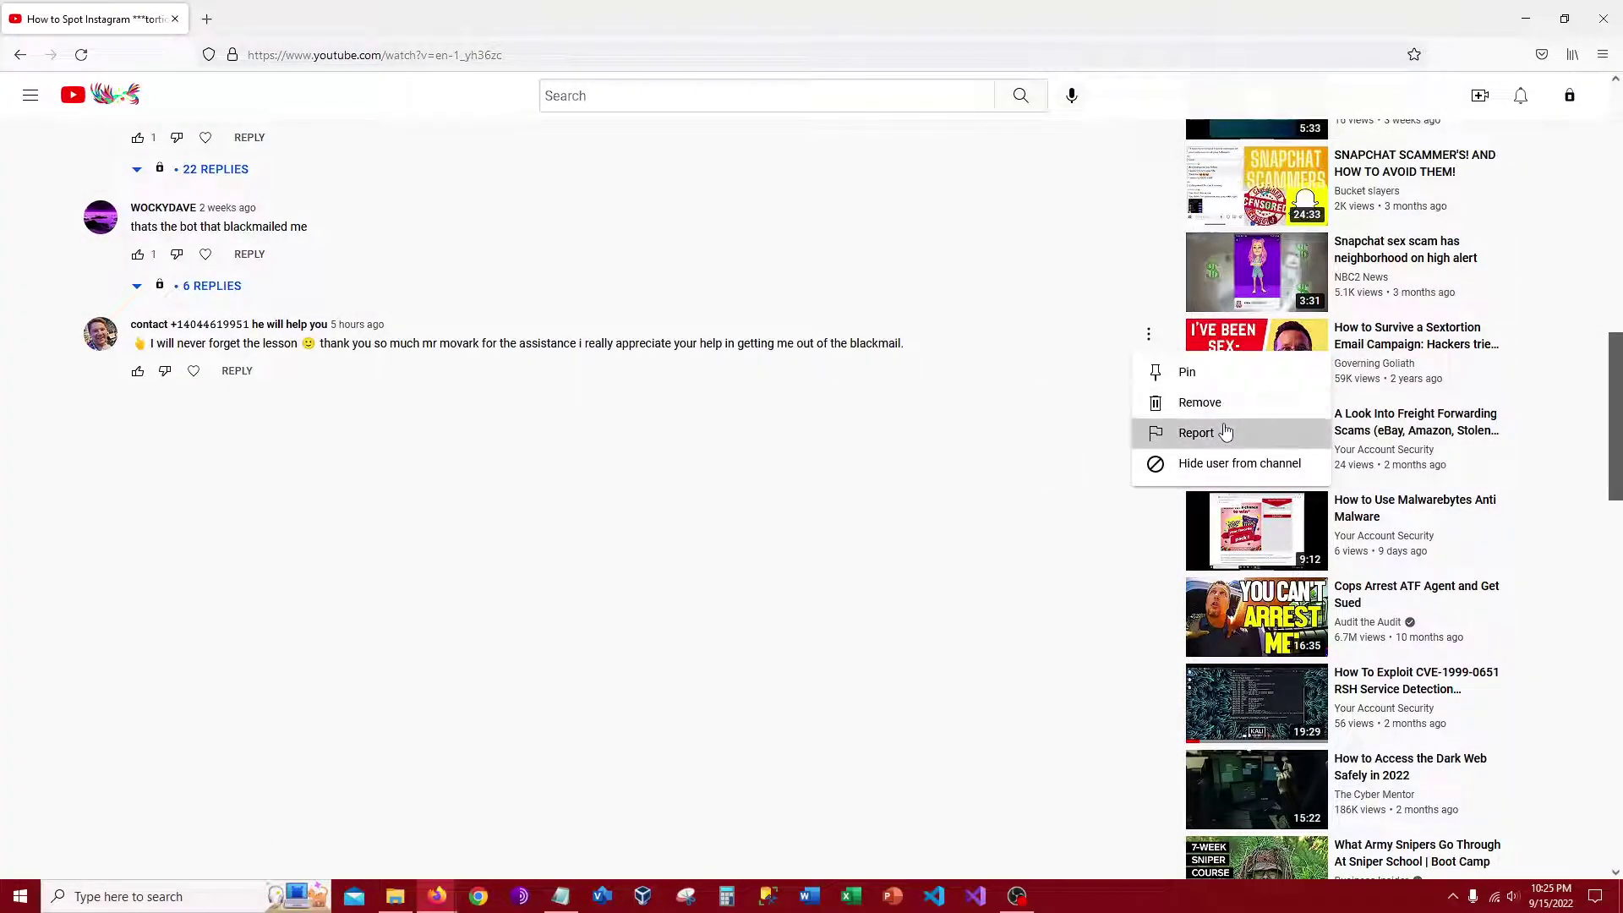
click(1223, 433)
click(793, 341)
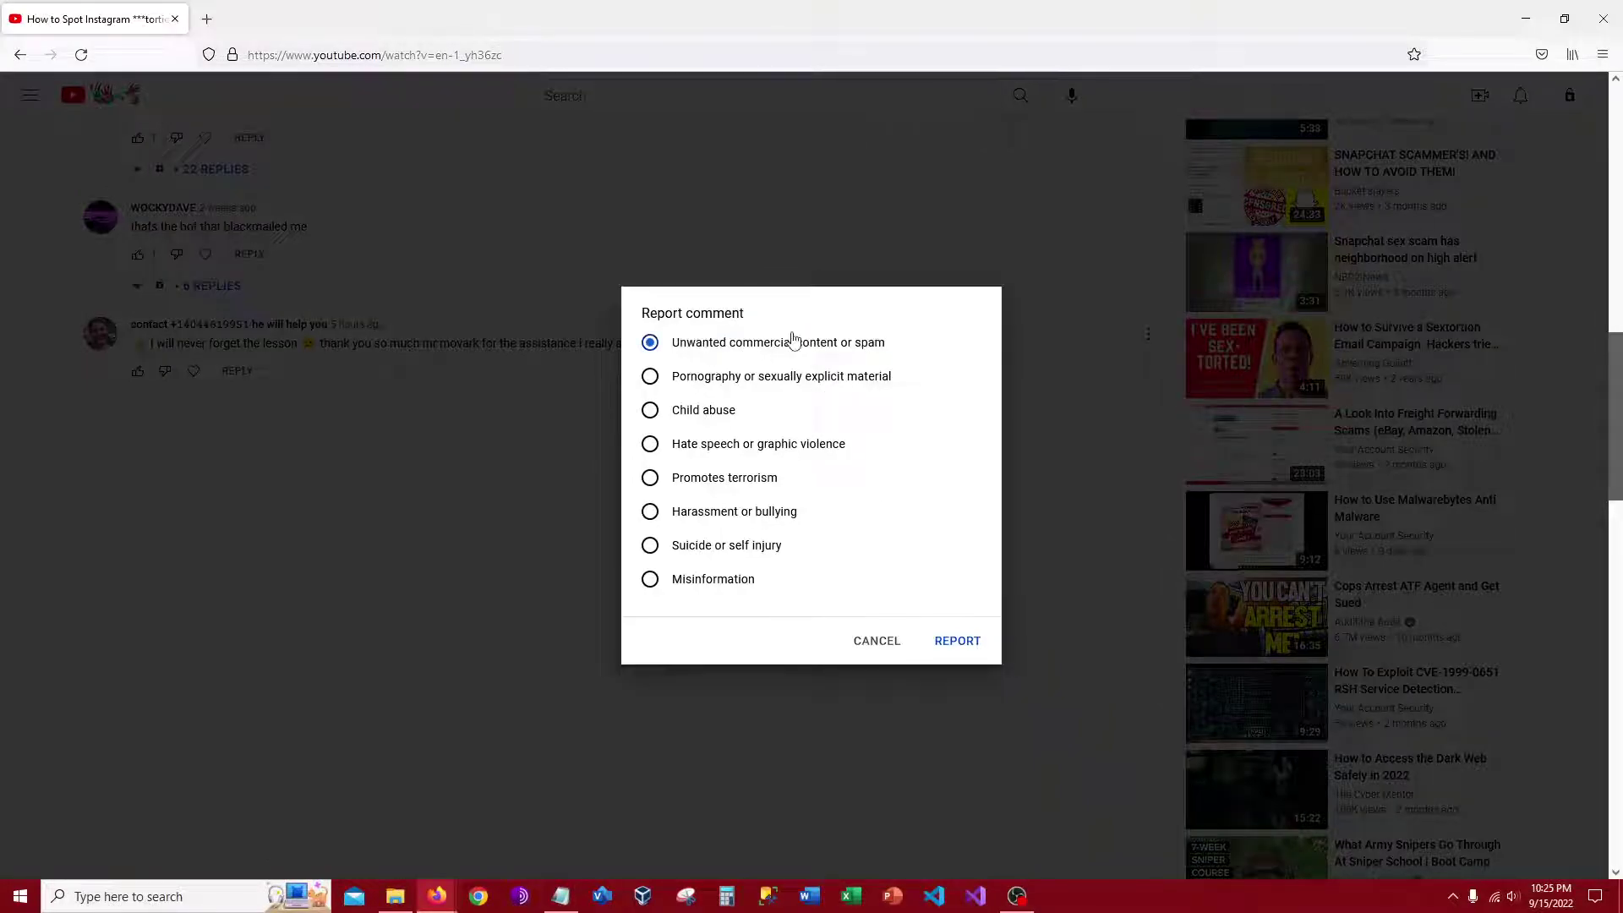
click(958, 652)
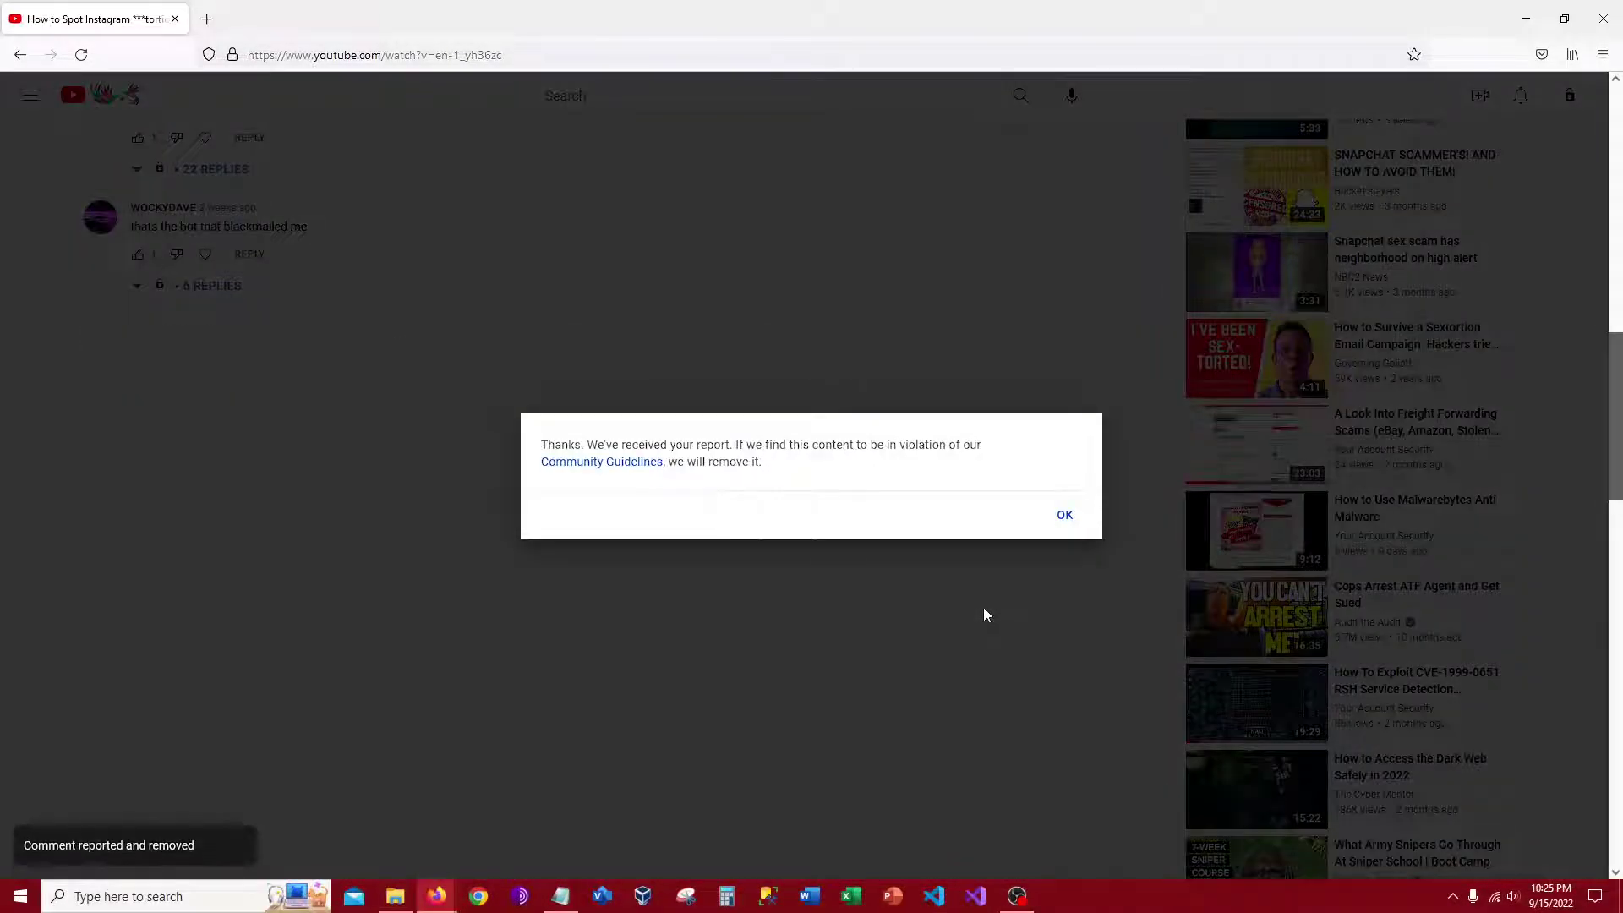
- Dismiss the final report confirmation and reload the scam video page
scroll(985, 612, up, 5)
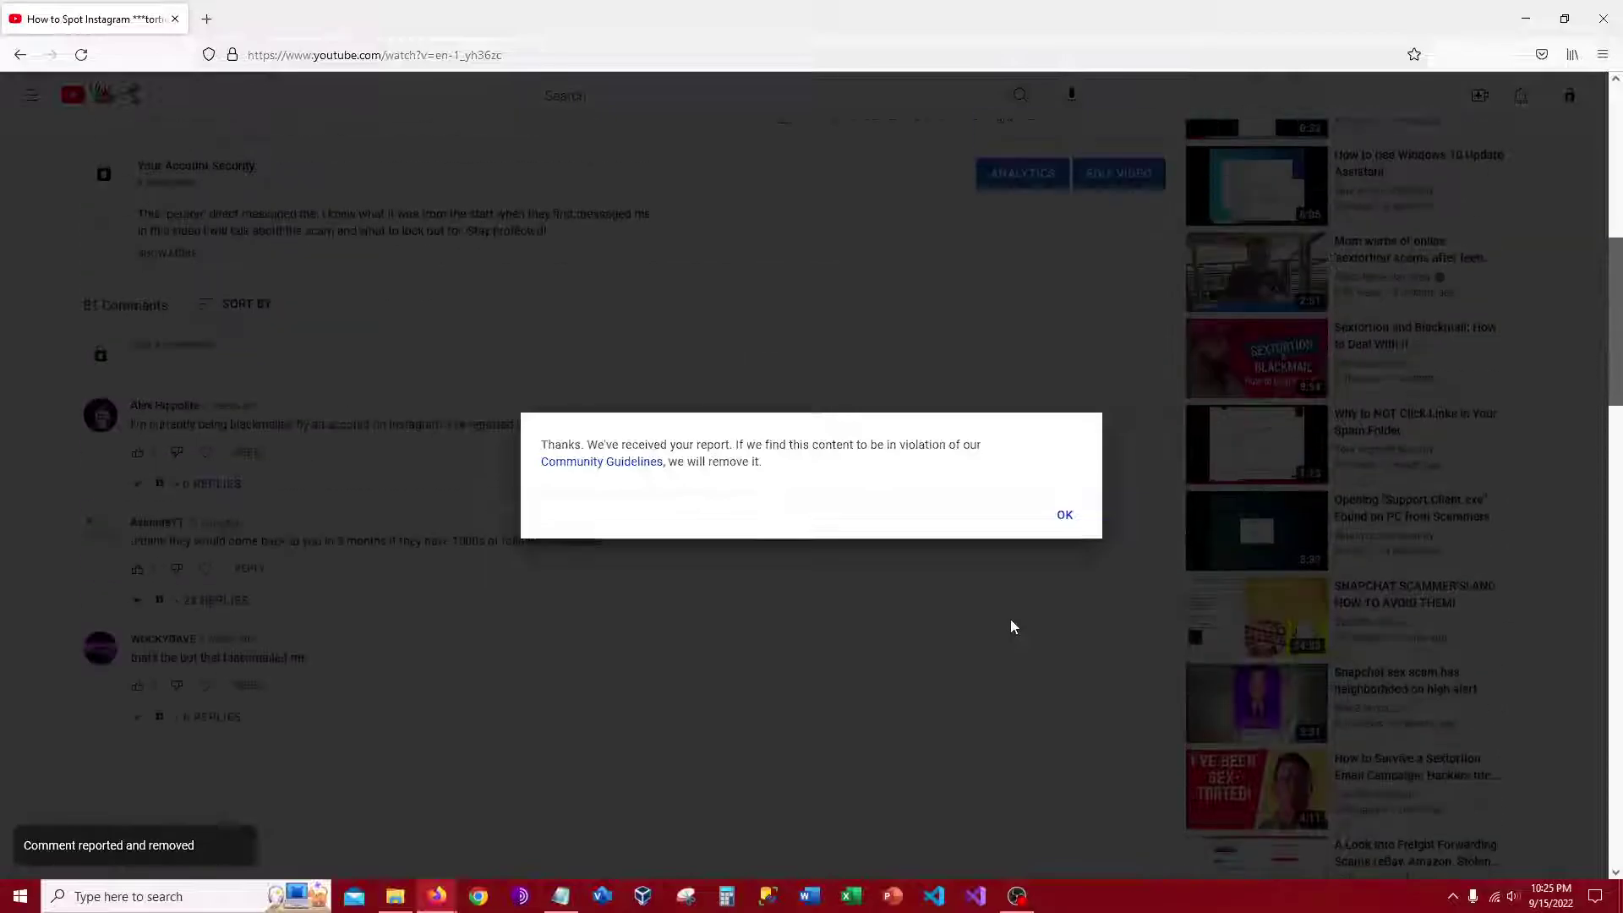
click(1064, 516)
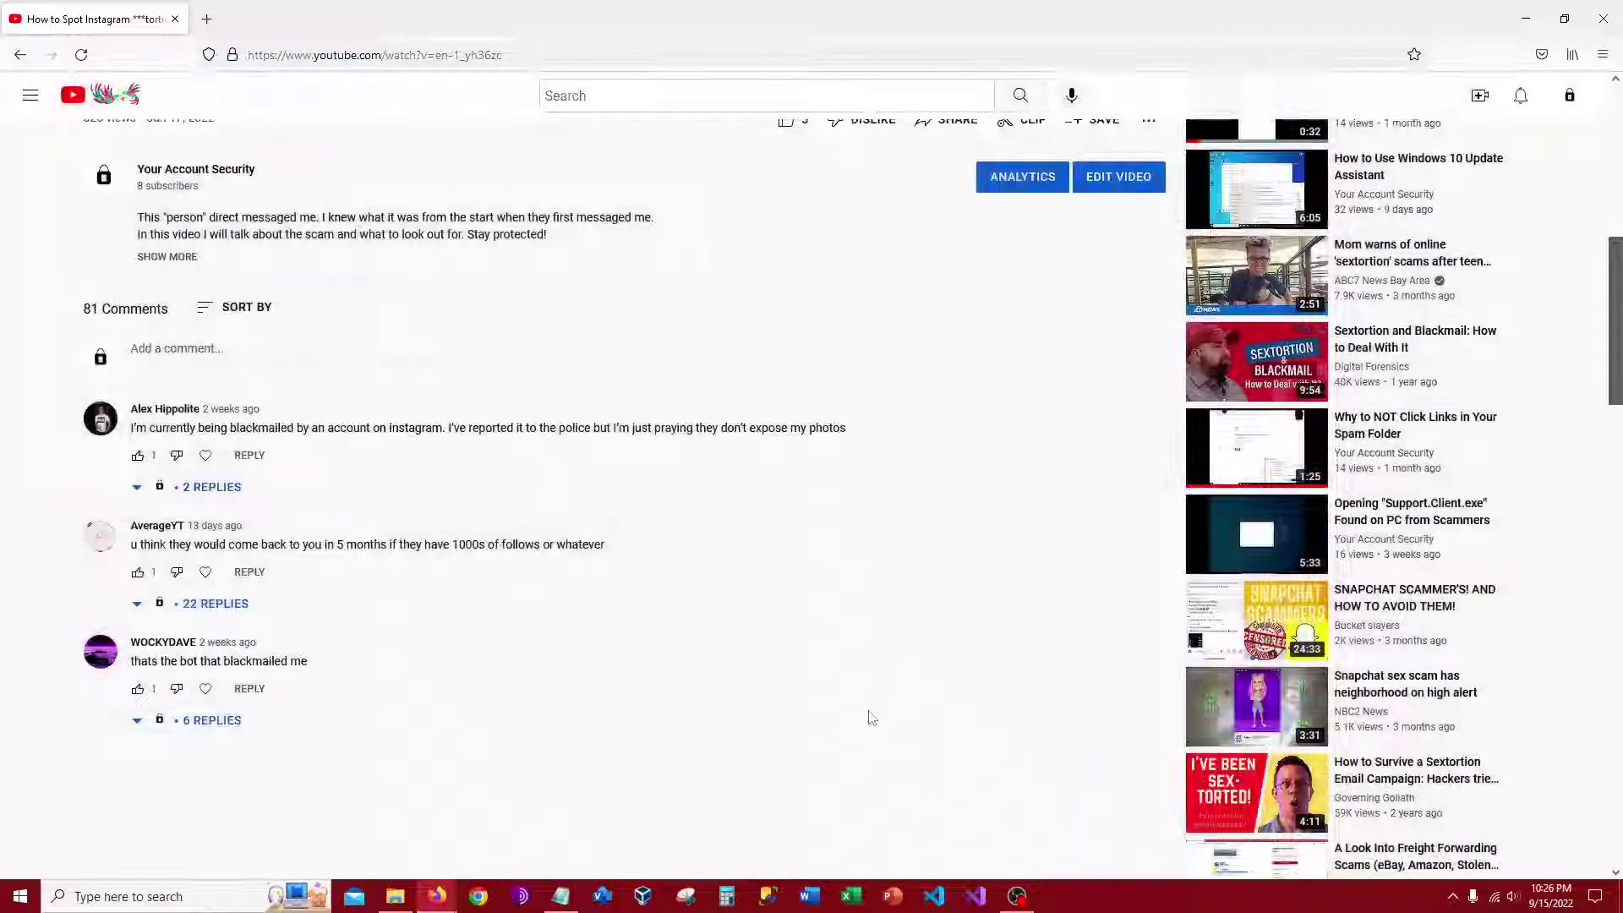
scroll(869, 714, up, 8)
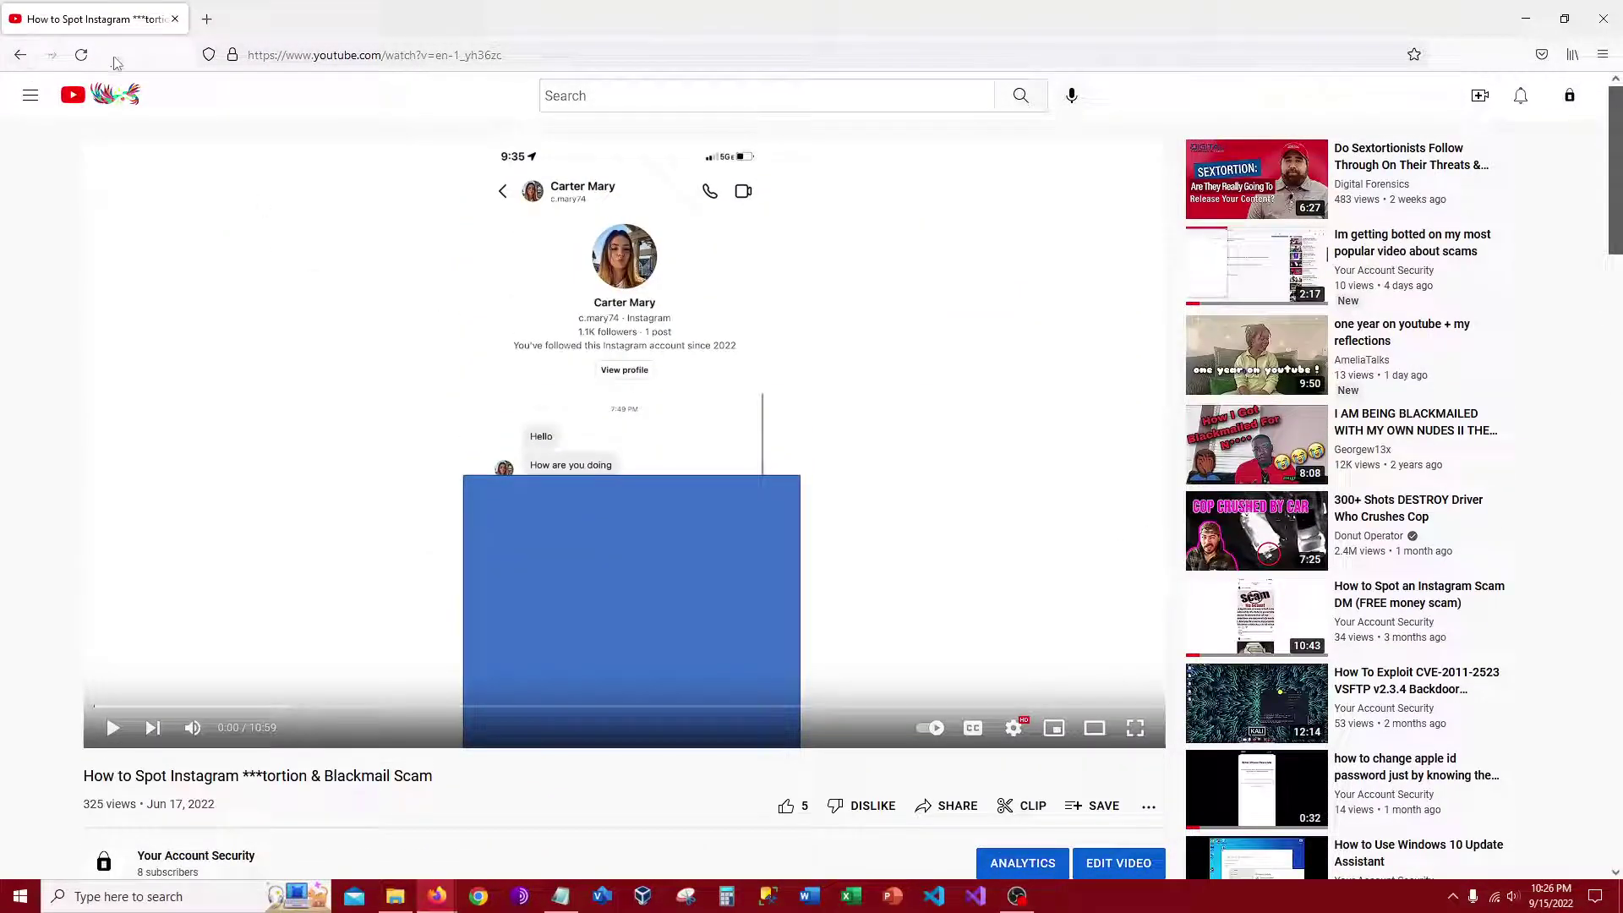
click(81, 54)
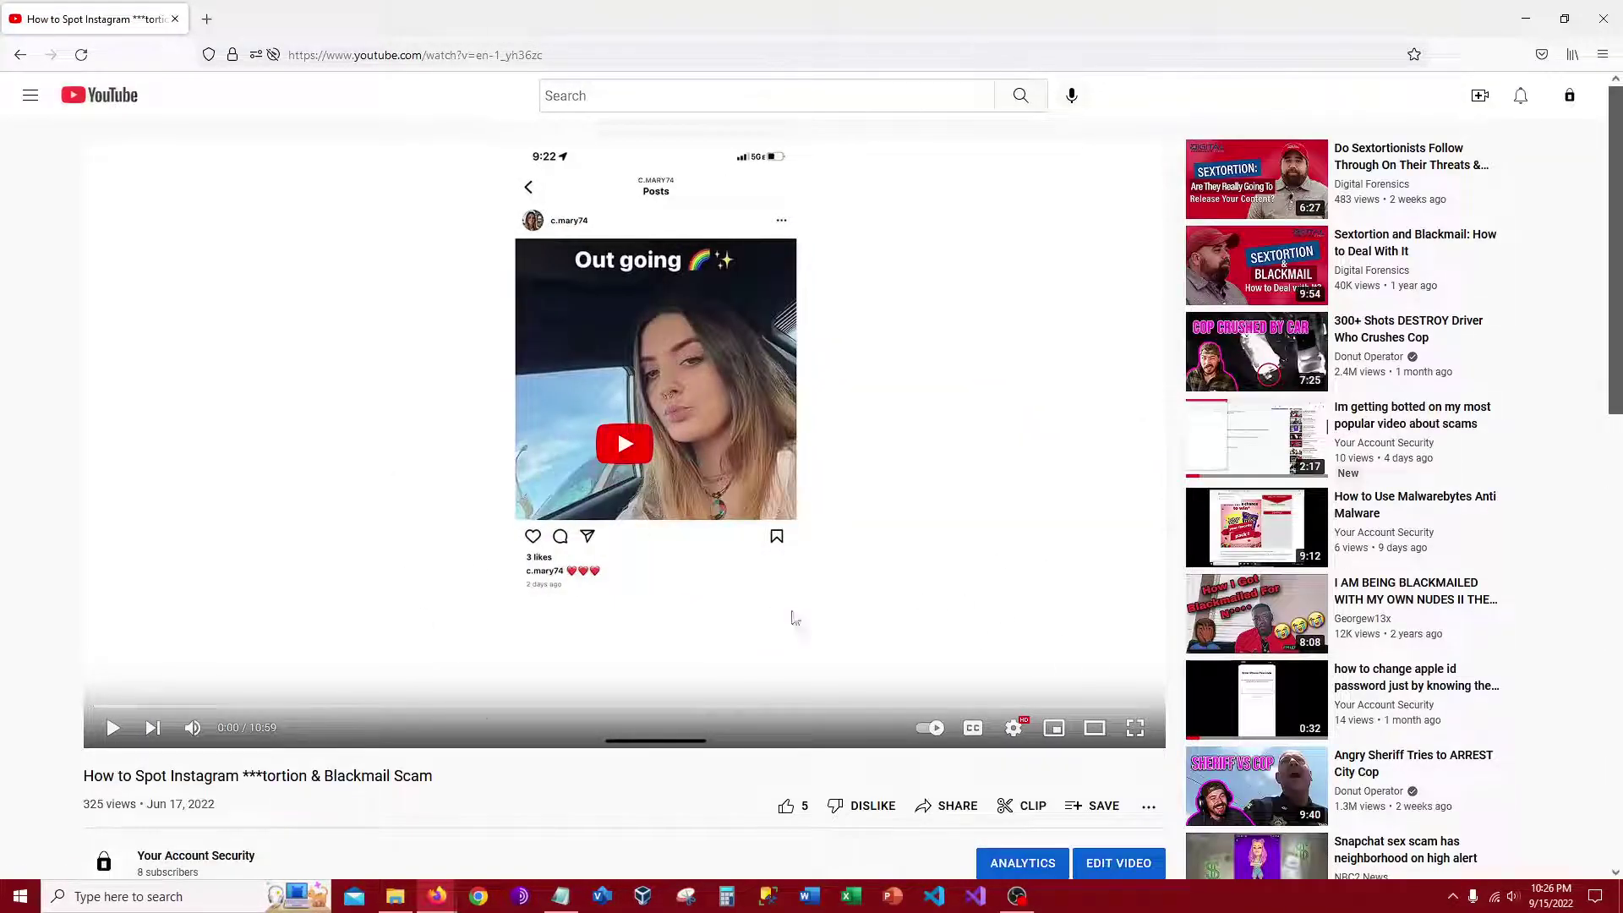
- Expand the video's full description and read through it
scroll(789, 616, down, 4)
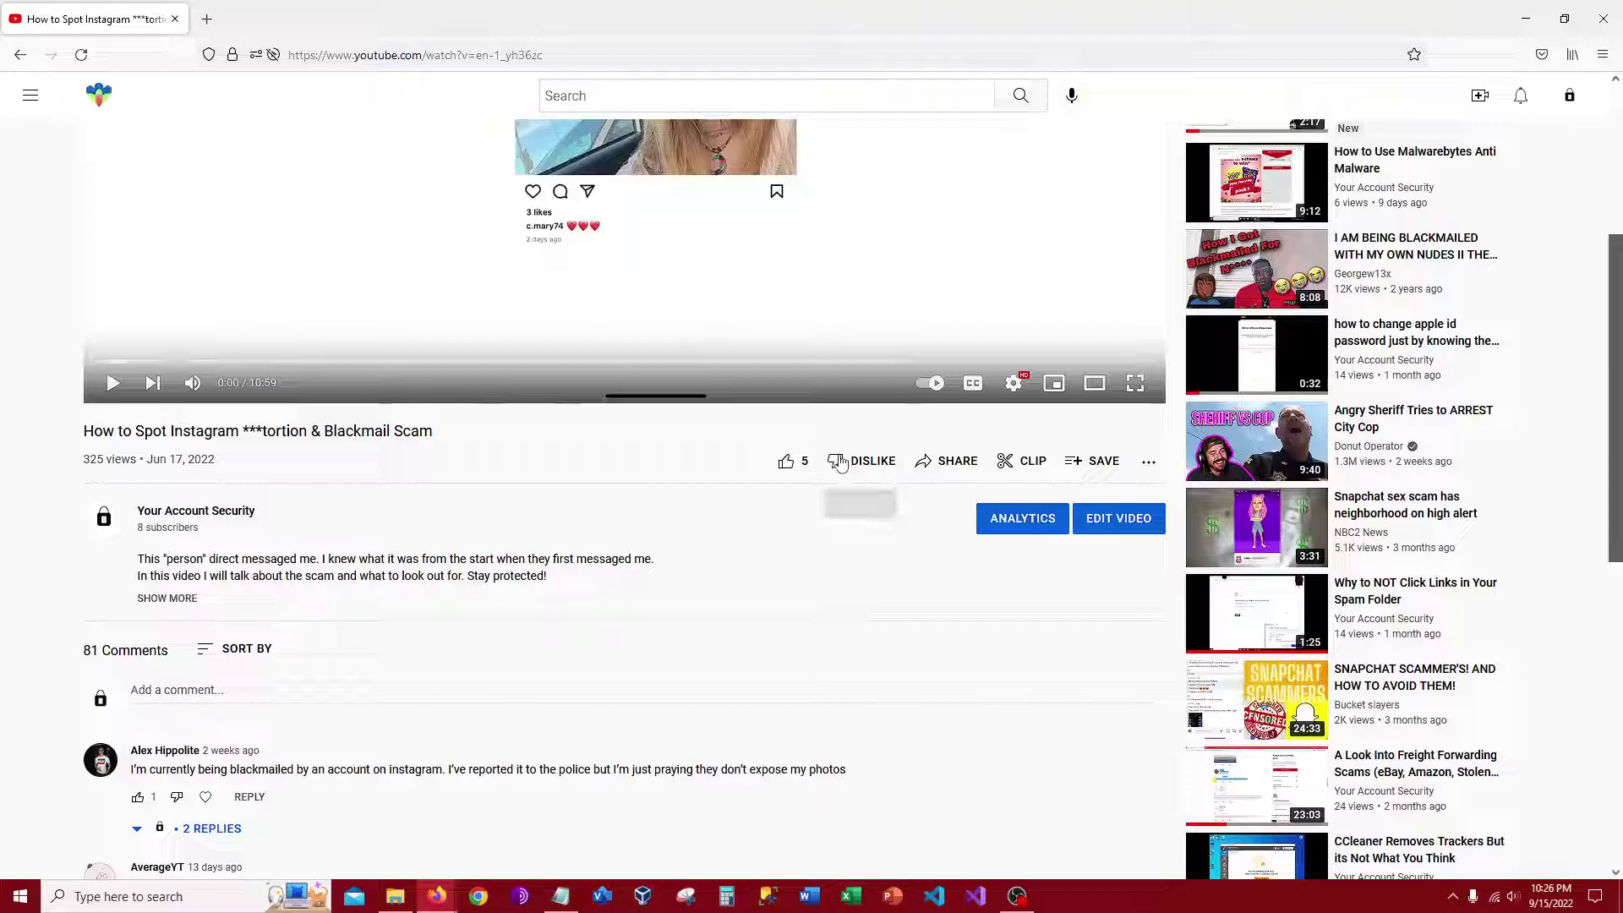
click(165, 599)
scroll(133, 507, down, 2)
drag(150, 404, 297, 387)
click(346, 405)
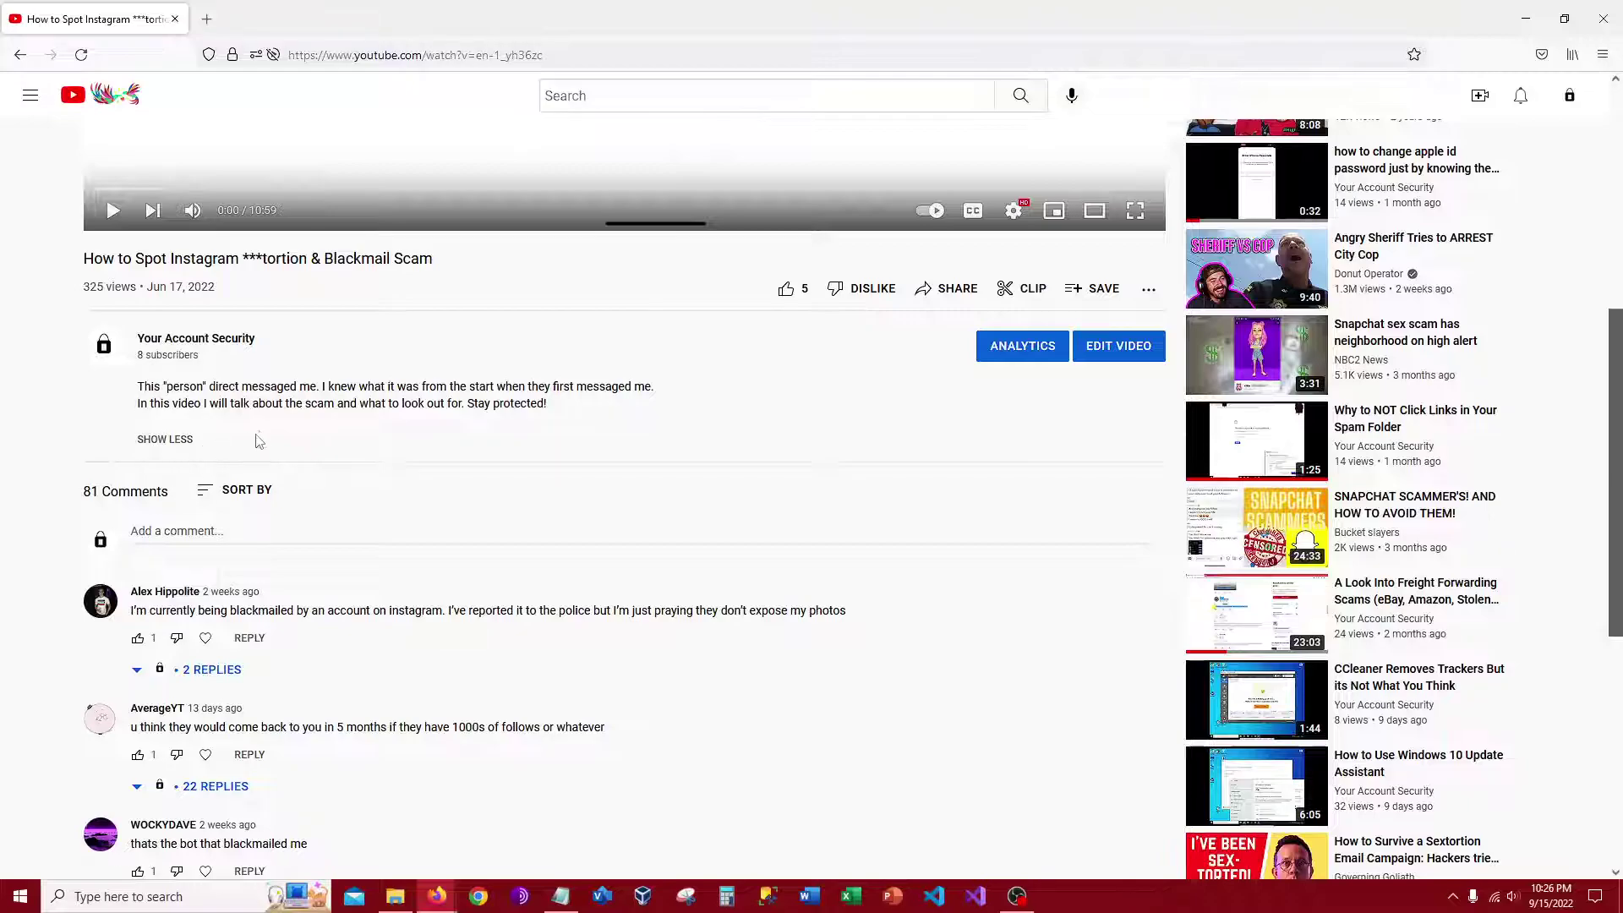
scroll(258, 440, down, 3)
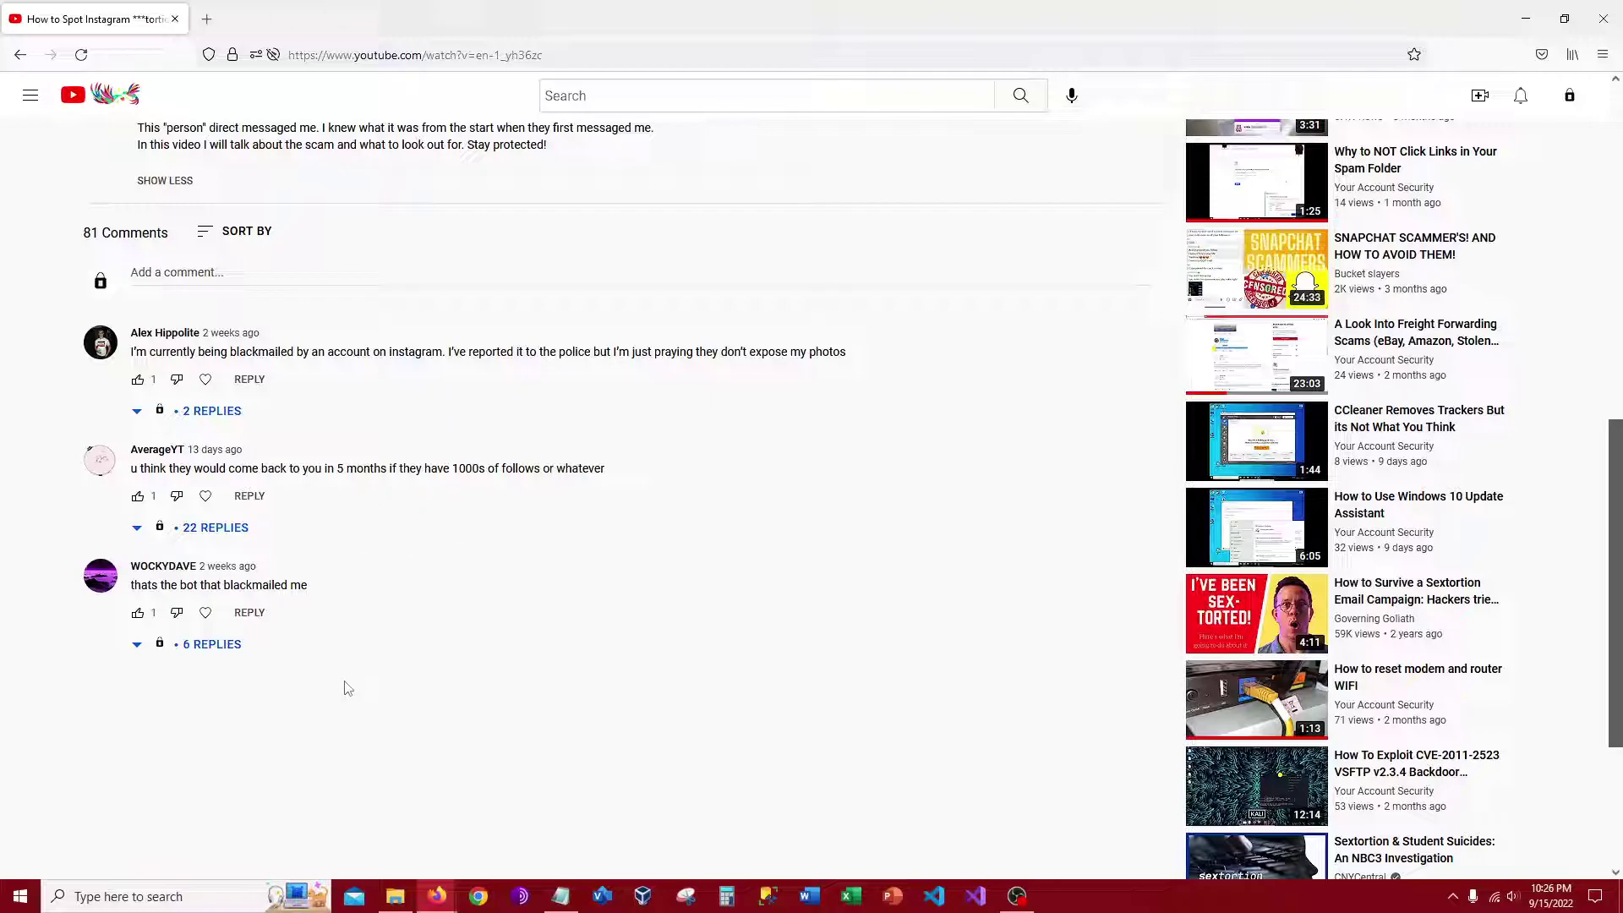
scroll(287, 237, up, 3)
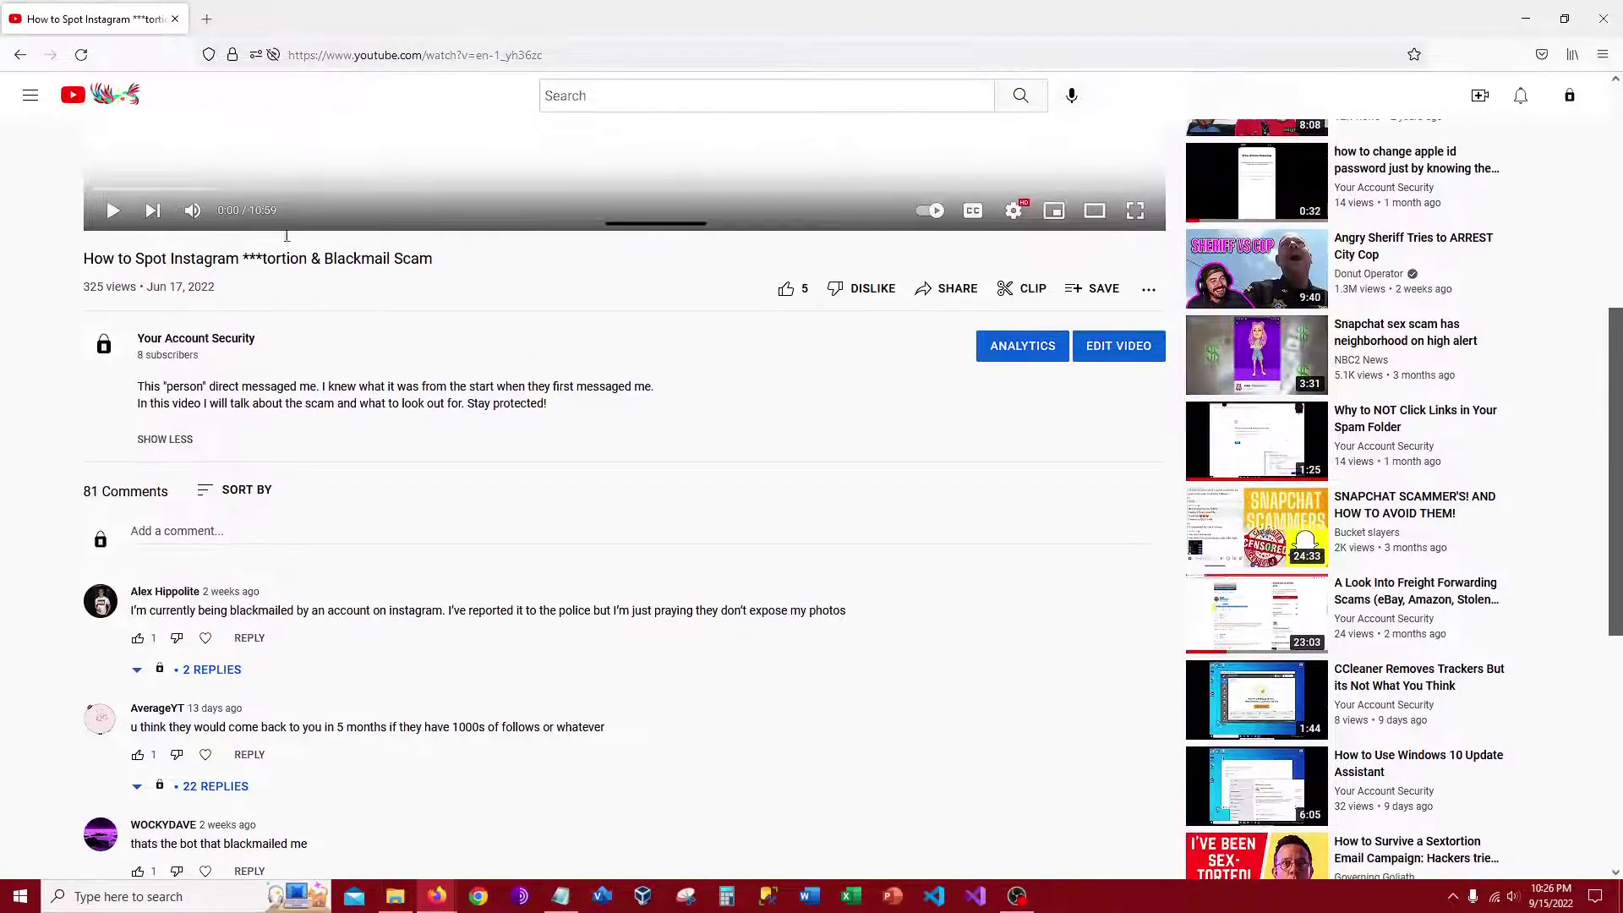
scroll(345, 511, up, 2)
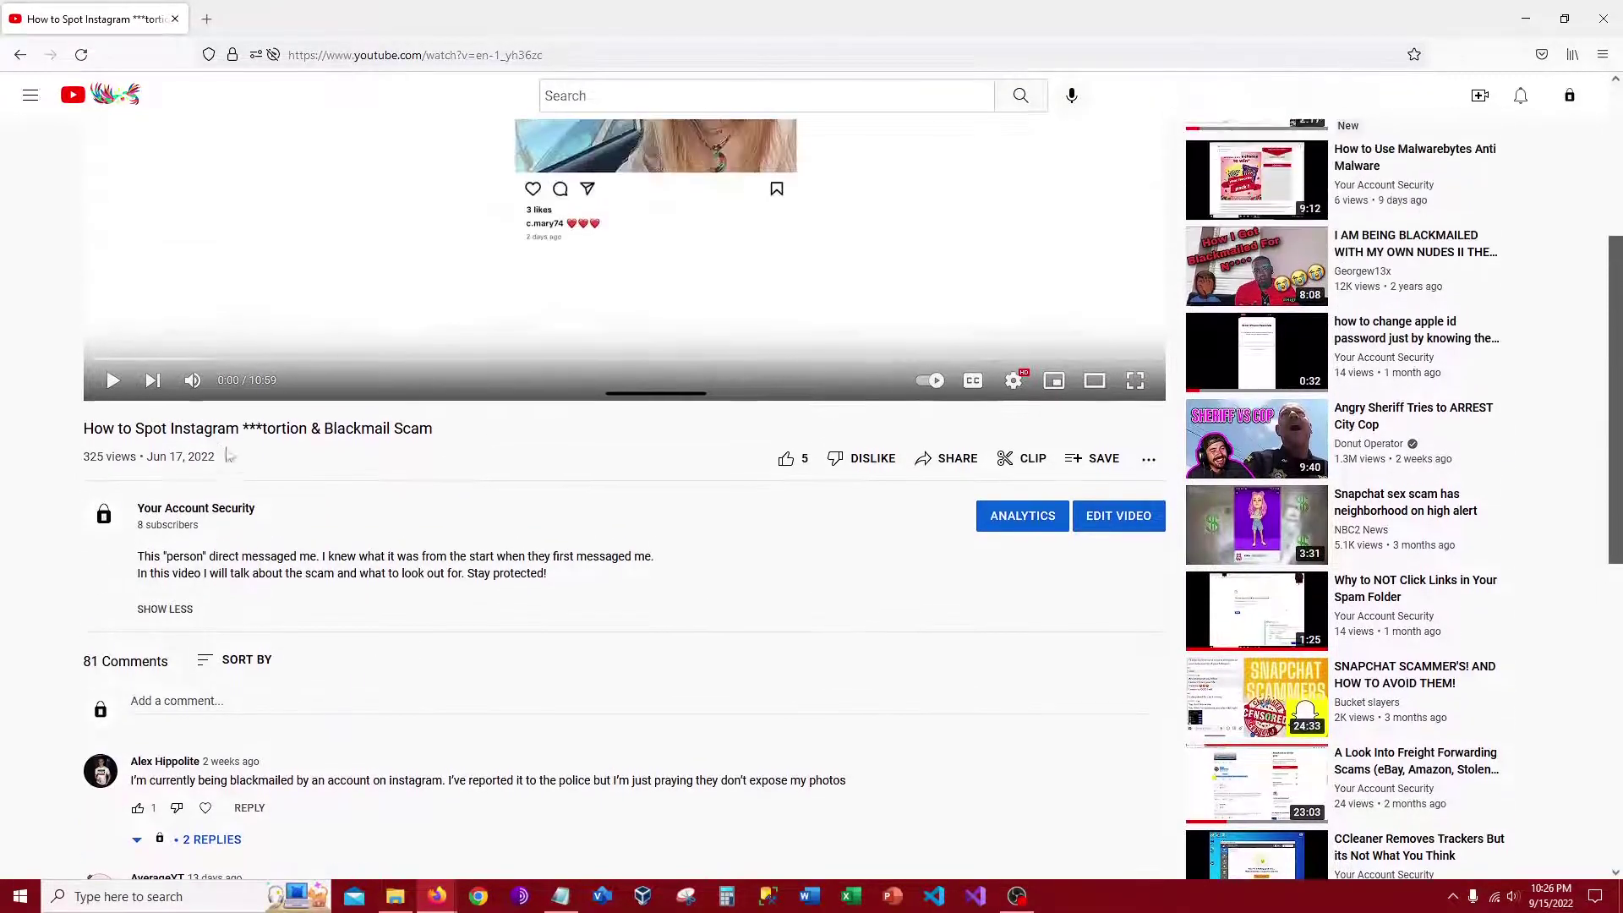
- Go to the uploader's channel playlists and start the Scams playlist
click(213, 511)
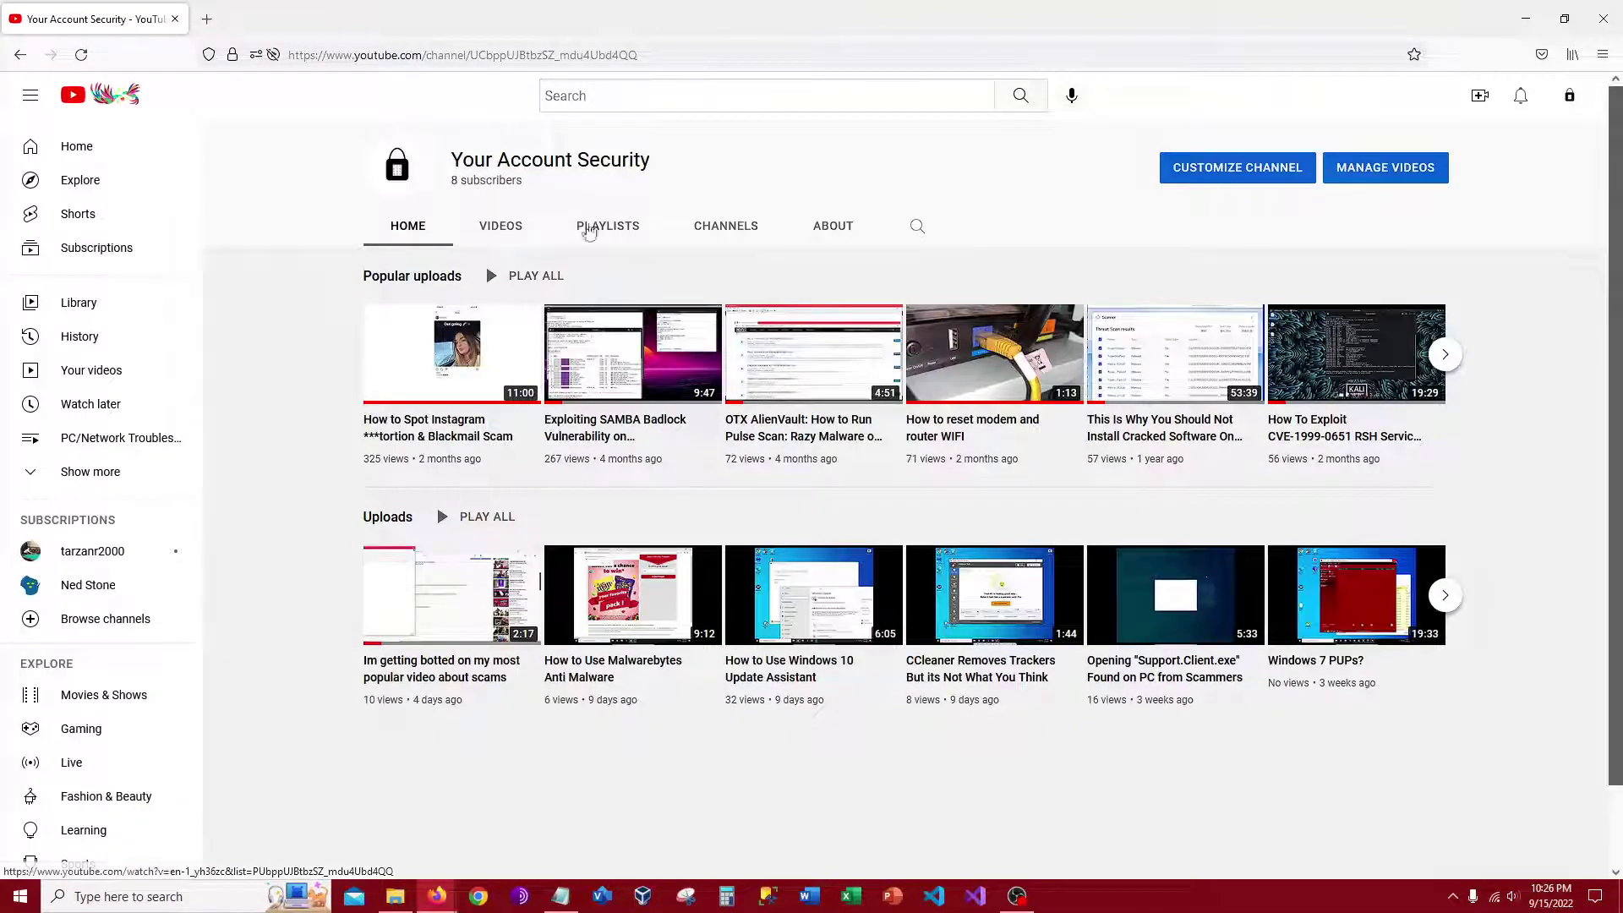
click(501, 227)
click(602, 230)
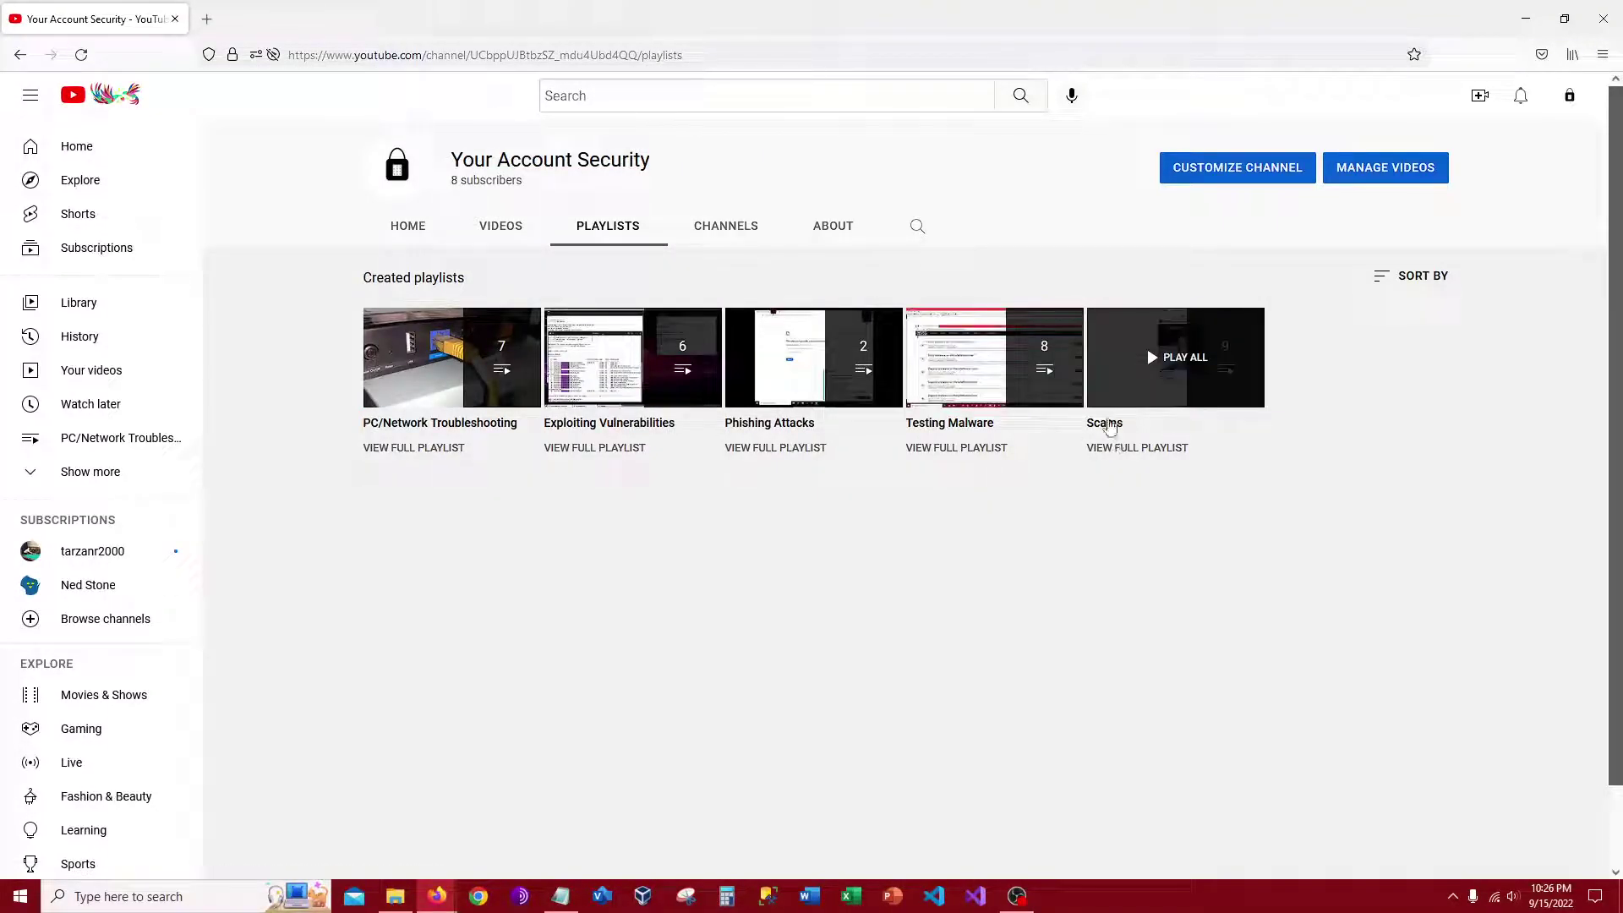
click(1100, 424)
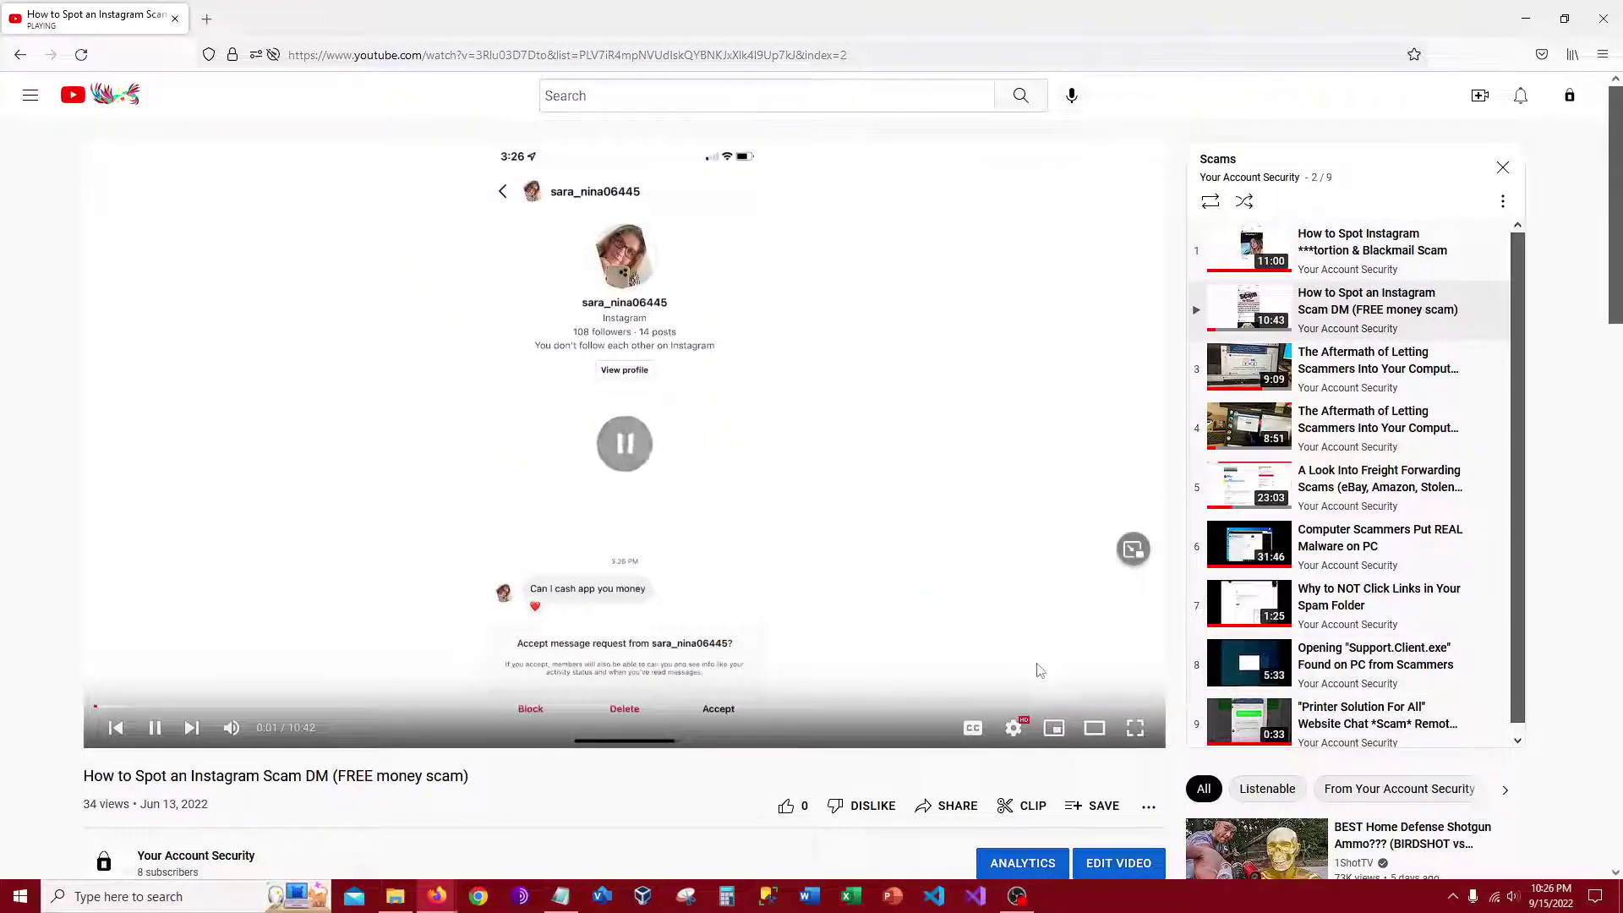
- Pause, resume, then pause again the playing Scams video
click(490, 535)
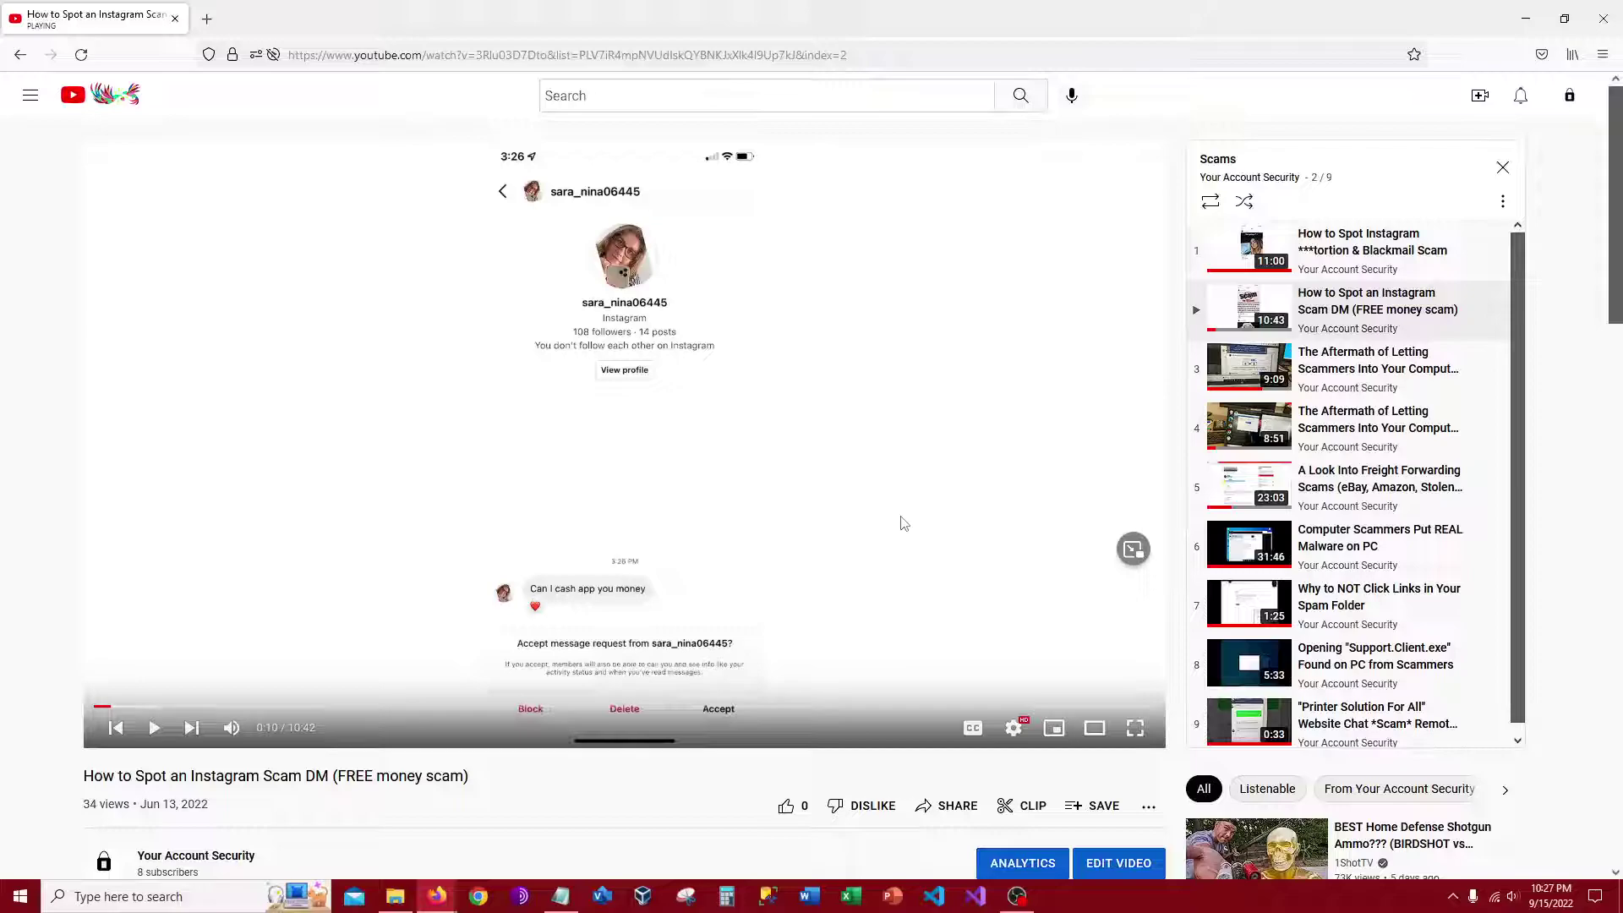
click(661, 481)
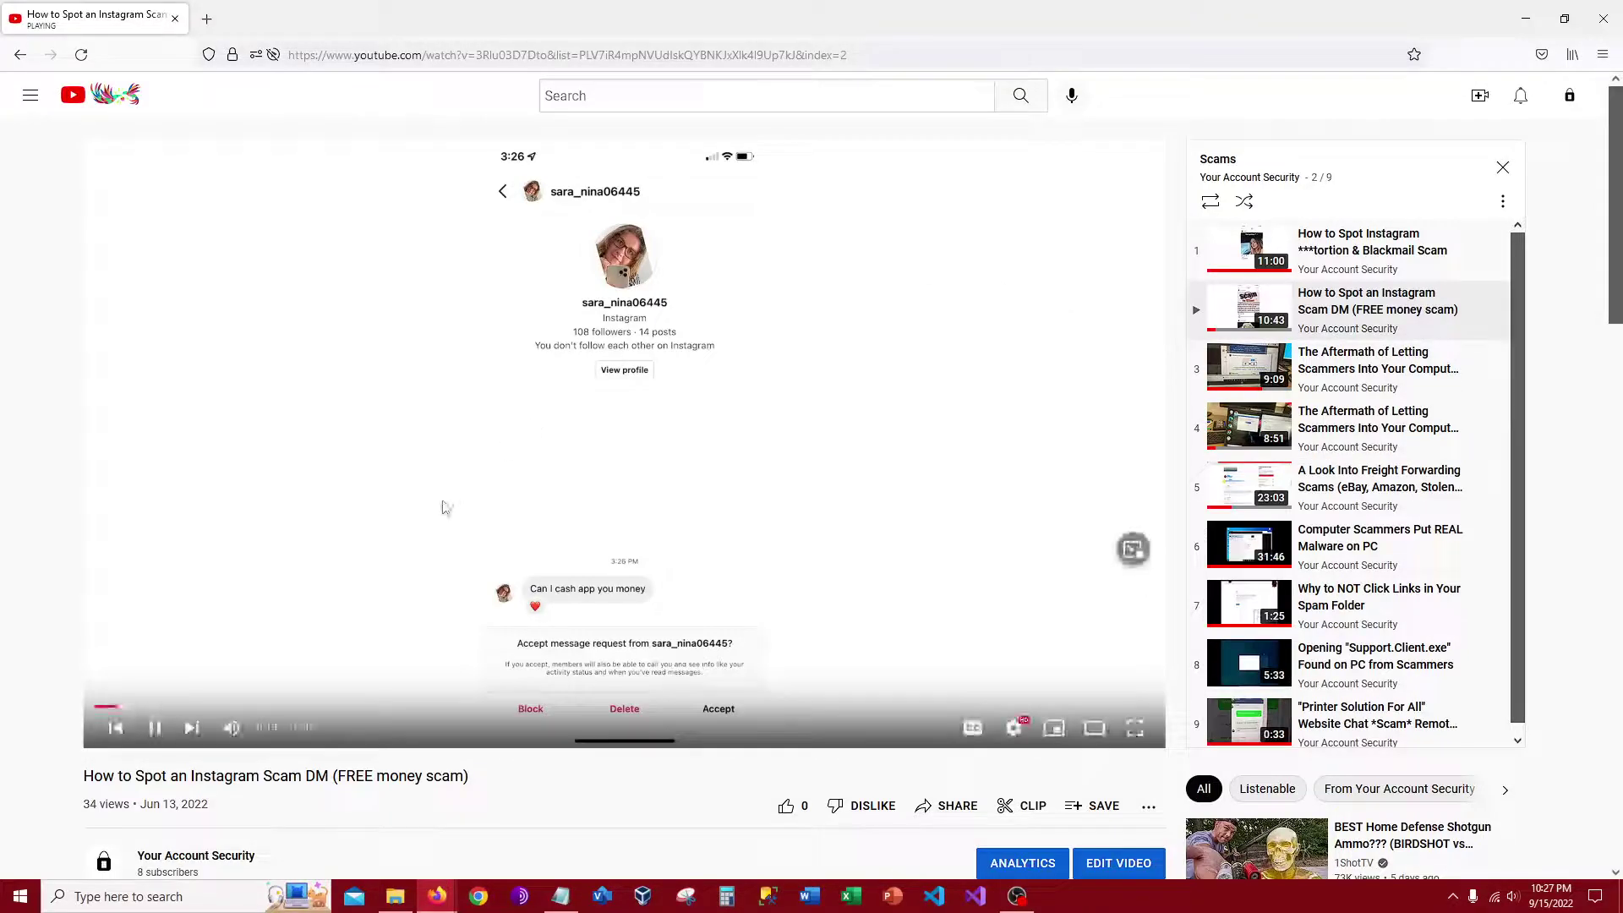
click(881, 568)
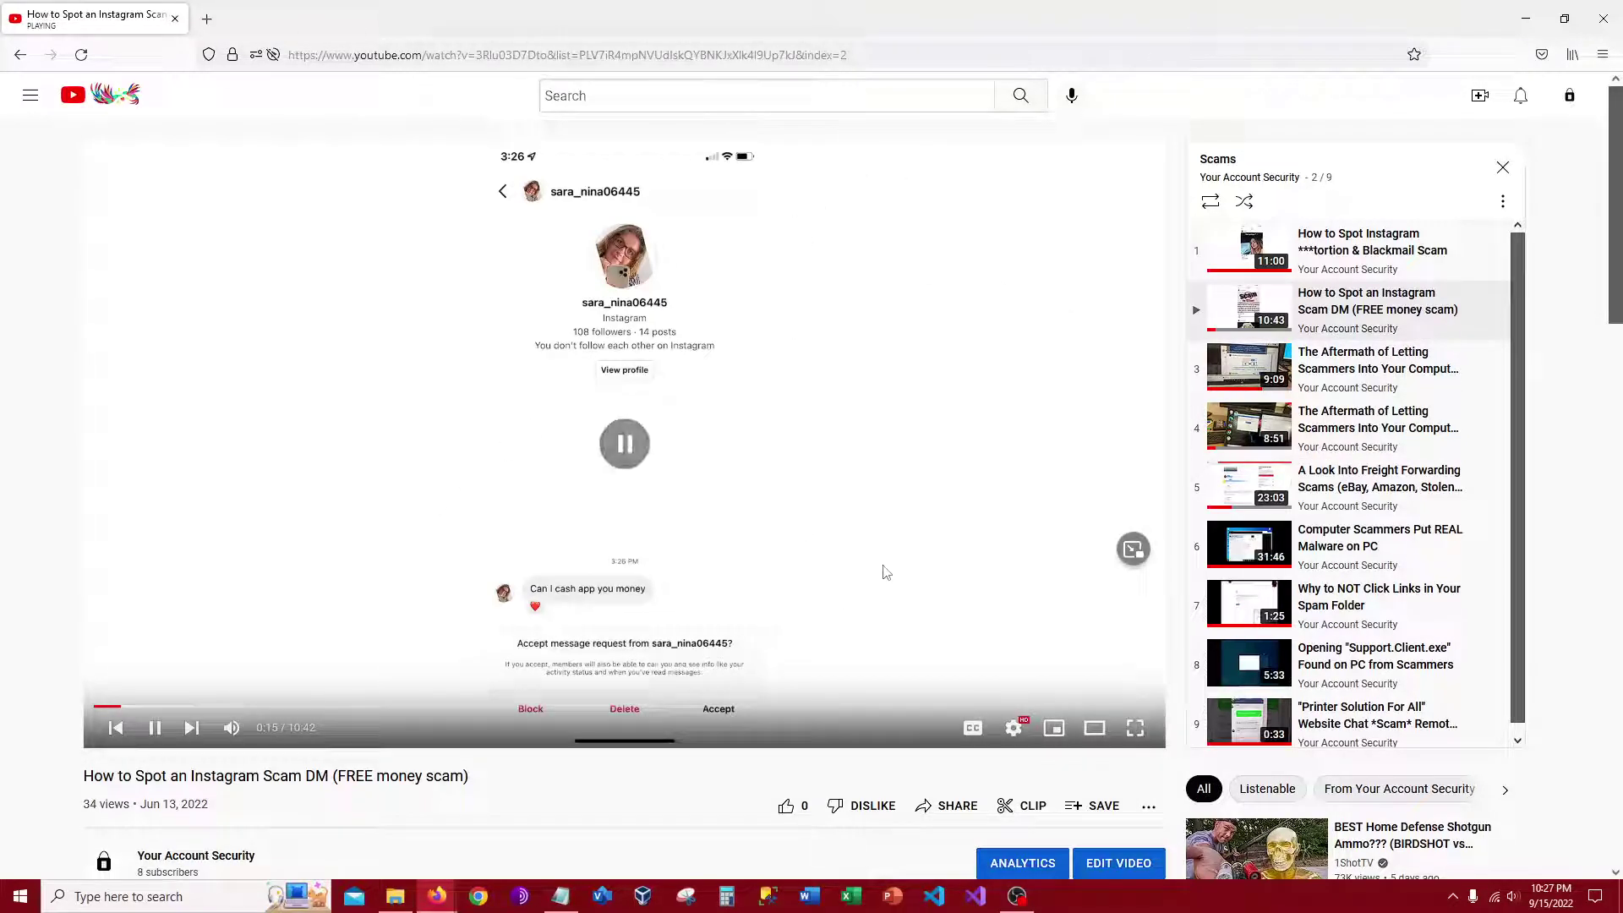
- Play 'The Aftermath of Letting Scammers Into Your Computer' Part 1, pausing and resuming once
click(1370, 380)
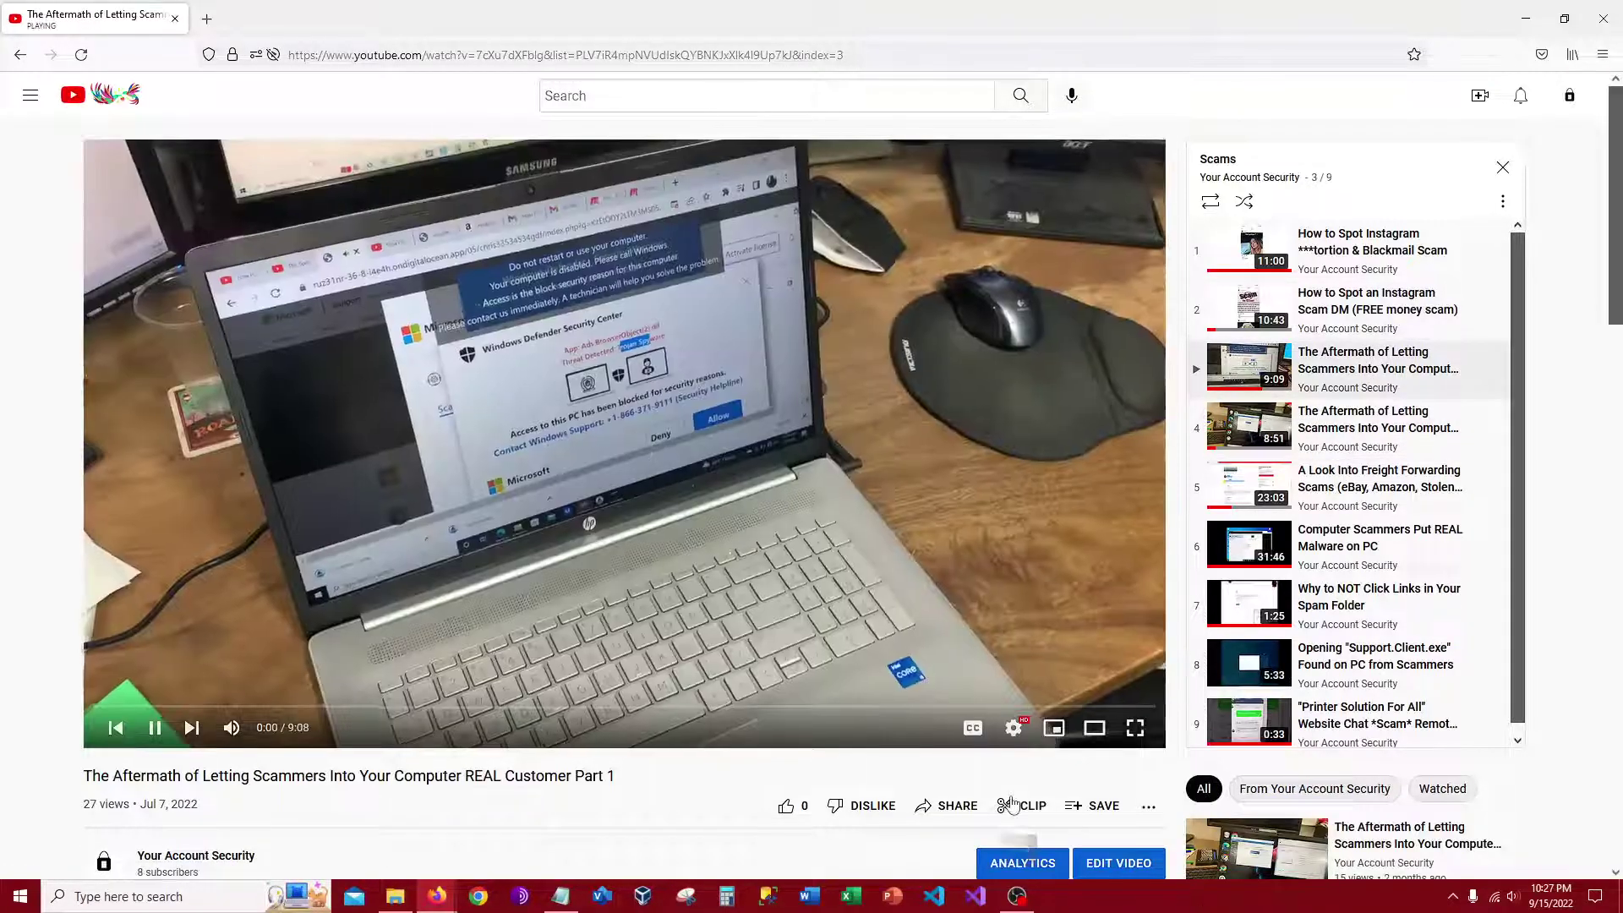
click(612, 368)
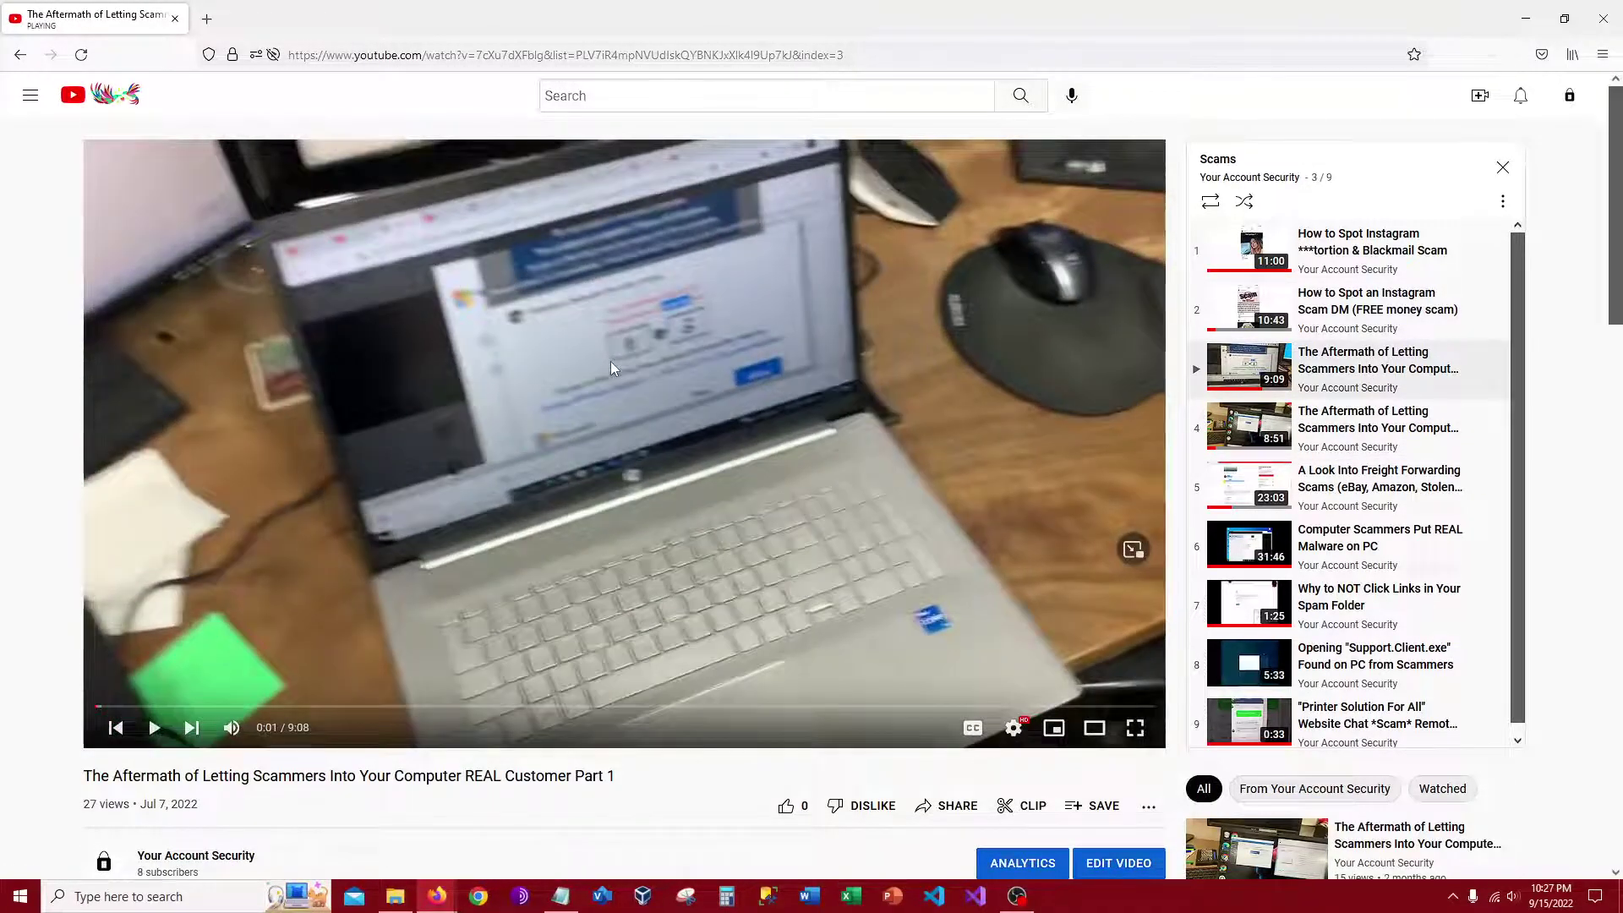
click(612, 365)
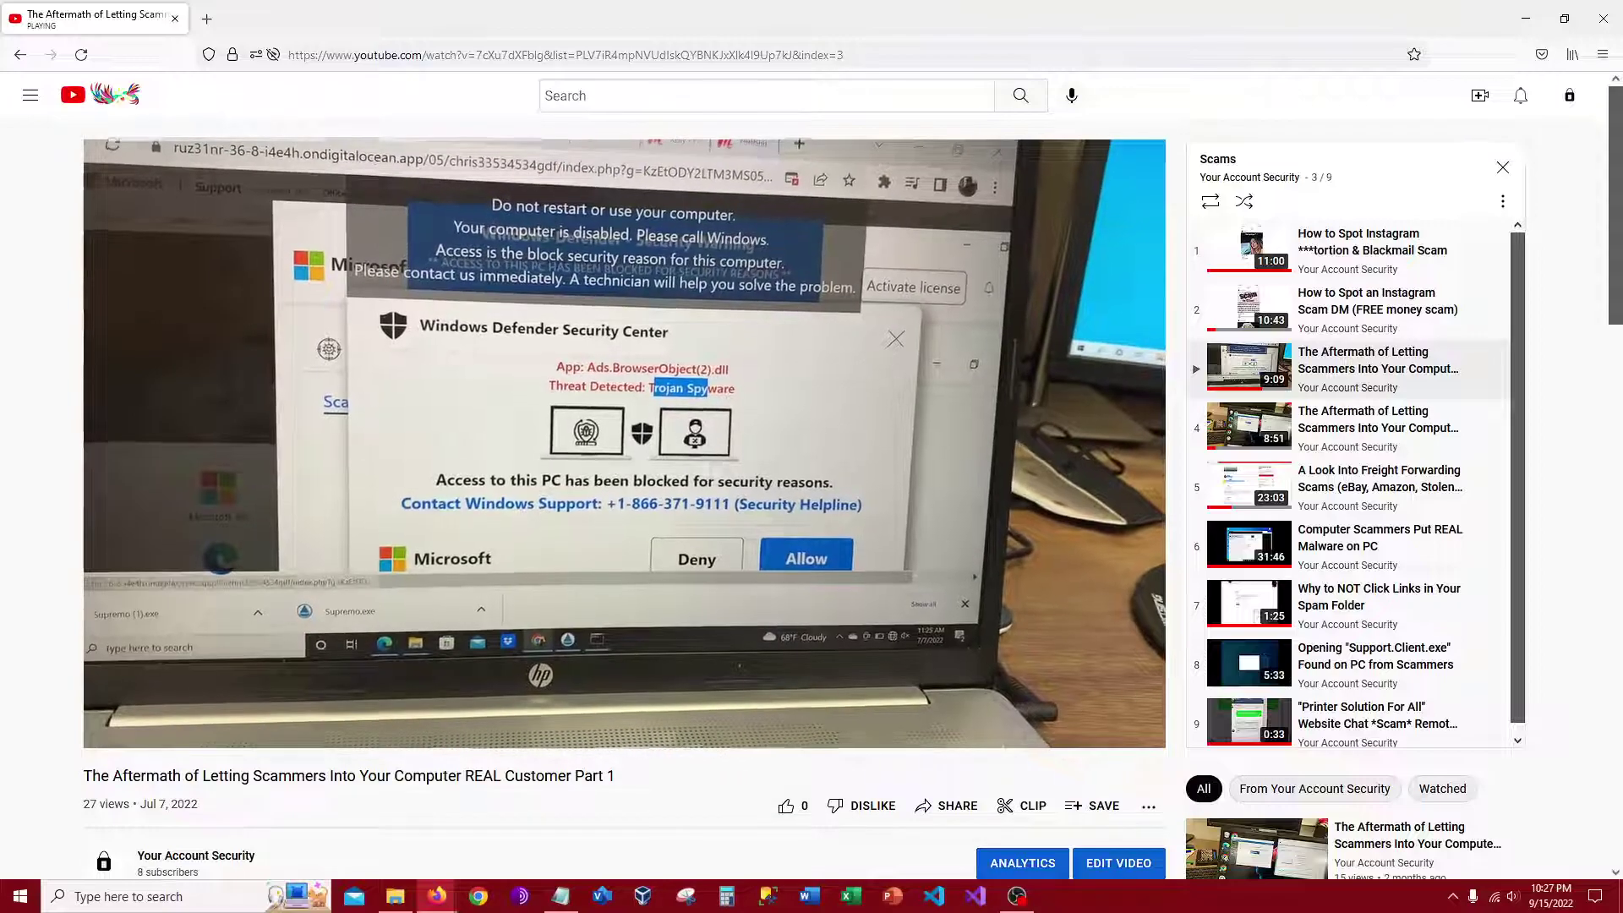
mouse_move(449, 571)
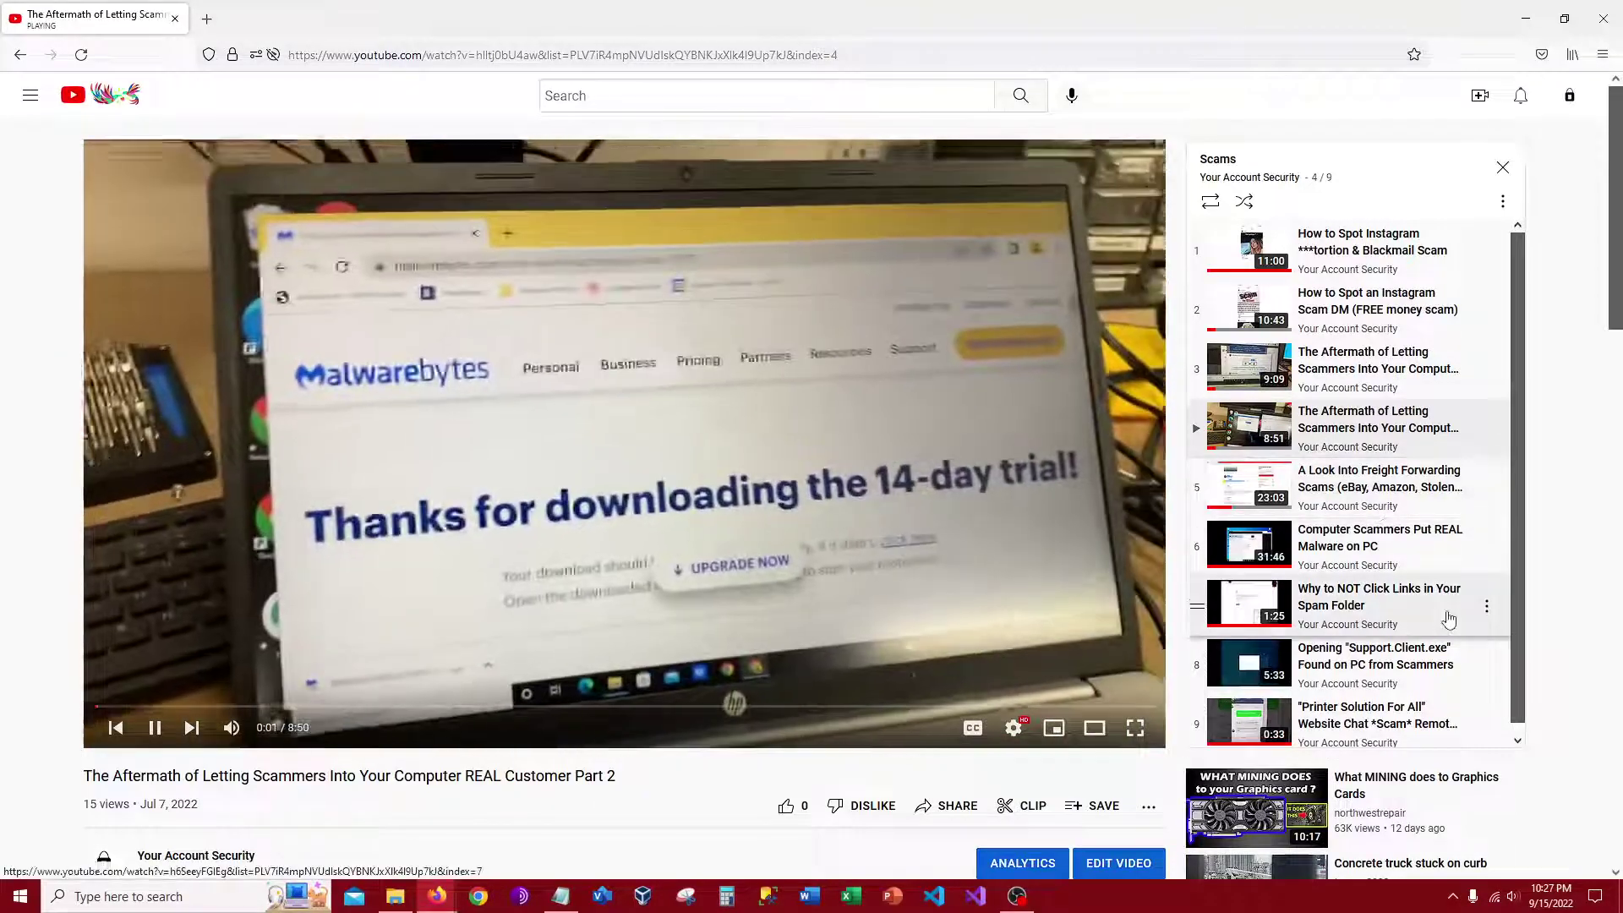
- Jump to 'Computer Scammers Put REAL Malware on PC' in the Scams playlist
click(1420, 550)
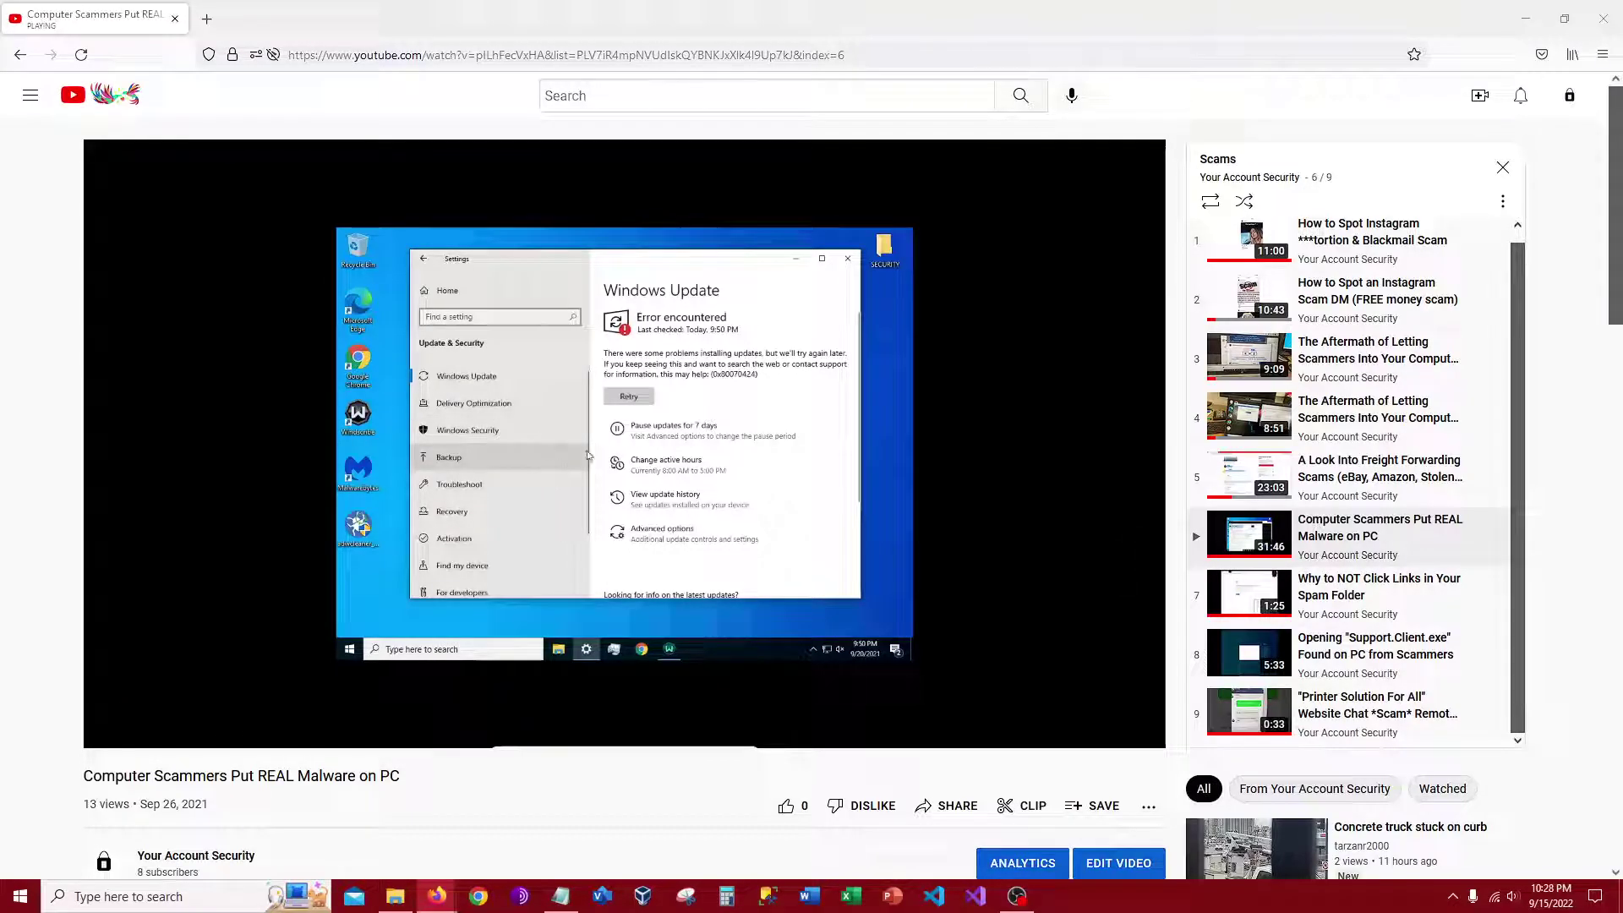
- Play 'Why to NOT Click Links in Your Spam Folder', briefly full screen, then skip ahead twice
click(1370, 596)
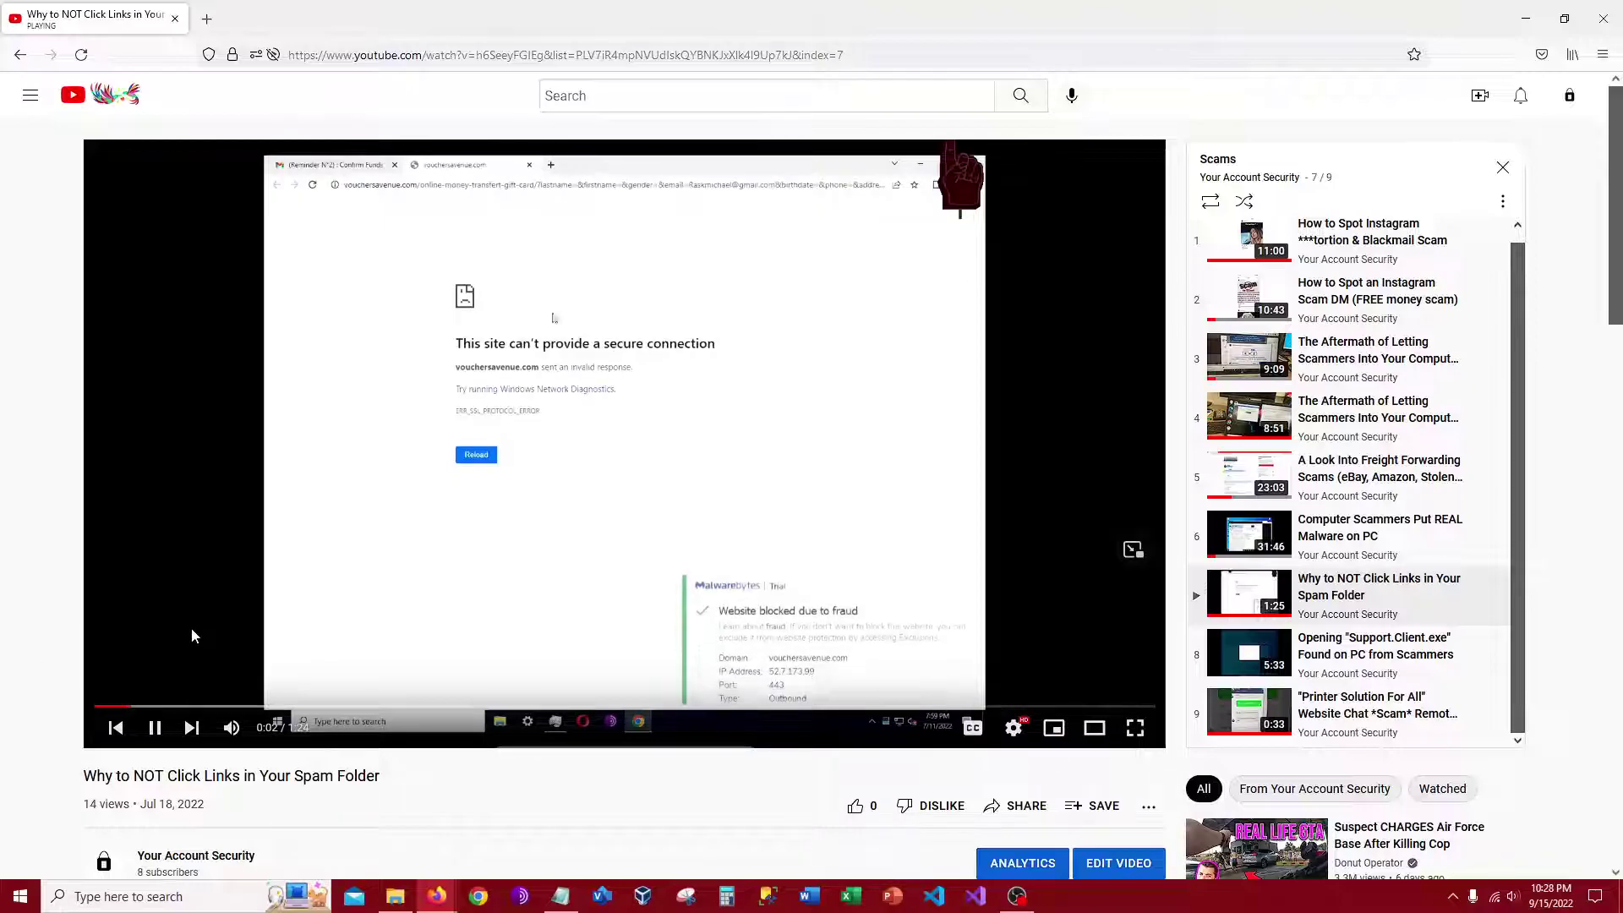
double_click(1135, 551)
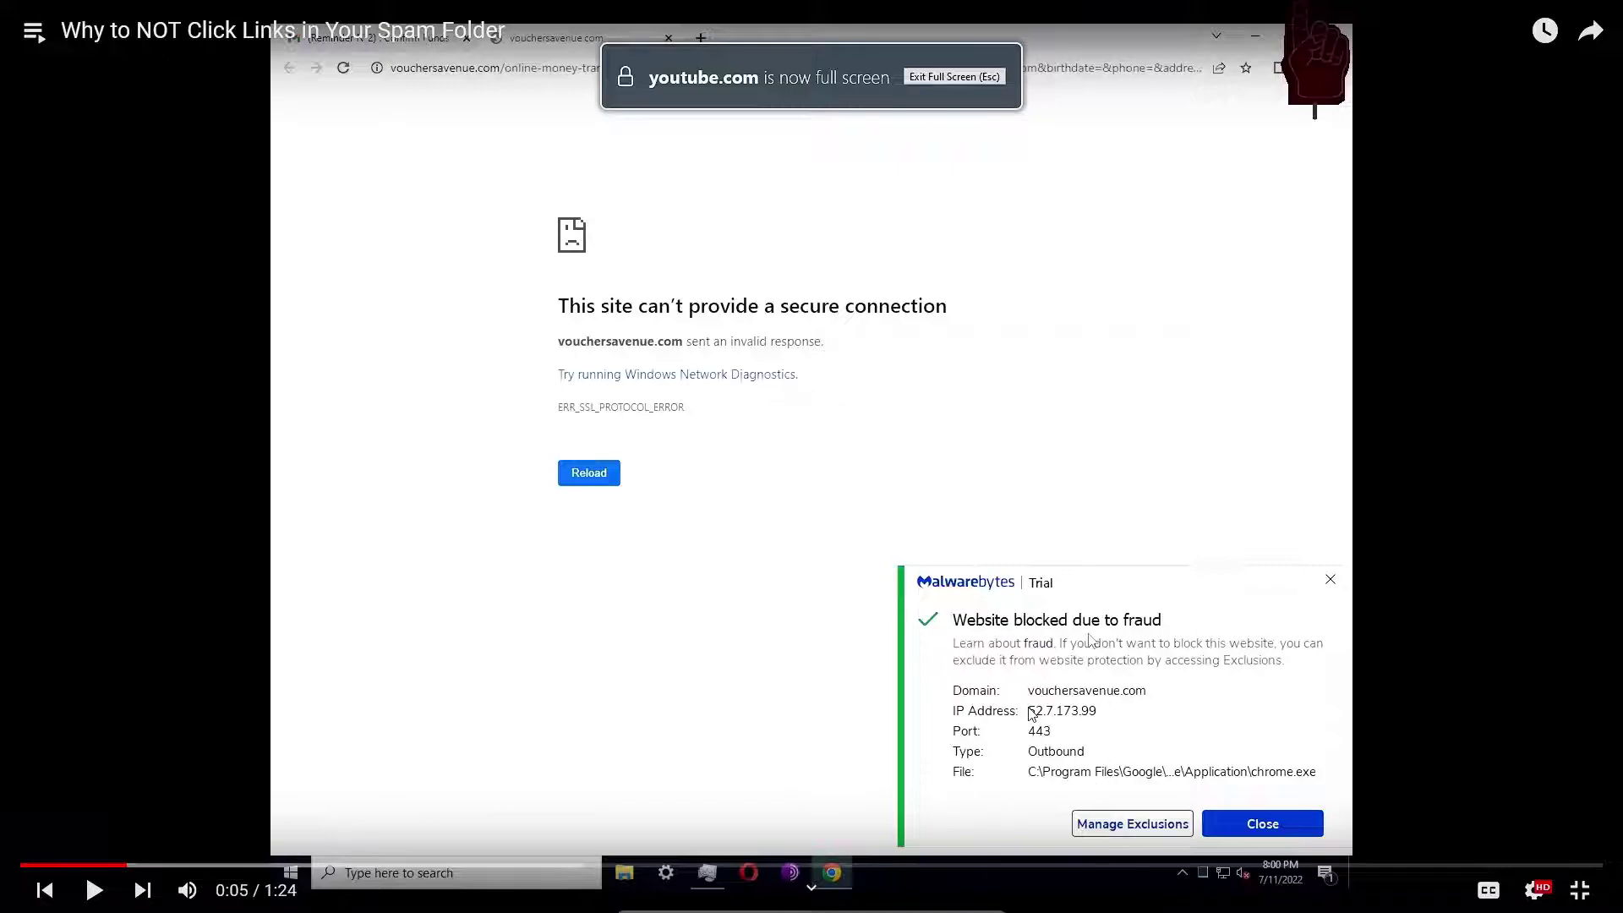
click(673, 474)
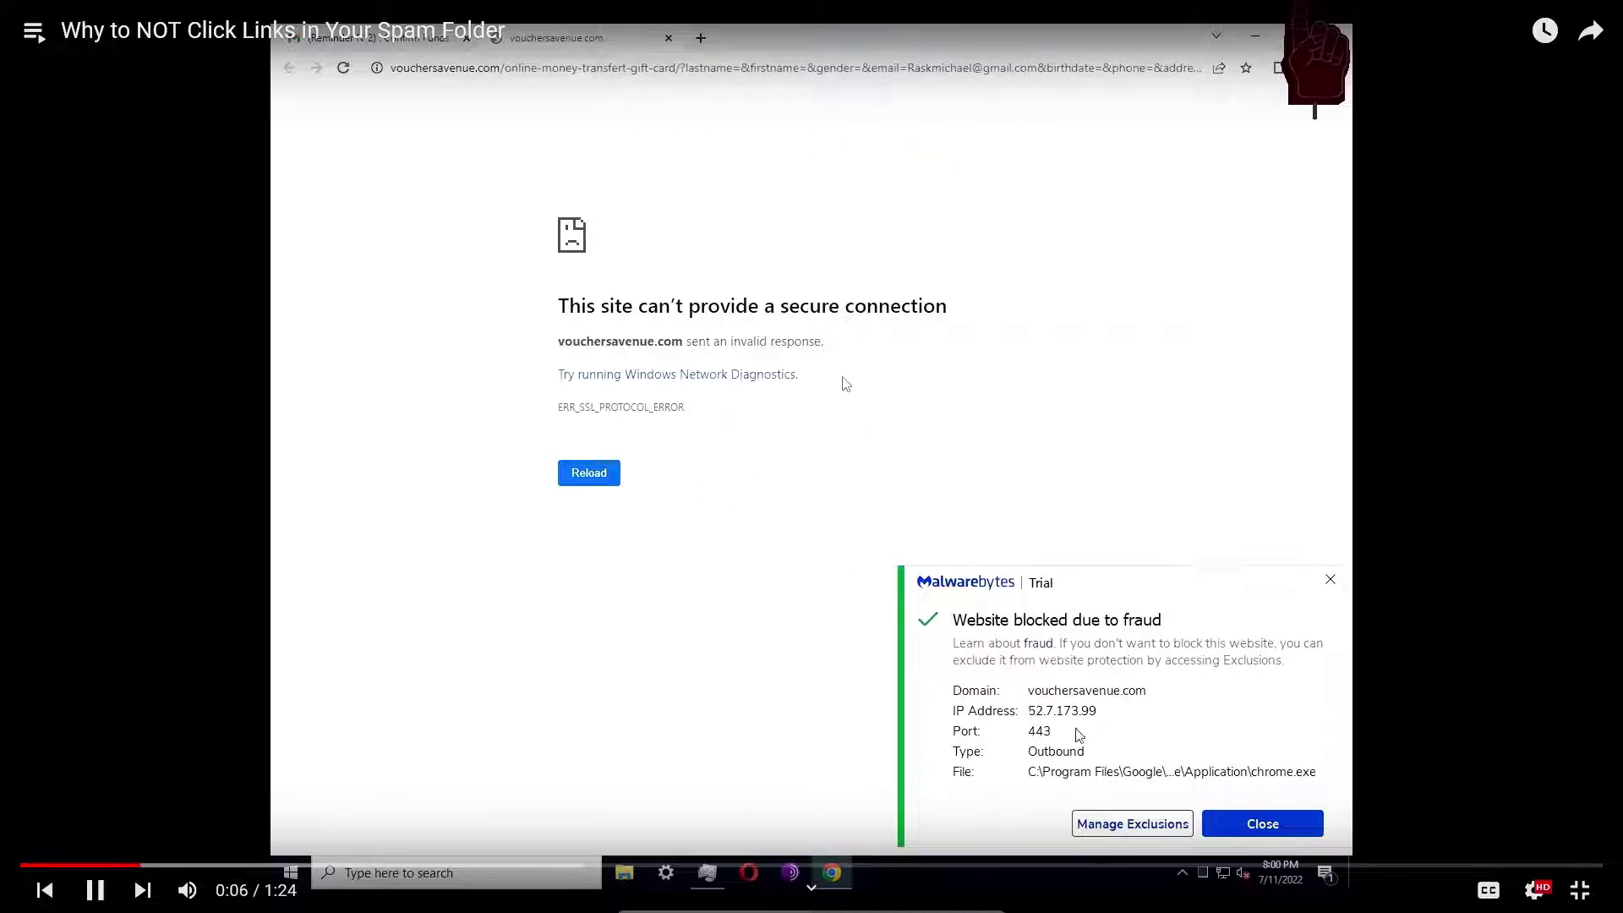
key(Escape)
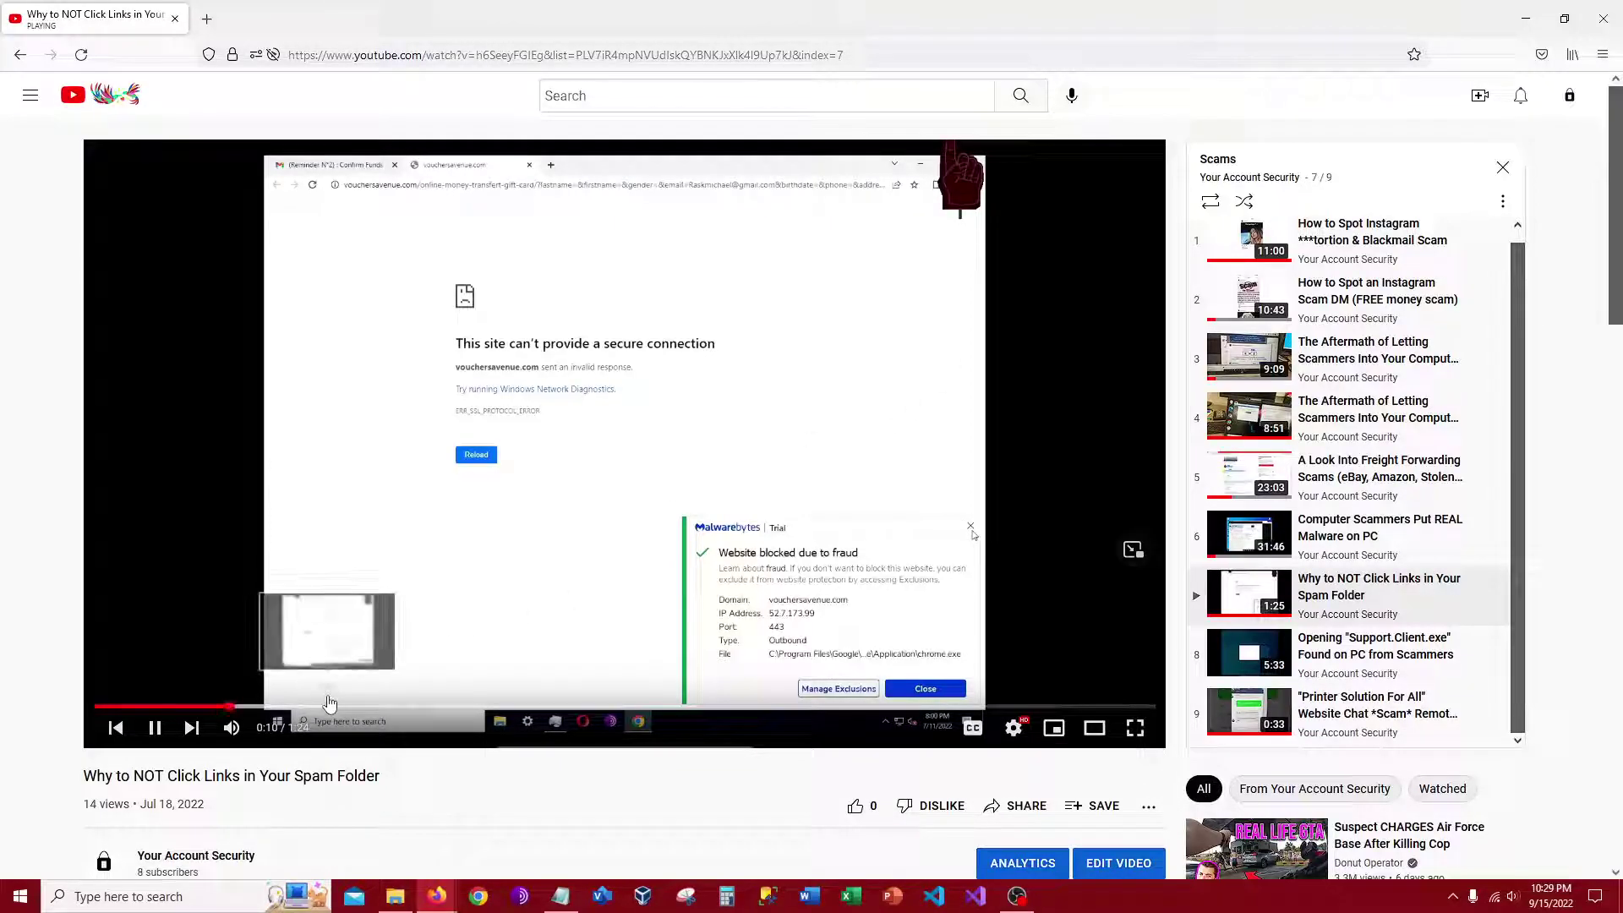
click(329, 704)
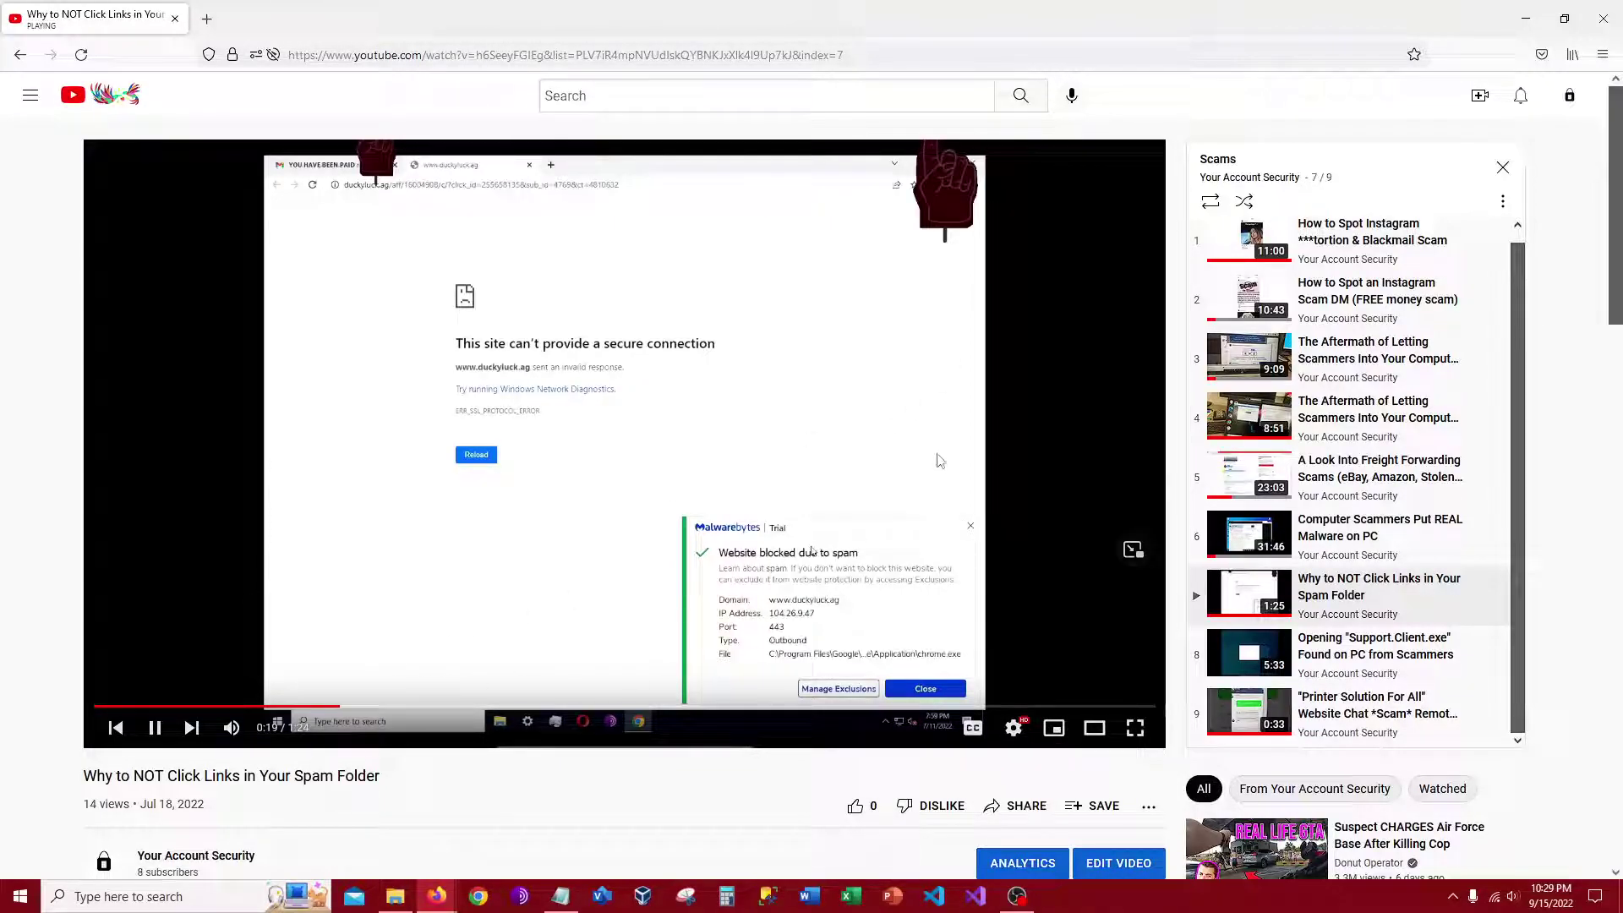
click(437, 706)
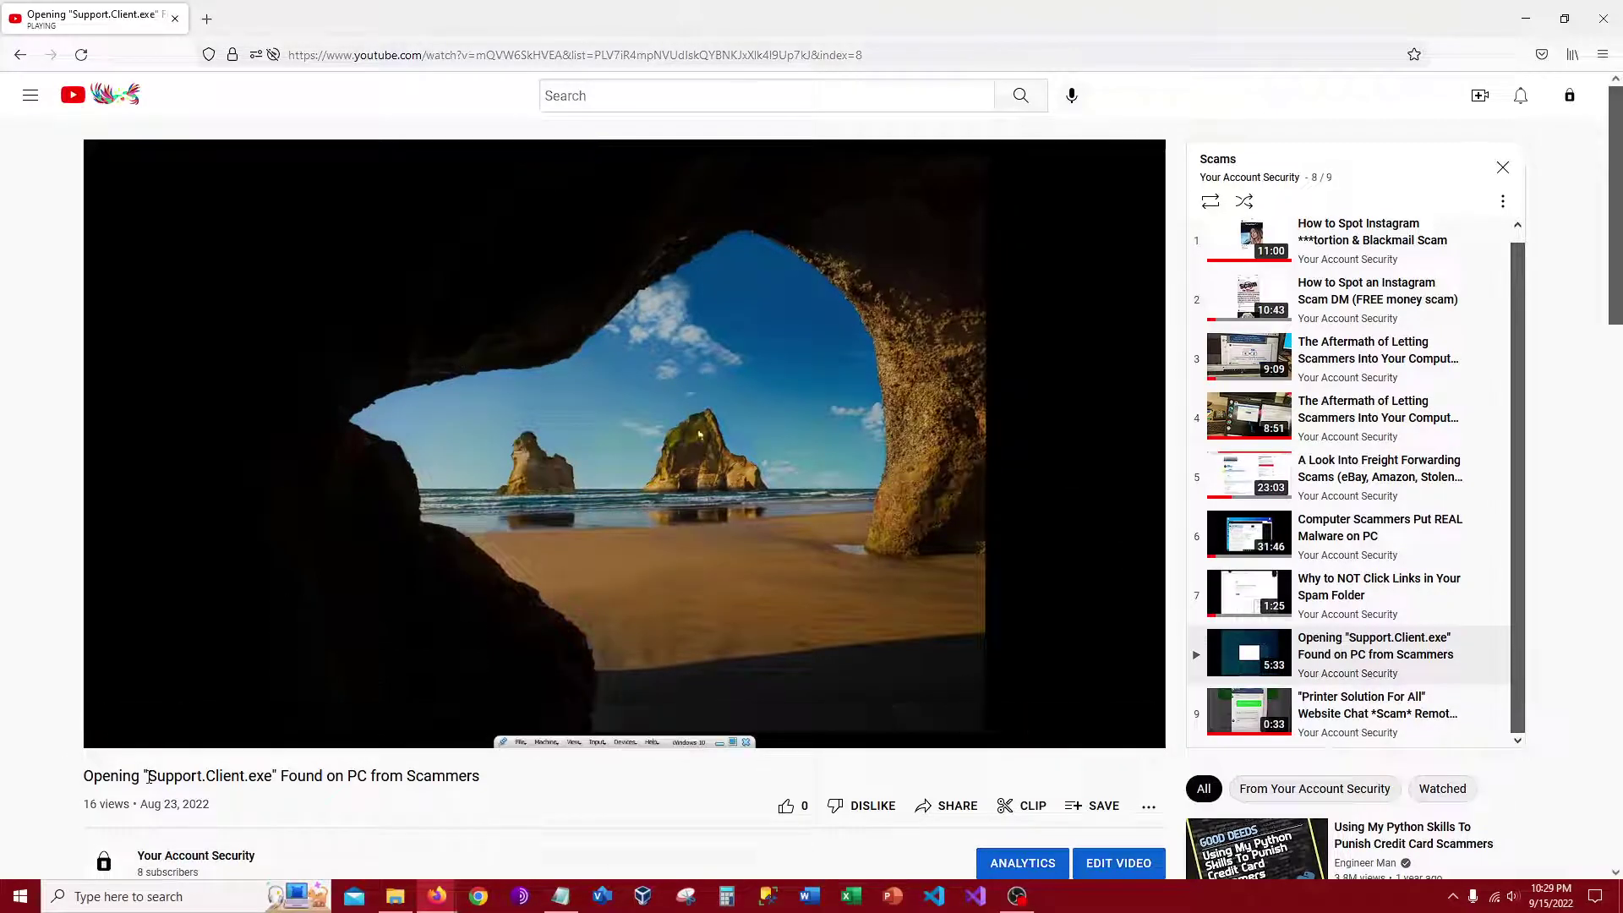
- Let the playlist run on to the final 'Printer Solution For All' chat scam video
drag(148, 777, 368, 776)
click(279, 767)
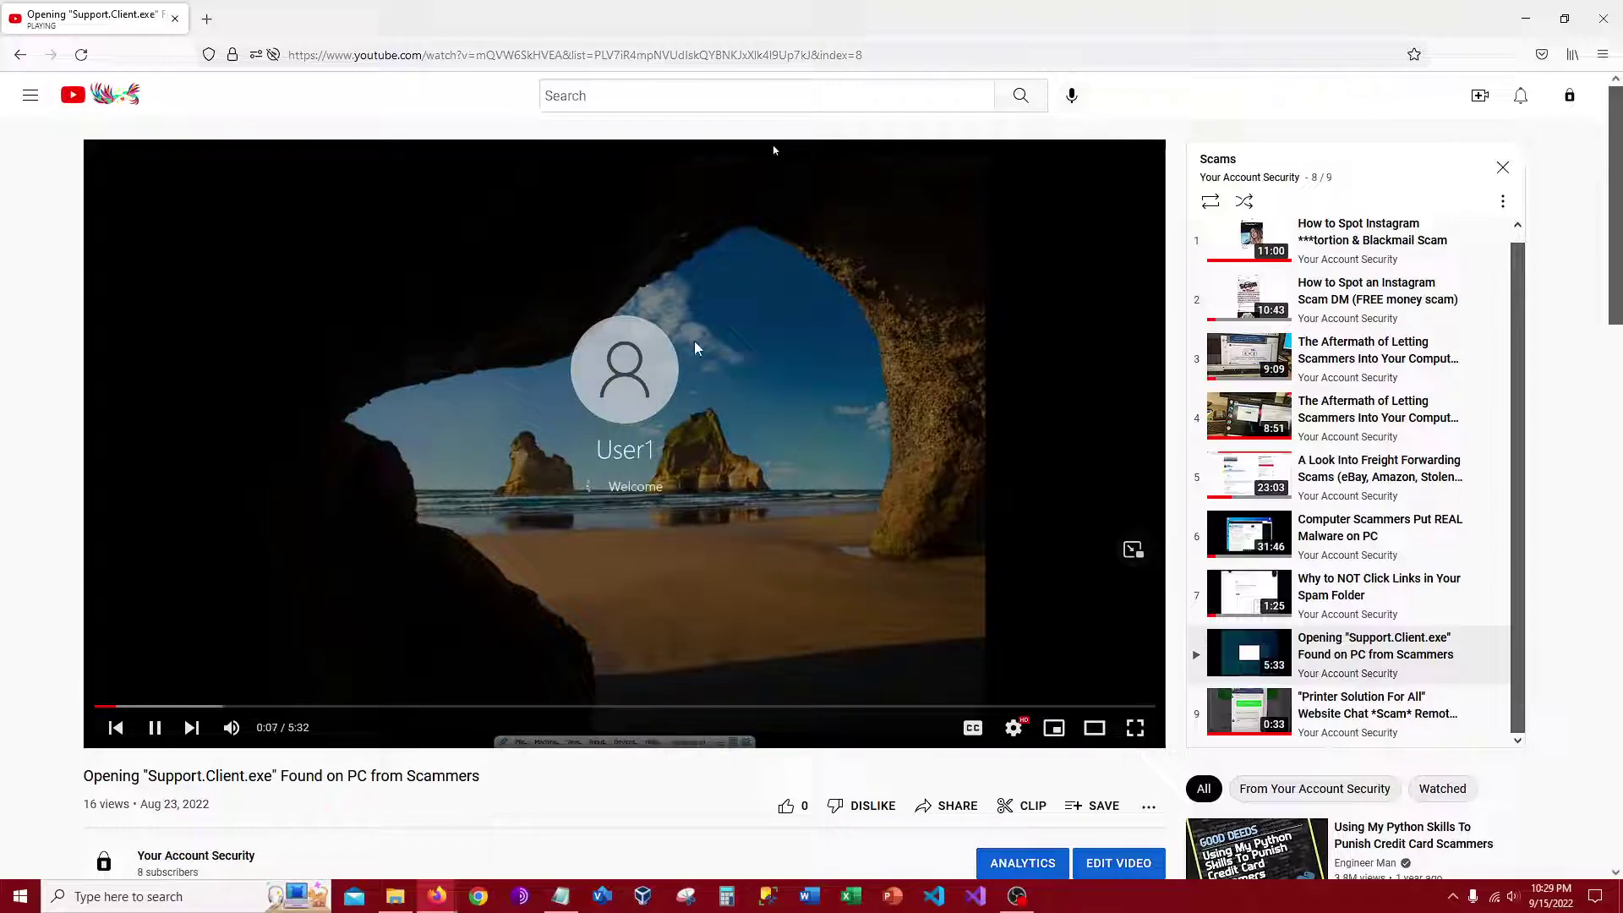
scroll(814, 312, down, 1)
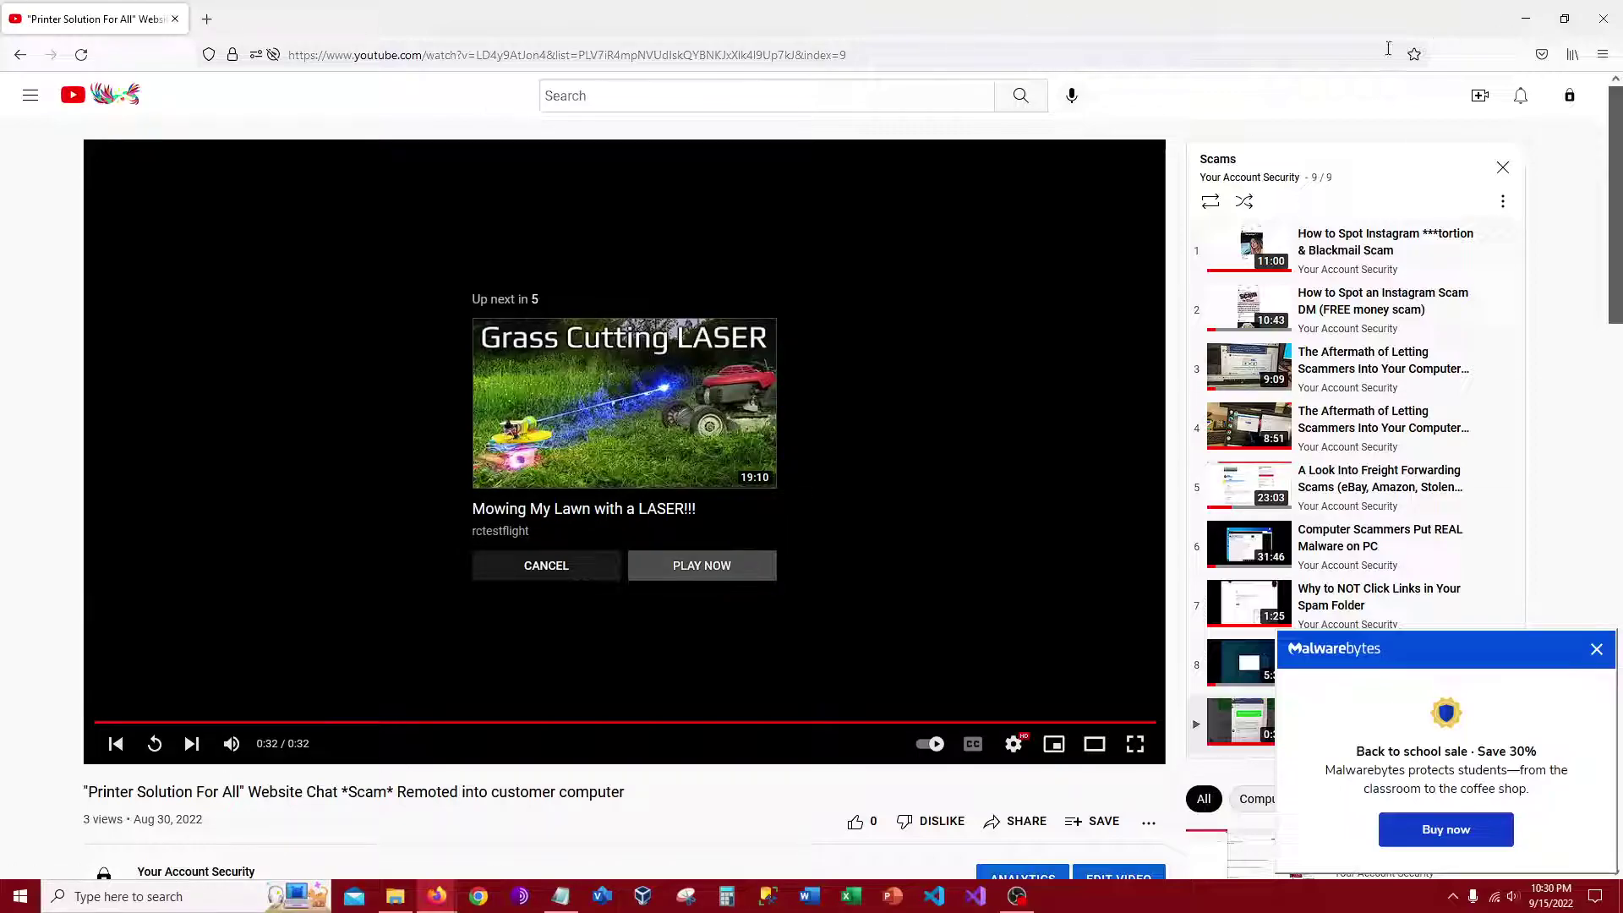
- Go to the Your Account Security channel home page through the account menu's Your channel
click(1570, 96)
click(1373, 204)
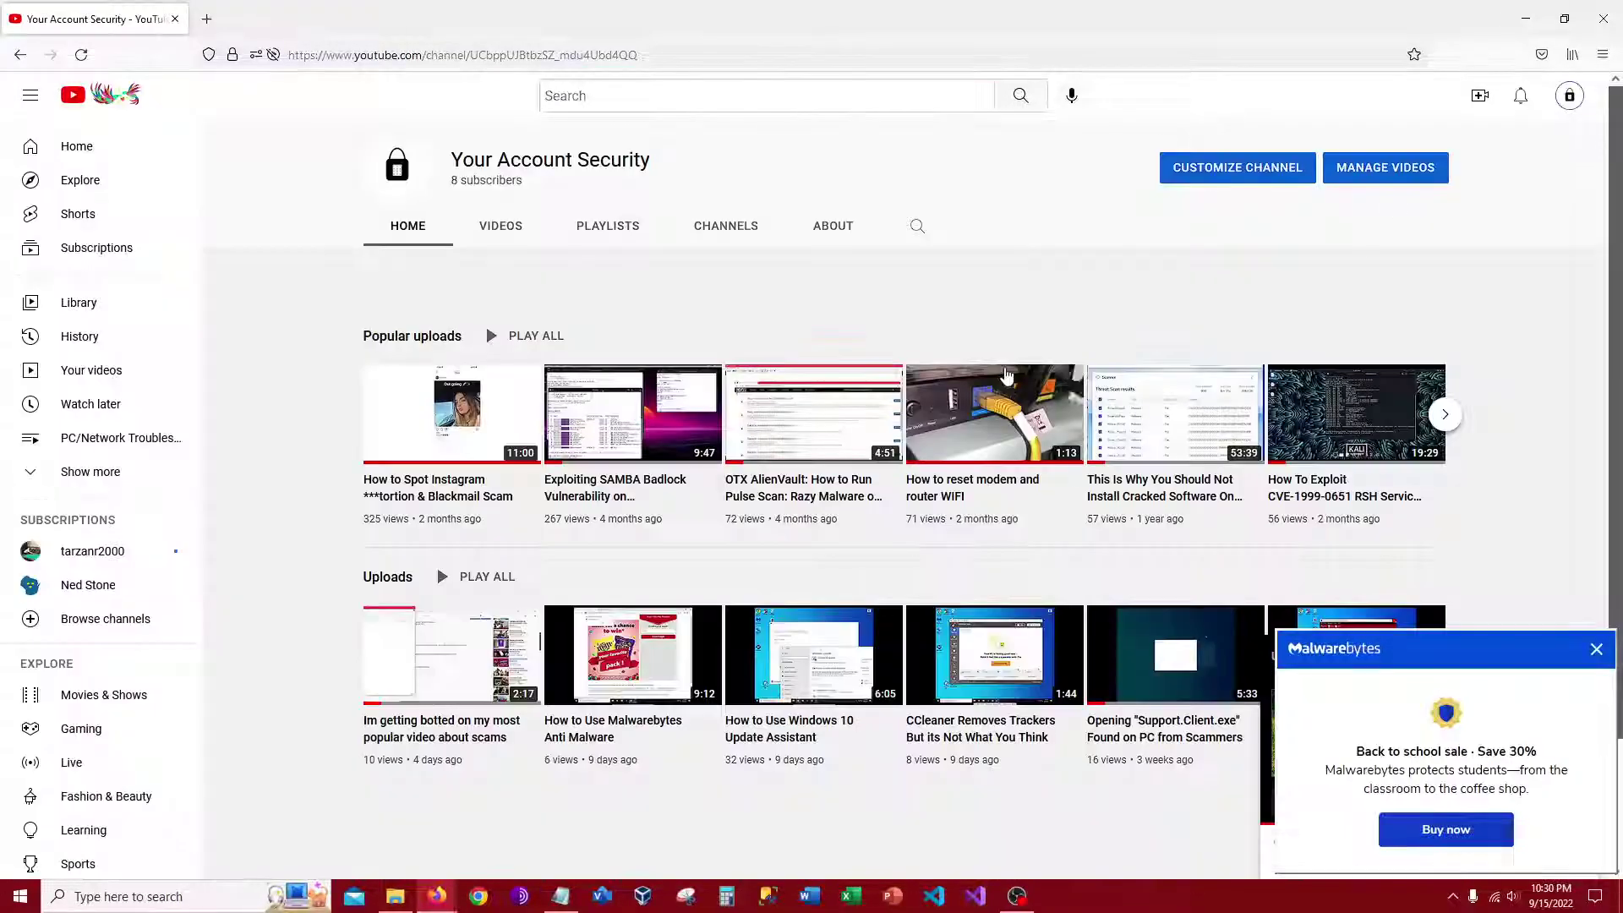